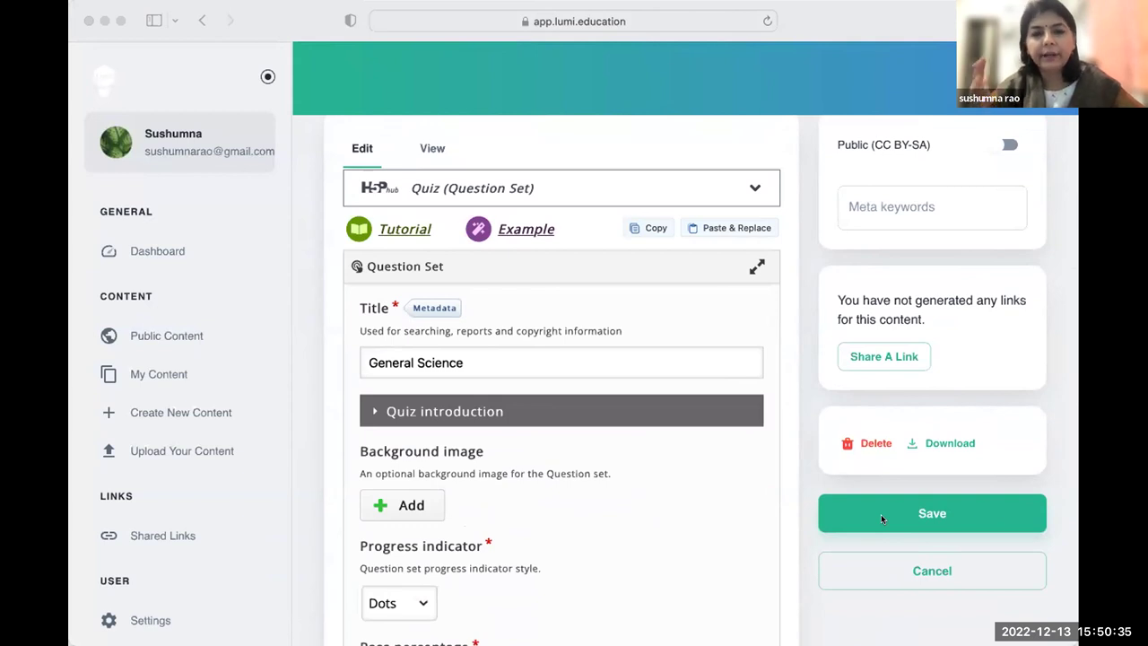
# Step: Save the General Science quiz and preview its questions through to the third one
pyautogui.click(119, 20)
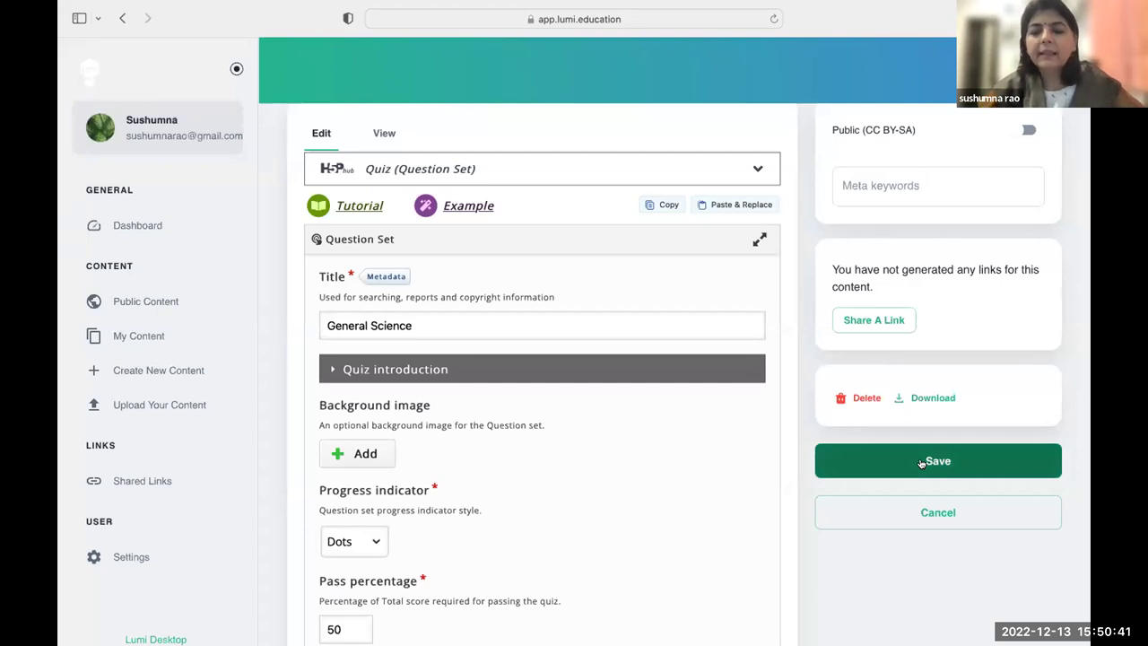
pyautogui.click(921, 462)
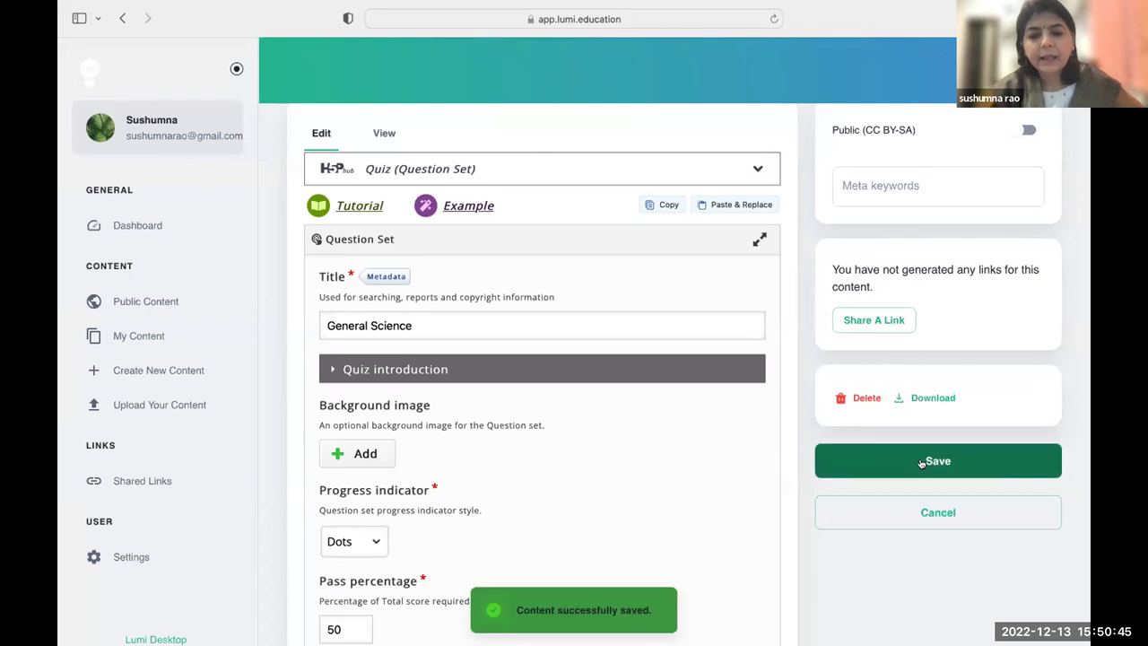
pyautogui.scroll(2, 580, 236)
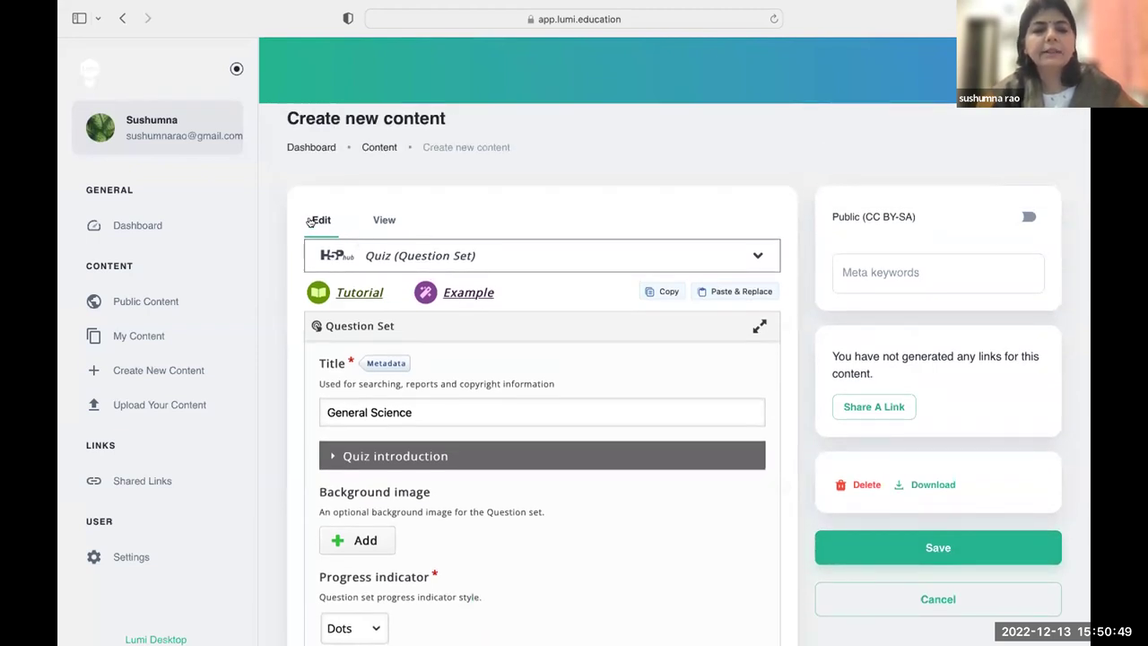
pyautogui.click(380, 219)
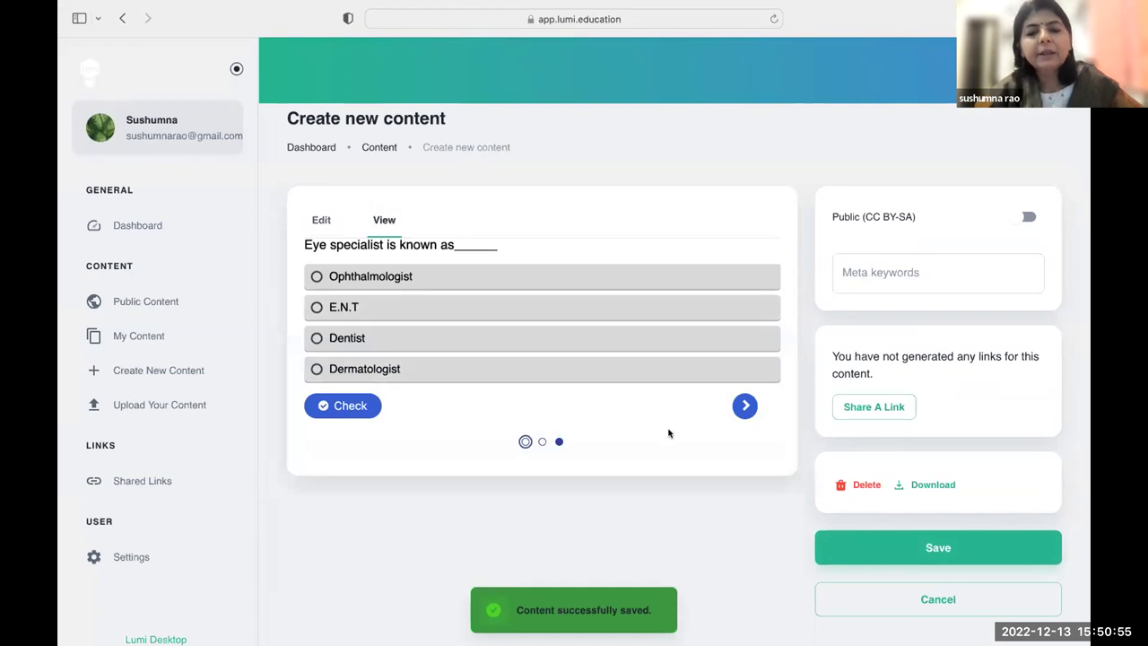
pyautogui.click(745, 406)
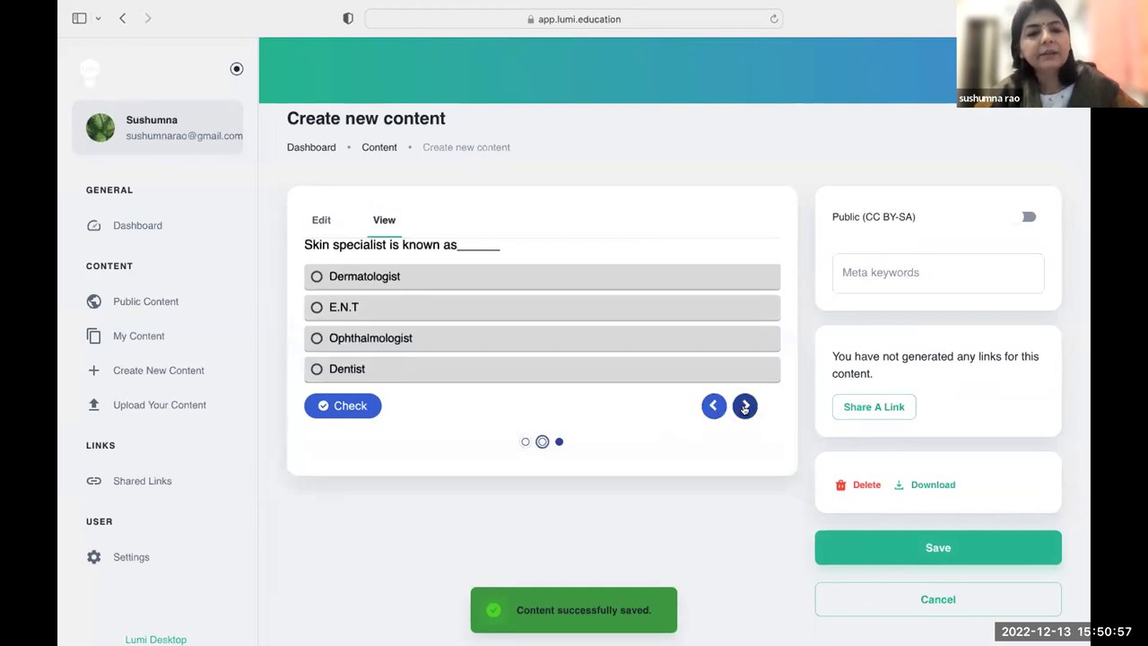
pyautogui.click(744, 407)
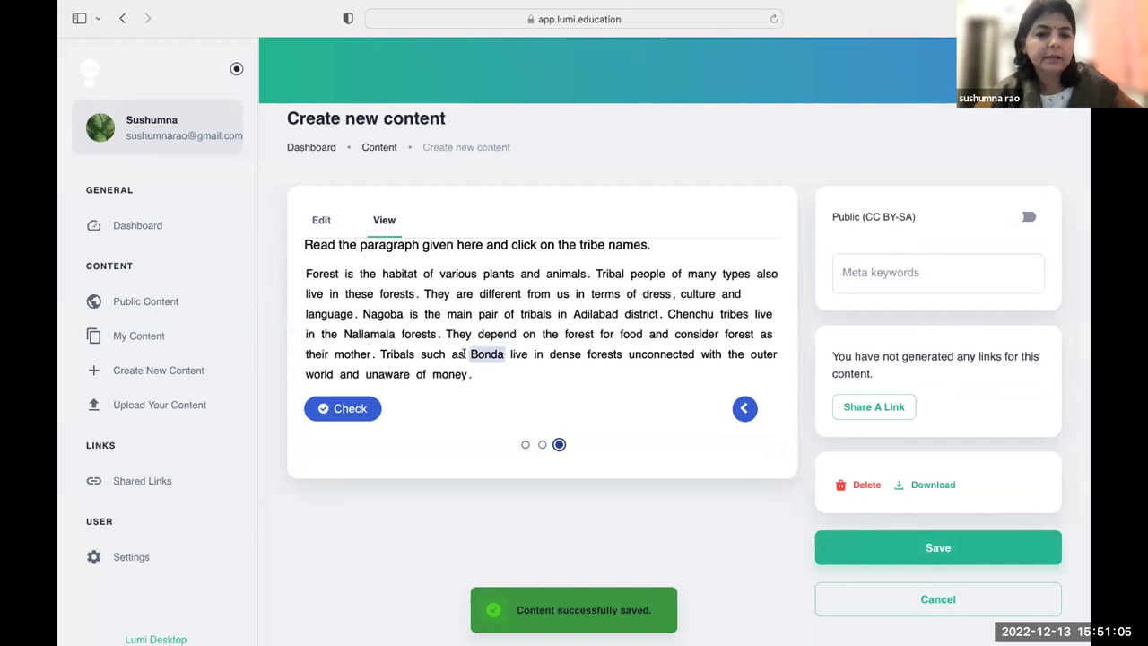
# Step: Check the Bonda answer in the tribe names question and show the solution
pyautogui.click(359, 408)
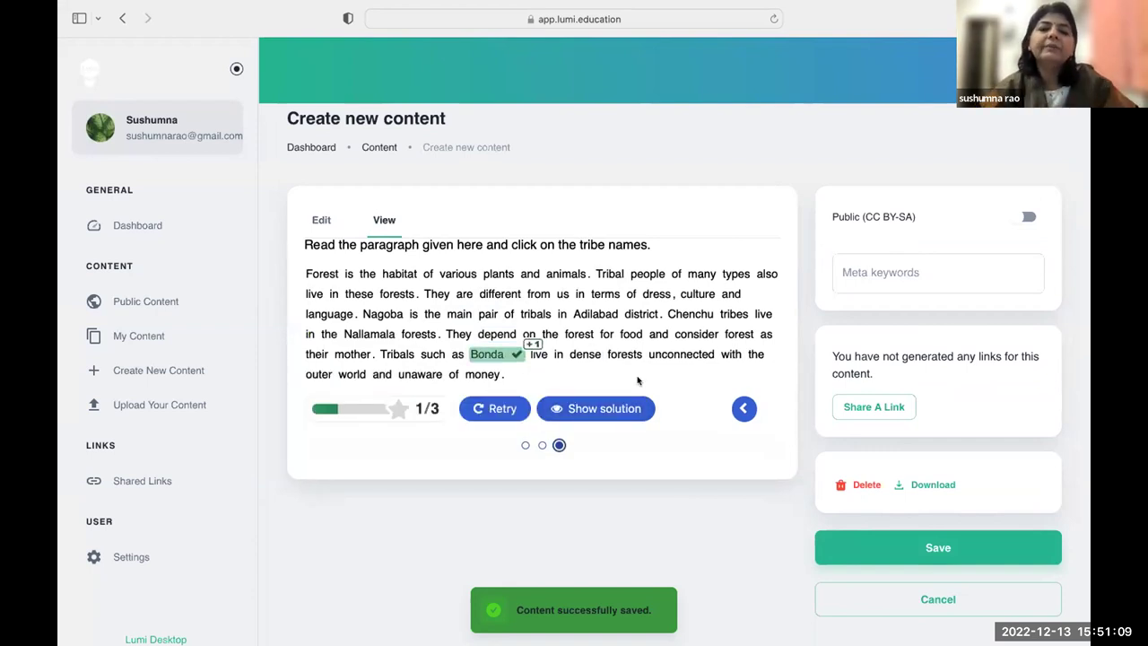
pyautogui.click(587, 410)
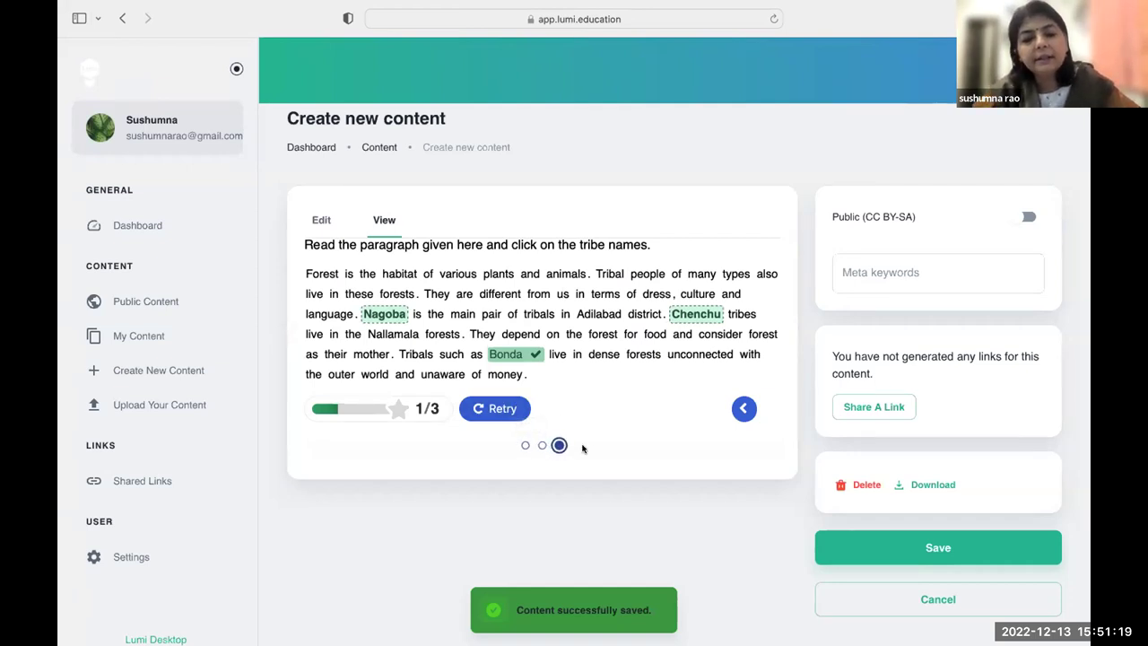
pyautogui.click(745, 409)
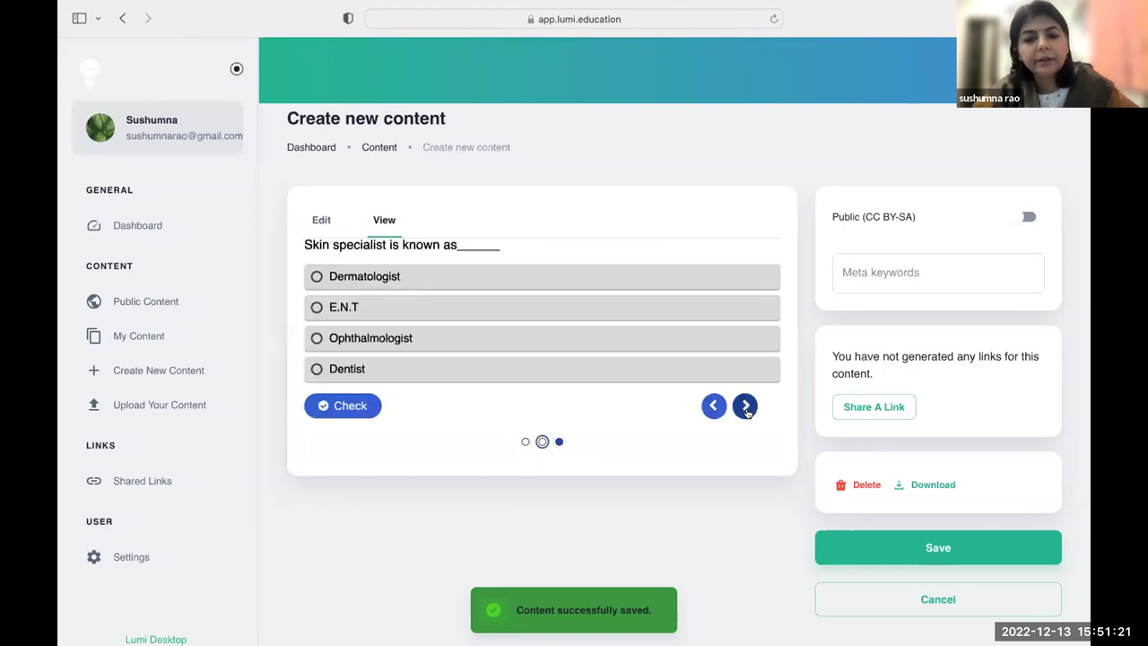
pyautogui.click(745, 409)
# Step: Return to editing the quiz, set its progress indicator to Textual, and save it
pyautogui.click(325, 220)
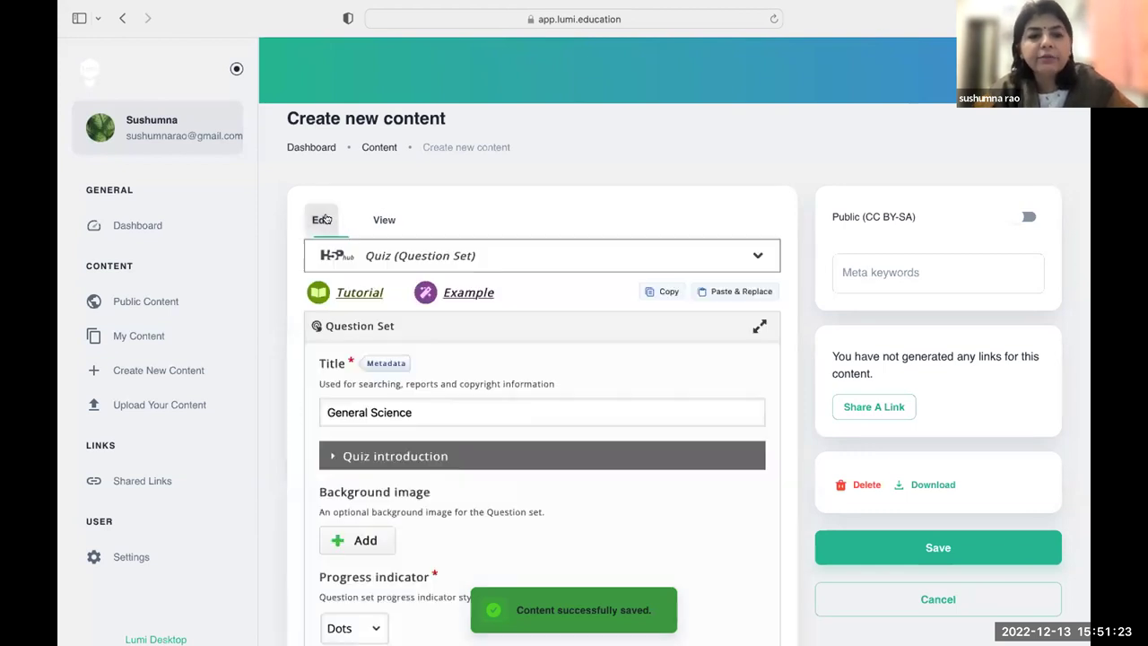
pyautogui.scroll(-8, 513, 479)
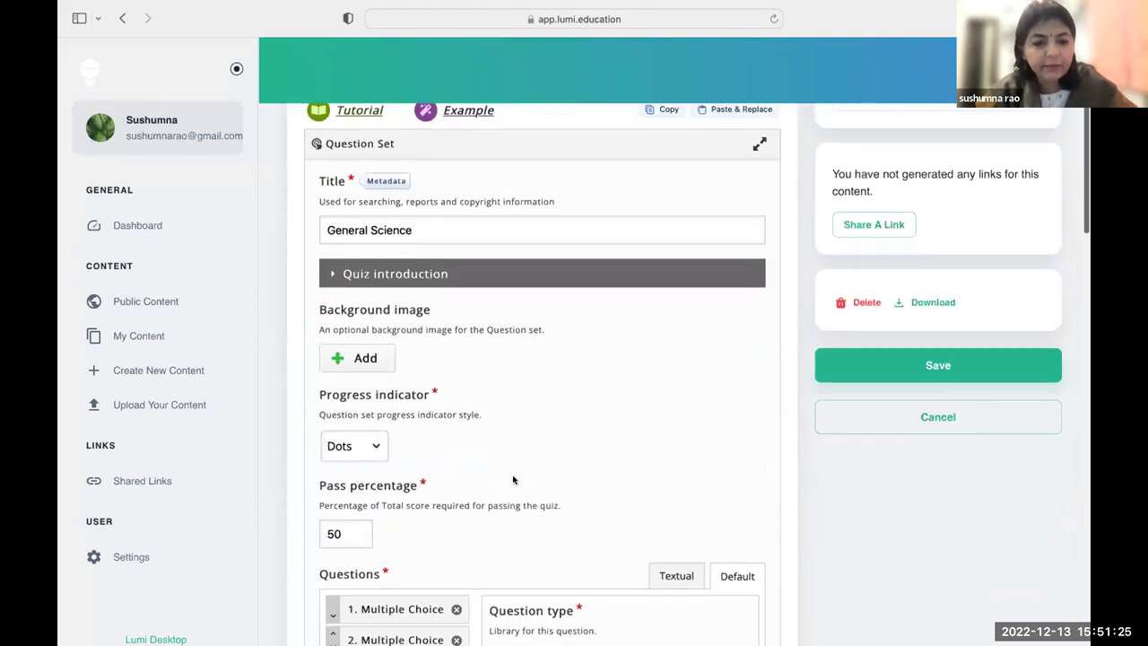
pyautogui.scroll(2, 513, 479)
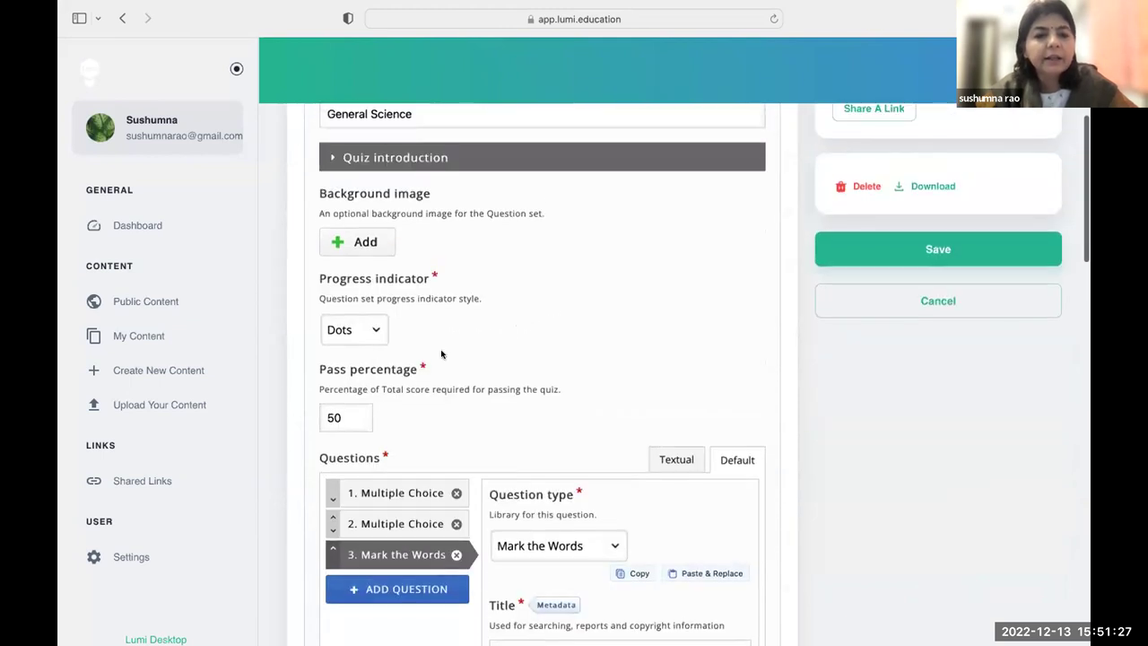
pyautogui.click(371, 331)
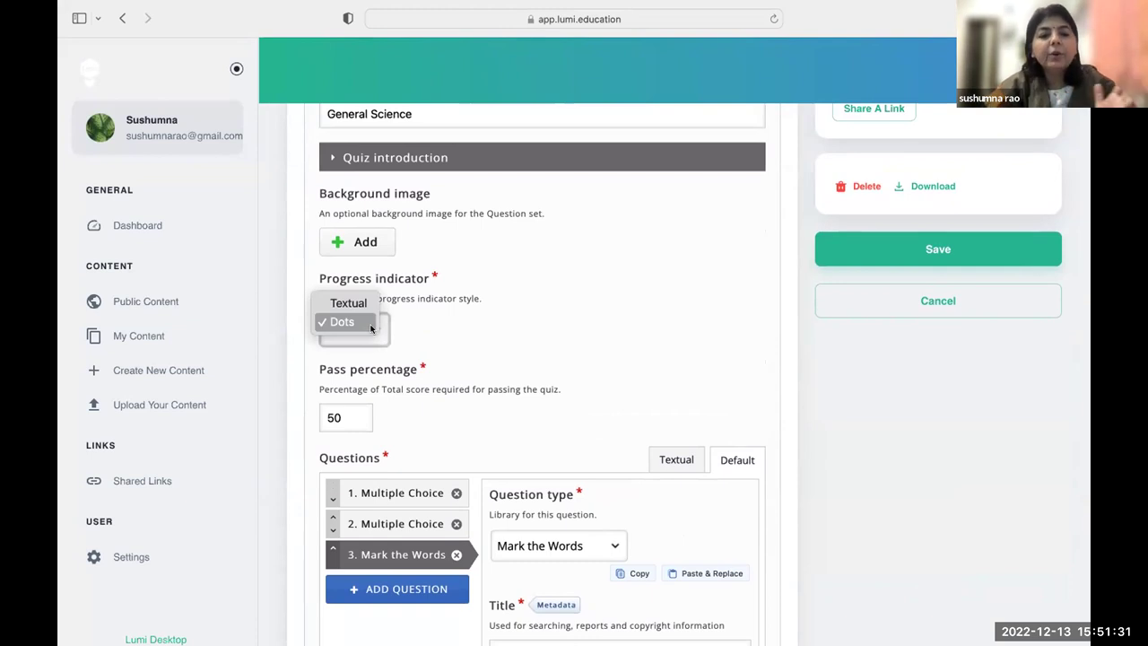
pyautogui.click(365, 304)
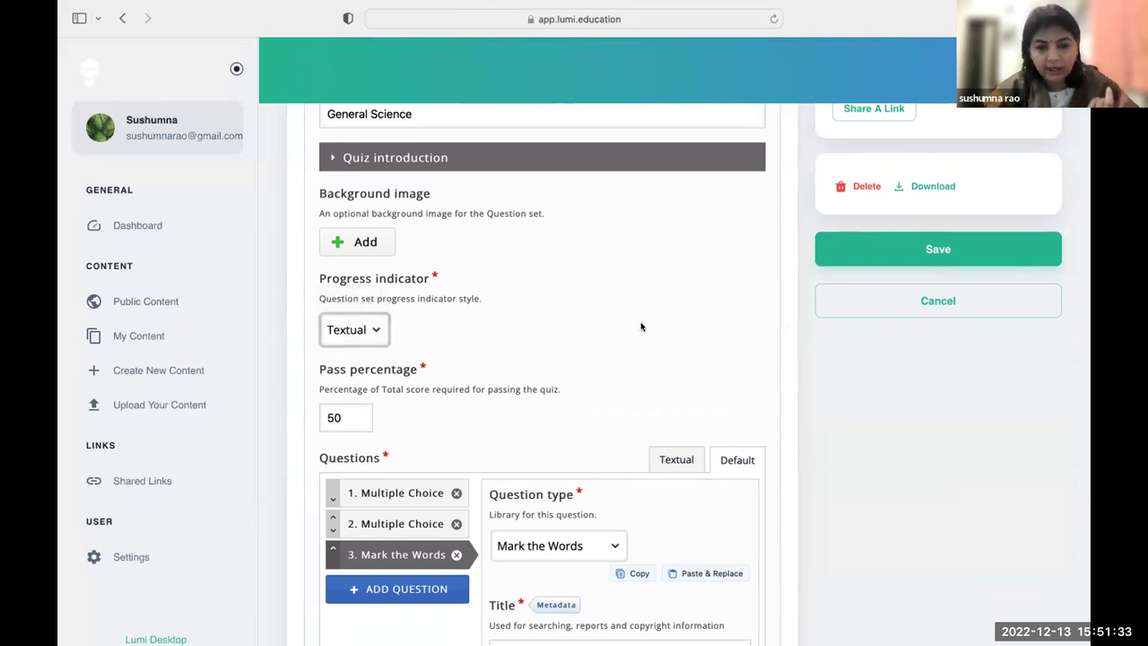
pyautogui.click(869, 259)
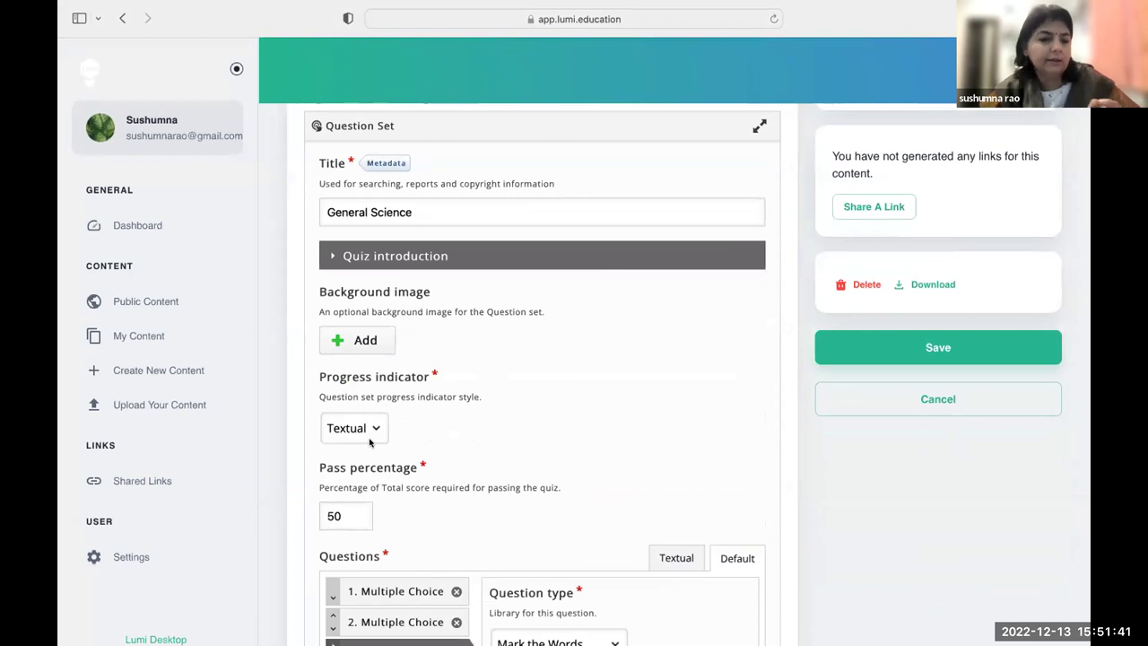
pyautogui.click(891, 348)
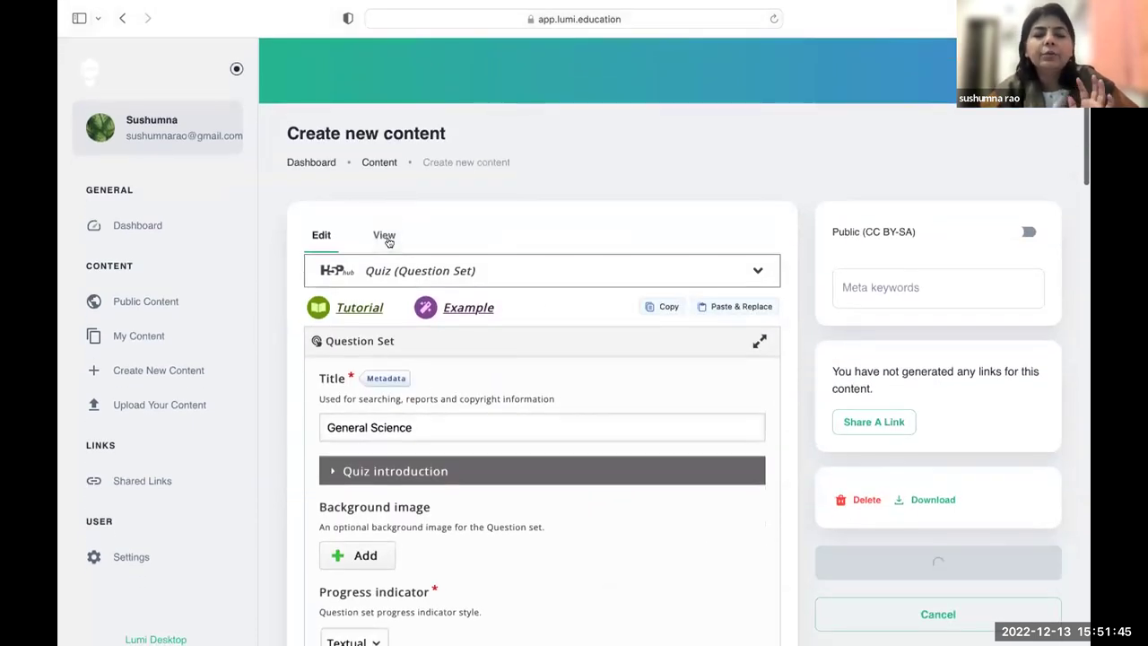
# Step: Preview the quiz with its textual progress indicator from the first through the third question
pyautogui.click(386, 237)
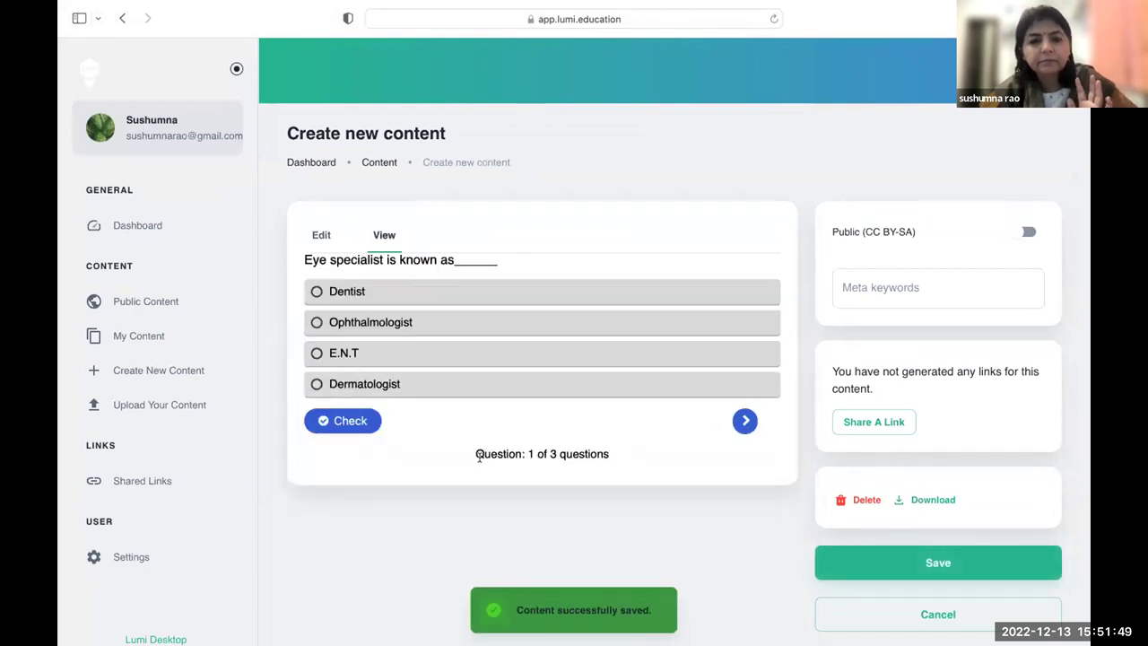
pyautogui.moveTo(476, 451); pyautogui.dragTo(622, 453)
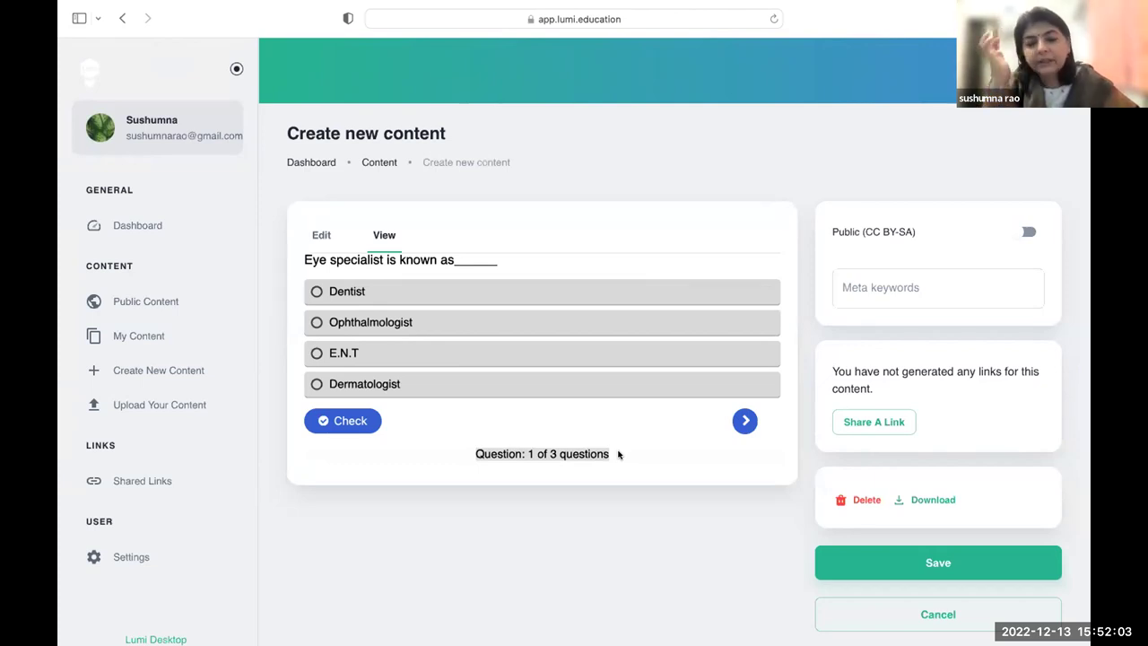
pyautogui.click(743, 421)
pyautogui.click(743, 422)
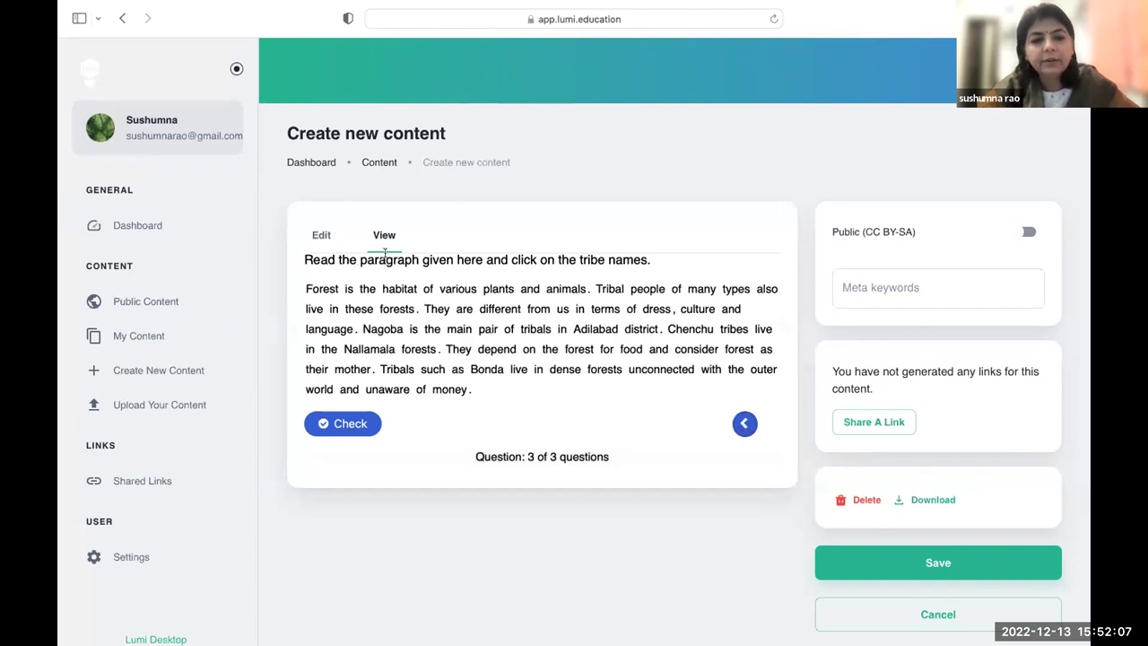
# Step: Reopen the quiz for editing and add a fourth question of type Drag the Words
pyautogui.click(319, 235)
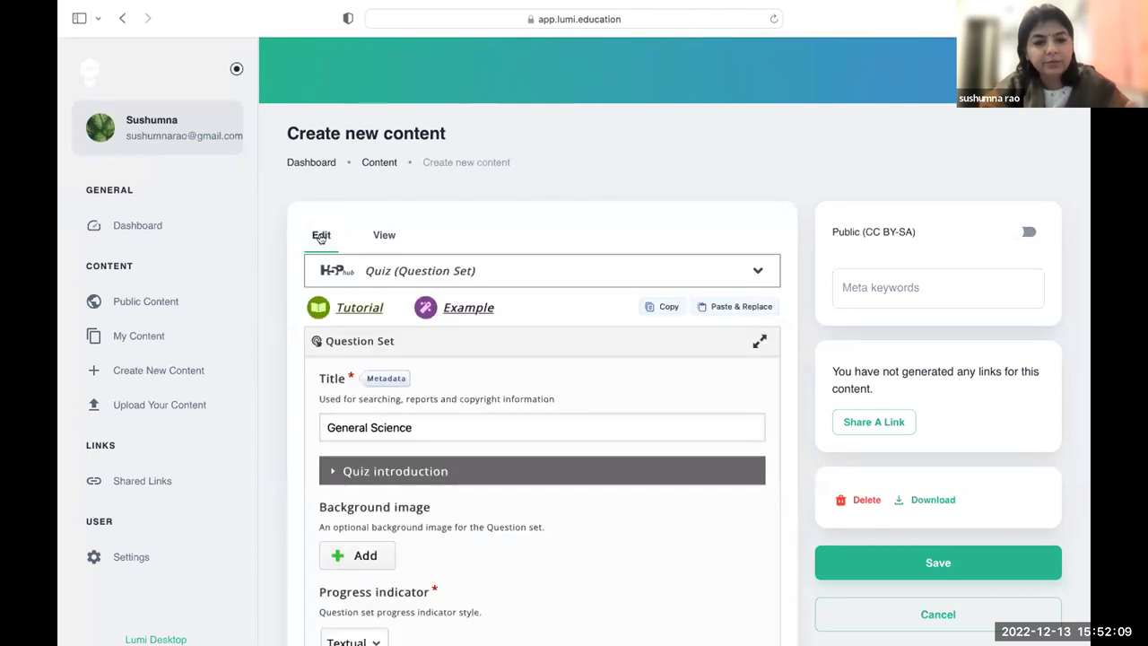
pyautogui.scroll(-3, 451, 476)
pyautogui.scroll(-3, 450, 475)
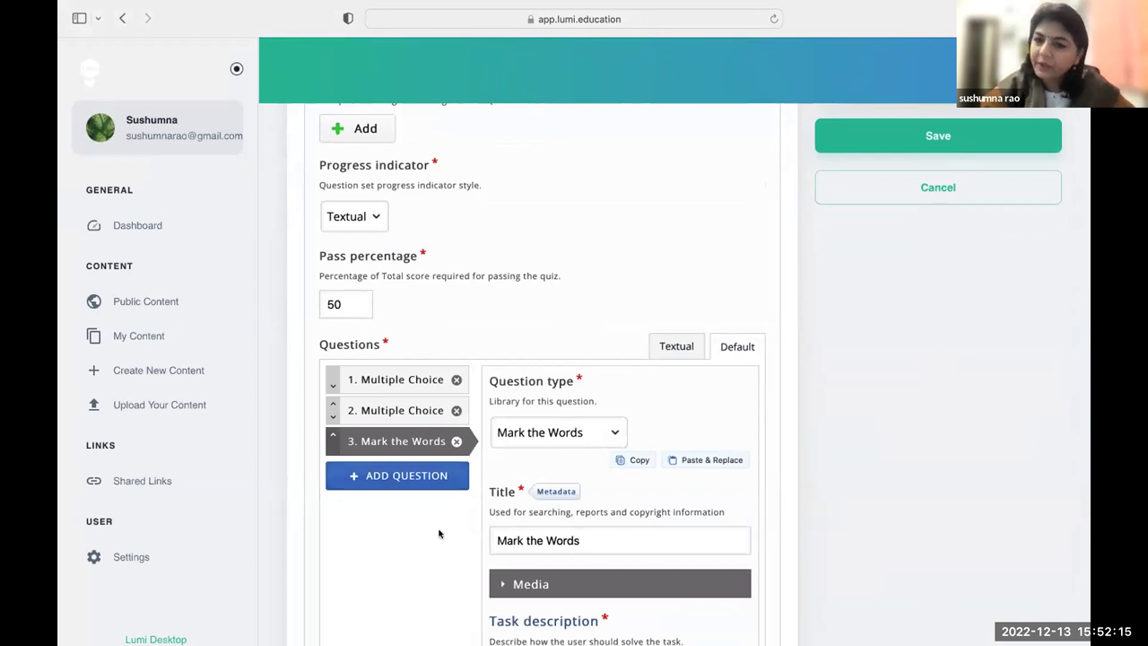
pyautogui.scroll(-2, 439, 534)
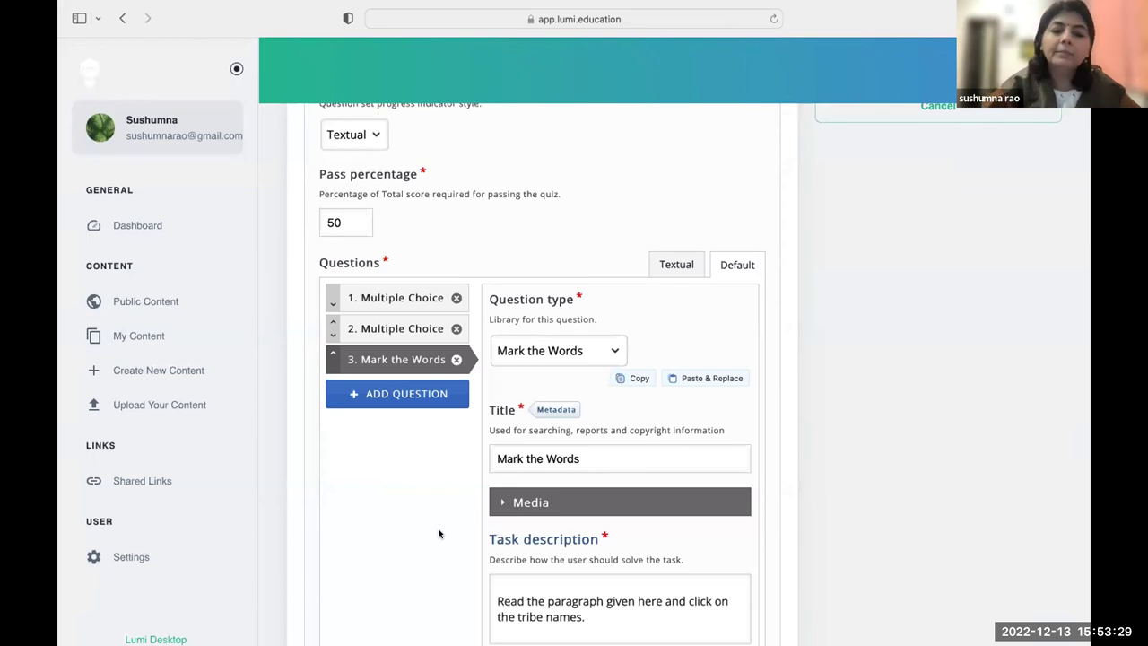
pyautogui.scroll(-2, 438, 534)
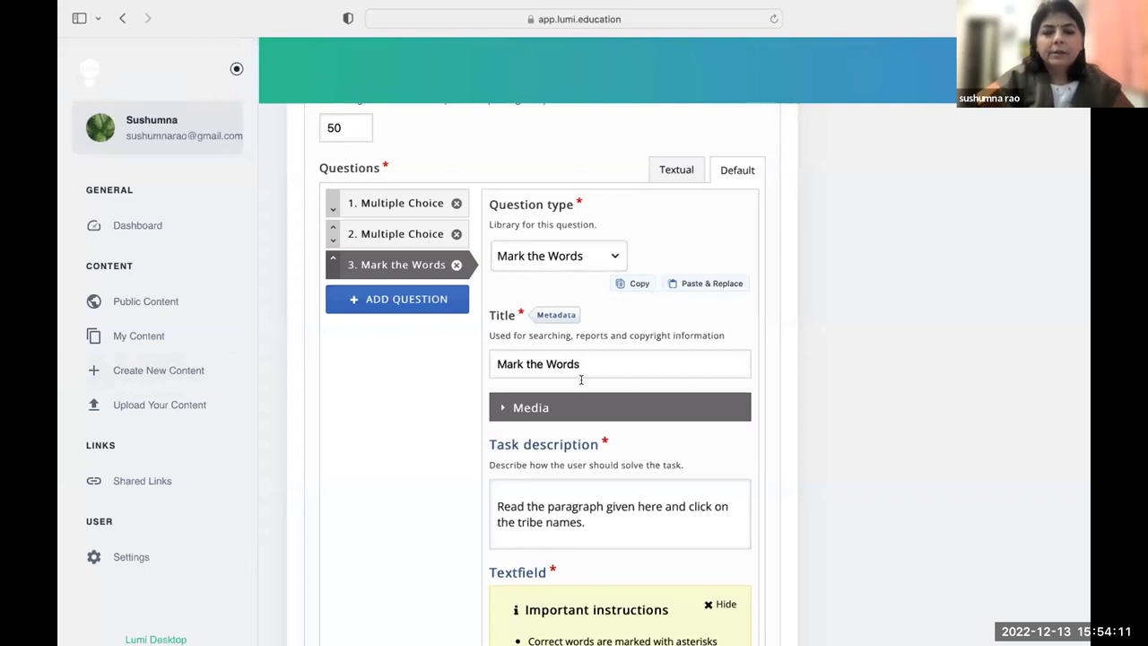
pyautogui.click(403, 301)
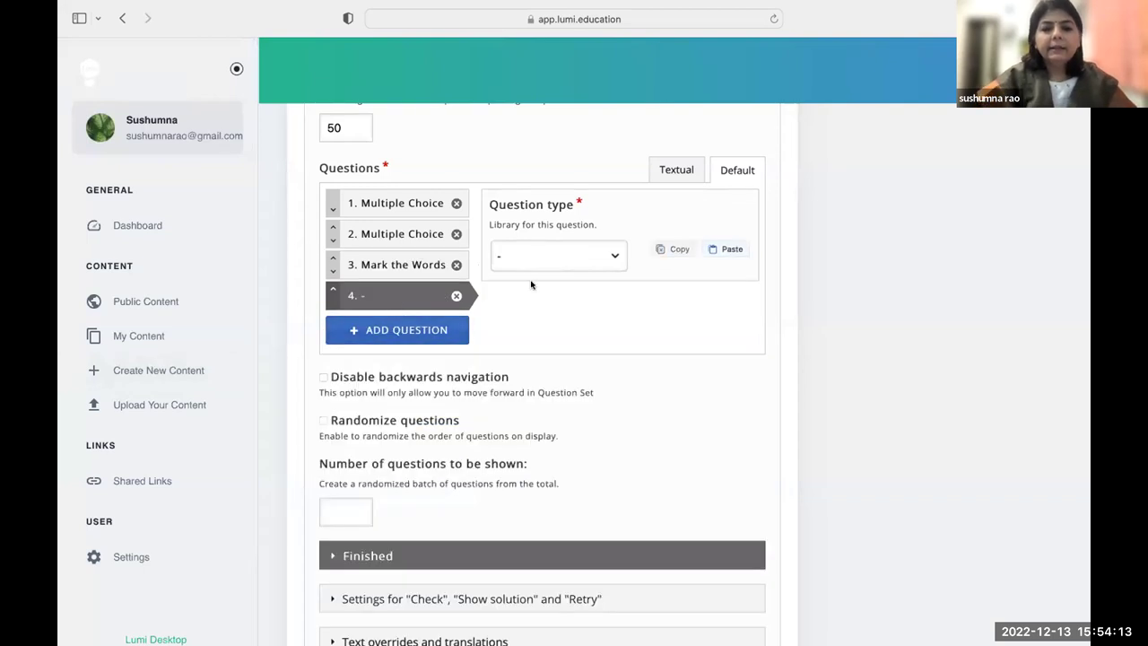
pyautogui.click(554, 262)
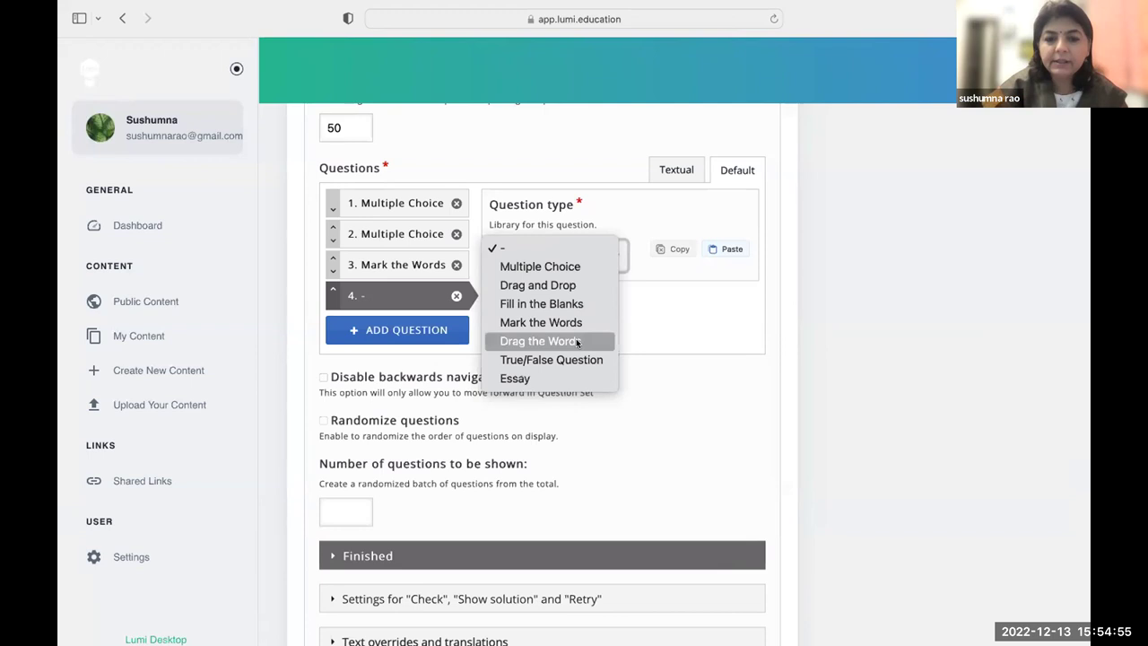
pyautogui.click(576, 342)
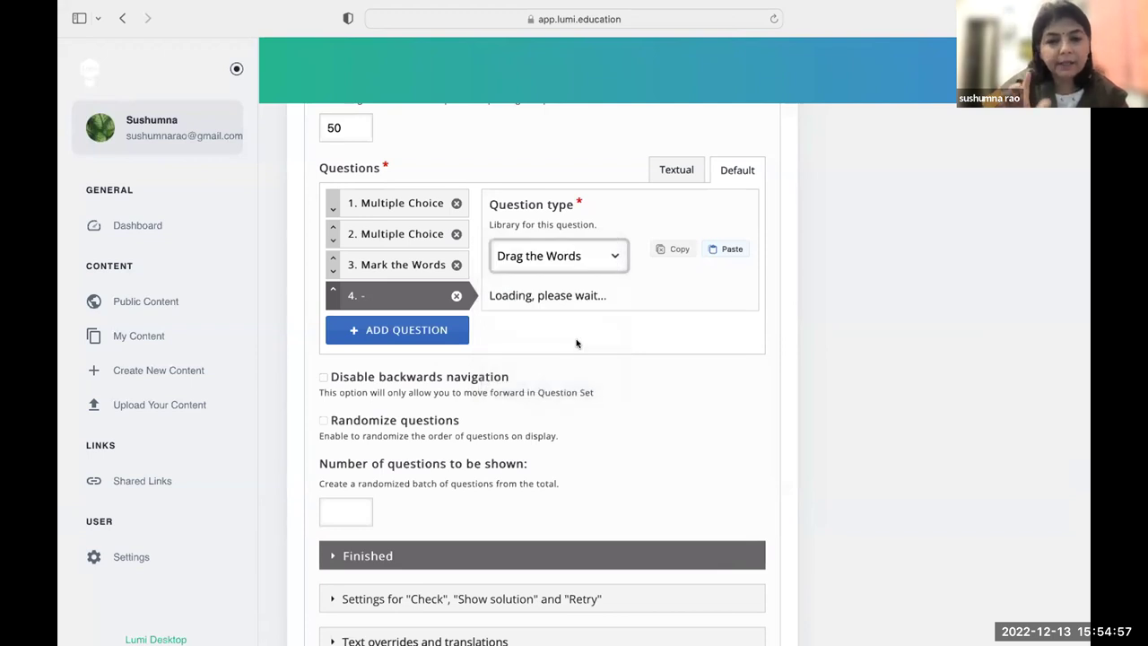
# Step: Remove "Untitled" from the fourth question's title so it reads "Drag the Words"
pyautogui.scroll(-1, 573, 338)
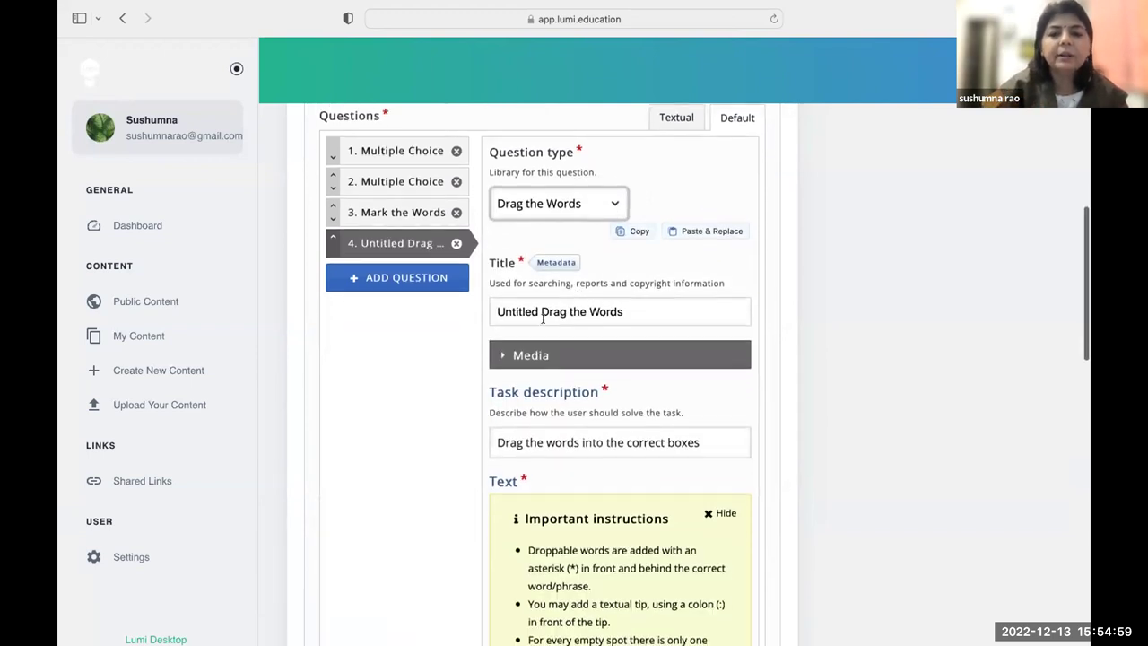
pyautogui.click(533, 311)
pyautogui.moveTo(534, 311); pyautogui.dragTo(472, 307)
pyautogui.press('BackSpace')
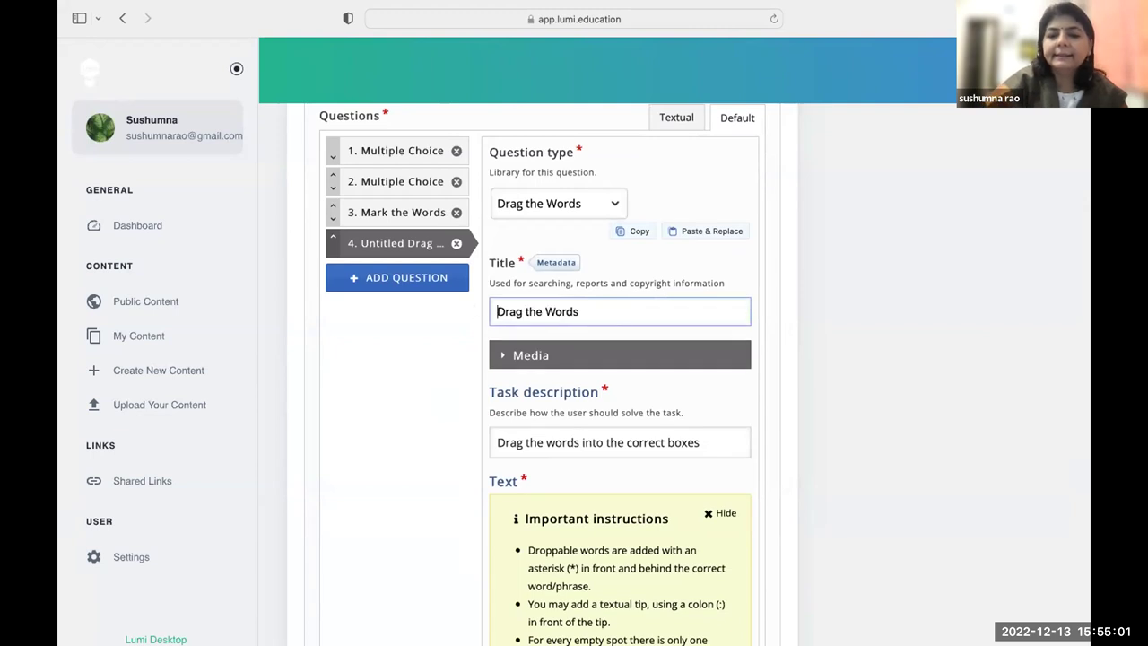
# Step: Make the task description "Drag the words into the correct boxes" bold and add two blank lines below it
pyautogui.scroll(-3, 613, 394)
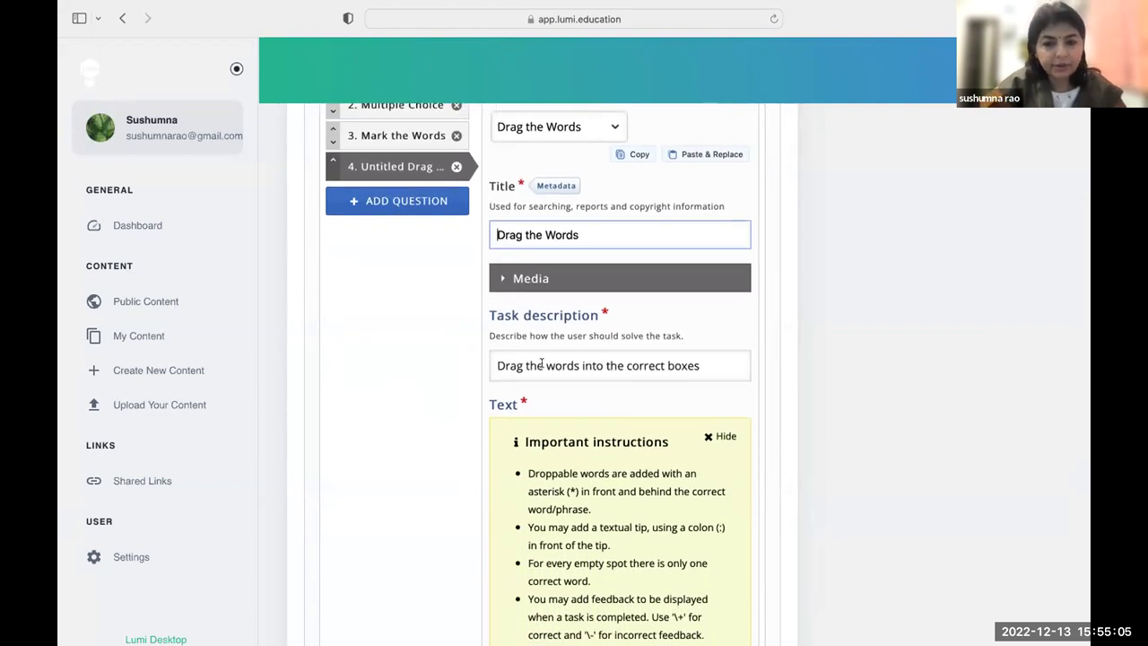
pyautogui.click(693, 375)
pyautogui.click(673, 425)
pyautogui.moveTo(673, 425); pyautogui.dragTo(500, 414)
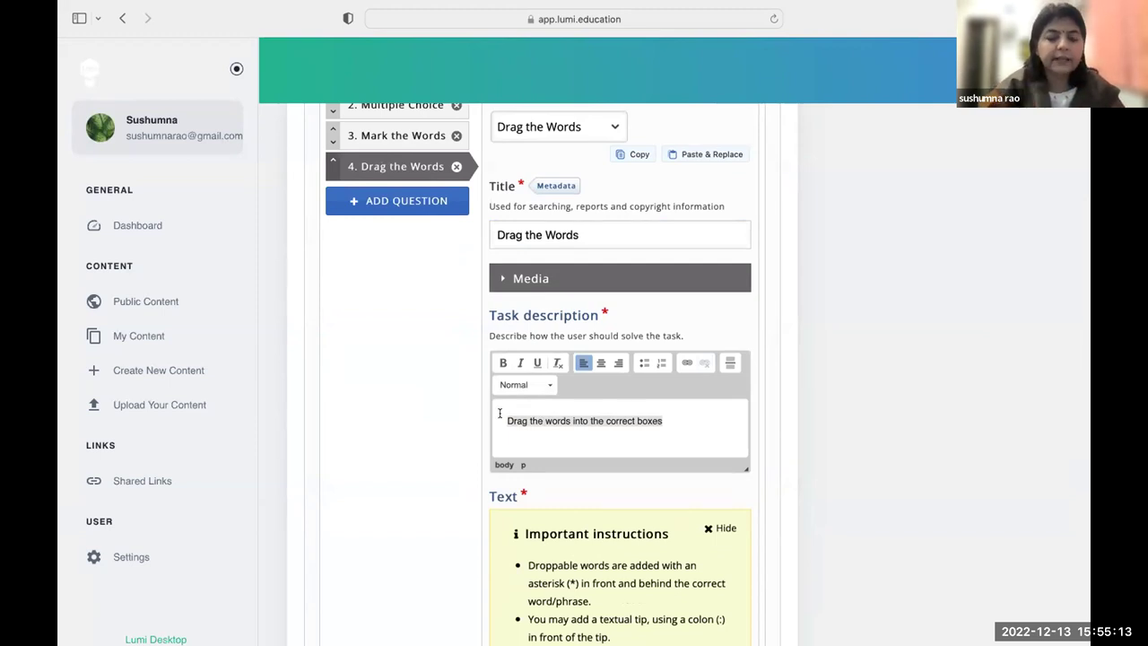
pyautogui.click(501, 363)
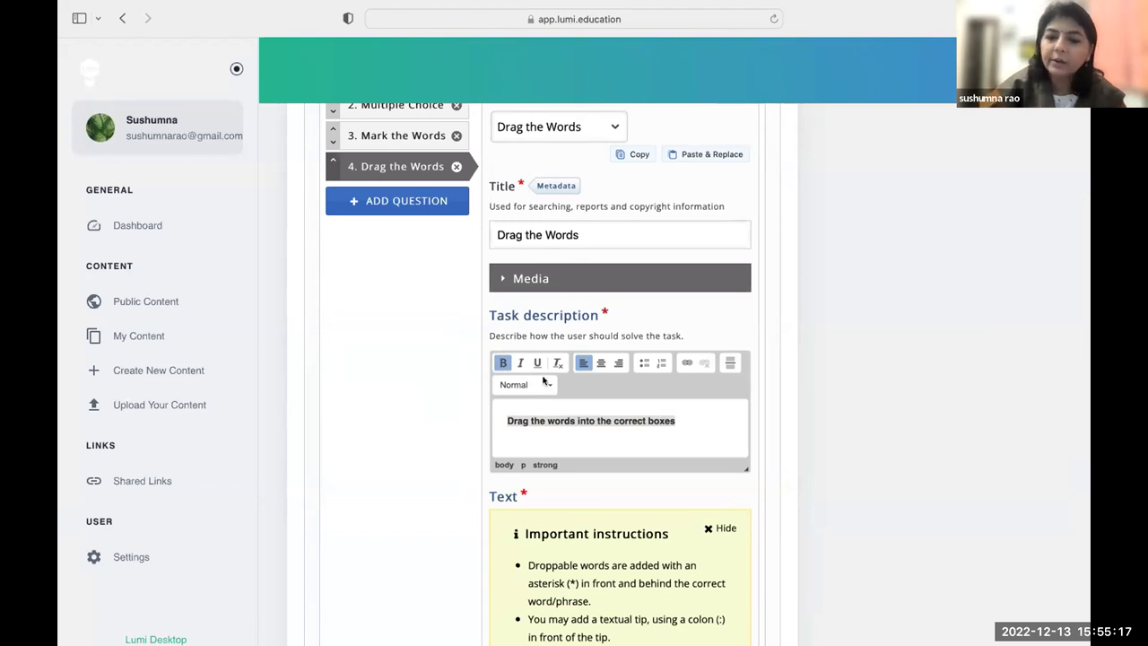
pyautogui.click(701, 420)
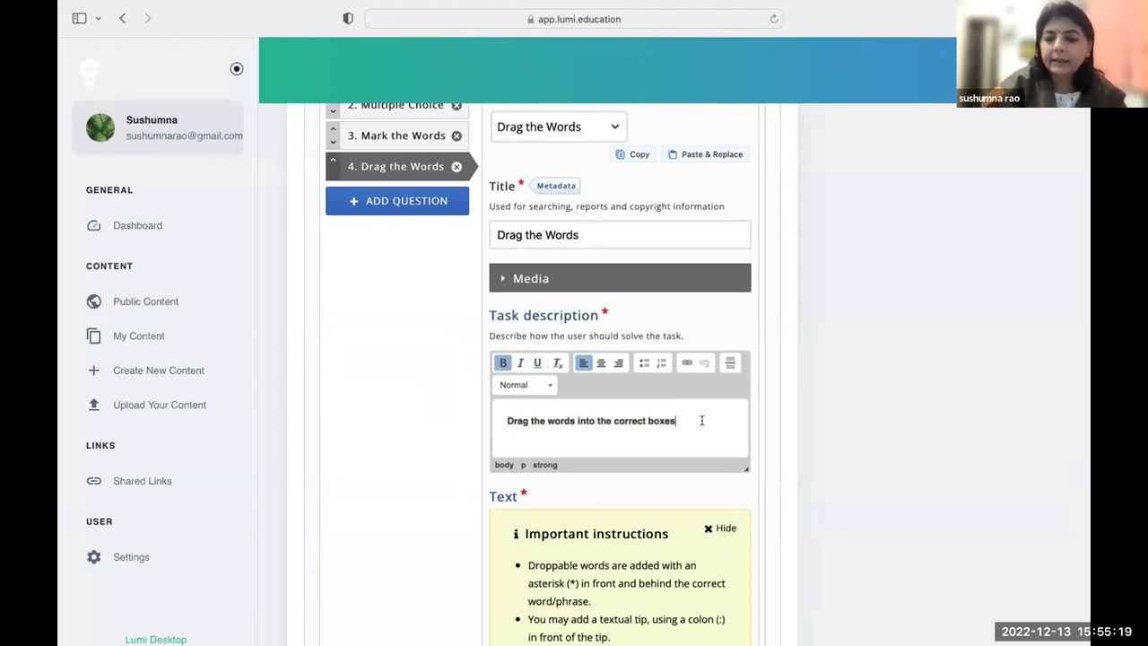
pyautogui.press('Return')
pyautogui.press('Return')
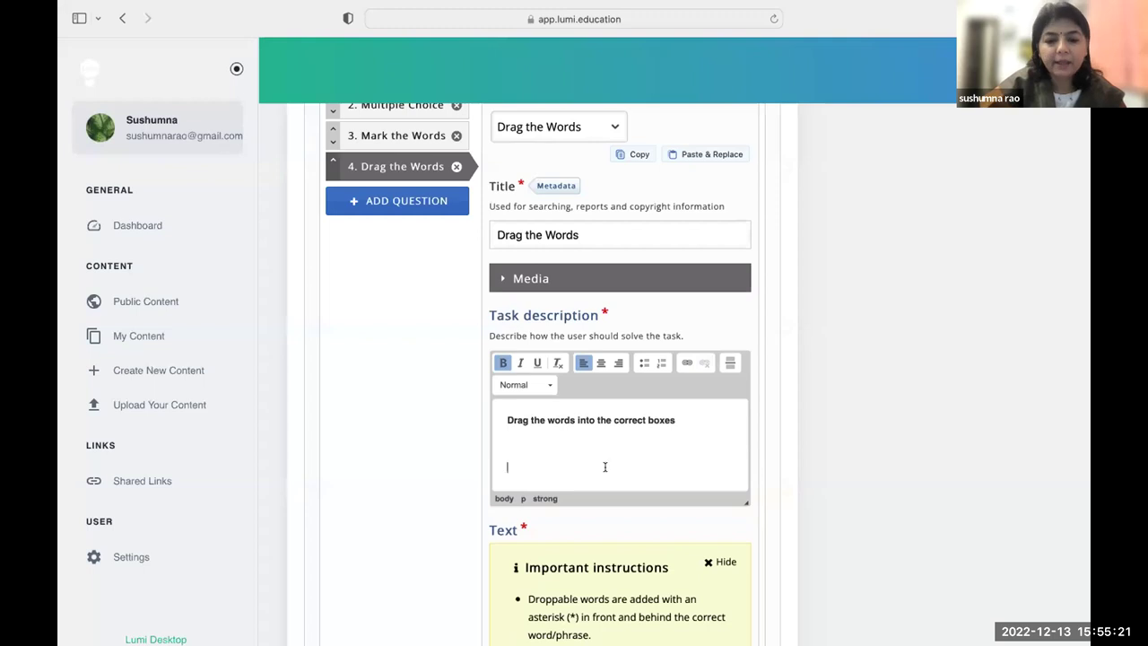
# Step: Examine the Text field's instructions on droppable words, tips and feedback, and highlight the beginning of the H5P example
pyautogui.scroll(-6, 605, 467)
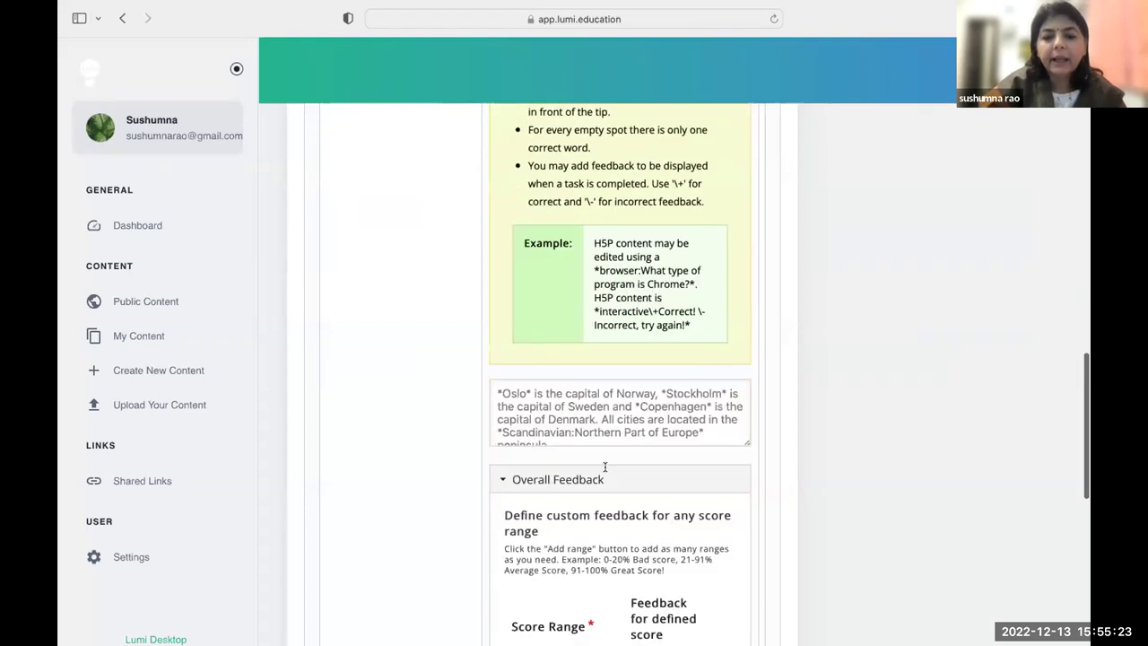
pyautogui.scroll(3, 568, 399)
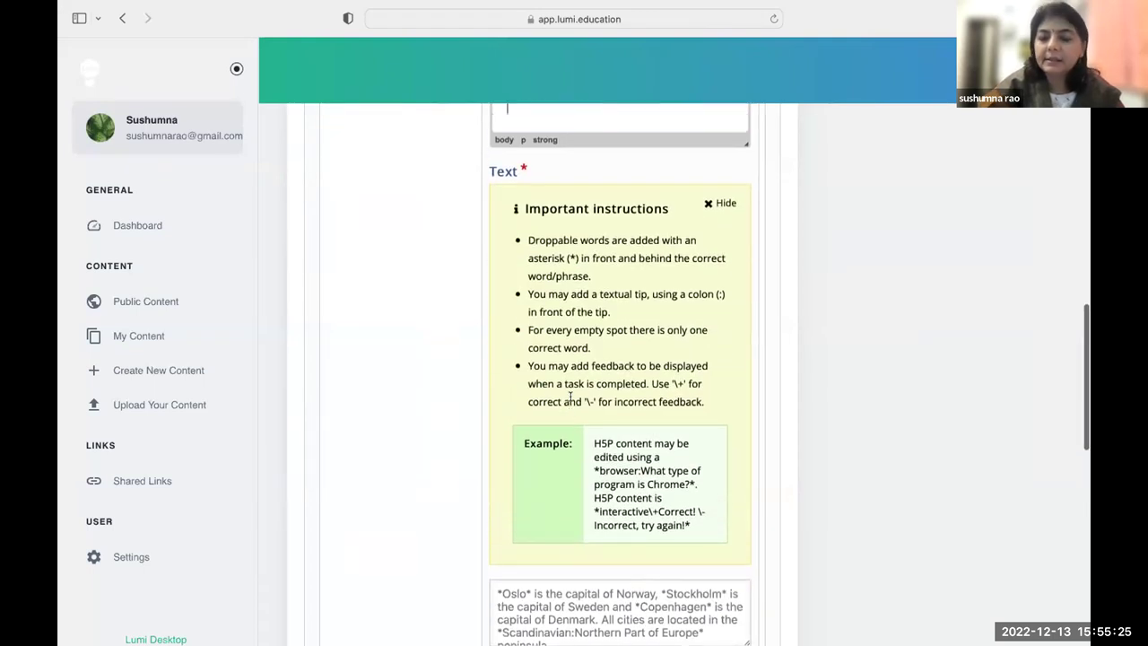
pyautogui.click(708, 202)
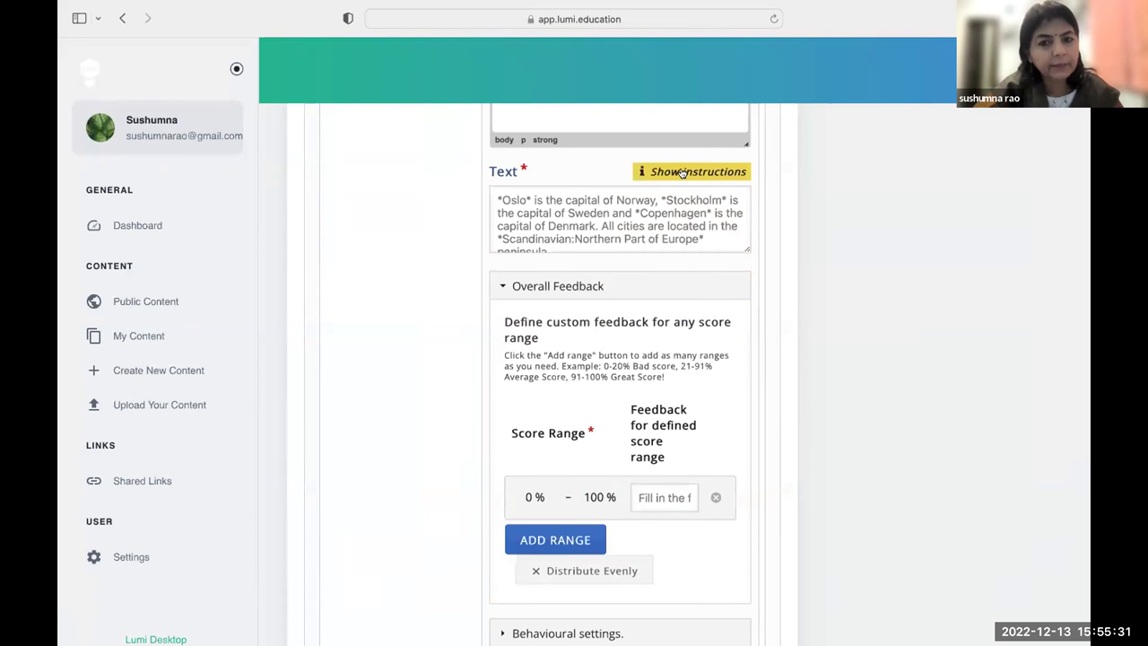
pyautogui.click(681, 173)
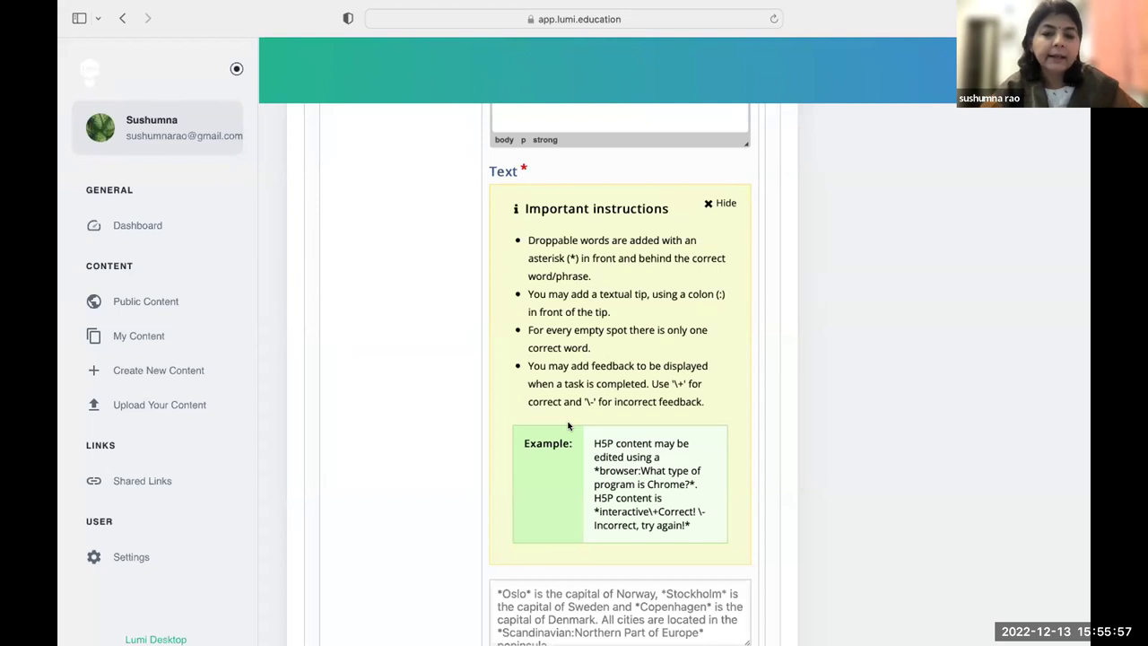
pyautogui.scroll(-3, 568, 426)
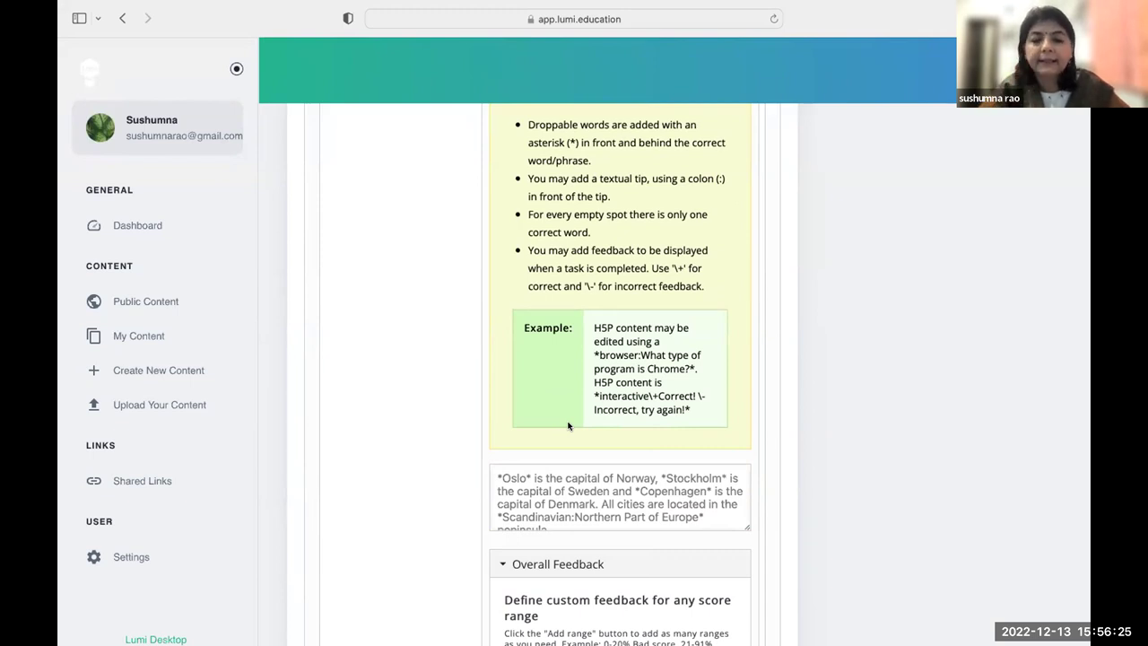
pyautogui.scroll(1, 661, 374)
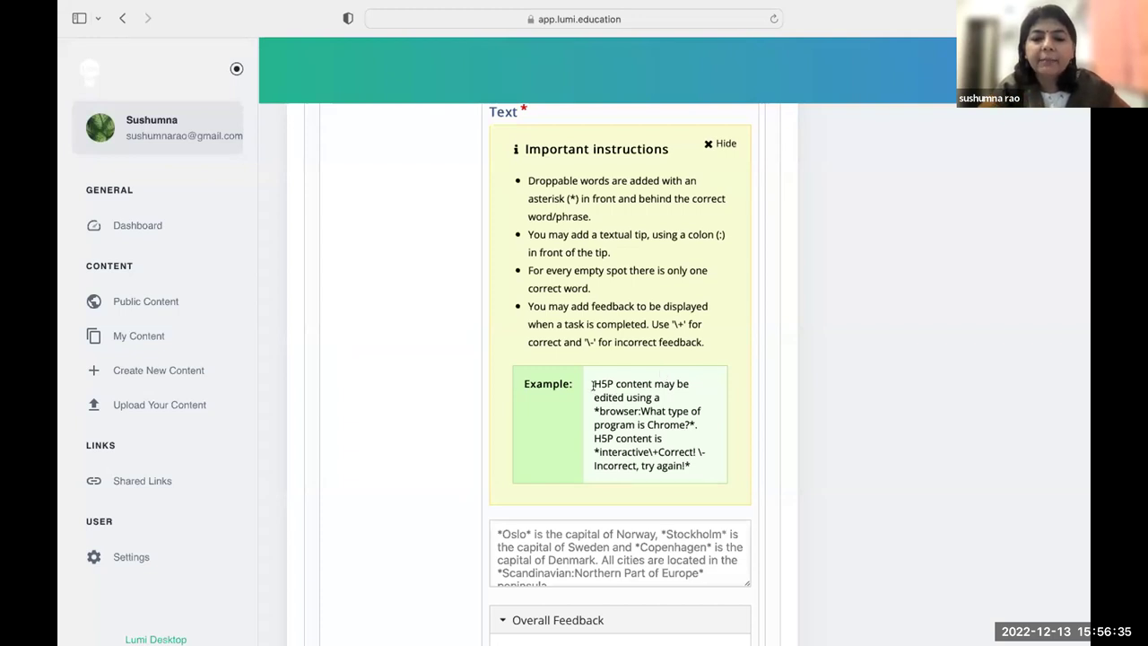
pyautogui.moveTo(593, 384); pyautogui.dragTo(641, 410)
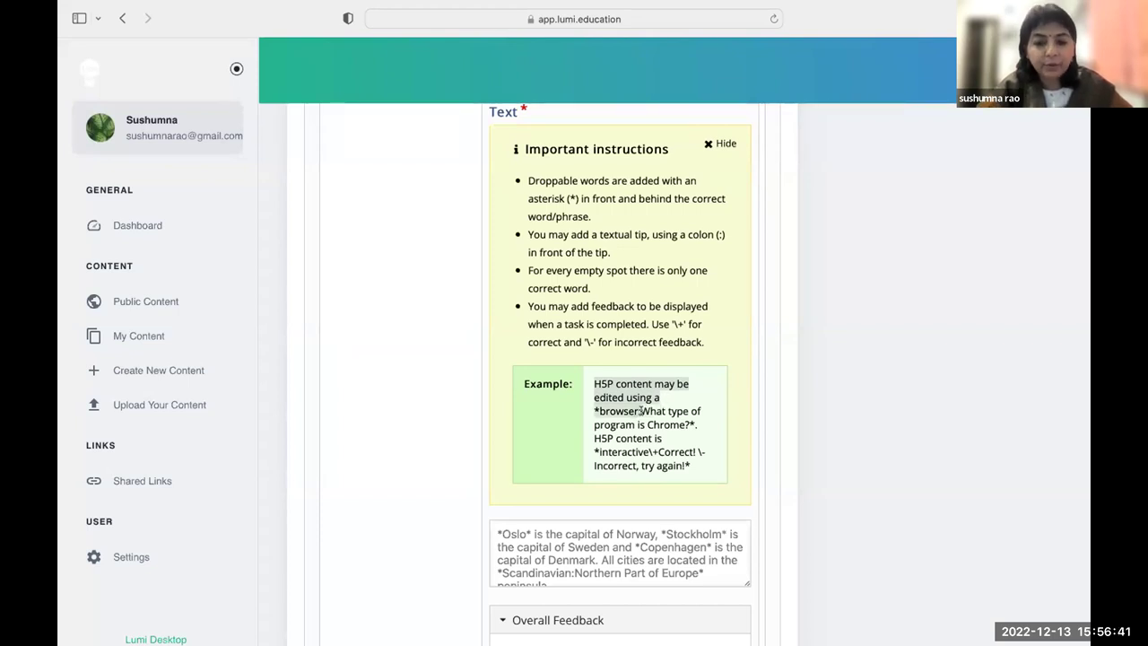
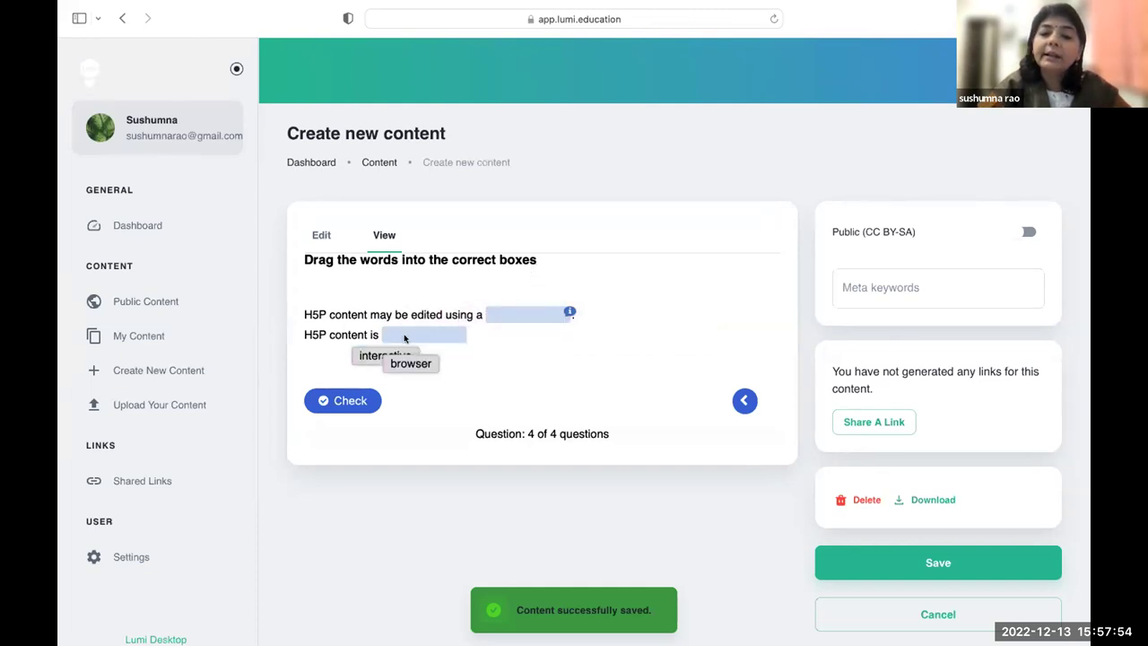
# Step: In the previewed fourth question, place "interactive" in the second blank, try "browser" in the first blank and view that blank's tip
pyautogui.moveTo(410, 363); pyautogui.dragTo(526, 296)
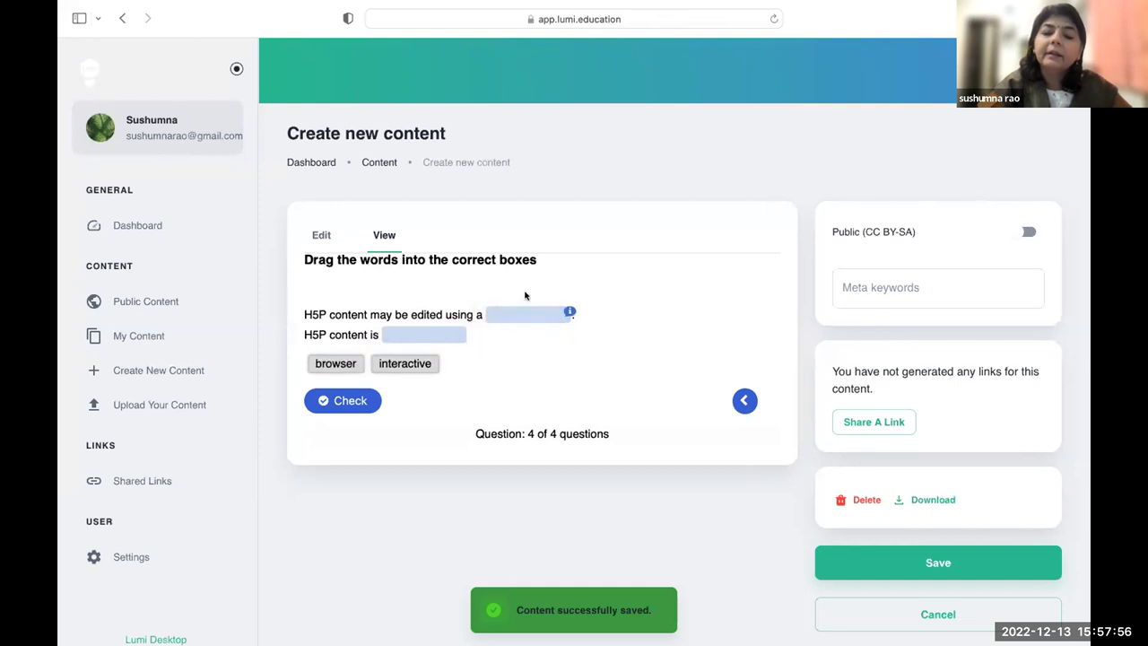
pyautogui.moveTo(408, 363); pyautogui.dragTo(429, 335)
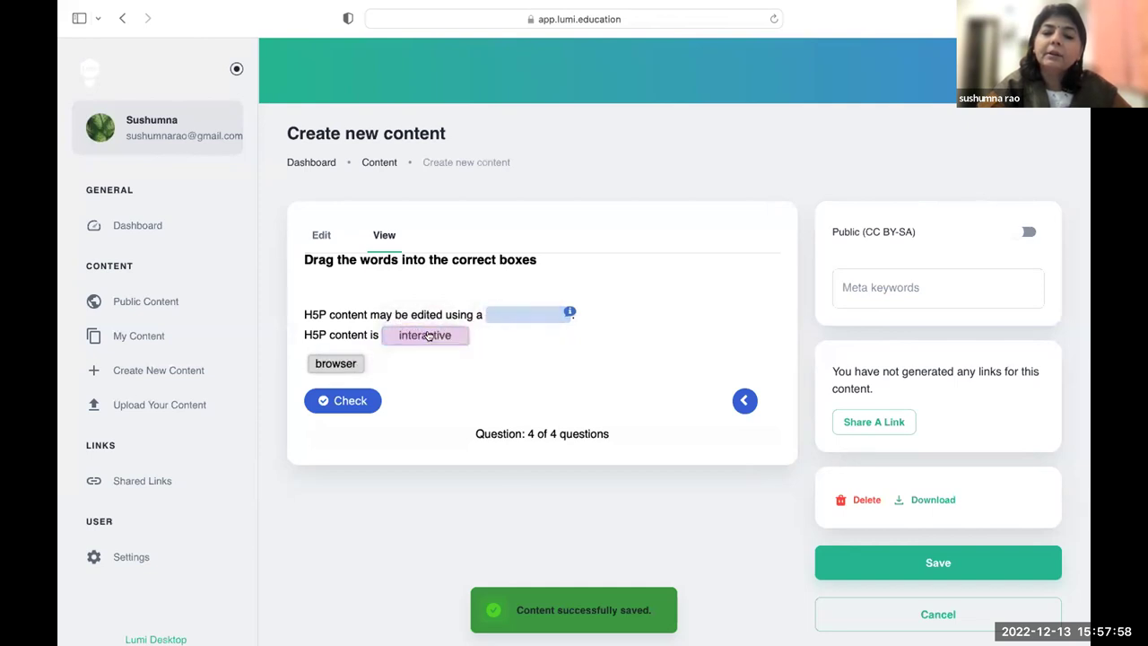
pyautogui.moveTo(335, 362); pyautogui.dragTo(529, 310)
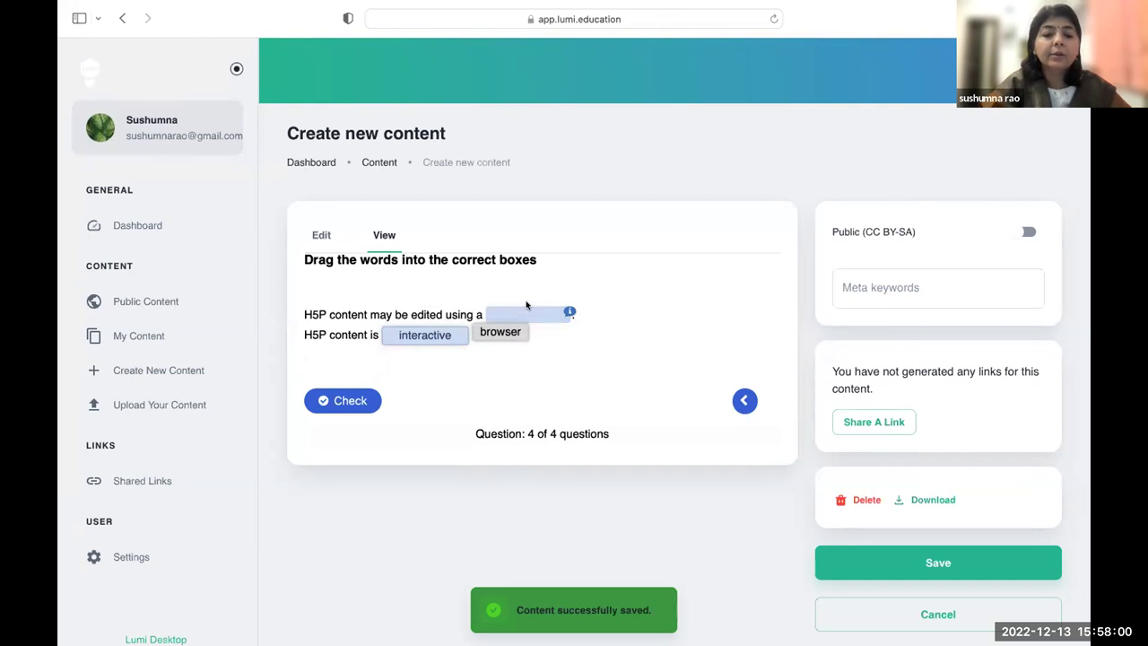
pyautogui.moveTo(336, 362); pyautogui.dragTo(524, 316)
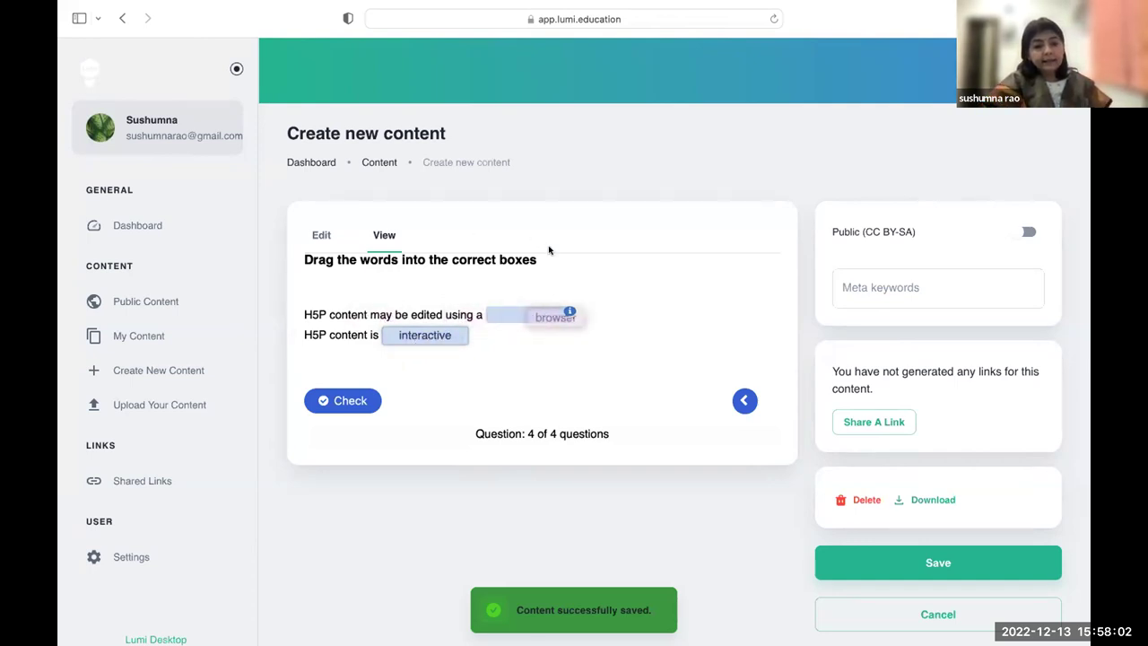
pyautogui.click(568, 311)
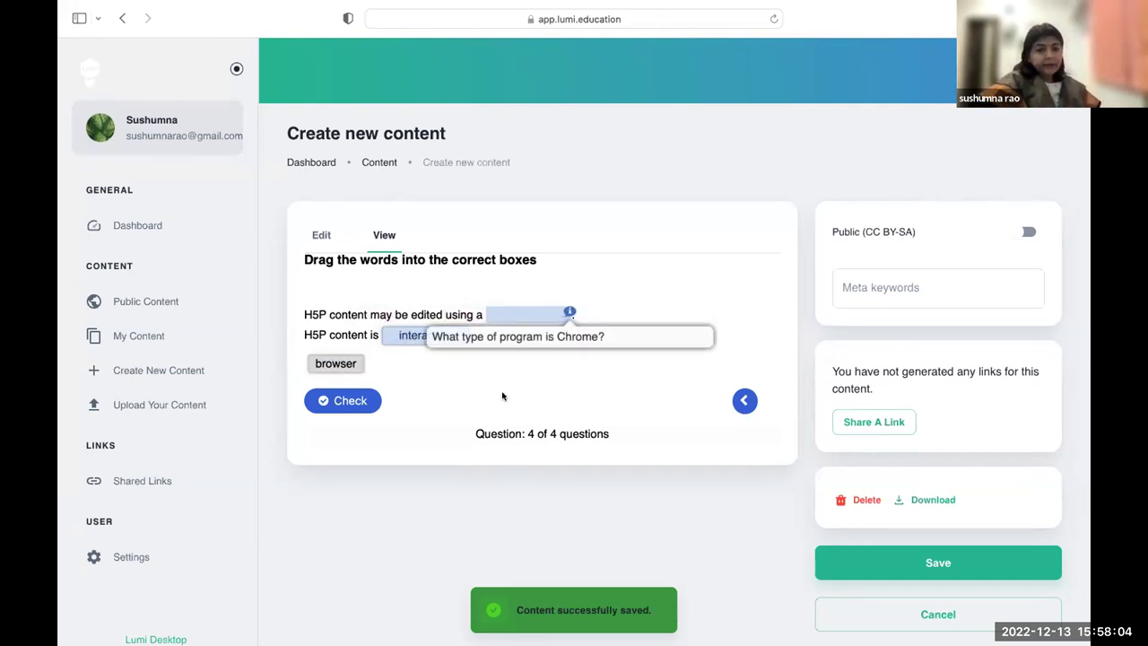
pyautogui.moveTo(336, 362); pyautogui.dragTo(529, 315)
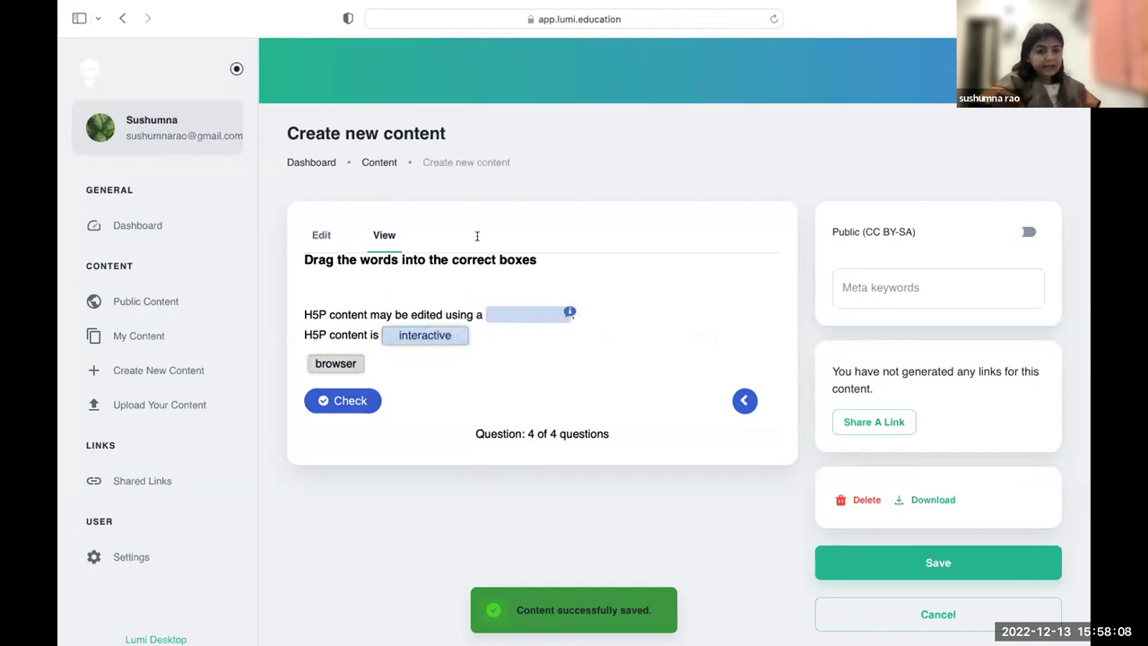
# Step: Check the answers to the Drag the Words question and show its solution
pyautogui.click(346, 401)
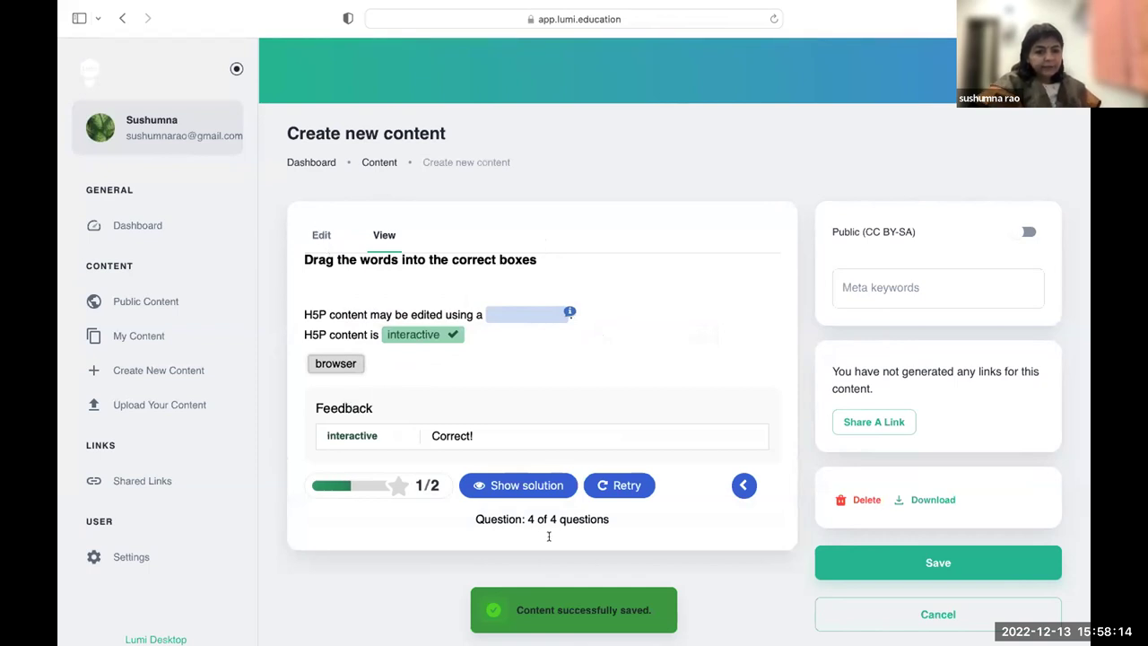
pyautogui.click(531, 482)
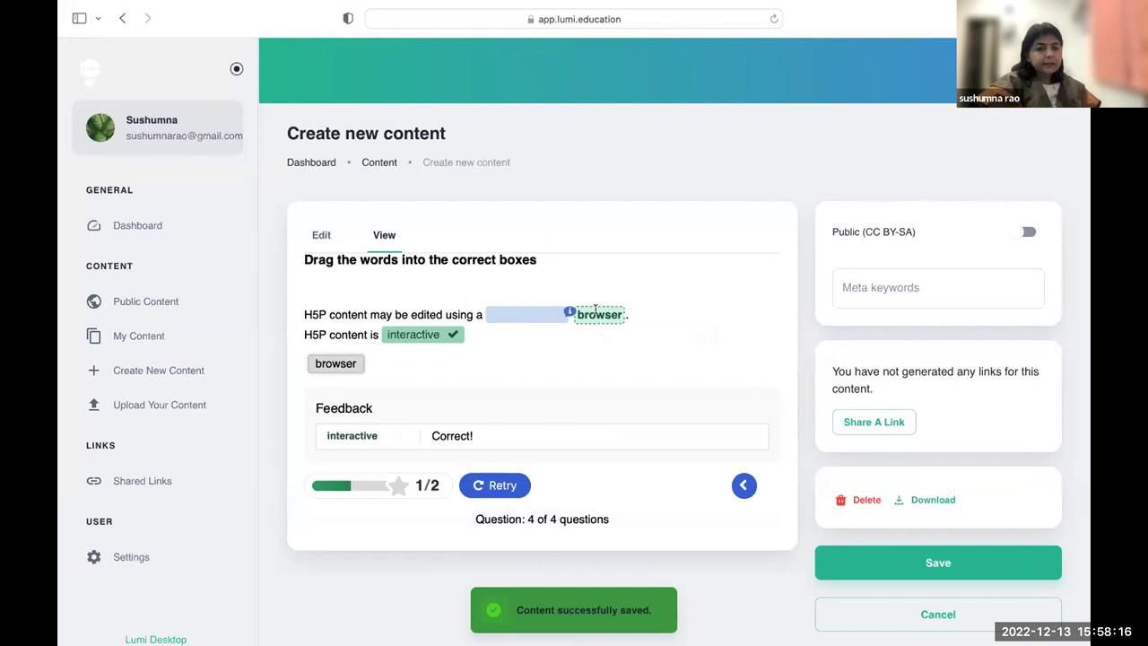
# Step: Reopen the quiz for editing, insert two blank lines between the fourth question's two sentences and add a space after "interactive"
pyautogui.click(321, 234)
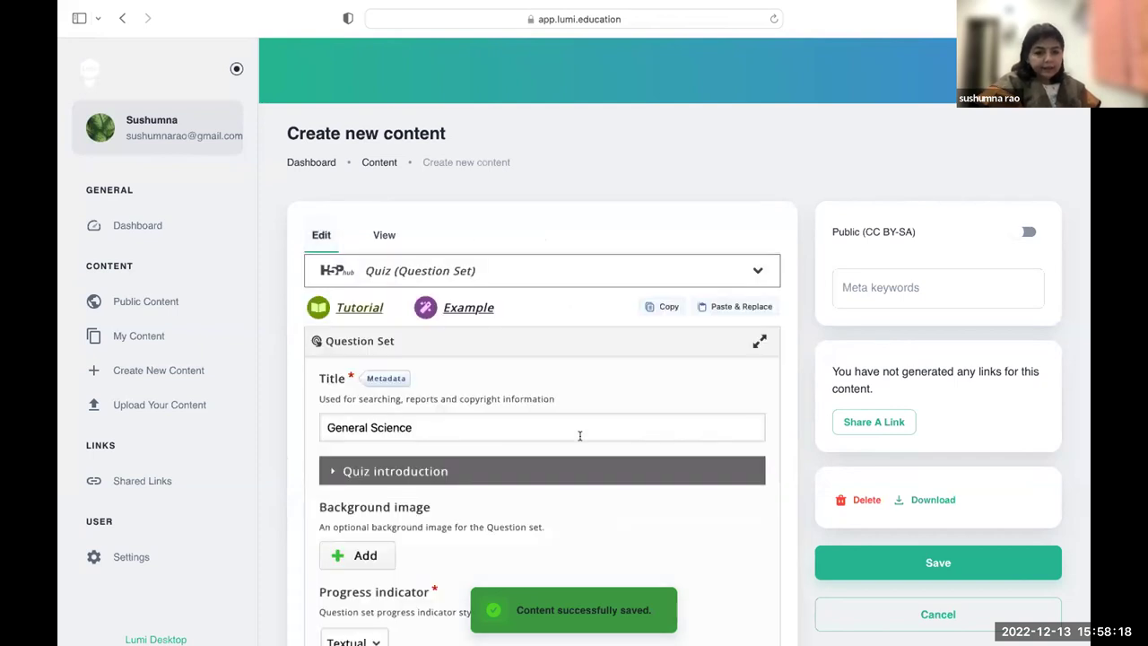
pyautogui.scroll(-5, 580, 435)
pyautogui.scroll(-12, 579, 435)
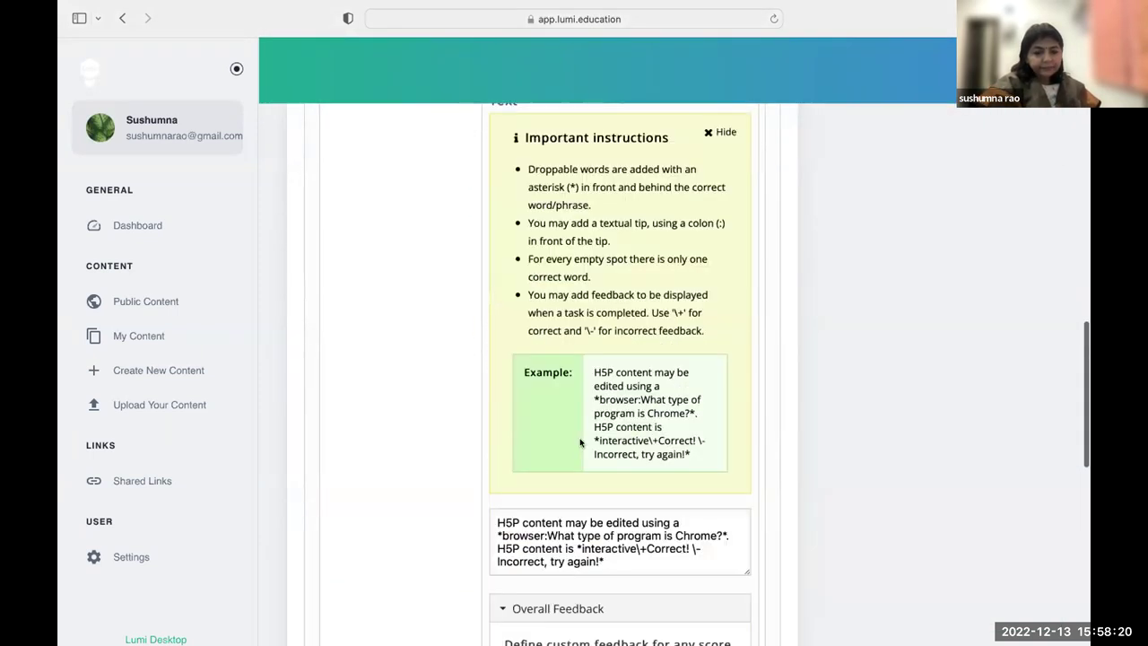
pyautogui.scroll(-1, 579, 441)
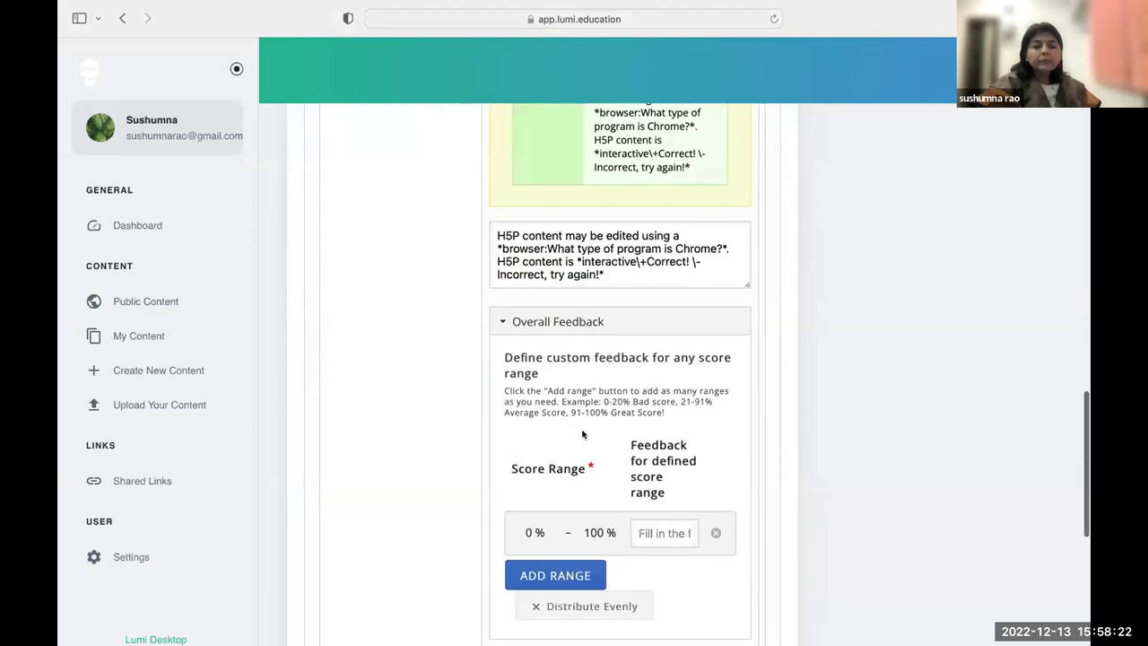
pyautogui.click(592, 249)
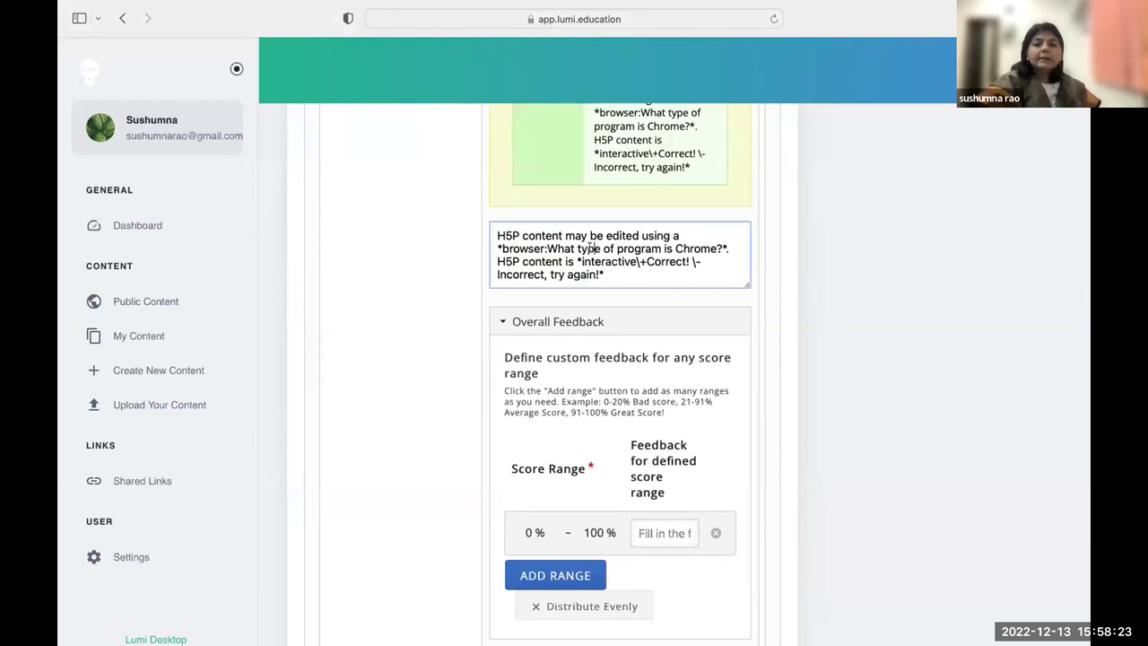
pyautogui.click(732, 248)
pyautogui.press('Return')
pyautogui.press('Return')
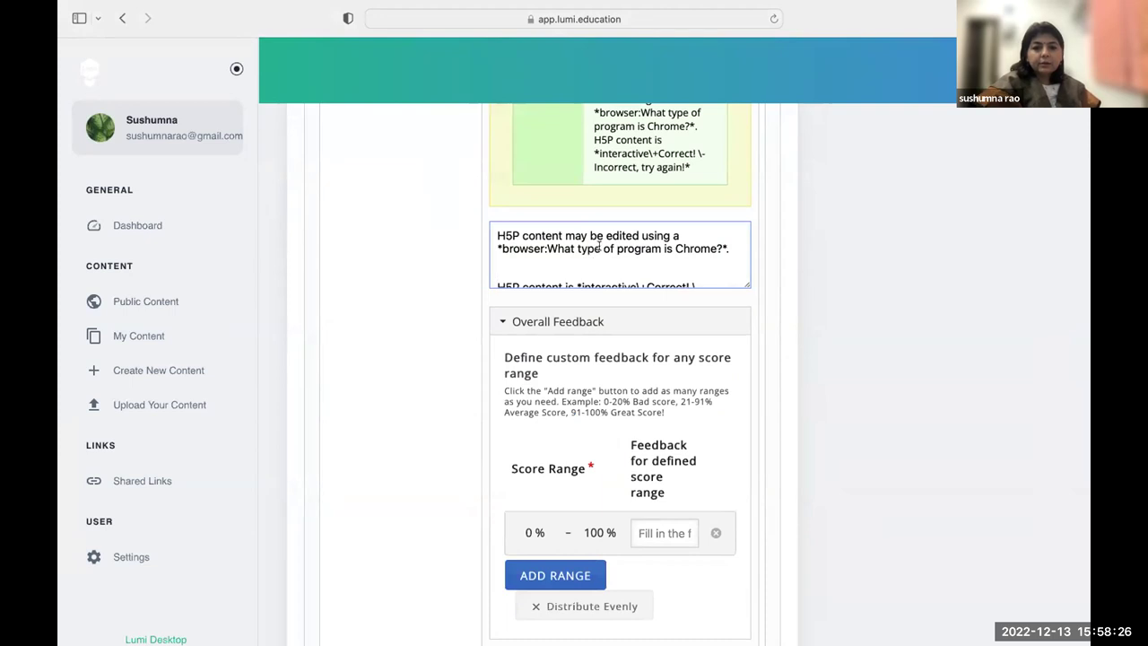
pyautogui.scroll(-2, 599, 245)
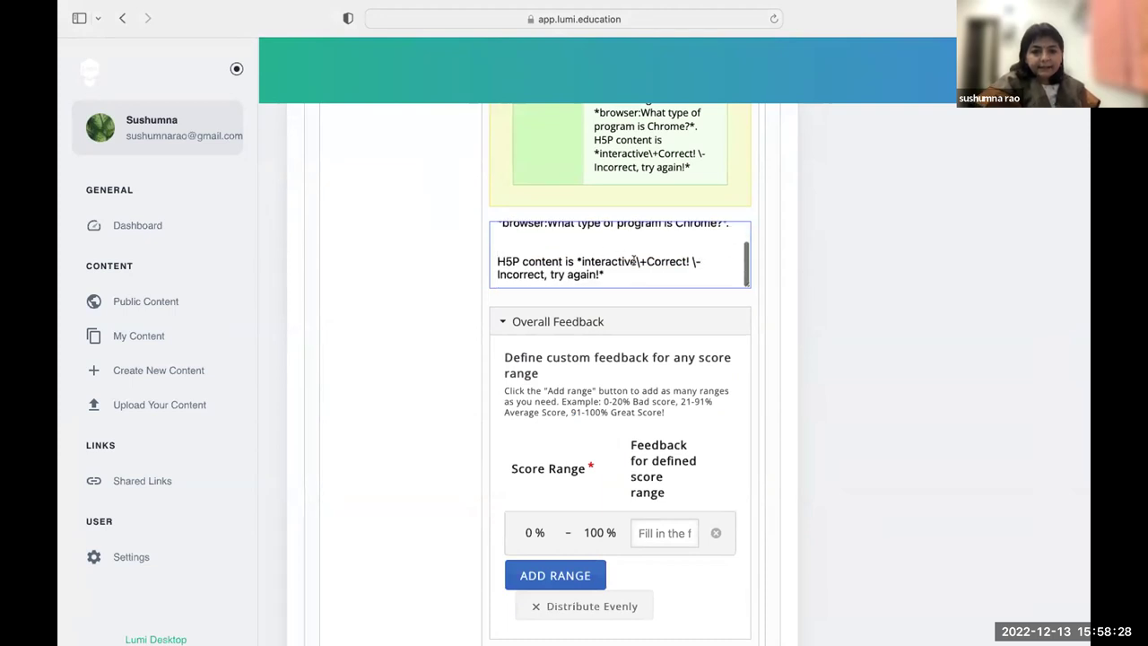
pyautogui.click(639, 261)
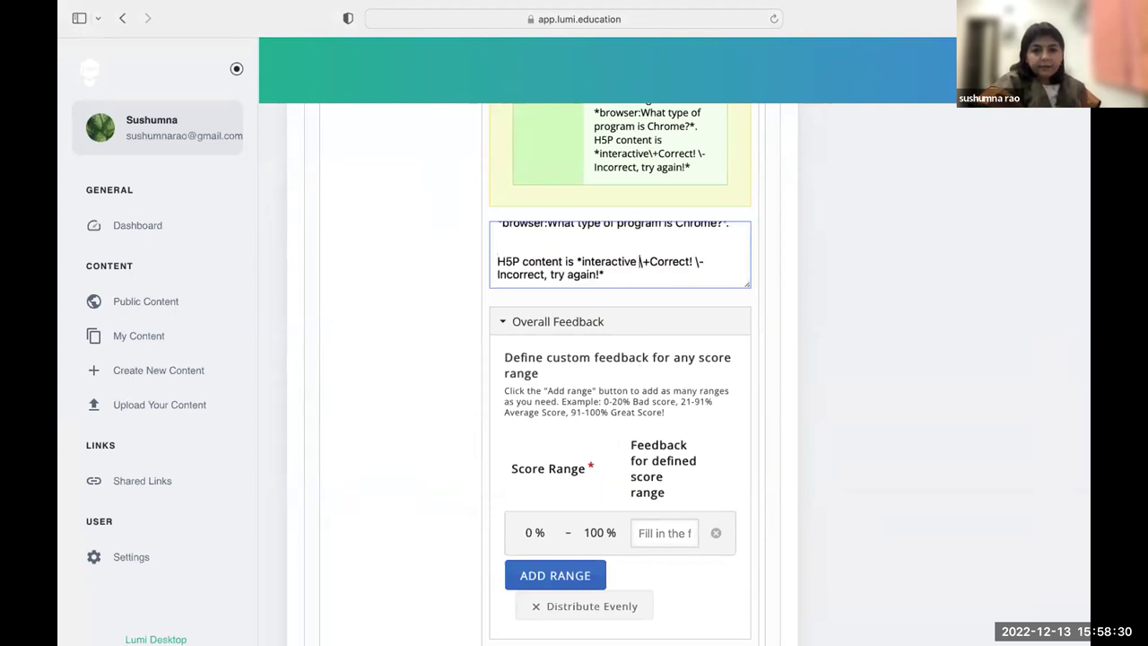
# Step: Save the quiz and preview it through to the fourth question
pyautogui.scroll(-5, 599, 335)
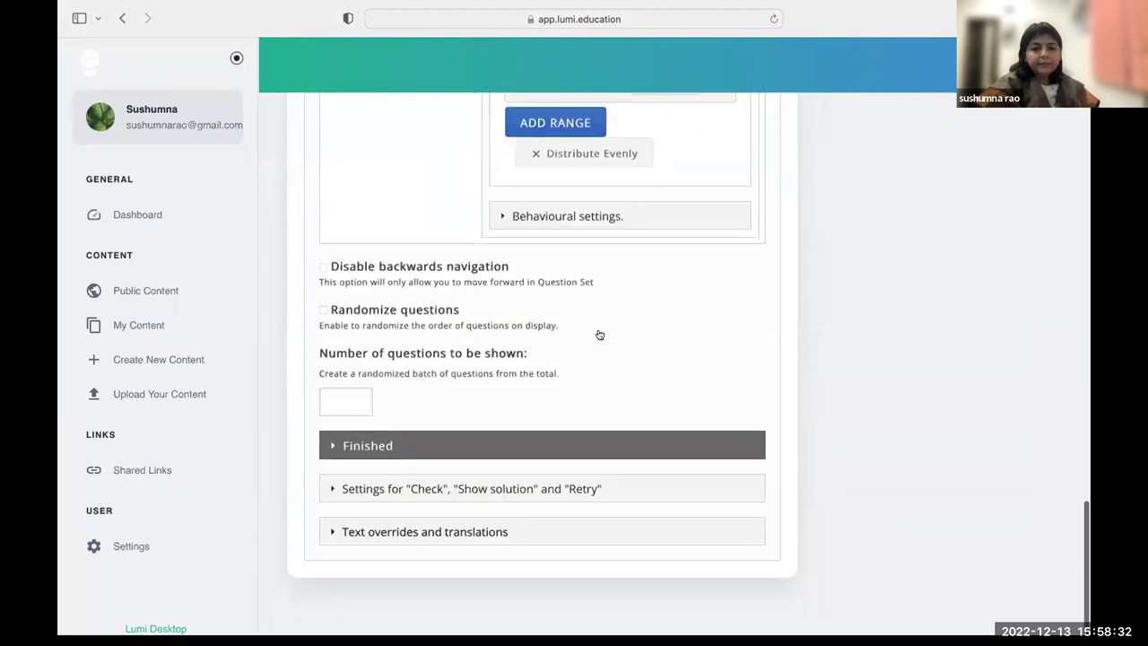
pyautogui.scroll(10, 599, 335)
pyautogui.scroll(10, 599, 334)
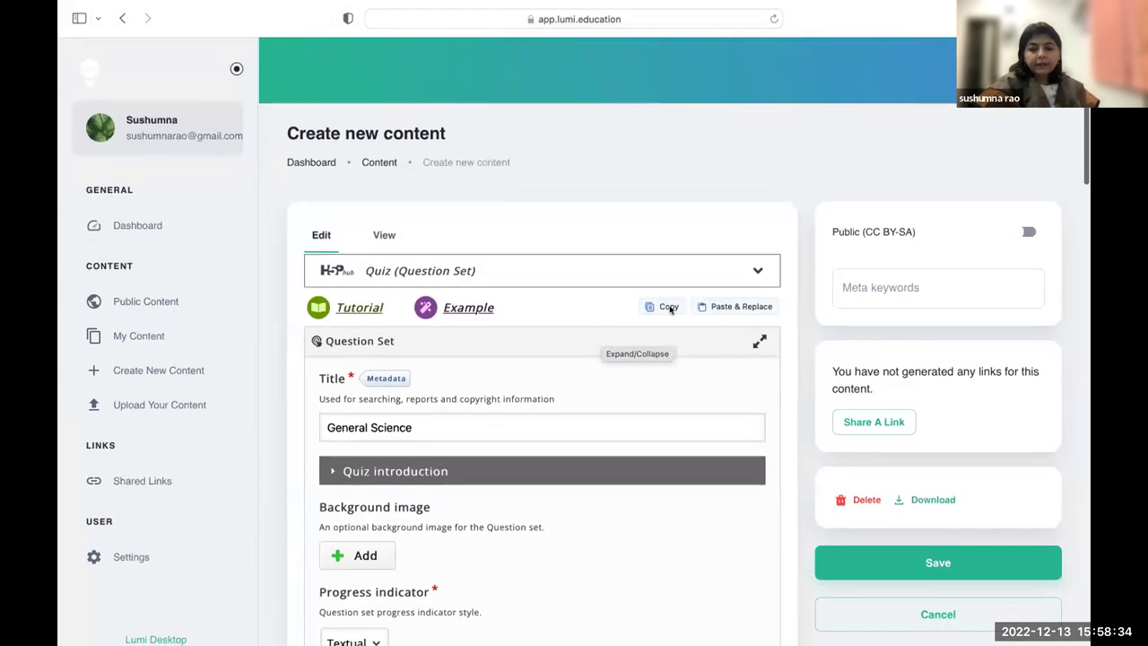
pyautogui.click(866, 550)
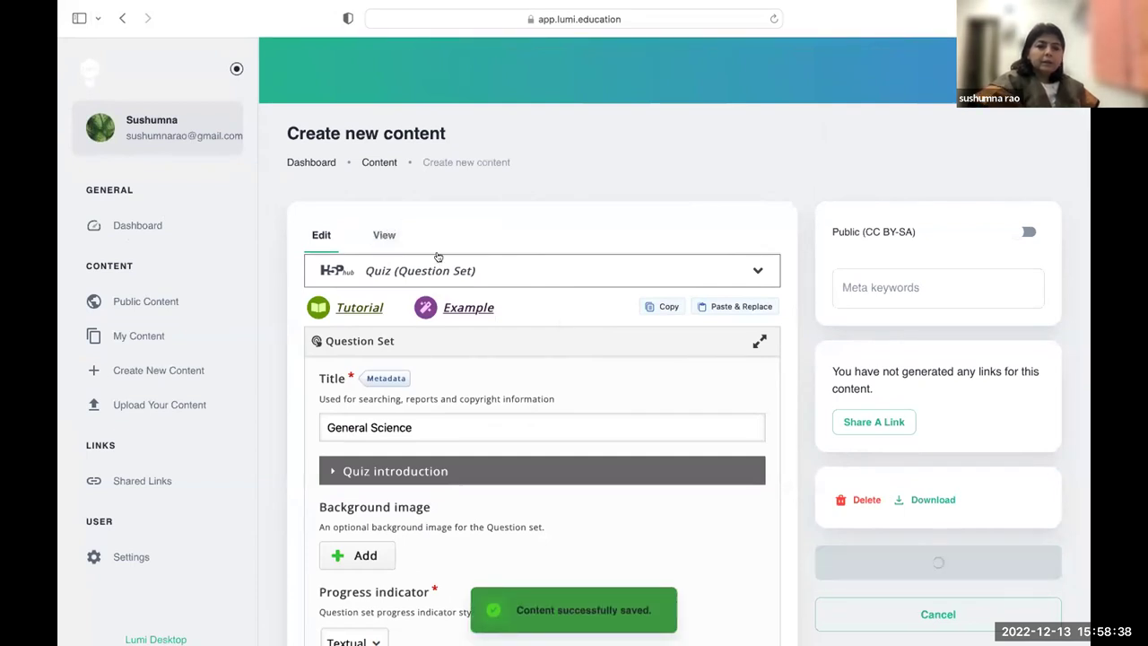
pyautogui.click(380, 234)
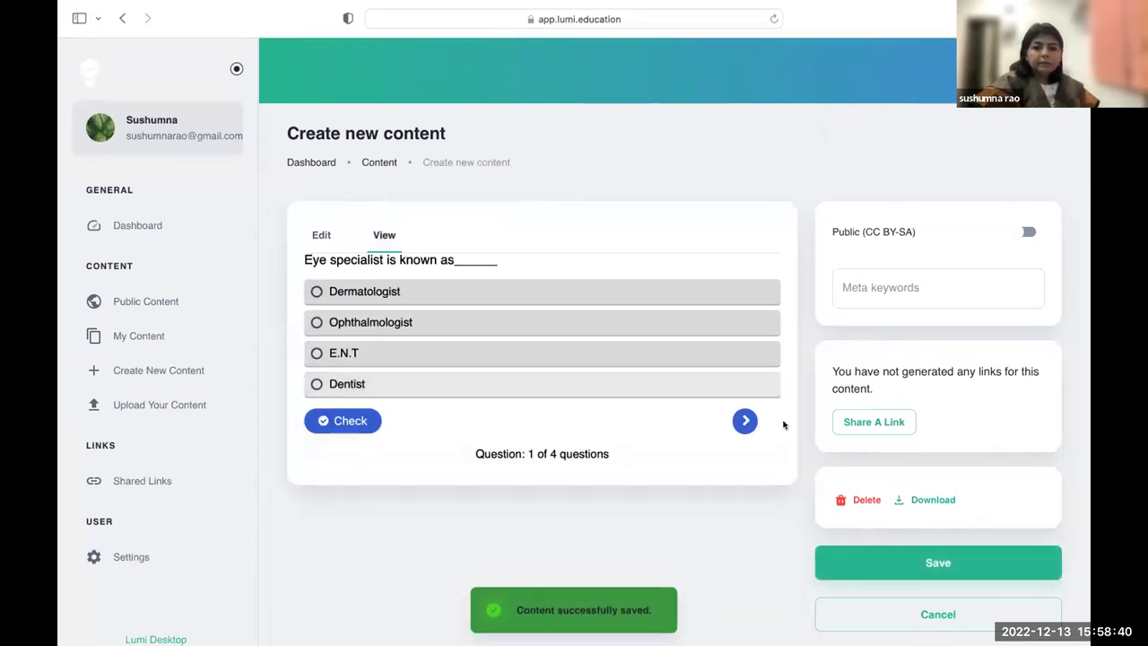
pyautogui.click(744, 420)
pyautogui.click(744, 419)
pyautogui.click(744, 418)
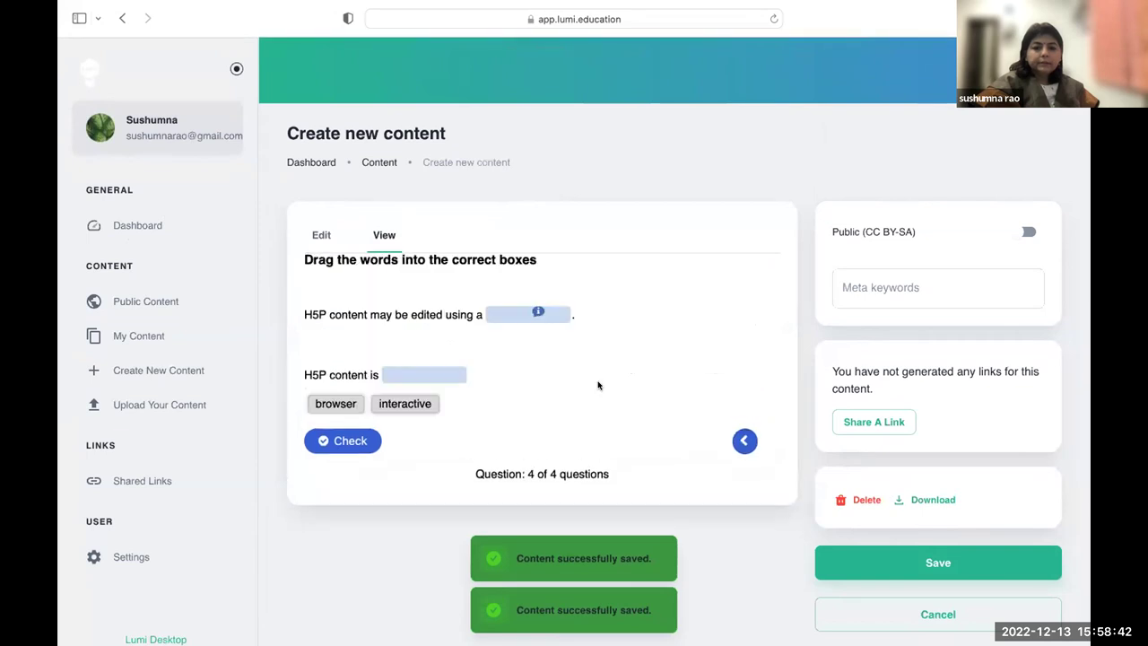
# Step: Test the respaced question by placing "interactive" in the second blank and trying to place "browser" in the first
pyautogui.moveTo(359, 401); pyautogui.dragTo(524, 296)
pyautogui.moveTo(322, 409); pyautogui.dragTo(581, 269)
pyautogui.moveTo(393, 408); pyautogui.dragTo(420, 373)
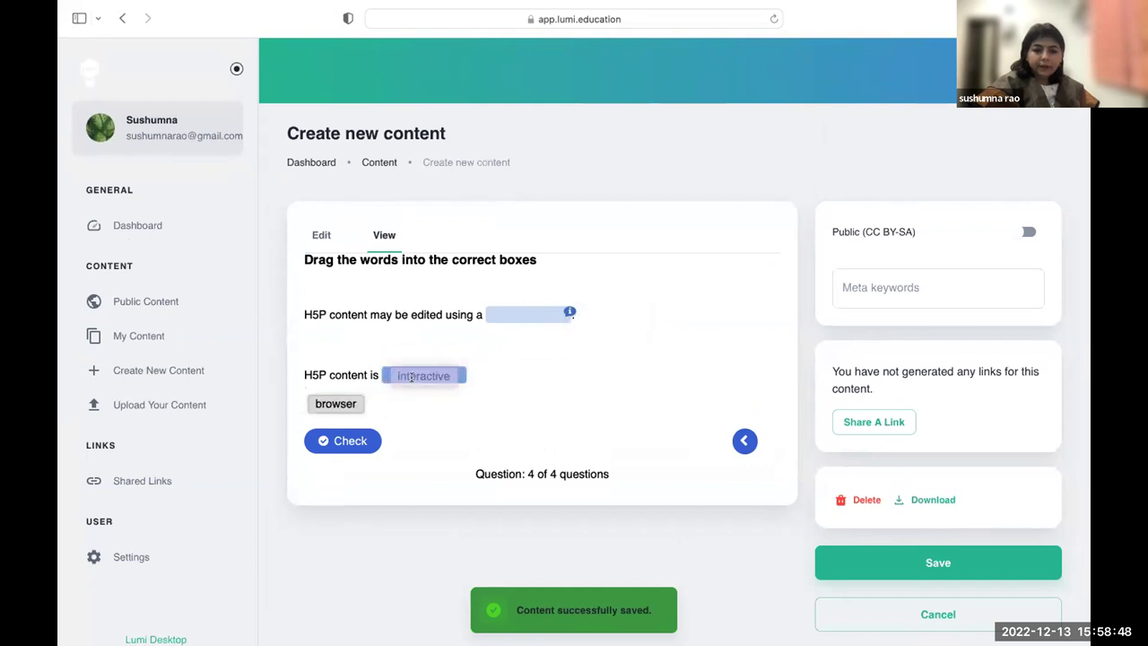
pyautogui.moveTo(314, 410); pyautogui.dragTo(525, 328)
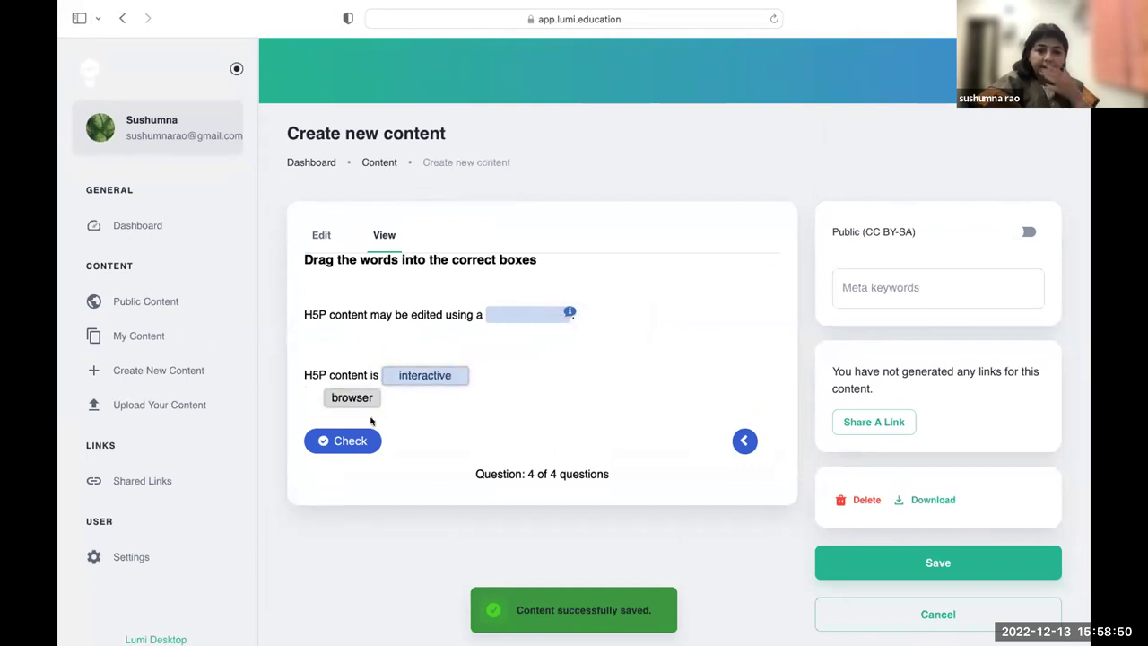
pyautogui.moveTo(337, 403); pyautogui.dragTo(561, 314)
pyautogui.click(566, 310)
pyautogui.moveTo(335, 405); pyautogui.dragTo(604, 320)
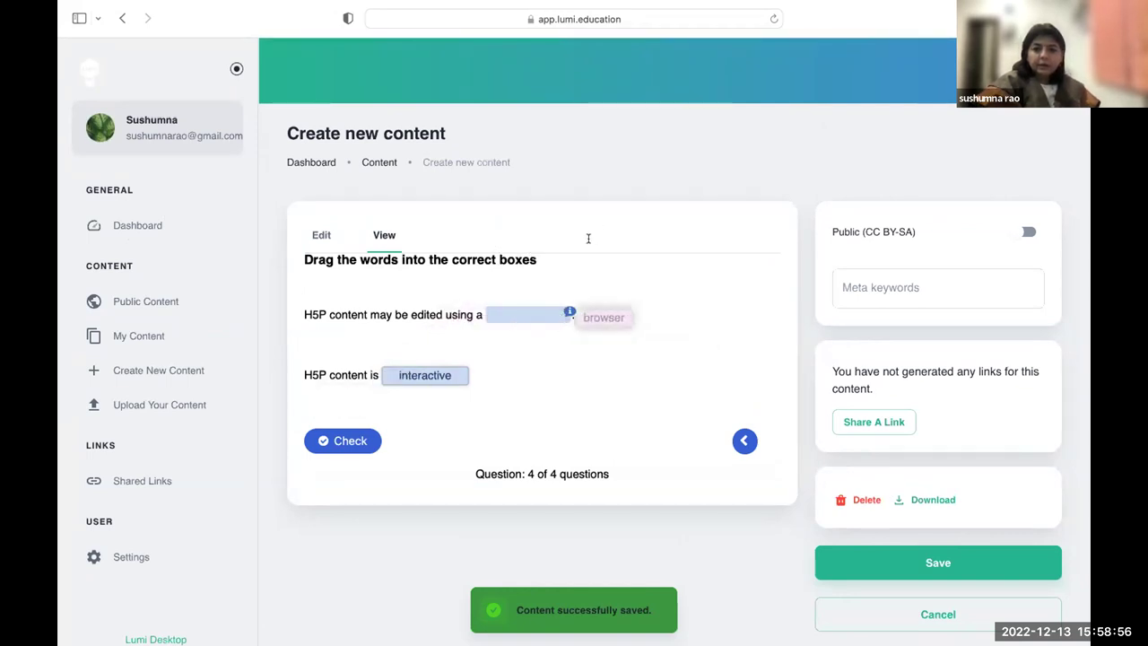
# Step: Reopen the quiz for editing and delete the "\+Correct! \-Incorrect, try again!" feedback from the fourth question's "interactive" blank
pyautogui.click(323, 238)
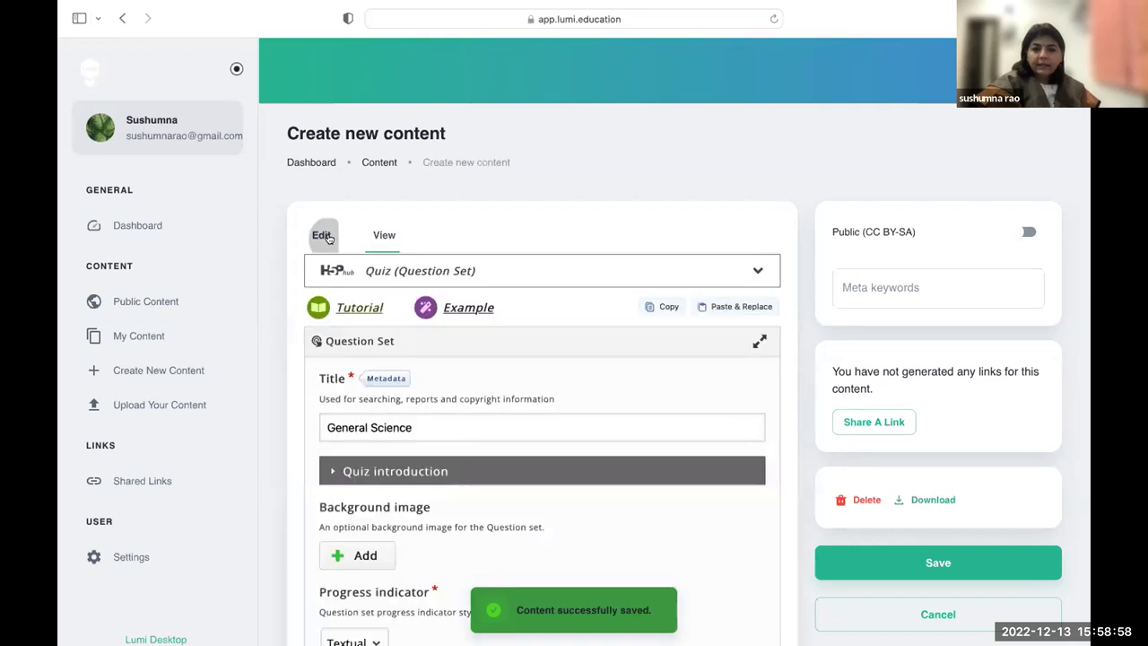
pyautogui.scroll(-20, 536, 475)
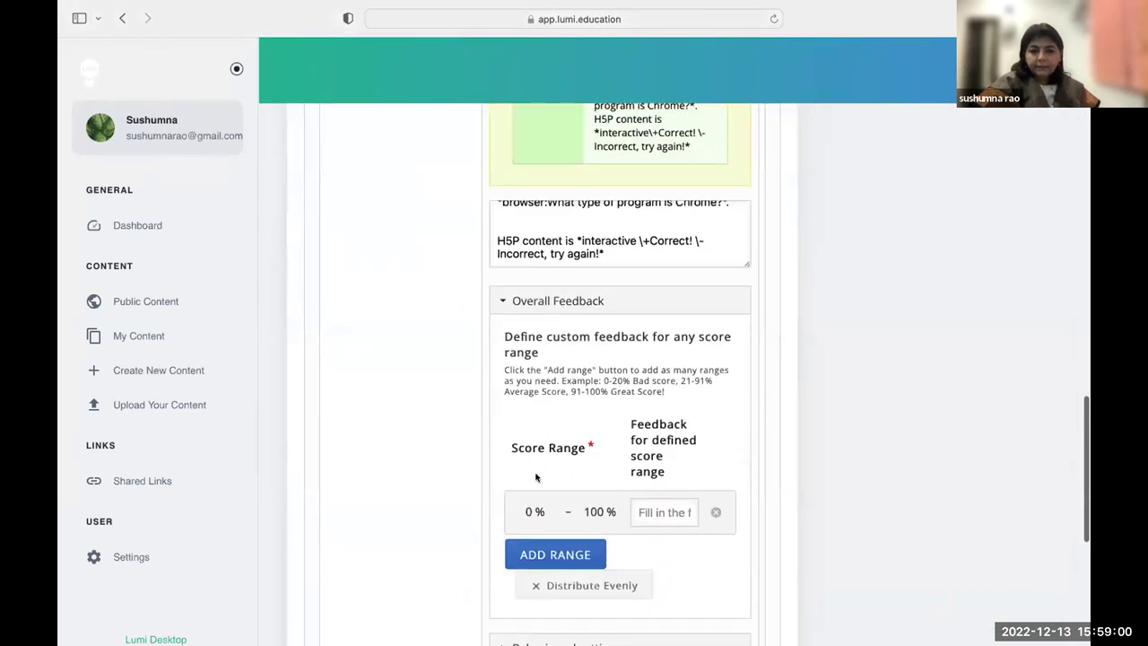
pyautogui.scroll(15, 536, 478)
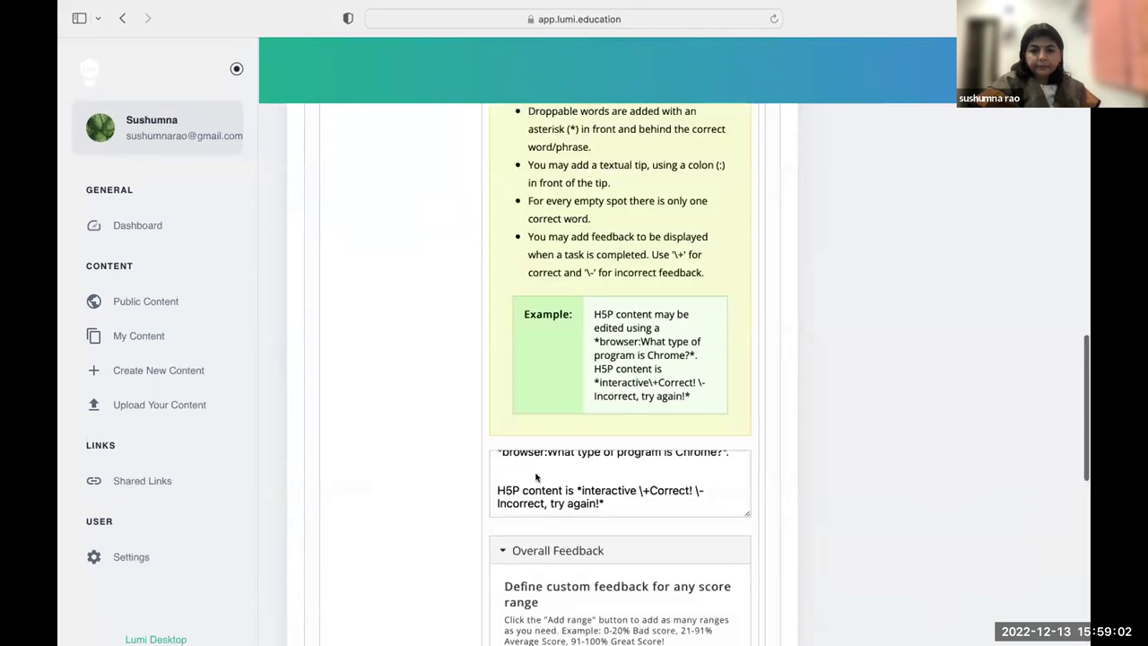
pyautogui.scroll(-8, 536, 477)
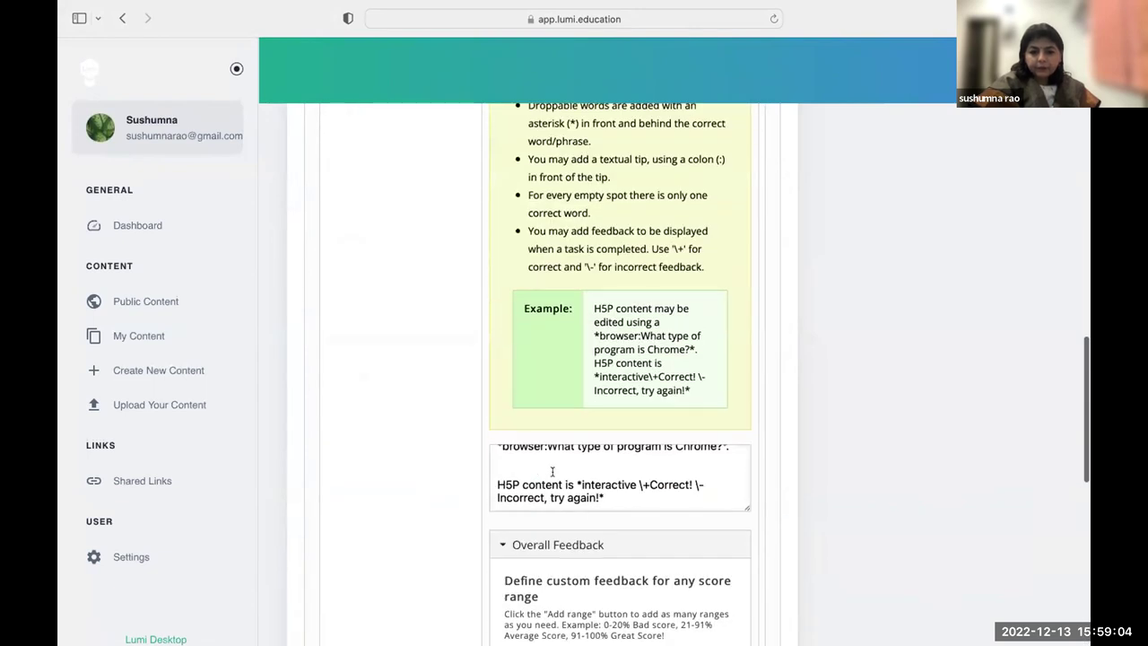
pyautogui.click(611, 492)
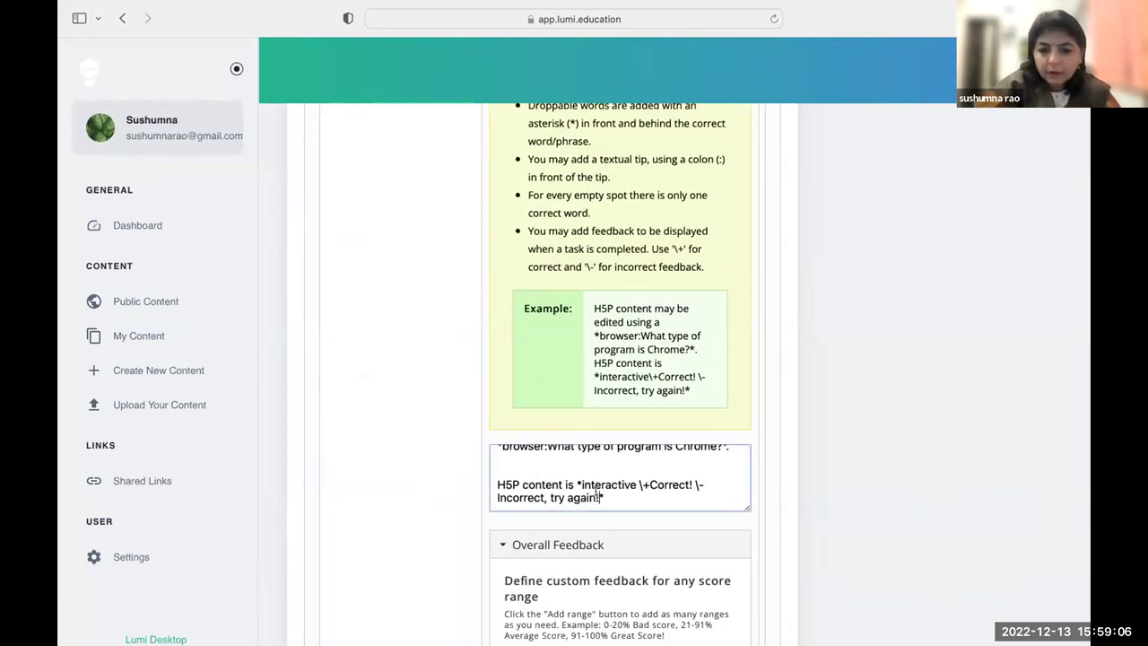
pyautogui.moveTo(598, 491); pyautogui.dragTo(628, 481)
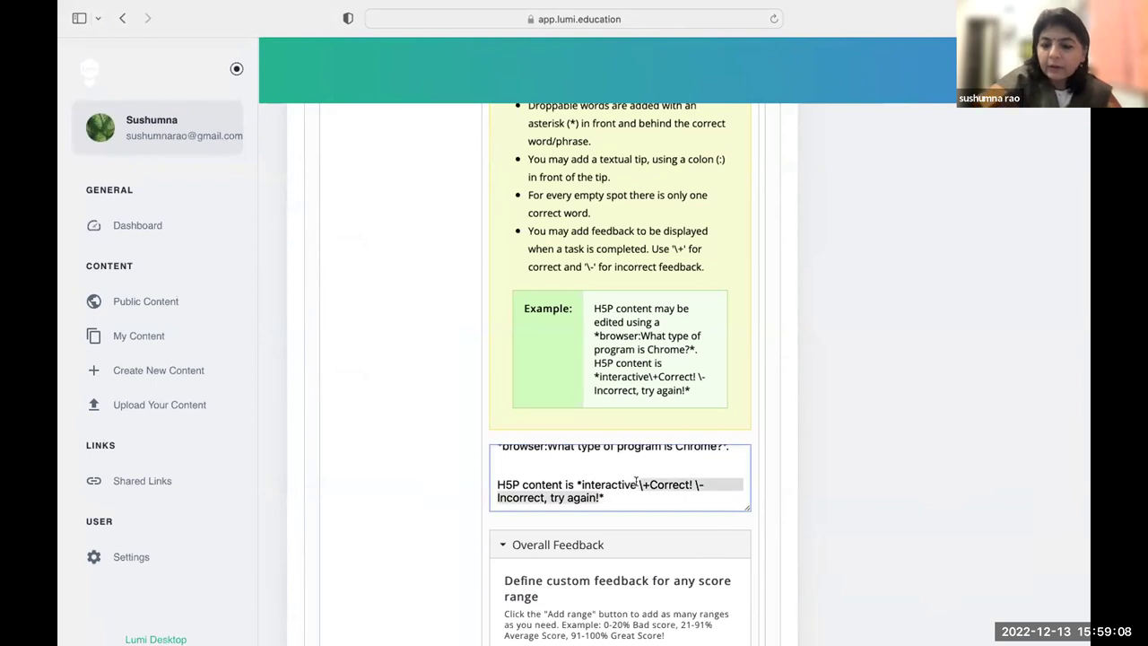
pyautogui.press('BackSpace')
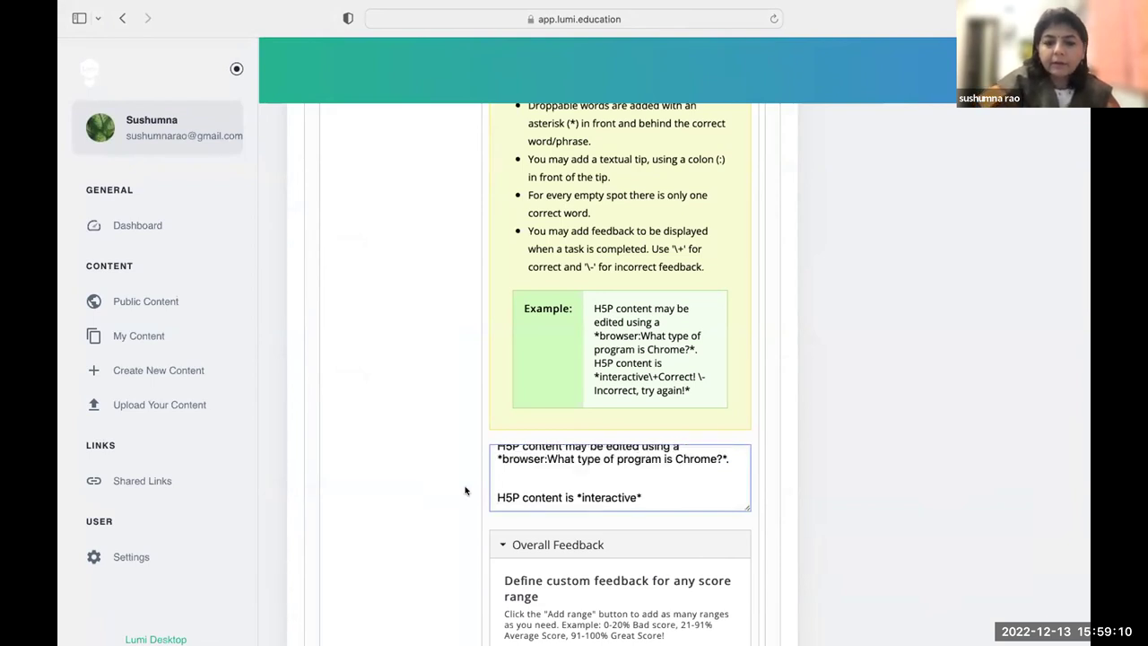
# Step: Save the quiz and step through its preview to the fourth question
pyautogui.scroll(10, 467, 489)
pyautogui.click(908, 285)
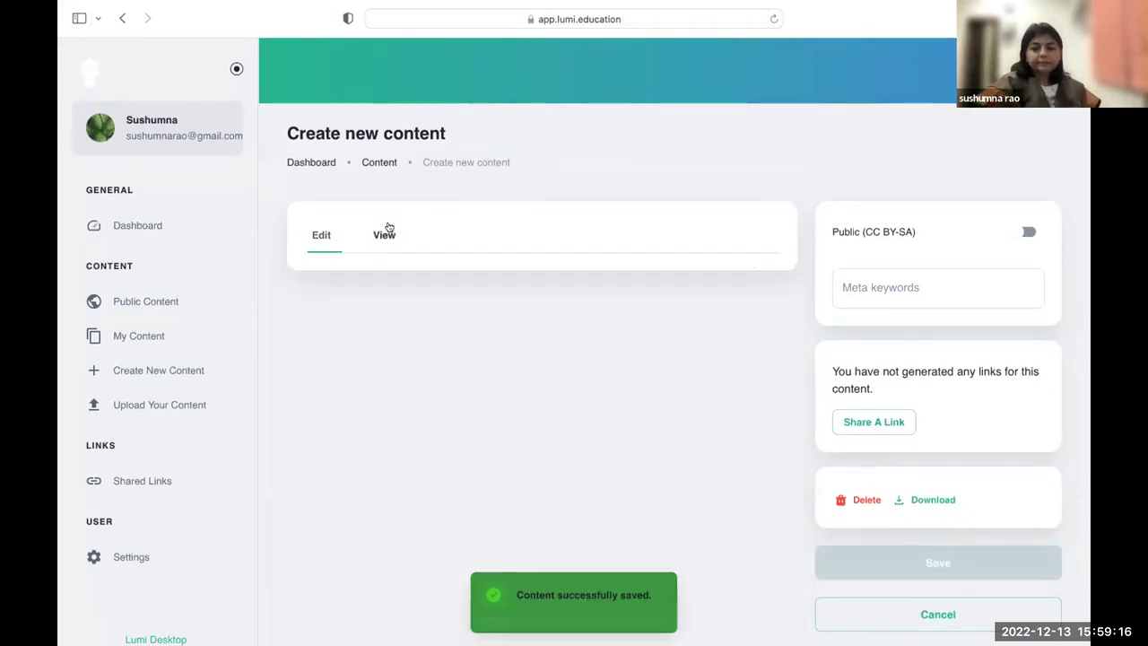
pyautogui.click(386, 232)
pyautogui.click(740, 420)
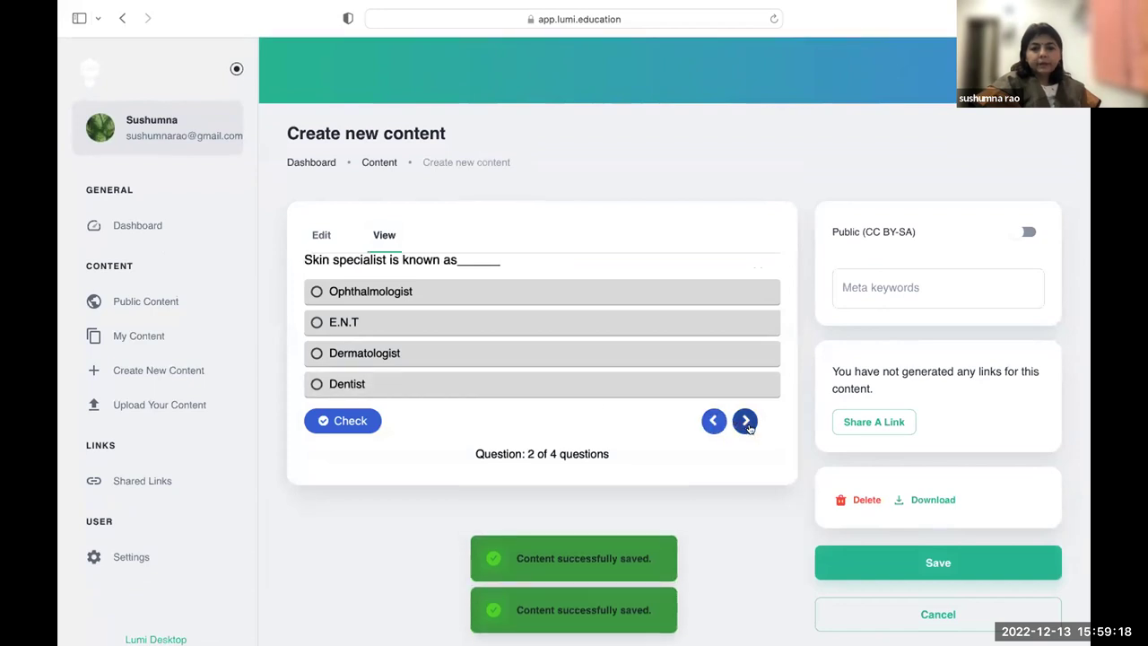
pyautogui.click(745, 421)
pyautogui.click(745, 421)
# Step: Place "interactive" in the first blank and "browser" in the second, and check the answers
pyautogui.moveTo(380, 405); pyautogui.dragTo(492, 324)
pyautogui.moveTo(341, 405); pyautogui.dragTo(427, 375)
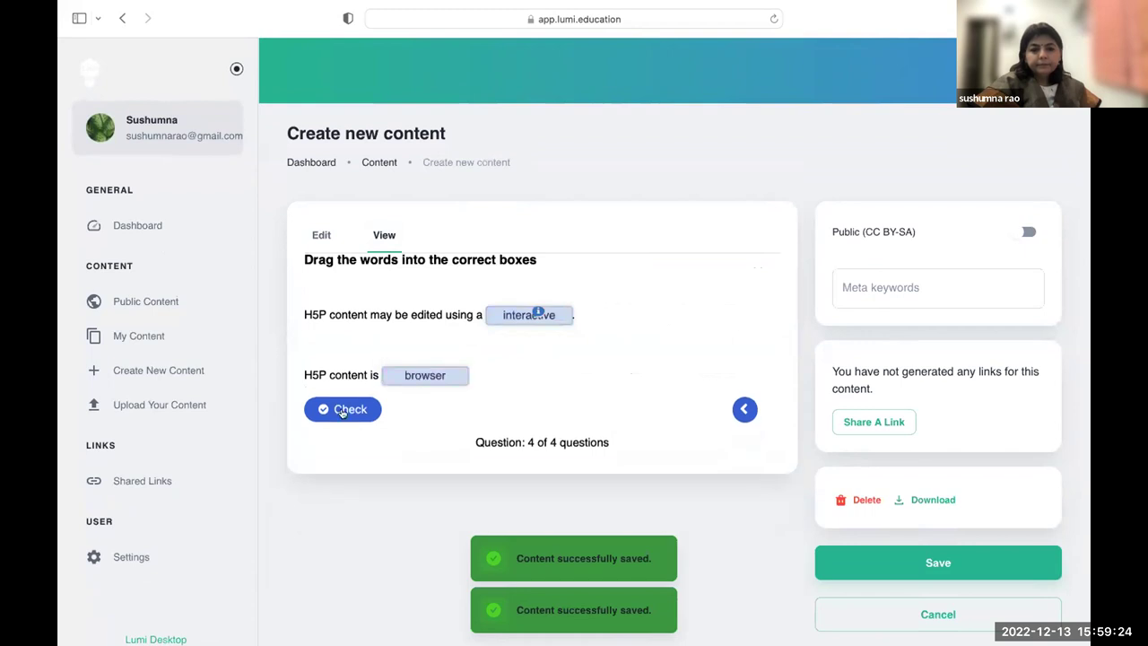
pyautogui.click(342, 409)
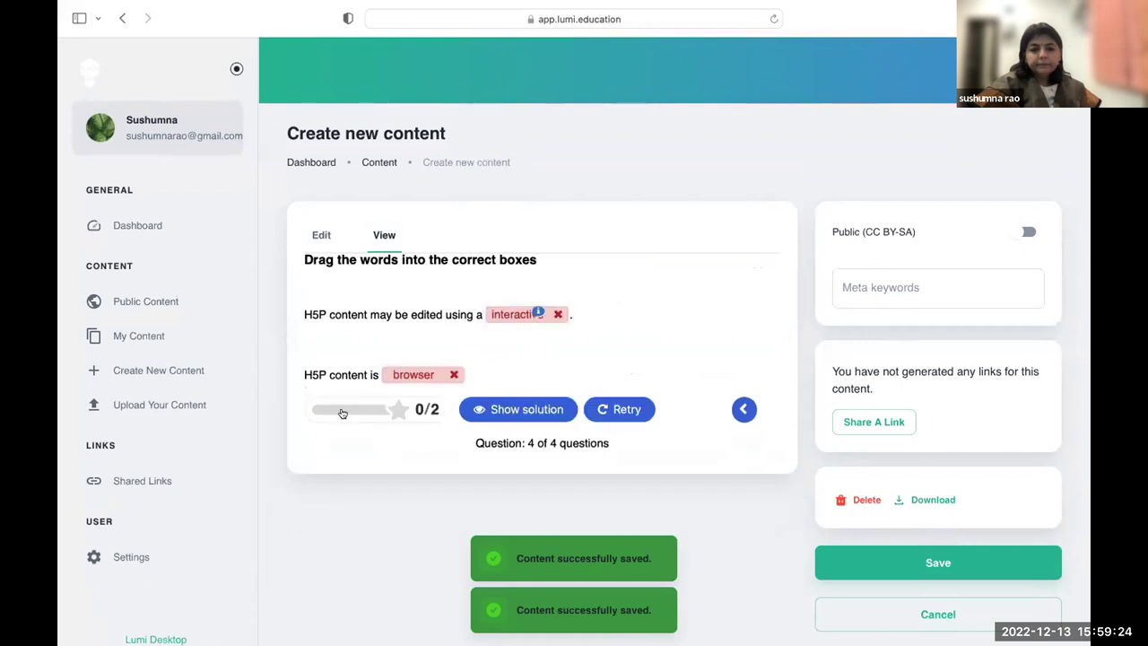
# Step: Retry the Drag the Words question and try to place "browser" in the first blank
pyautogui.click(618, 409)
pyautogui.moveTo(453, 316); pyautogui.dragTo(519, 330)
pyautogui.moveTo(334, 407); pyautogui.dragTo(535, 289)
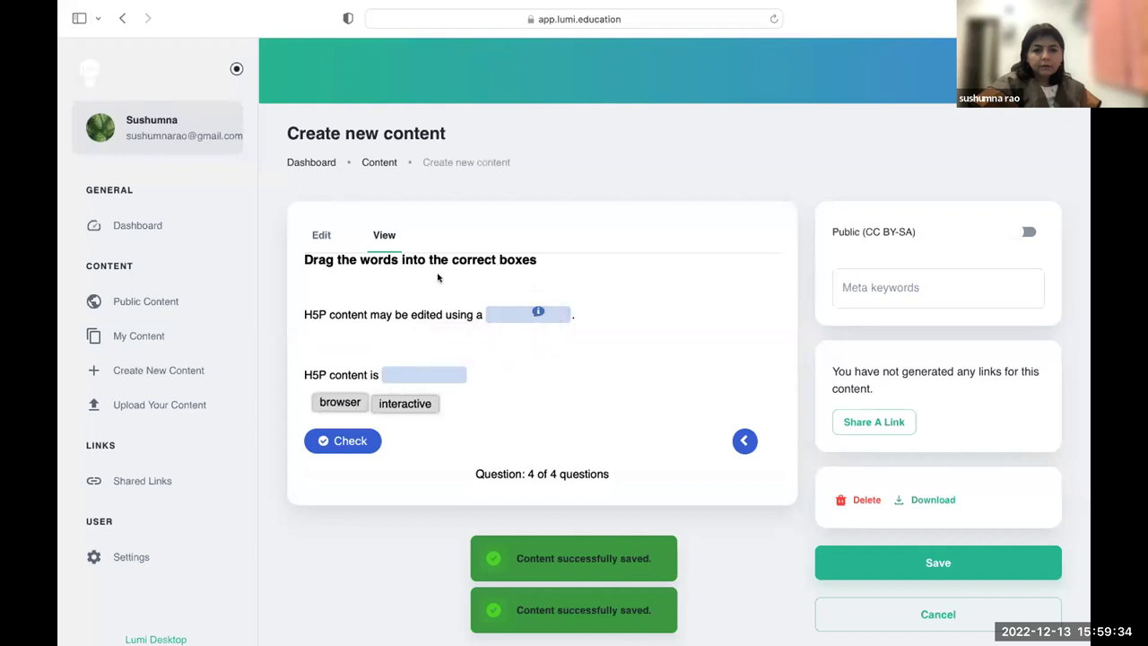
# Step: Reopen the quiz for editing and delete the tip ":What type of program is Chrome?" from the "browser" blank
pyautogui.click(324, 236)
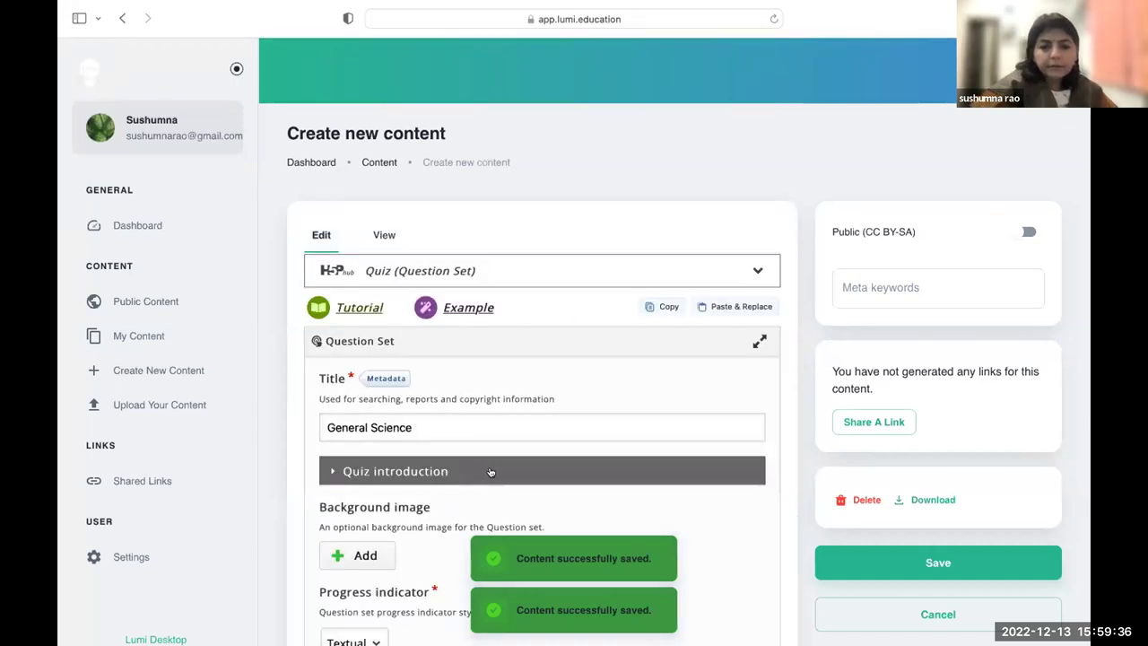
pyautogui.scroll(-15, 491, 469)
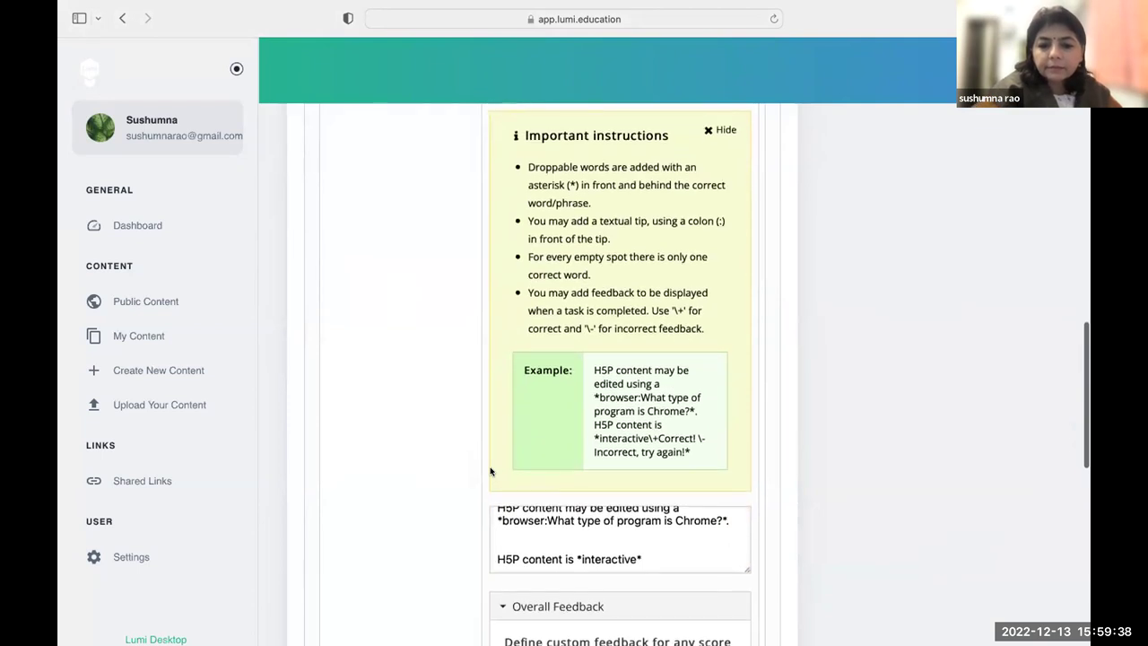
pyautogui.scroll(-1, 529, 491)
pyautogui.click(569, 512)
pyautogui.scroll(1, 570, 513)
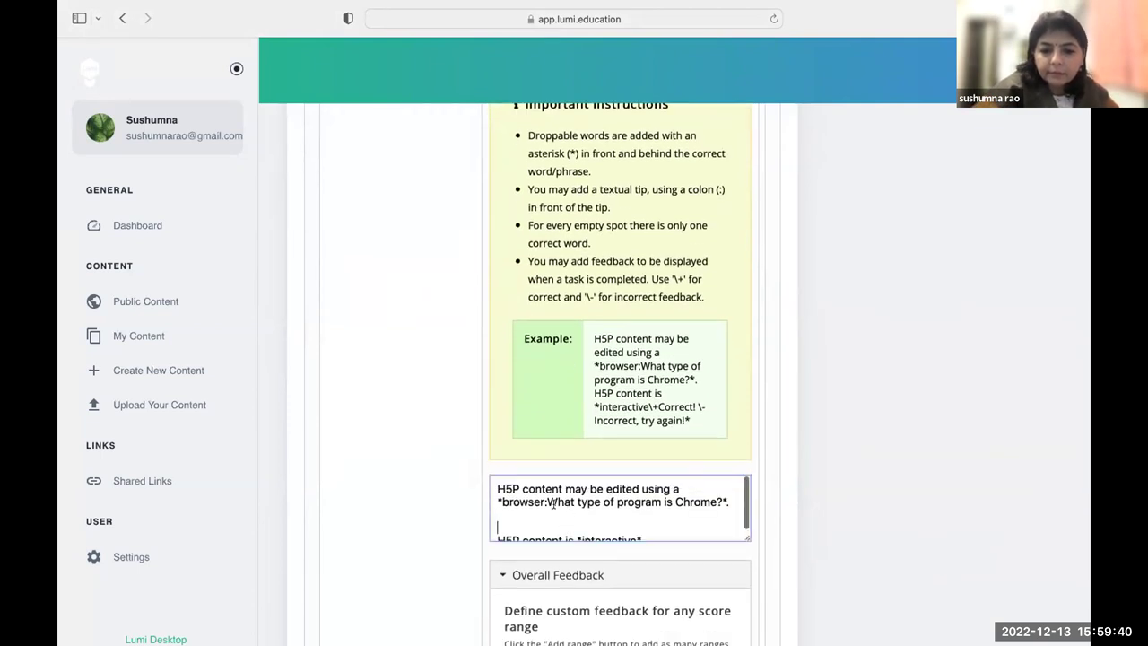
pyautogui.moveTo(541, 501); pyautogui.dragTo(719, 498)
pyautogui.press('BackSpace')
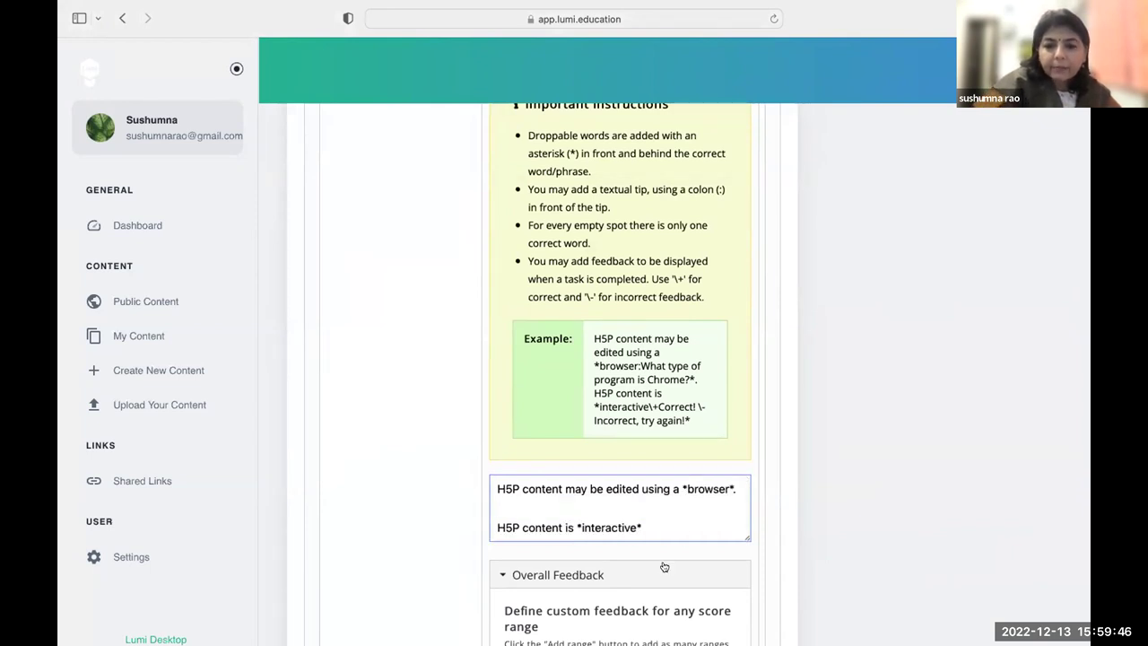
# Step: Save the quiz, preview it through to the fourth question and try placing "browser" in the first blank
pyautogui.scroll(15, 663, 567)
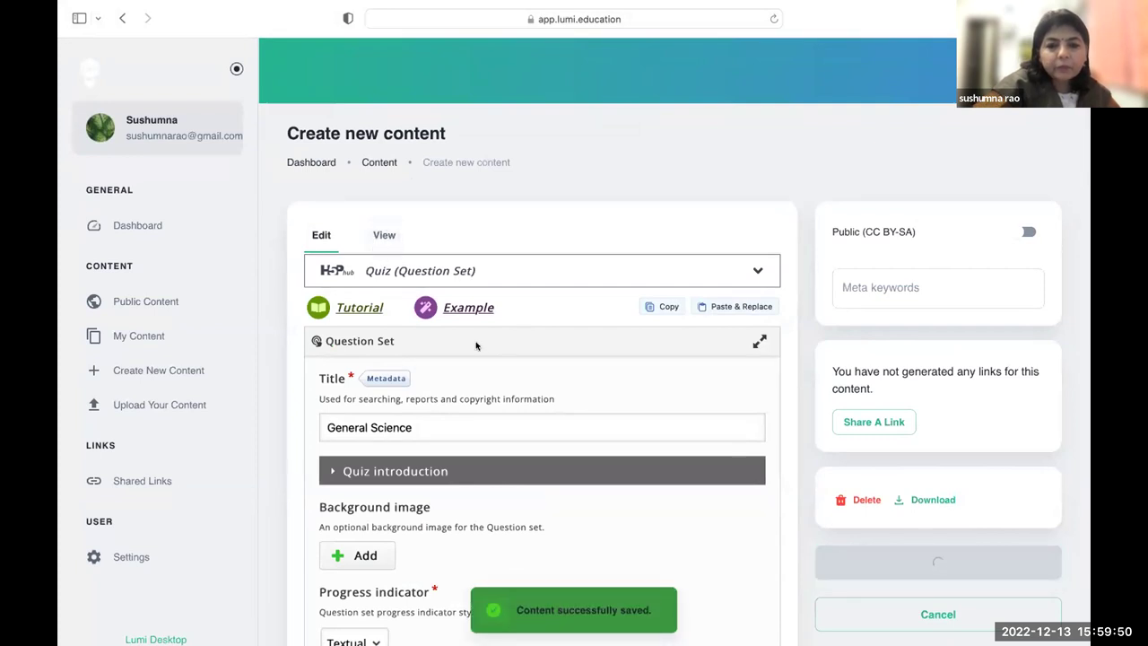
pyautogui.click(383, 235)
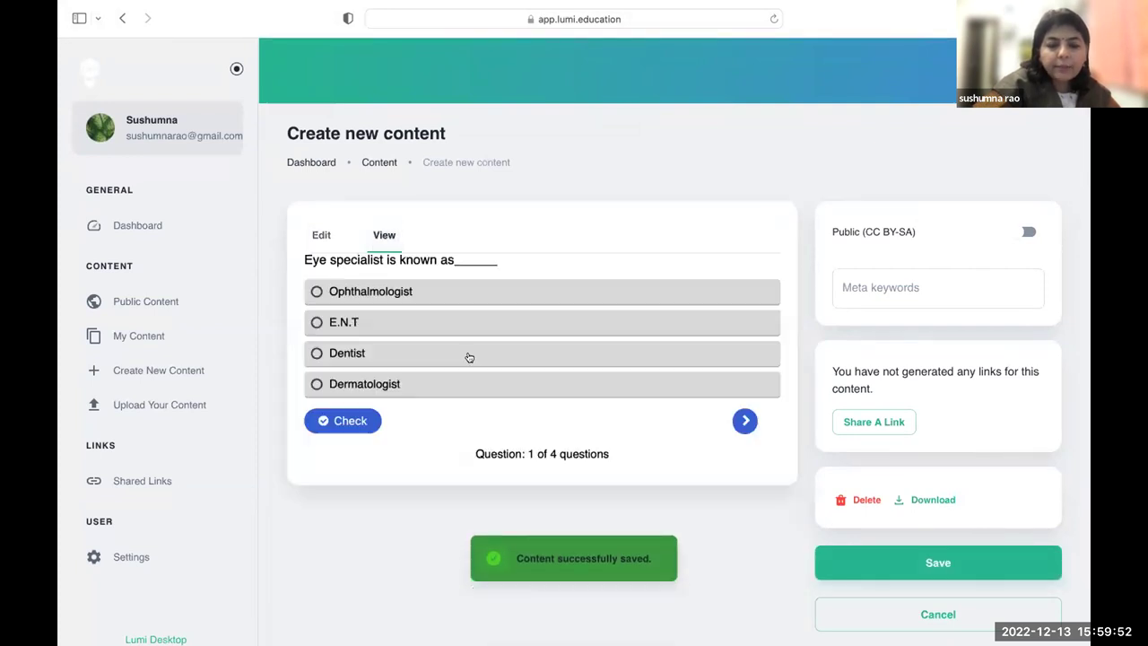
pyautogui.click(737, 422)
pyautogui.click(740, 422)
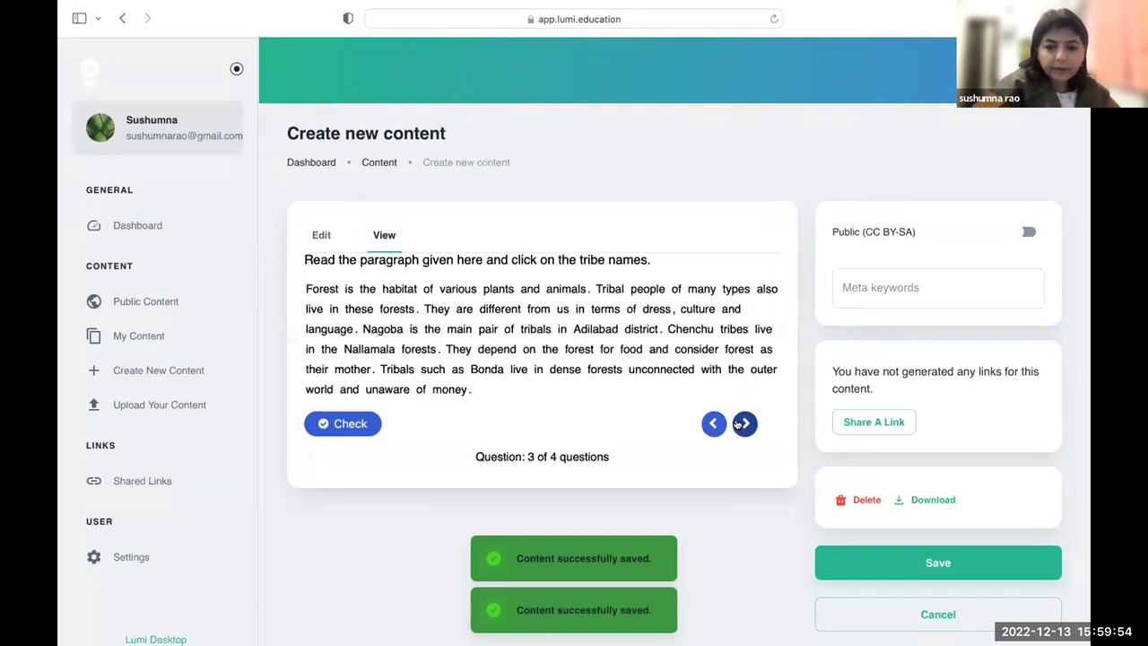
pyautogui.click(741, 421)
pyautogui.moveTo(350, 405); pyautogui.dragTo(528, 300)
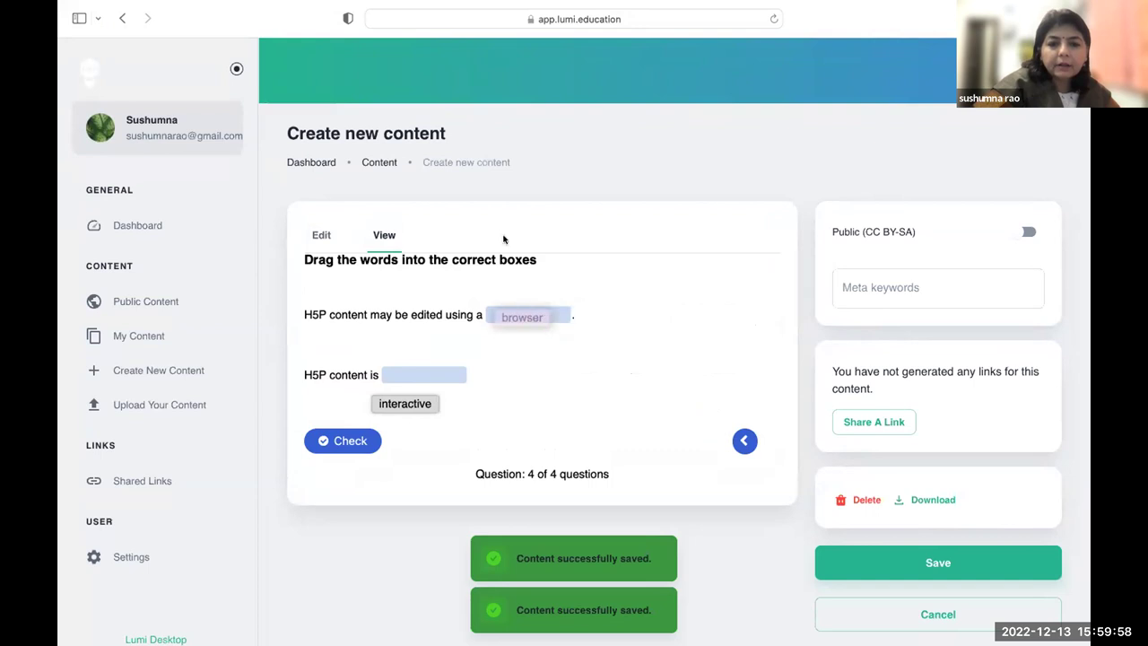
# Step: Reopen the quiz for editing and clear the fourth question's entire Drag the Words text
pyautogui.click(320, 235)
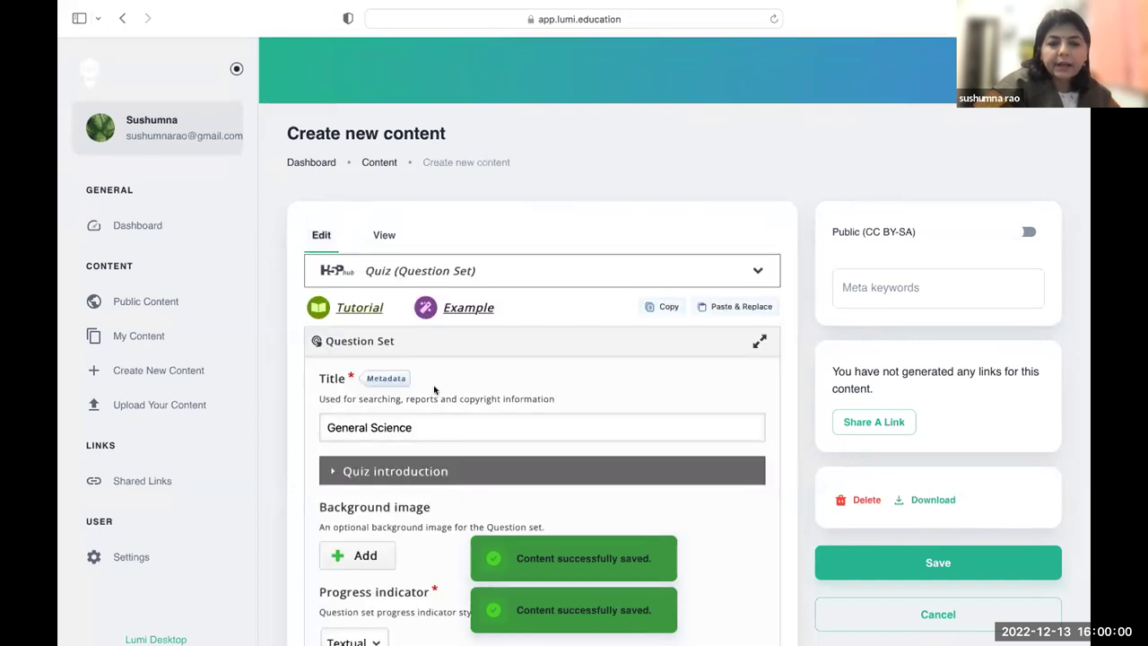
pyautogui.scroll(-10, 434, 390)
pyautogui.scroll(-3, 434, 390)
pyautogui.click(664, 350)
pyautogui.press('super+a')
pyautogui.press('BackSpace')
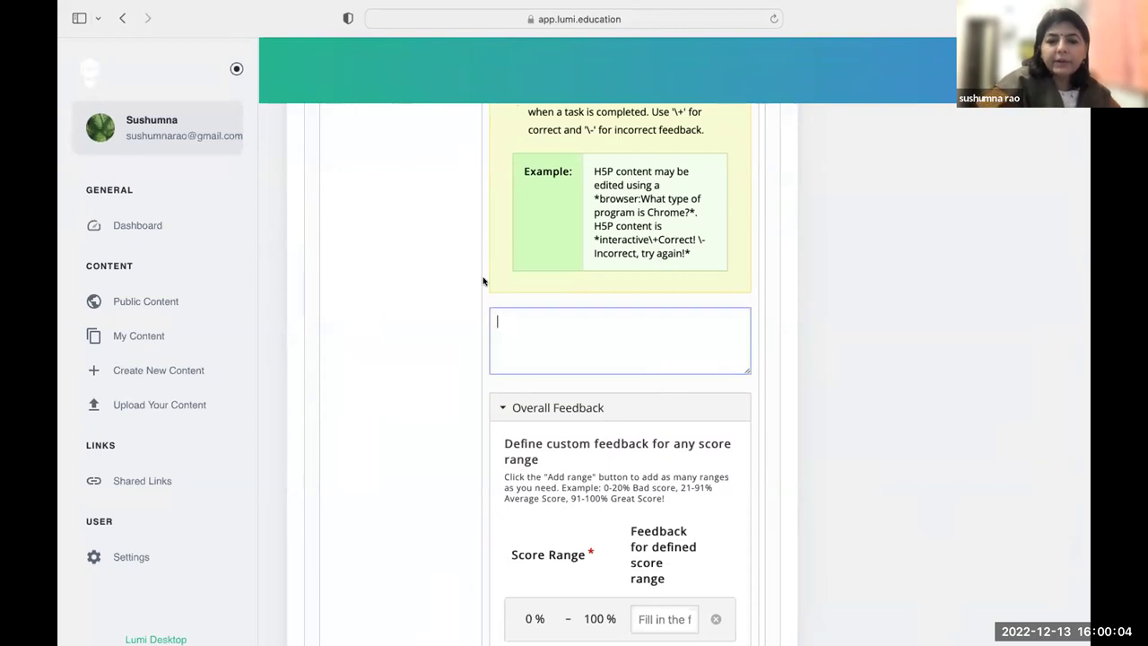
# Step: Paste the copied "Life processes inside our body" passage as the question text and add a blank line after its first sentence
pyautogui.scroll(2, 507, 333)
pyautogui.moveTo(807, 7)
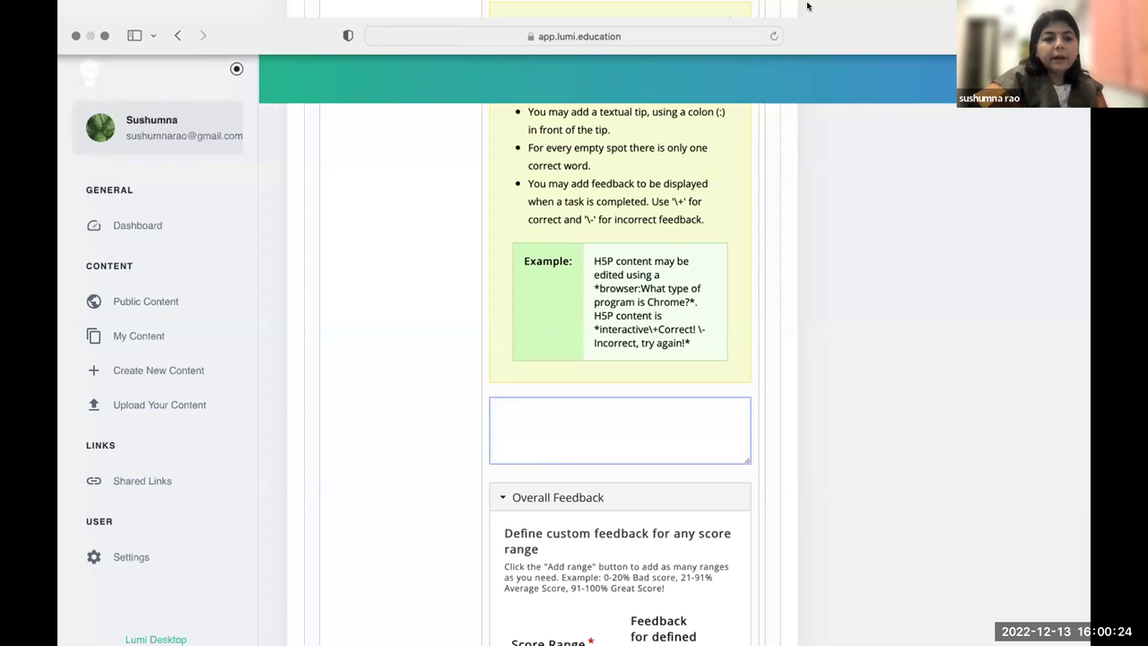
pyautogui.click(589, 440)
pyautogui.press('super+v')
pyautogui.scroll(10, 589, 438)
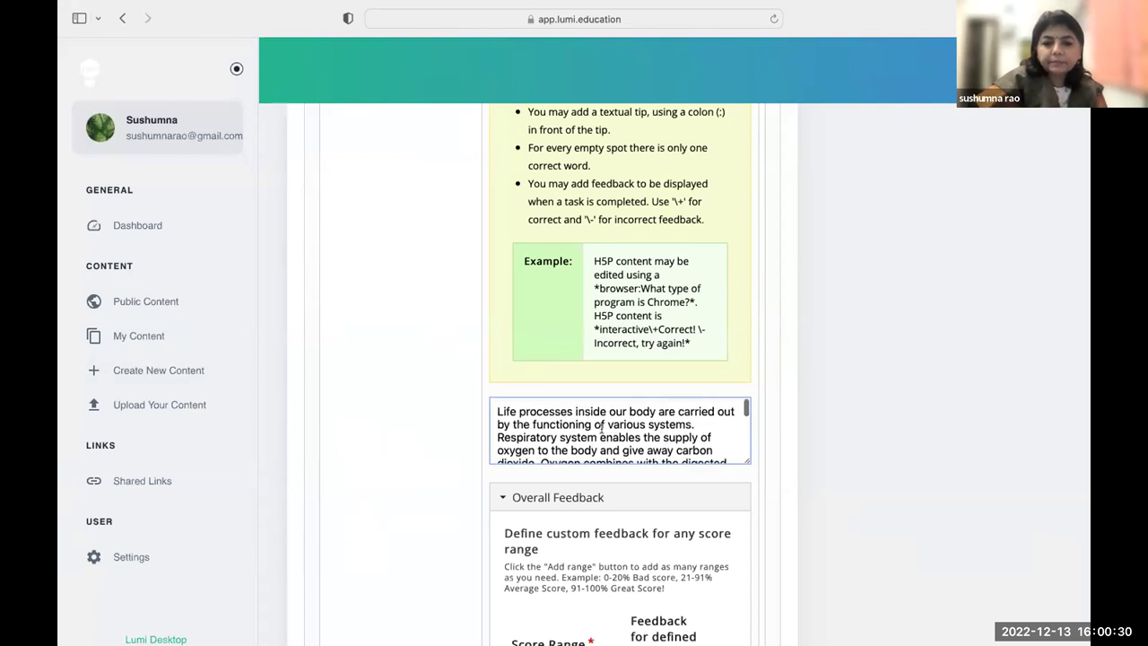
pyautogui.click(695, 423)
pyautogui.press('Return')
pyautogui.scroll(-2, 625, 435)
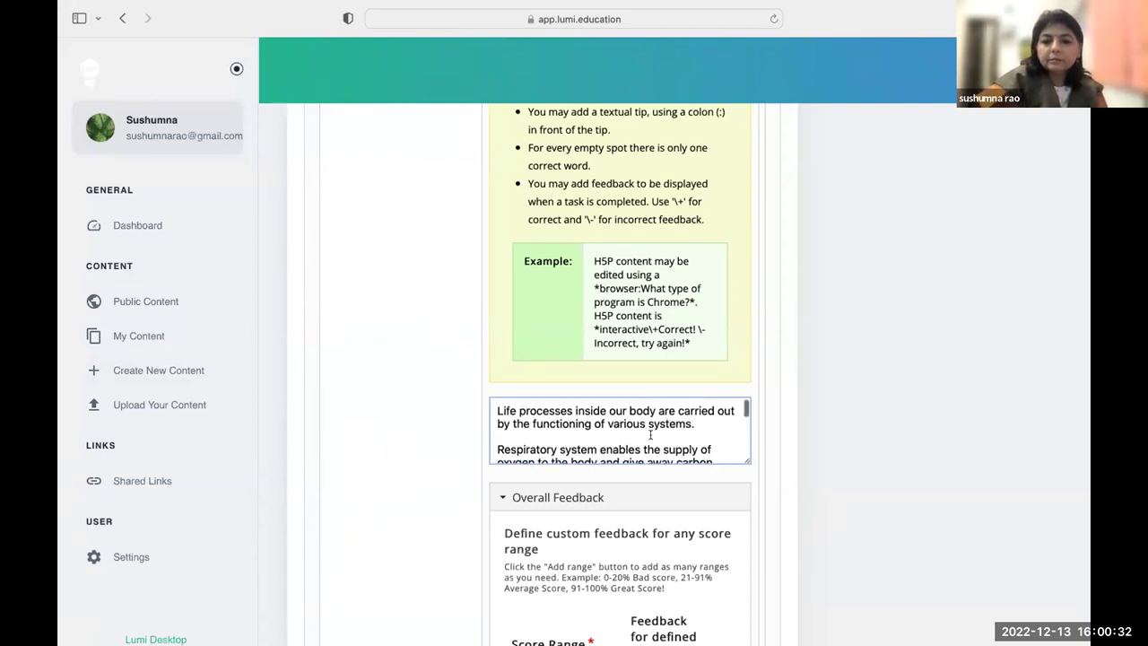
# Step: Collapse the site's navigation sidebar and insert a blank line before "Circulatory system" in the passage
pyautogui.click(235, 69)
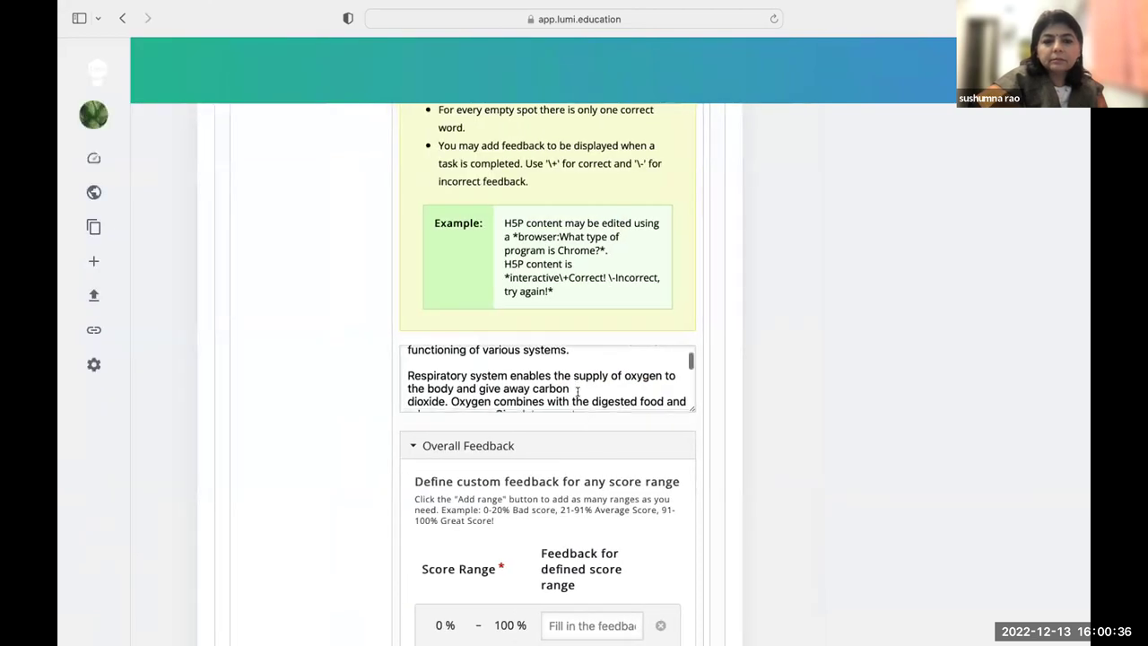
pyautogui.scroll(-2, 577, 391)
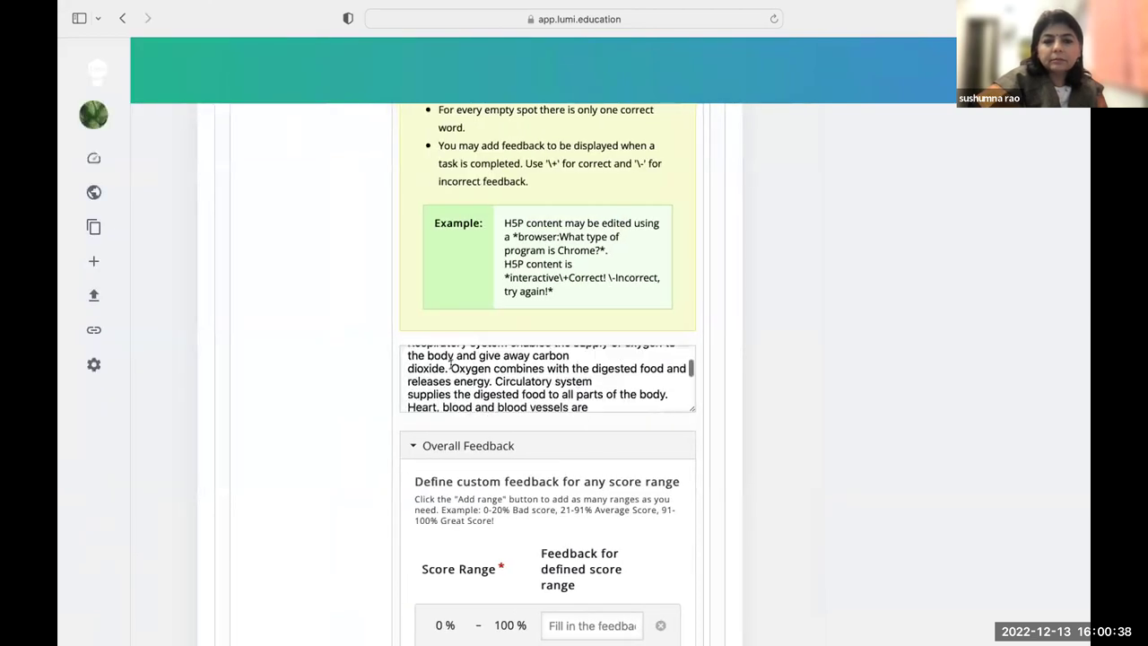
pyautogui.click(494, 381)
pyautogui.press('Return')
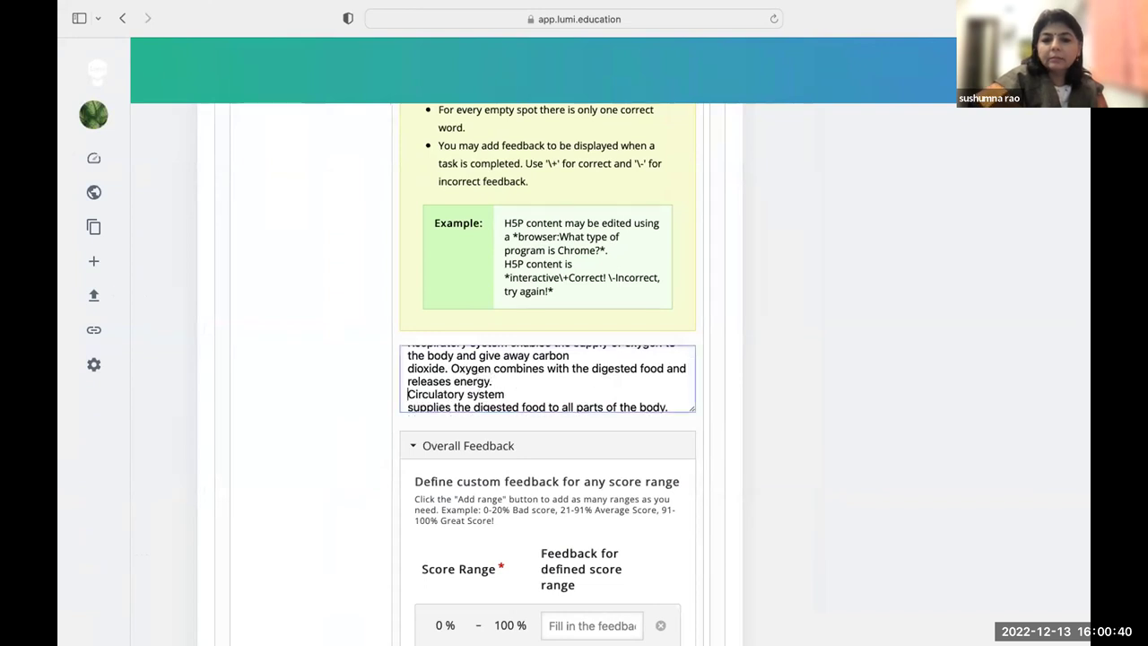
pyautogui.press('Return')
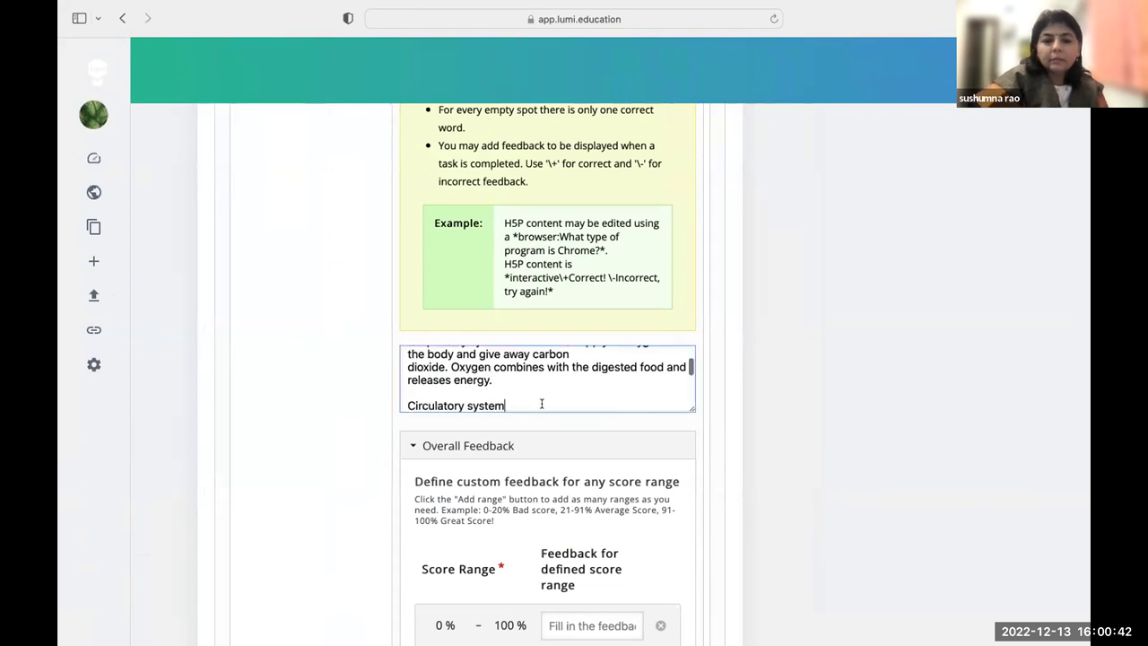
# Step: Join the broken lines after "Circulatory system" and enclose that term in asterisks as a droppable phrase
pyautogui.scroll(-1, 542, 405)
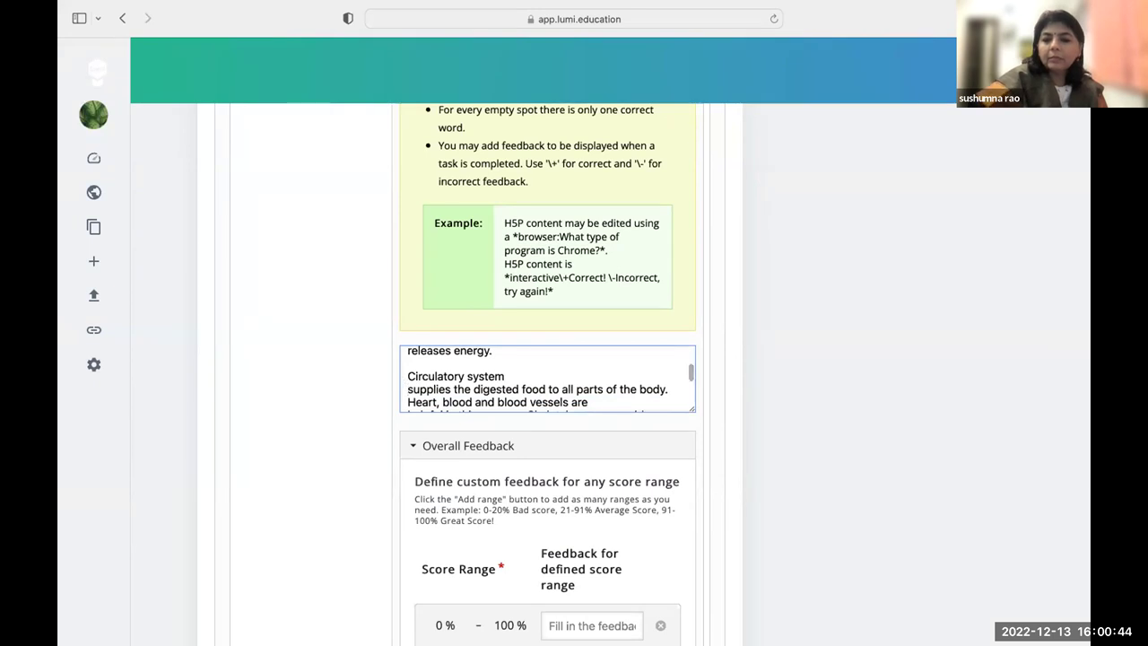
pyautogui.press('BackSpace')
pyautogui.write('*')
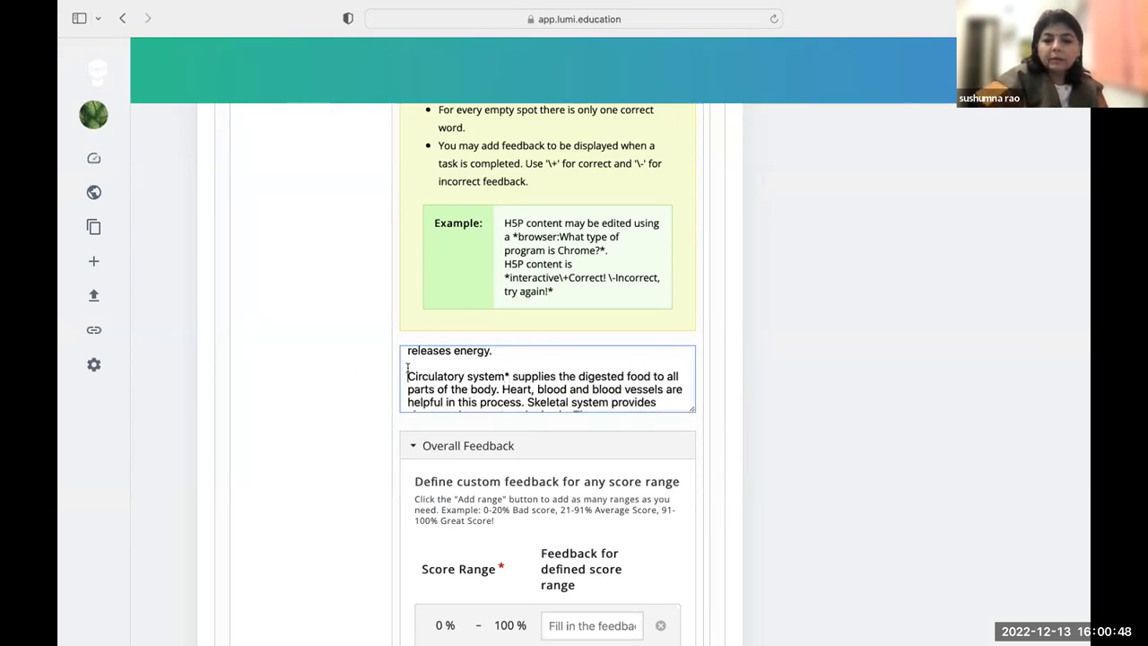
pyautogui.write('*')
# Step: Insert a blank line after the sentence ending "shape and support to the body."
pyautogui.scroll(-2, 480, 366)
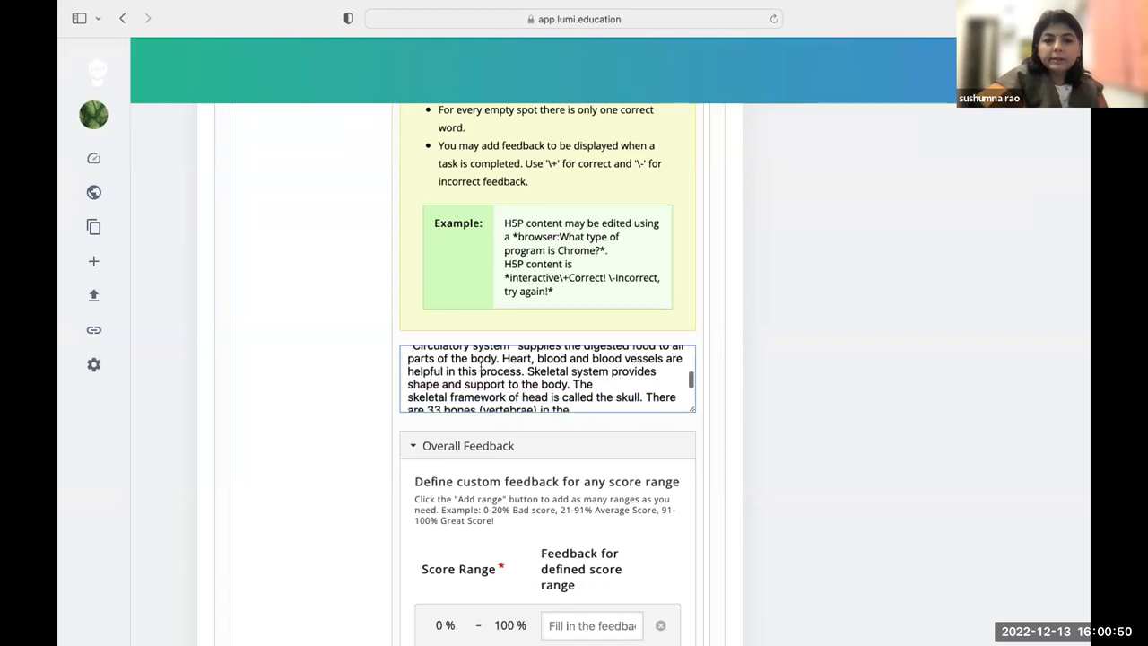
pyautogui.scroll(-1, 501, 400)
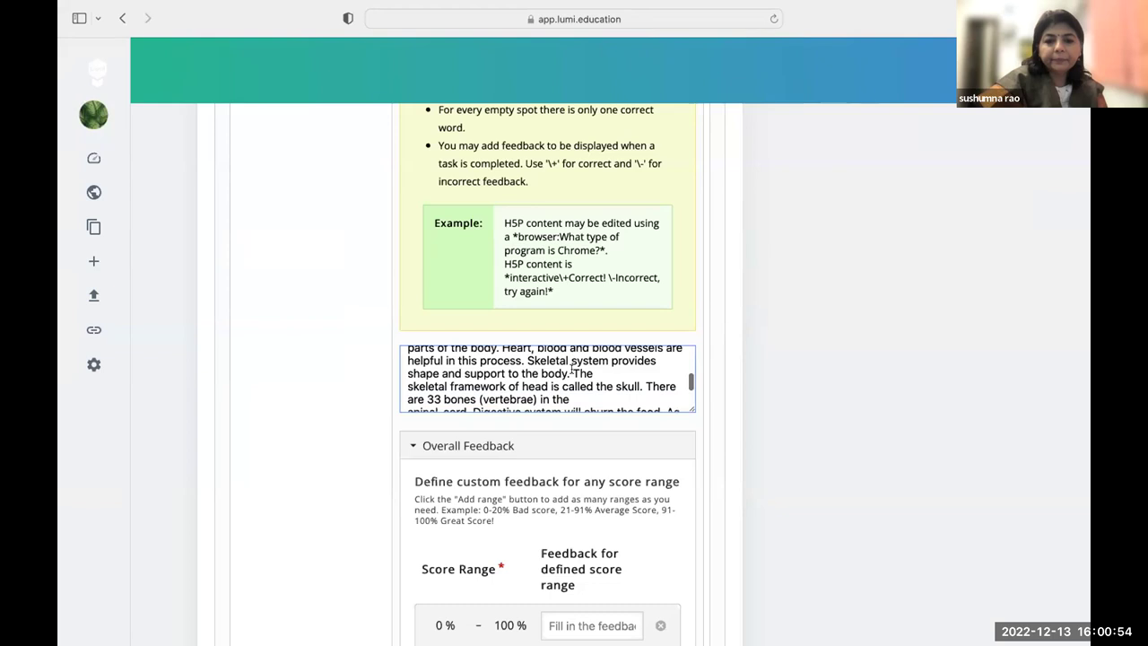
pyautogui.press('Return')
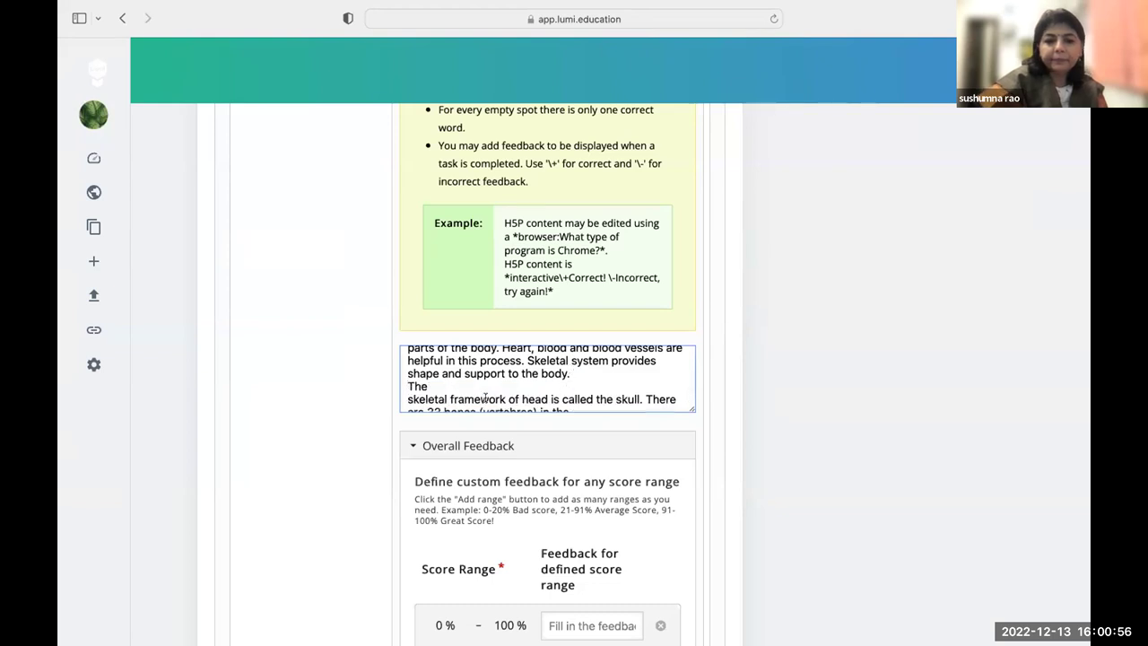
pyautogui.press('Return')
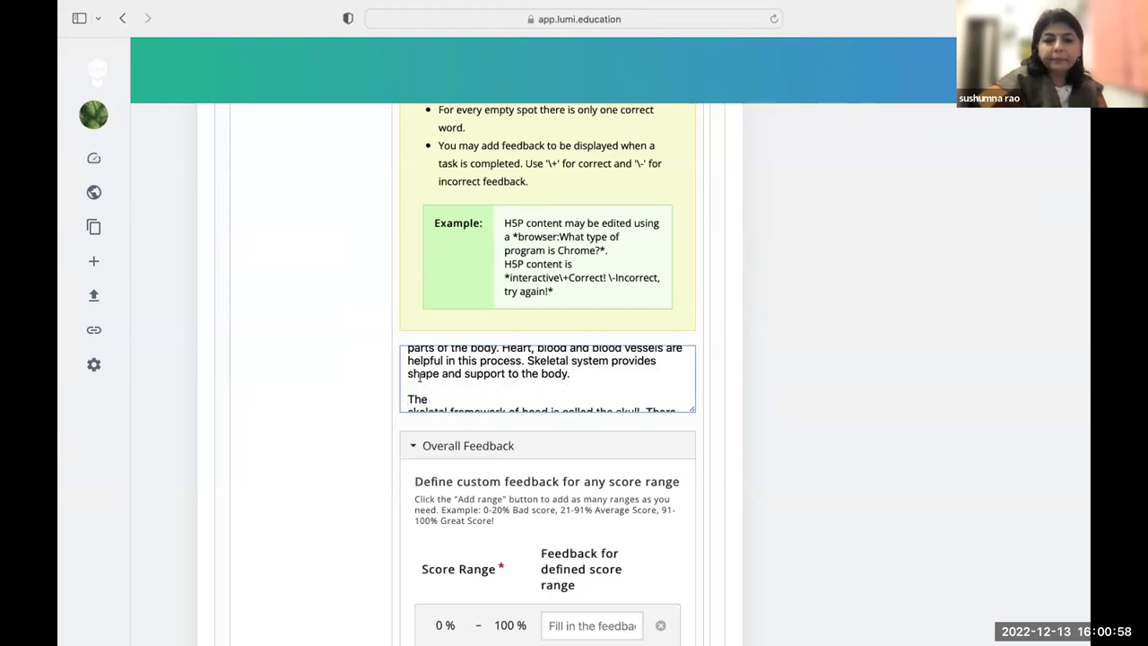
# Step: Join the broken line after "The" and enclose "skeletal framework" in asterisks as a droppable phrase
pyautogui.scroll(-2, 419, 378)
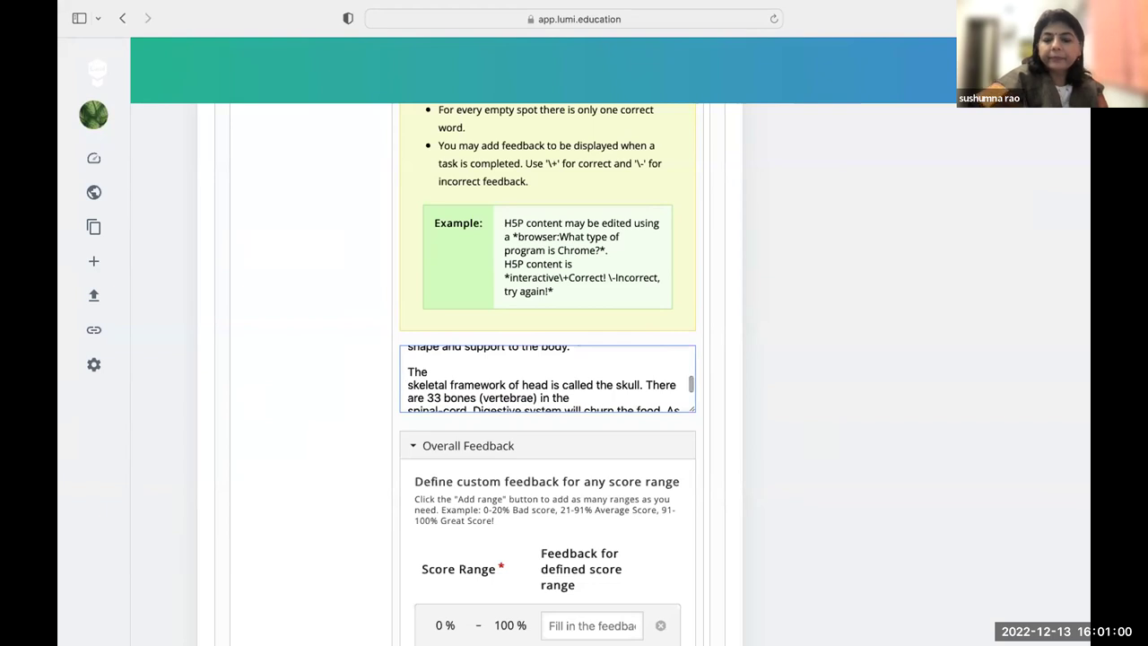
pyautogui.press('BackSpace')
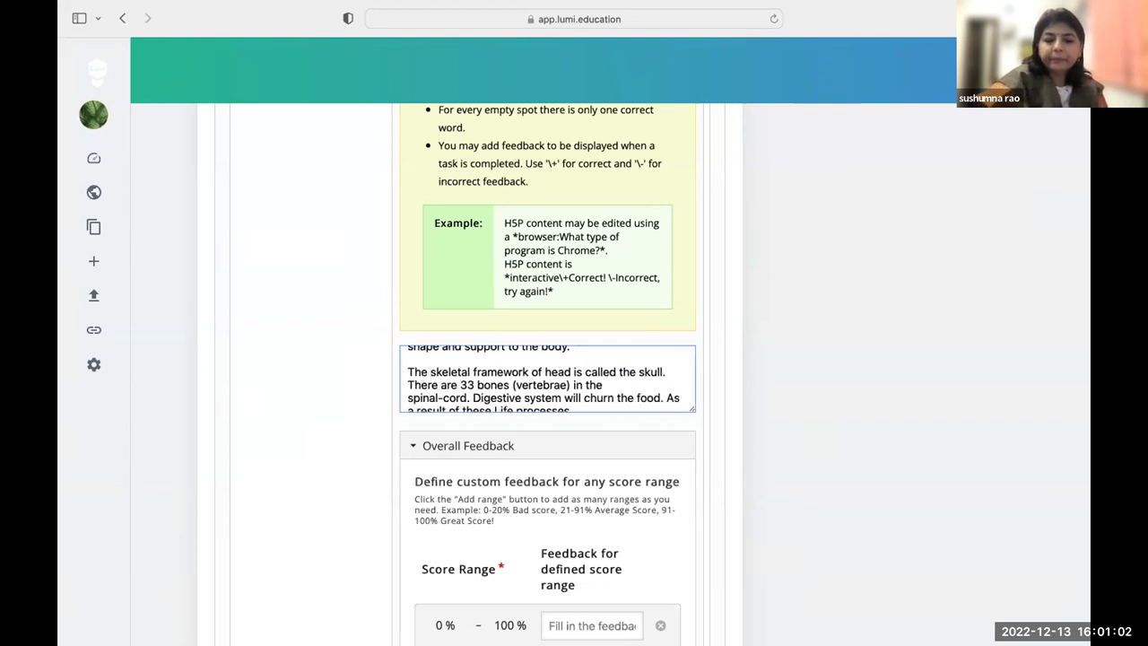
pyautogui.write('*')
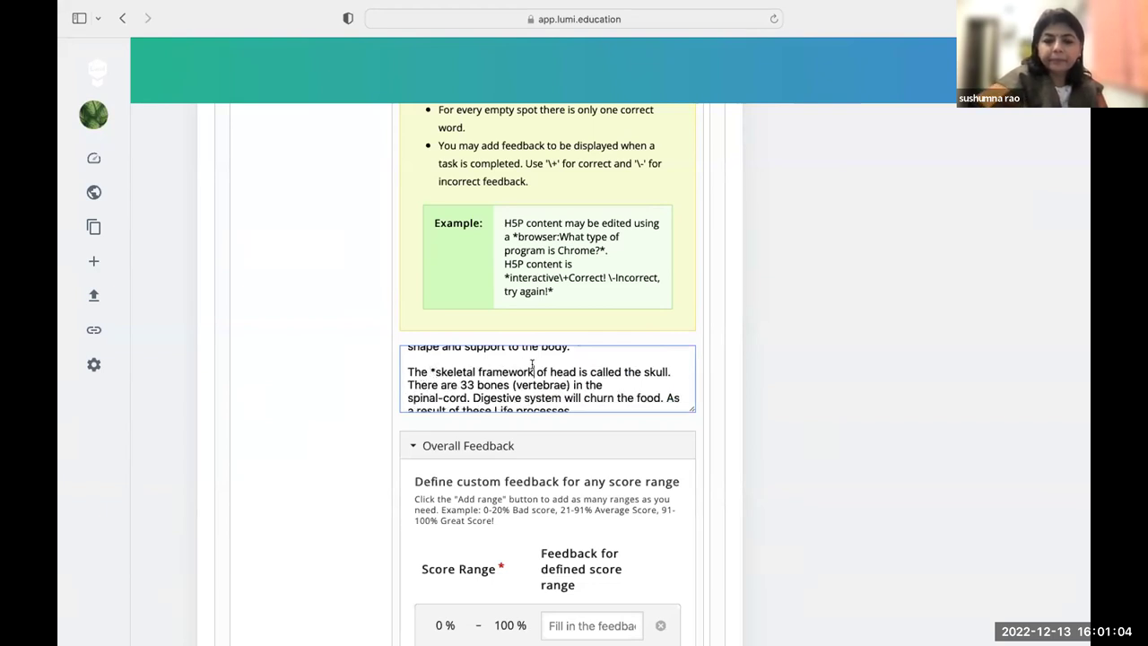
pyautogui.write('*')
# Step: Join the broken lines before "spinal-cord", "waste substances" and "system" so those sentences of the passage run continuously
pyautogui.scroll(-1, 394, 381)
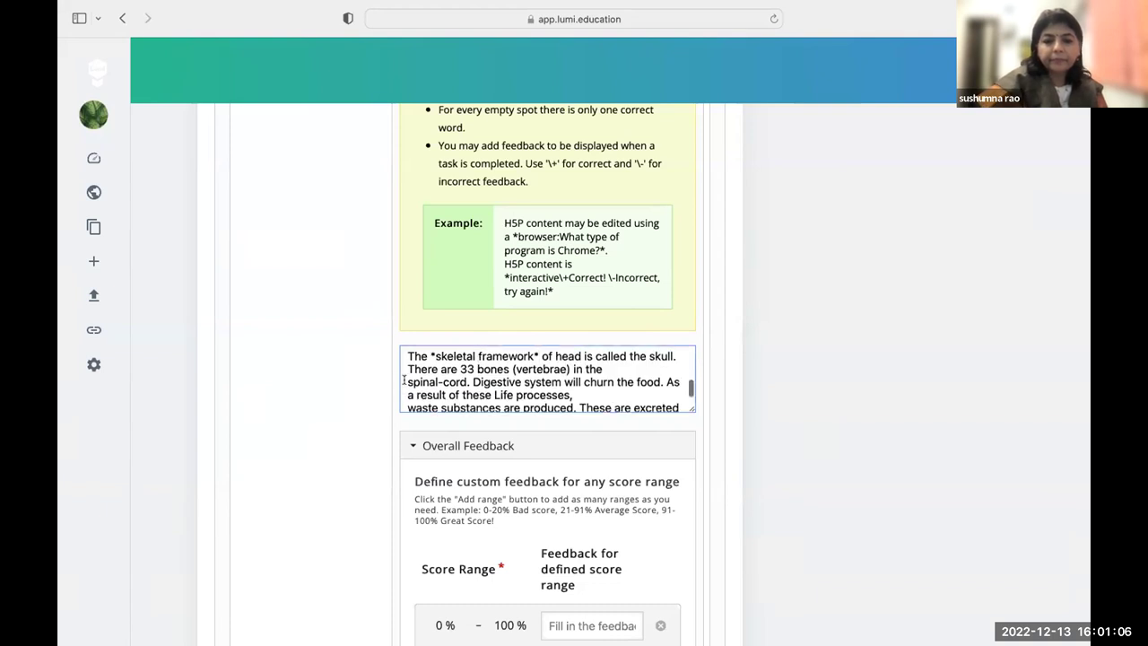
pyautogui.press('BackSpace')
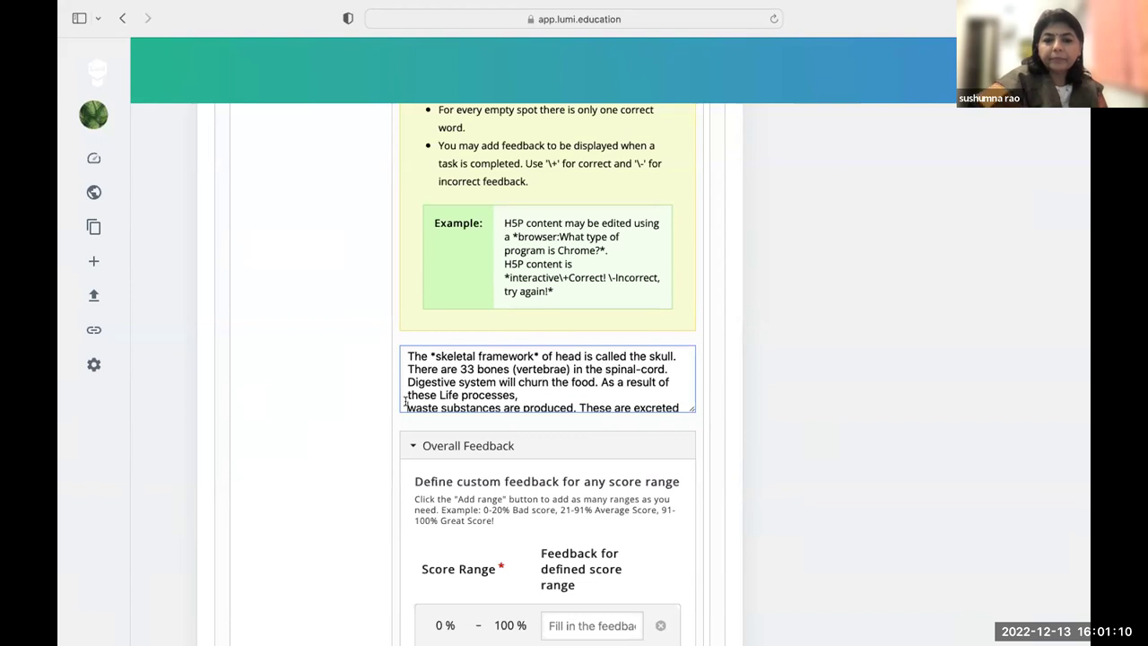
pyautogui.press('BackSpace')
pyautogui.scroll(-2, 489, 375)
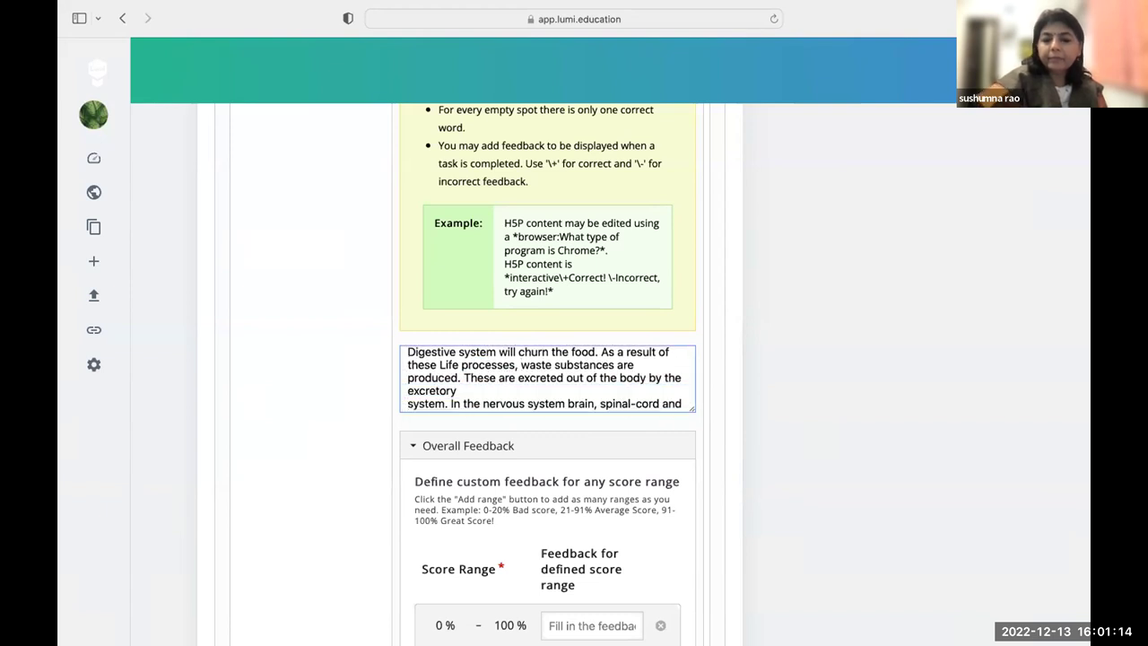
pyautogui.click(405, 404)
pyautogui.press('BackSpace')
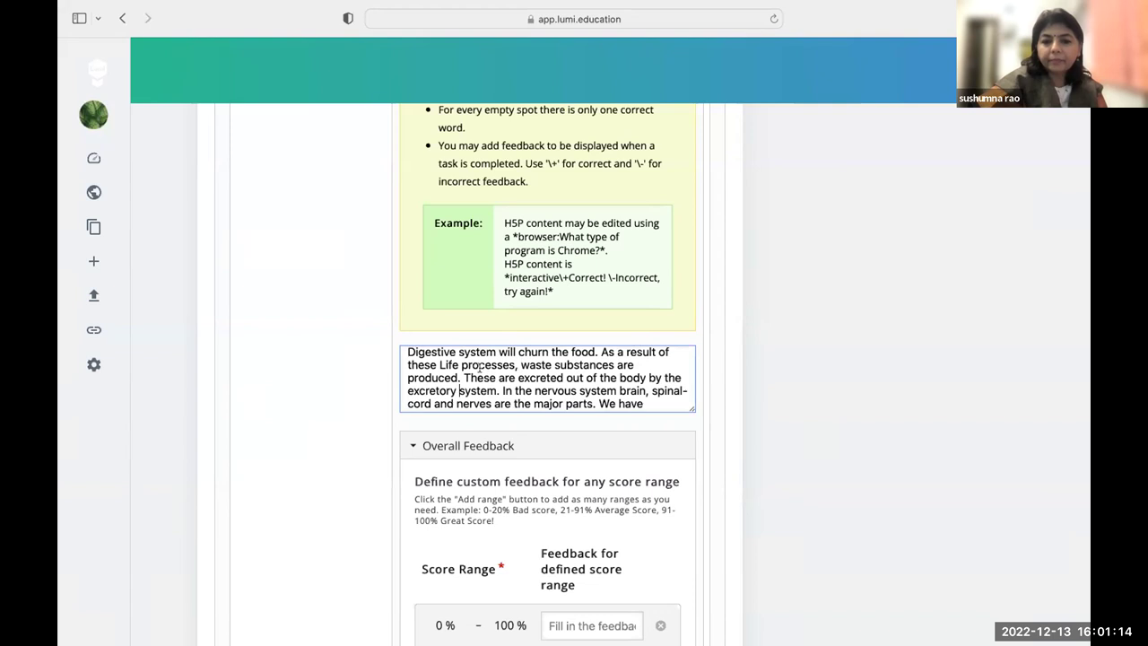
# Step: Enclose "excretory system." in asterisks as a droppable phrase and insert a blank line after it
pyautogui.click(404, 390)
pyautogui.write('*')
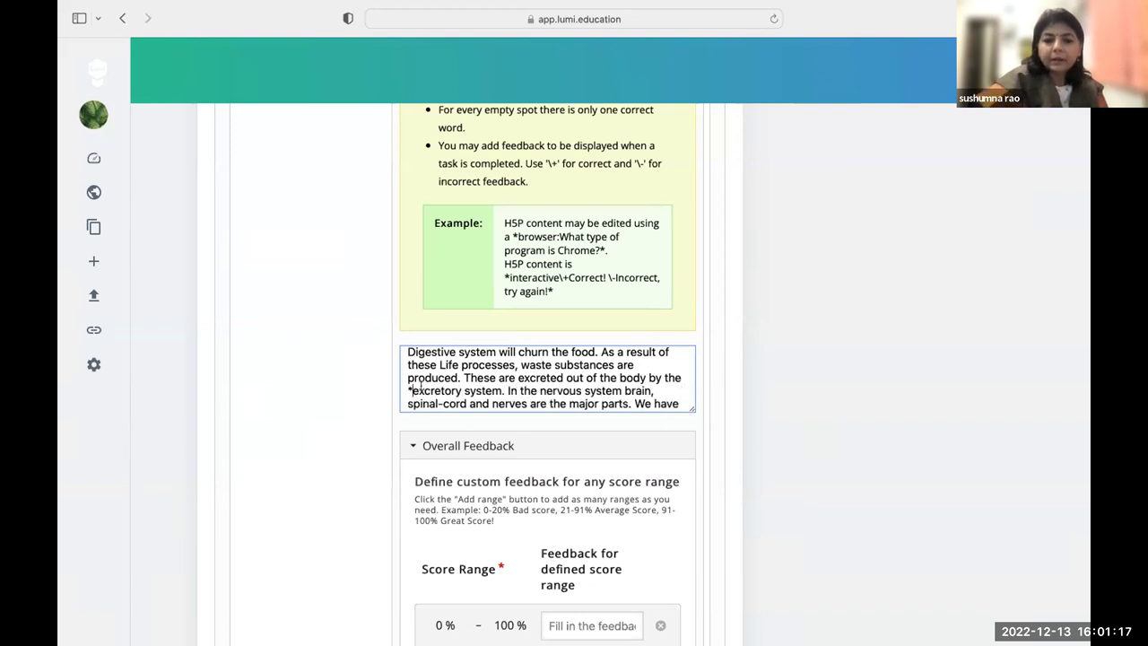
pyautogui.click(505, 391)
pyautogui.write('*')
pyautogui.scroll(-1, 519, 380)
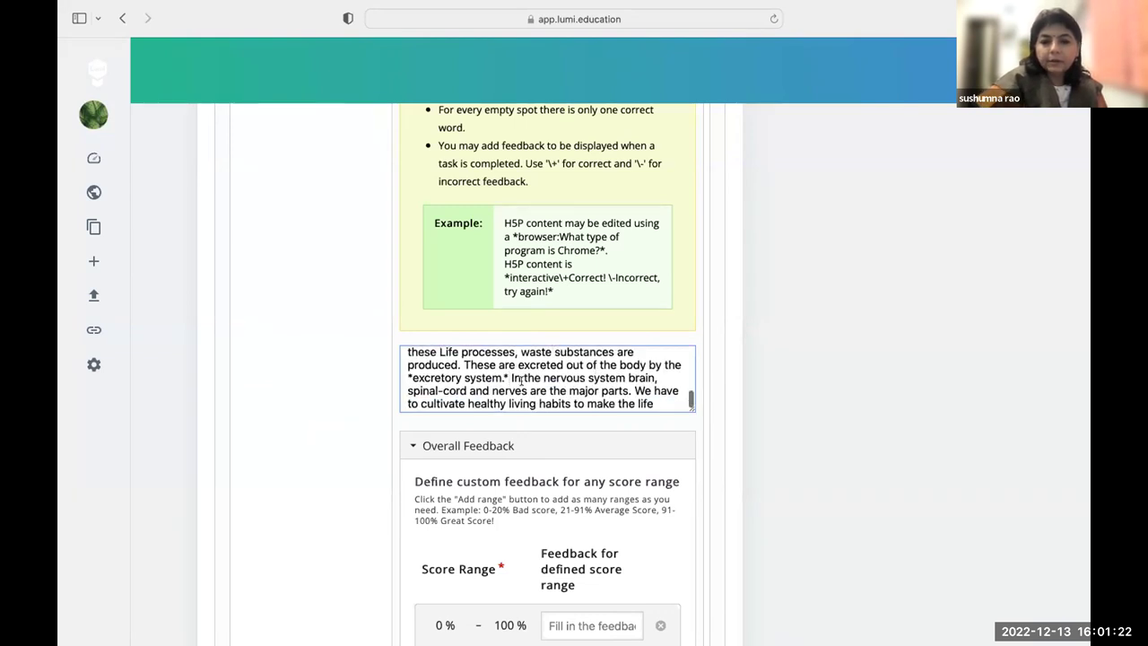
pyautogui.press('Return')
pyautogui.press('Return')
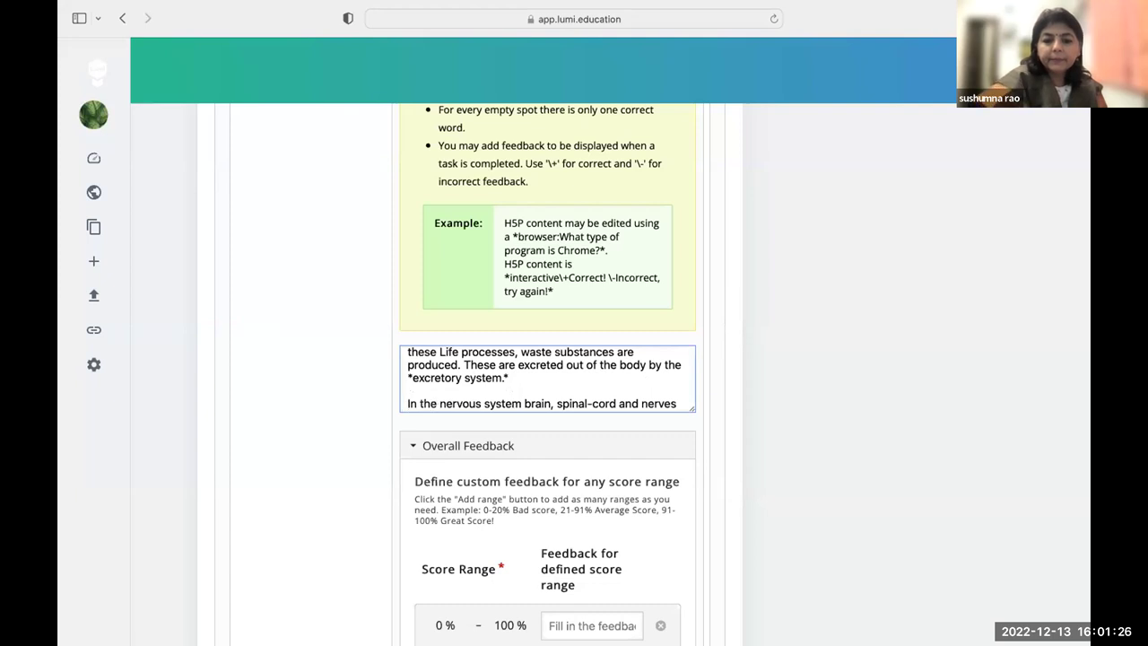
# Step: Enclose "nervous system" in asterisks as a droppable phrase and join the broken line after "We have"
pyautogui.write('*')
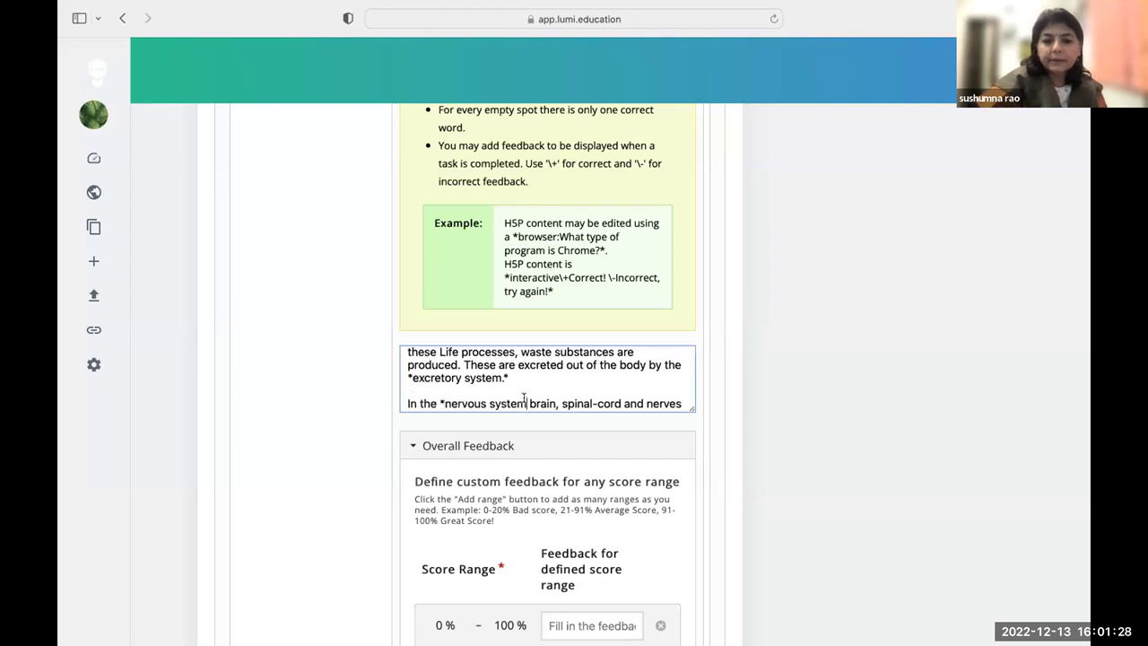
pyautogui.click(525, 403)
pyautogui.scroll(-2, 547, 395)
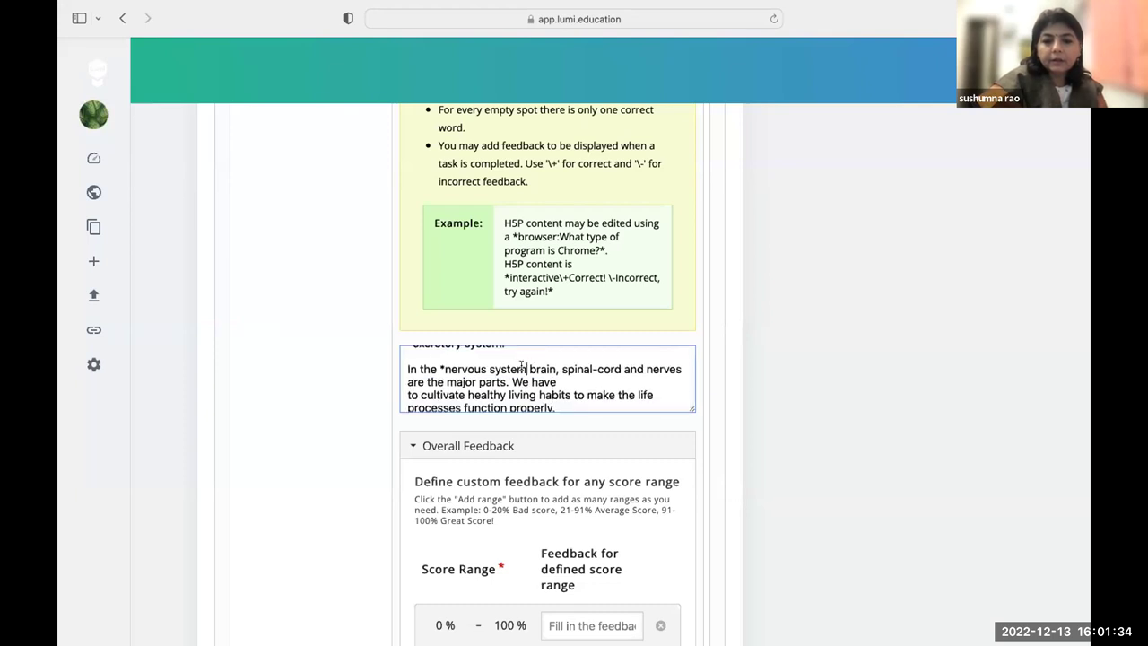
pyautogui.write('*')
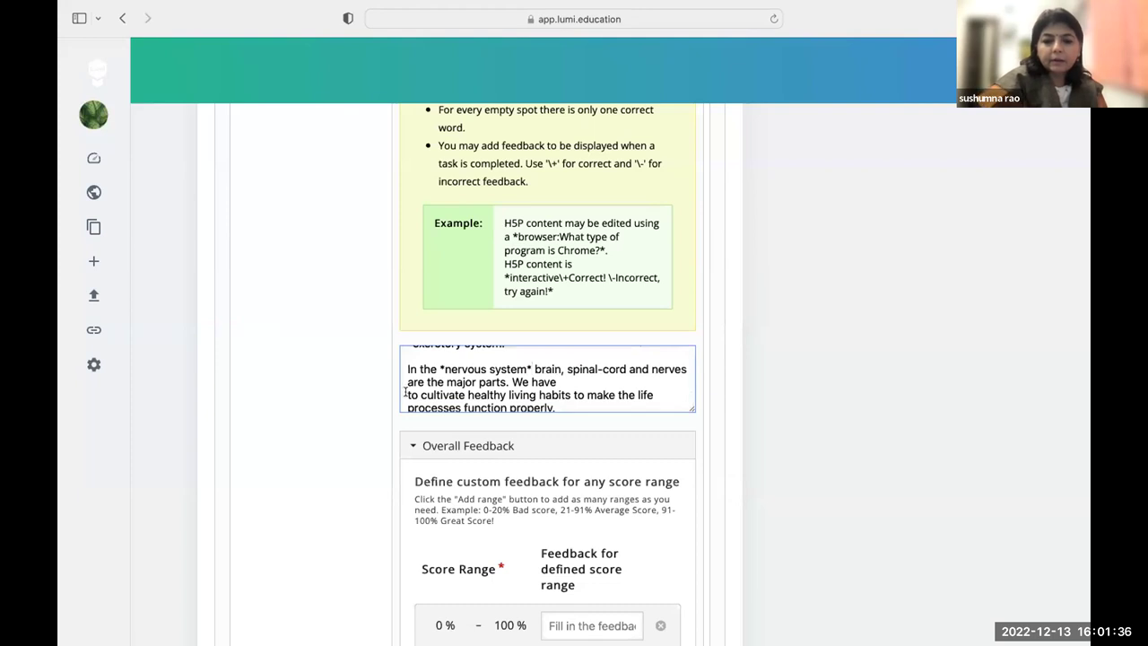
pyautogui.click(406, 392)
pyautogui.press('BackSpace')
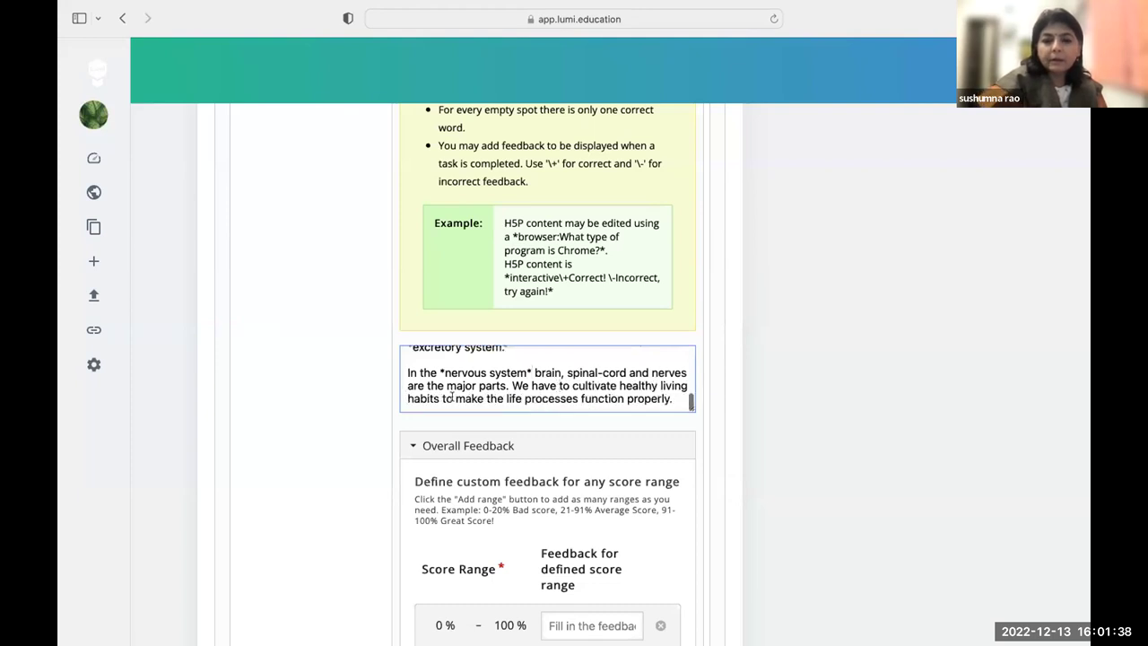
# Step: Insert a blank line before the sentence starting "Skeletal system provides" in the passage
pyautogui.scroll(-1, 452, 396)
pyautogui.scroll(5, 472, 366)
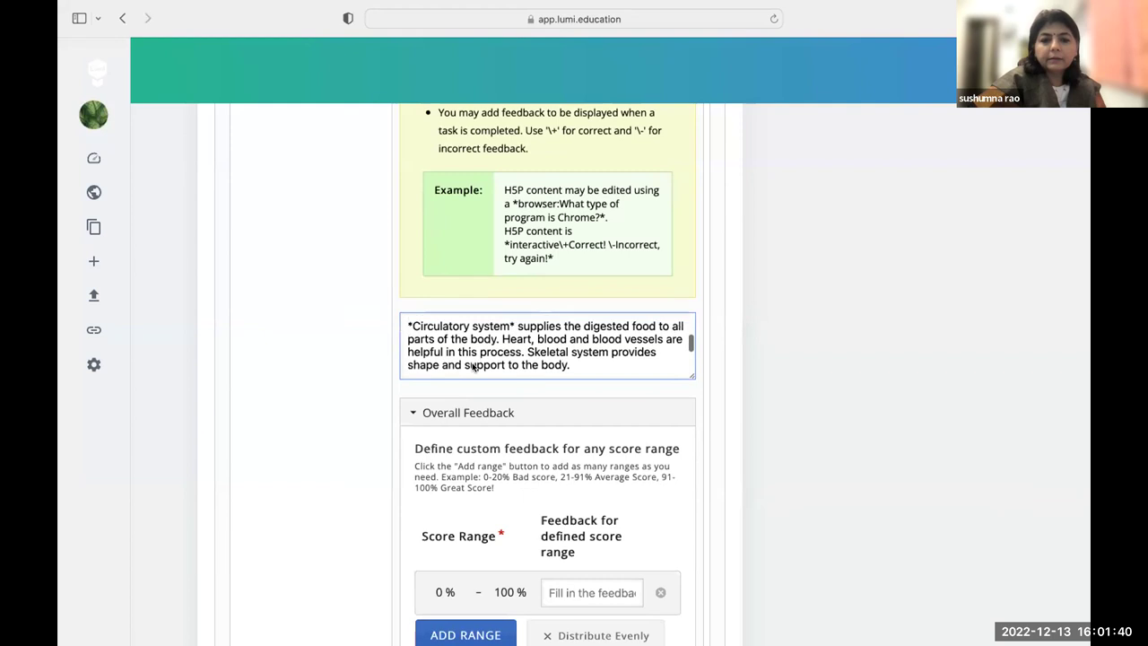
pyautogui.click(527, 352)
pyautogui.press('Return')
pyautogui.press('Return')
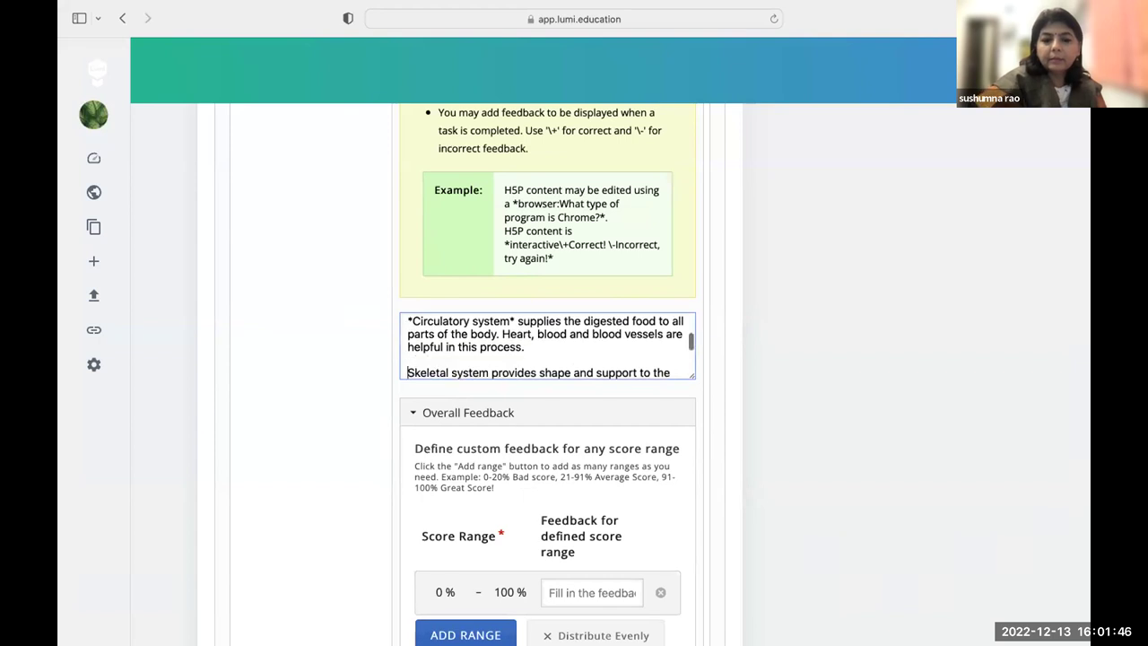
# Step: Save the General Science question set and preview it through to the fourth question, Drag the Words
pyautogui.scroll(10, 538, 444)
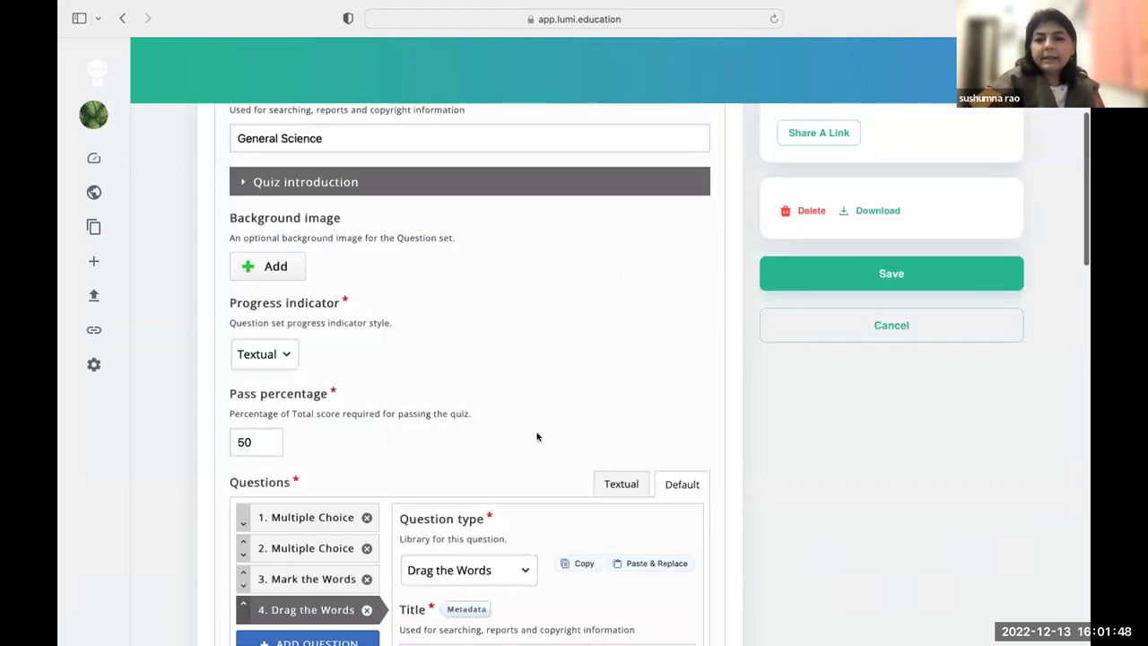
pyautogui.click(825, 284)
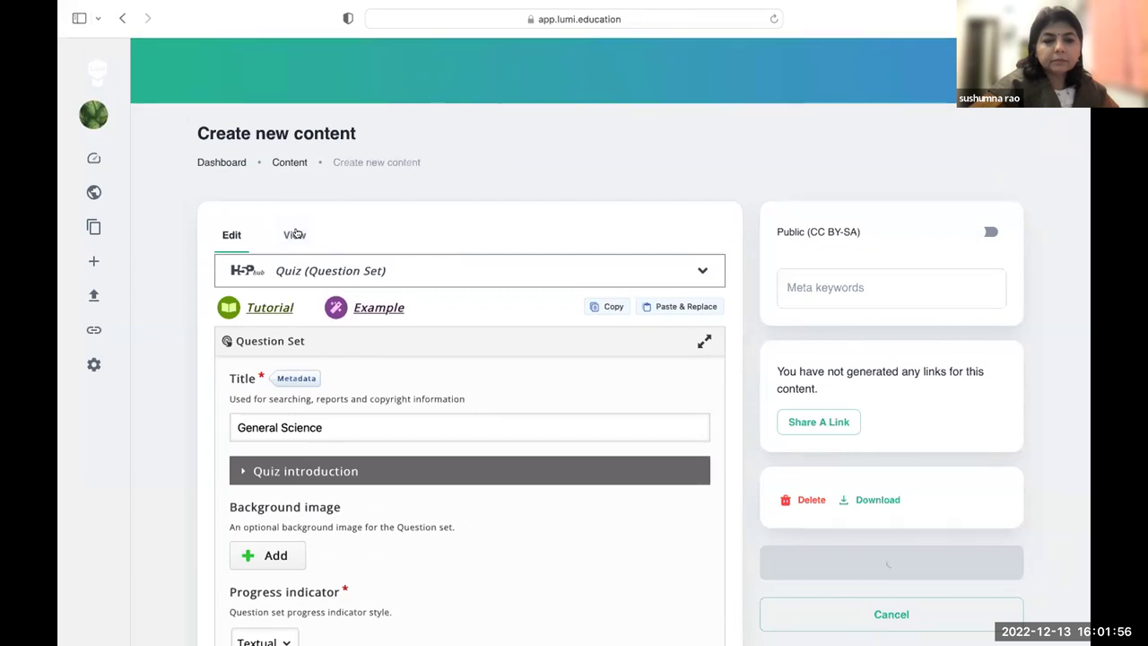
pyautogui.click(295, 236)
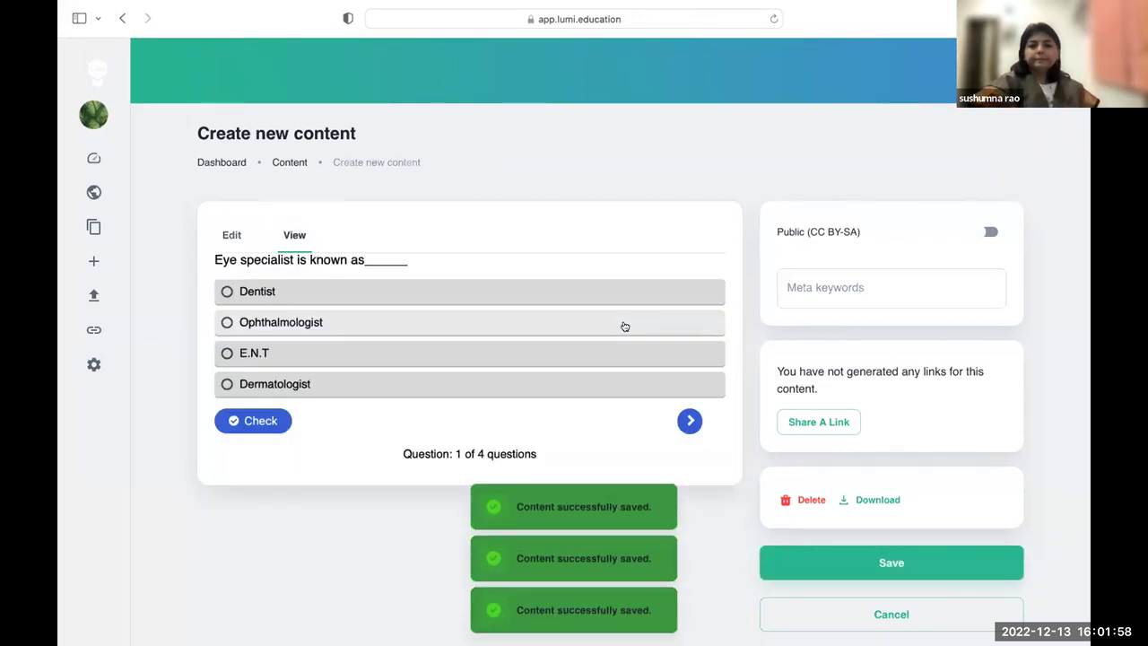
pyautogui.click(690, 421)
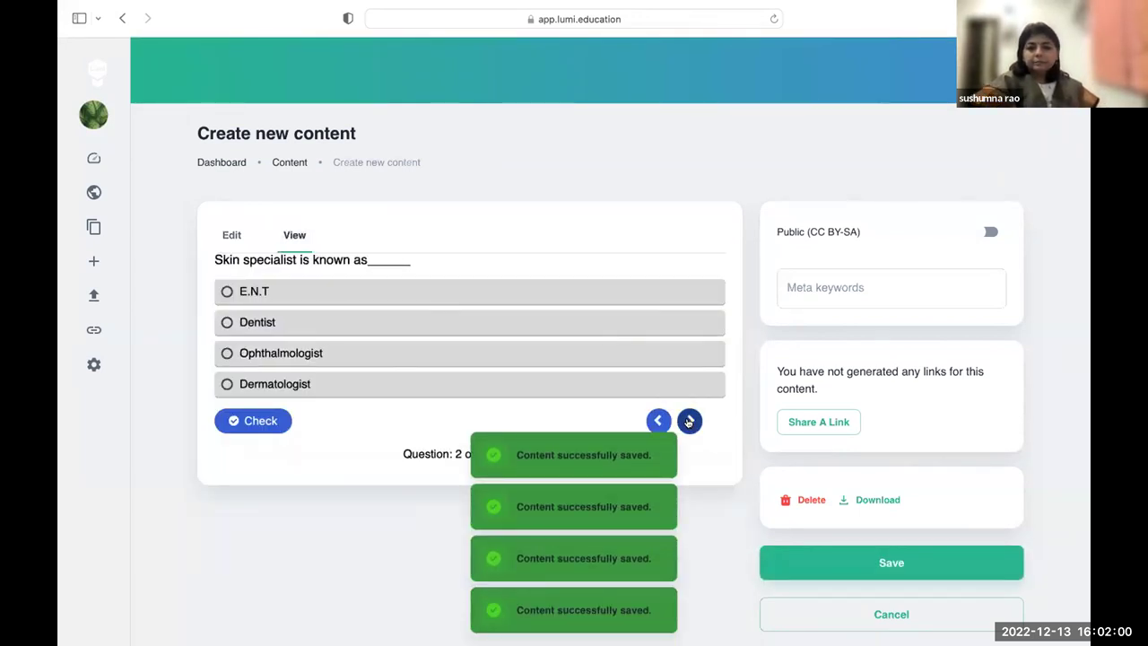
pyautogui.click(689, 422)
pyautogui.click(689, 423)
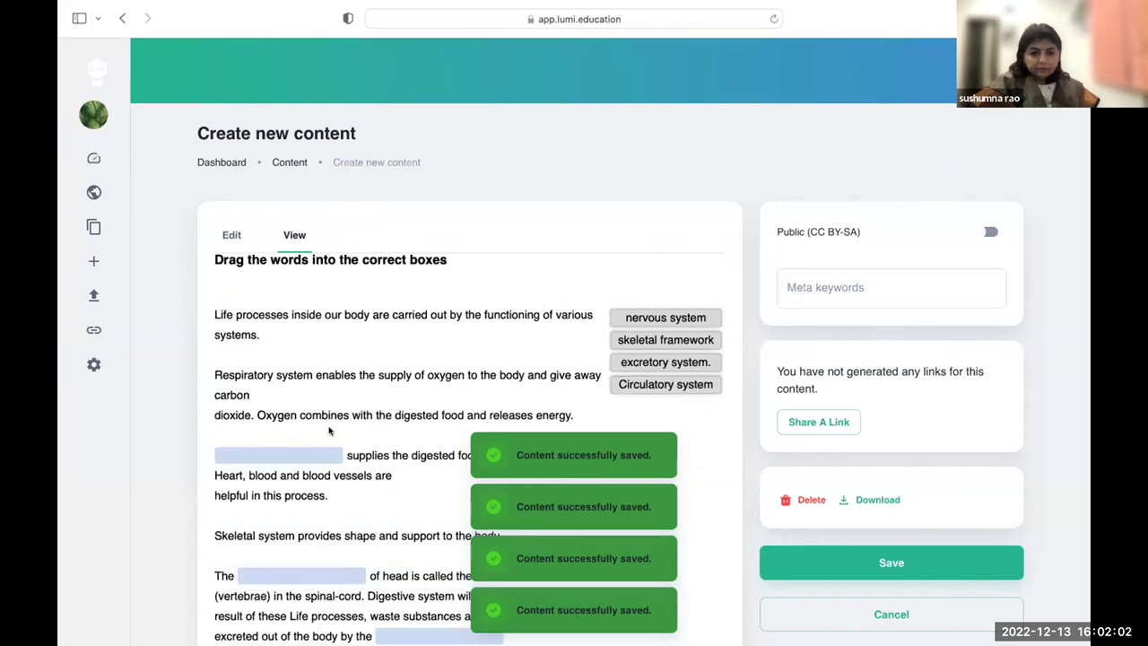
# Step: Fill the preview's blanks in order with nervous system, Circulatory system, excretory system and skeletal framework, and check the answers
pyautogui.scroll(-3, 328, 431)
pyautogui.moveTo(644, 185); pyautogui.dragTo(250, 326)
pyautogui.moveTo(665, 206); pyautogui.dragTo(423, 498)
pyautogui.moveTo(666, 207); pyautogui.dragTo(326, 436)
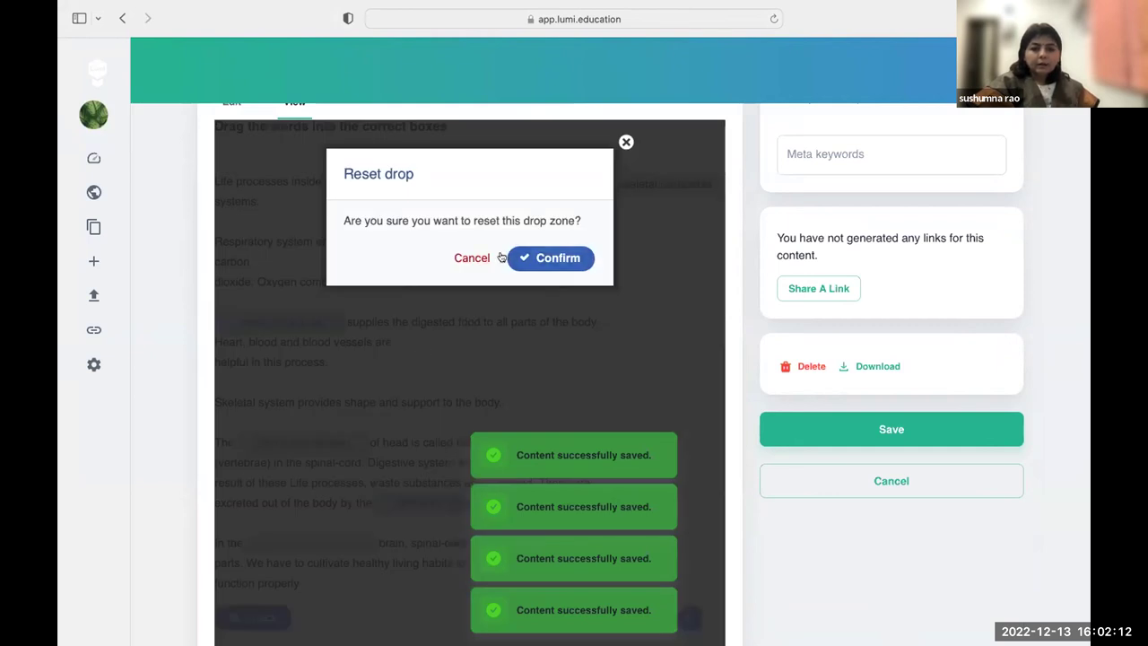
pyautogui.click(550, 257)
pyautogui.moveTo(655, 183); pyautogui.dragTo(302, 535)
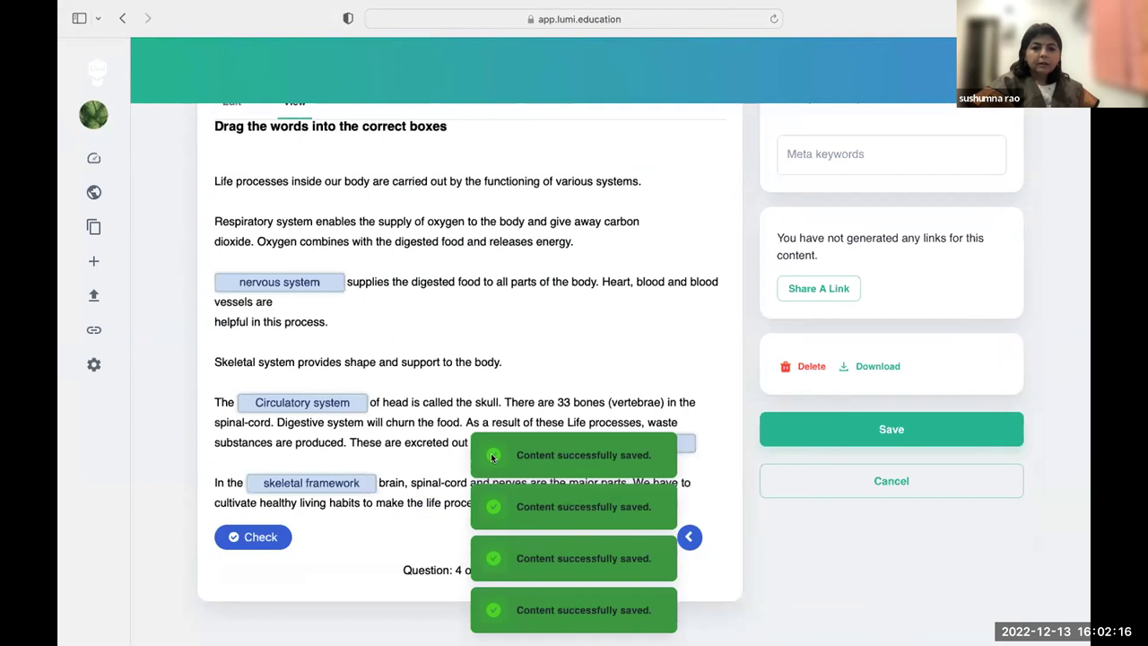
pyautogui.click(256, 536)
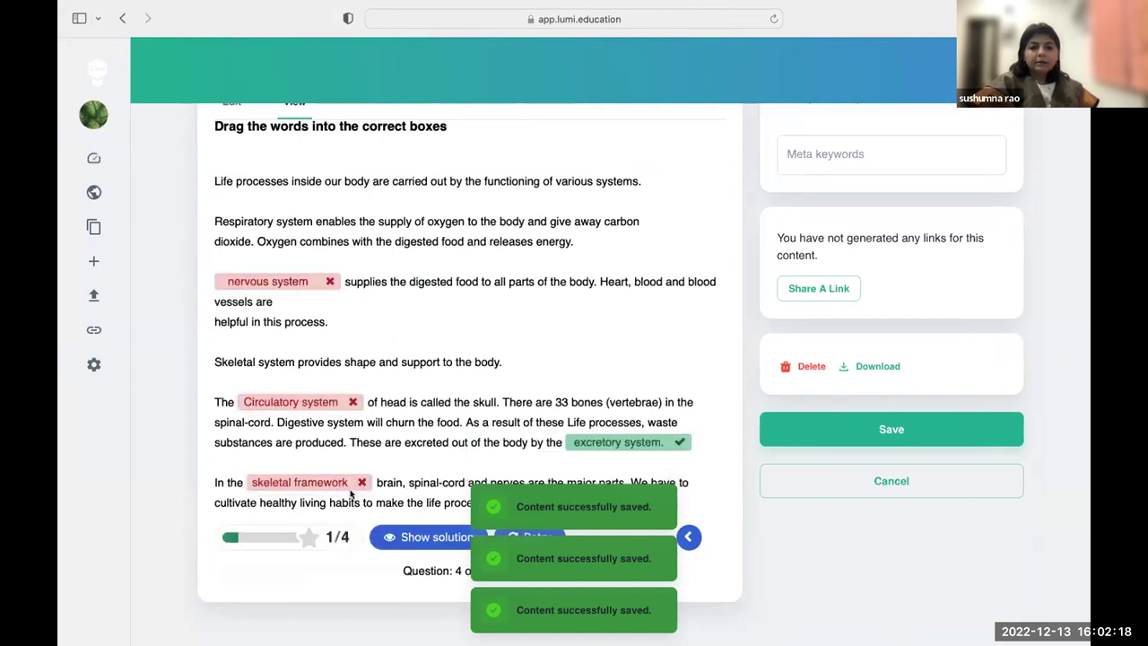
# Step: Show the solution of the Drag the Words question and restart it for another attempt
pyautogui.click(448, 536)
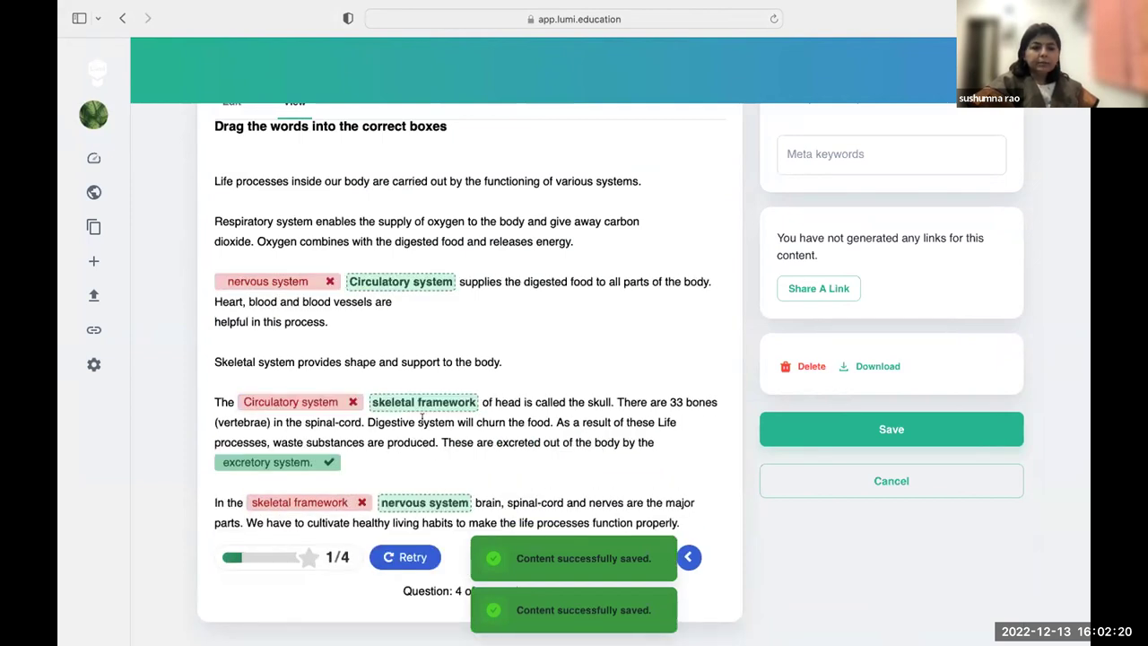
pyautogui.scroll(-1, 440, 499)
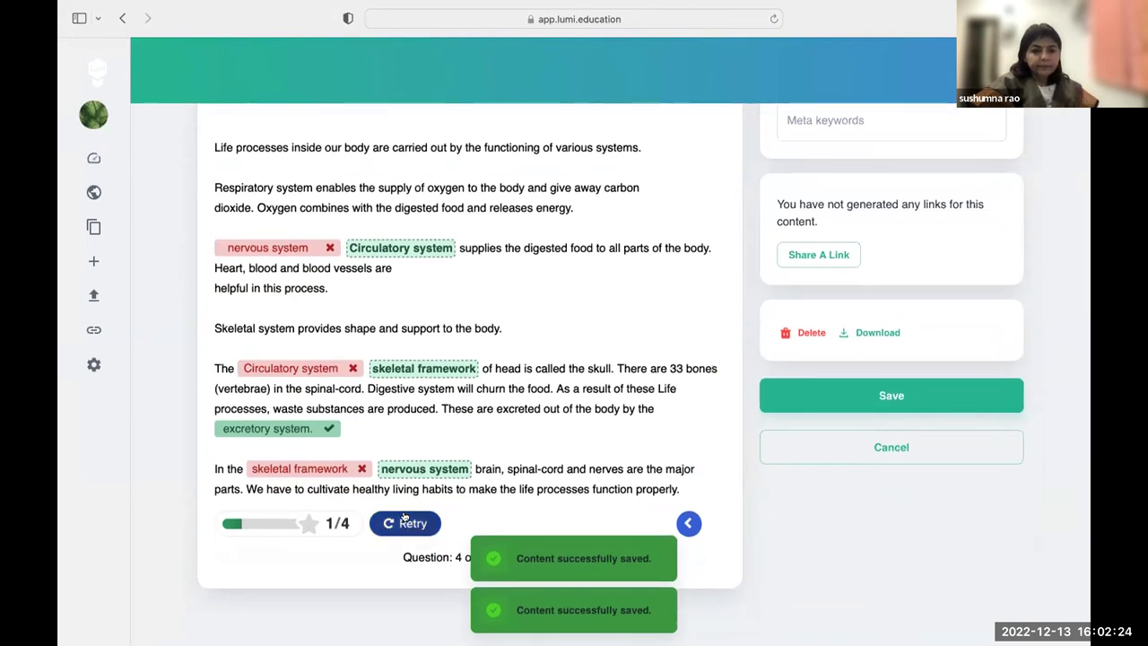
pyautogui.click(404, 521)
# Step: Fill the blanks in order with Circulatory system, excretory system, nervous system and skeletal framework, and check the answers
pyautogui.moveTo(647, 217); pyautogui.dragTo(238, 288)
pyautogui.moveTo(664, 150); pyautogui.dragTo(260, 405)
pyautogui.moveTo(666, 150); pyautogui.dragTo(387, 463)
pyautogui.moveTo(666, 150); pyautogui.dragTo(223, 504)
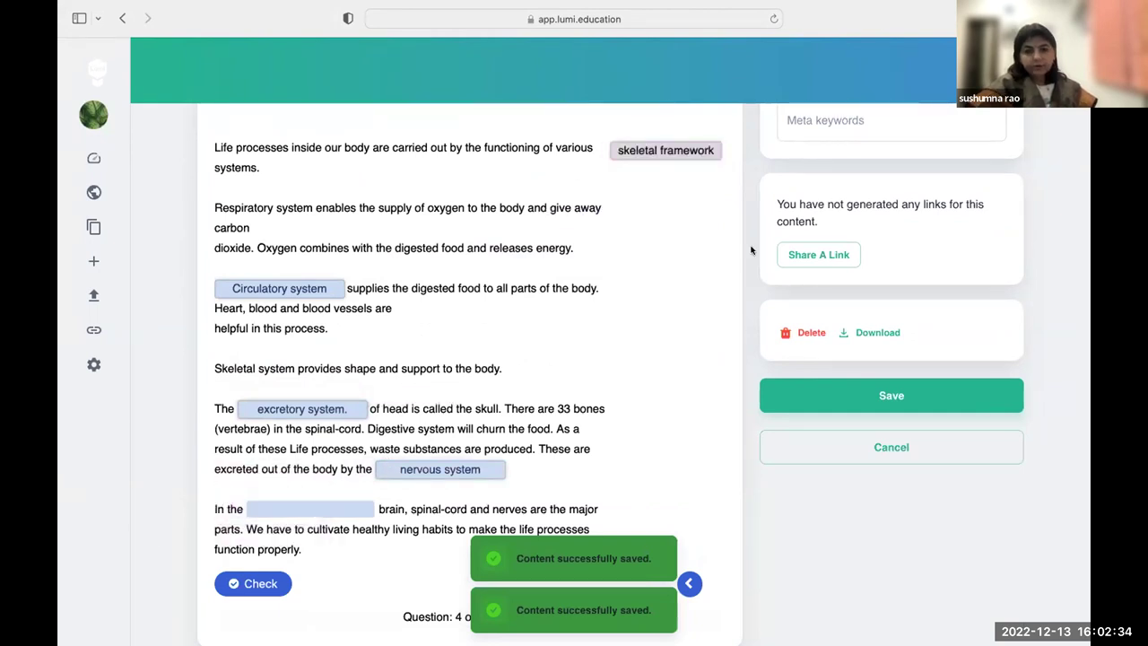
pyautogui.moveTo(665, 151); pyautogui.dragTo(297, 515)
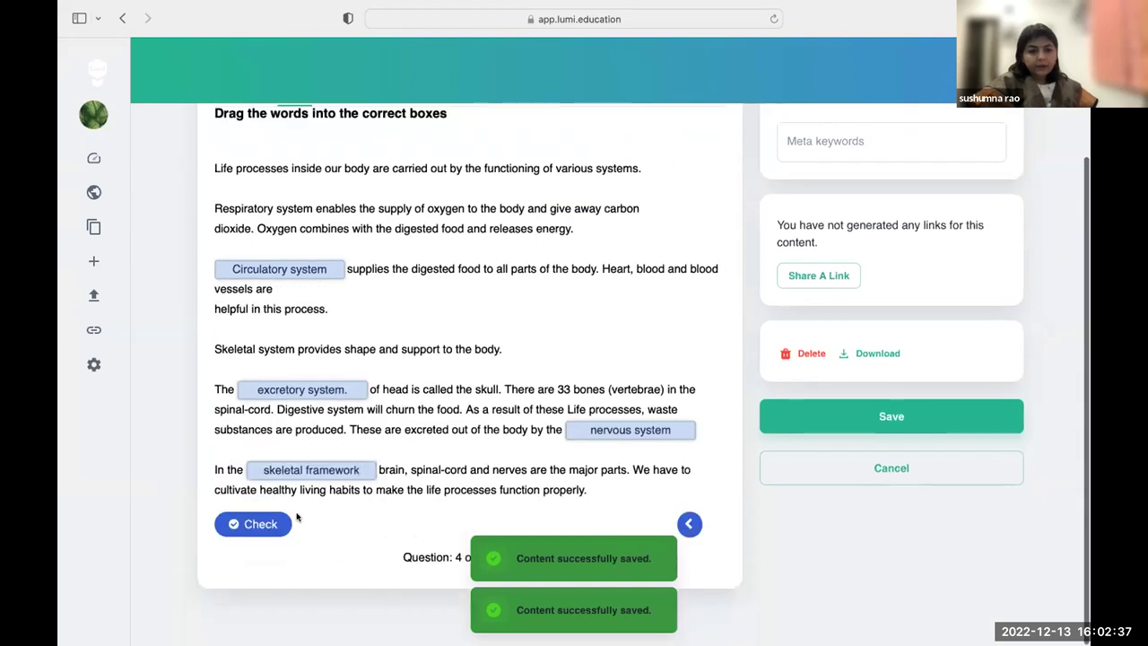
pyautogui.click(248, 526)
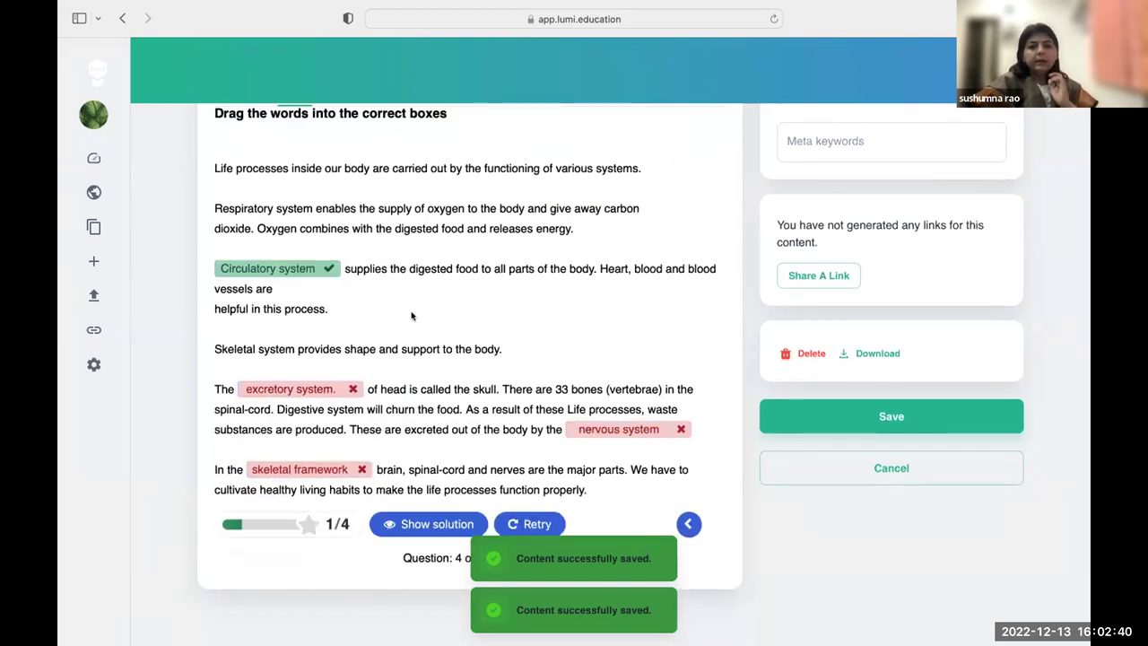
pyautogui.scroll(3, 411, 309)
pyautogui.scroll(-3, 411, 309)
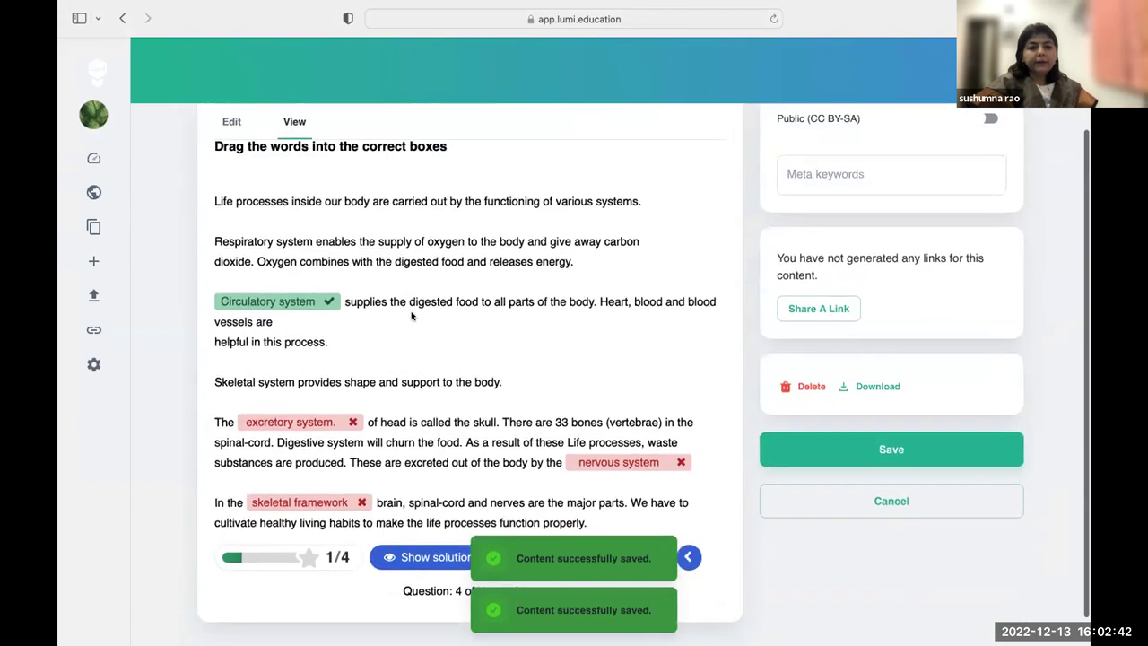
pyautogui.scroll(3, 411, 309)
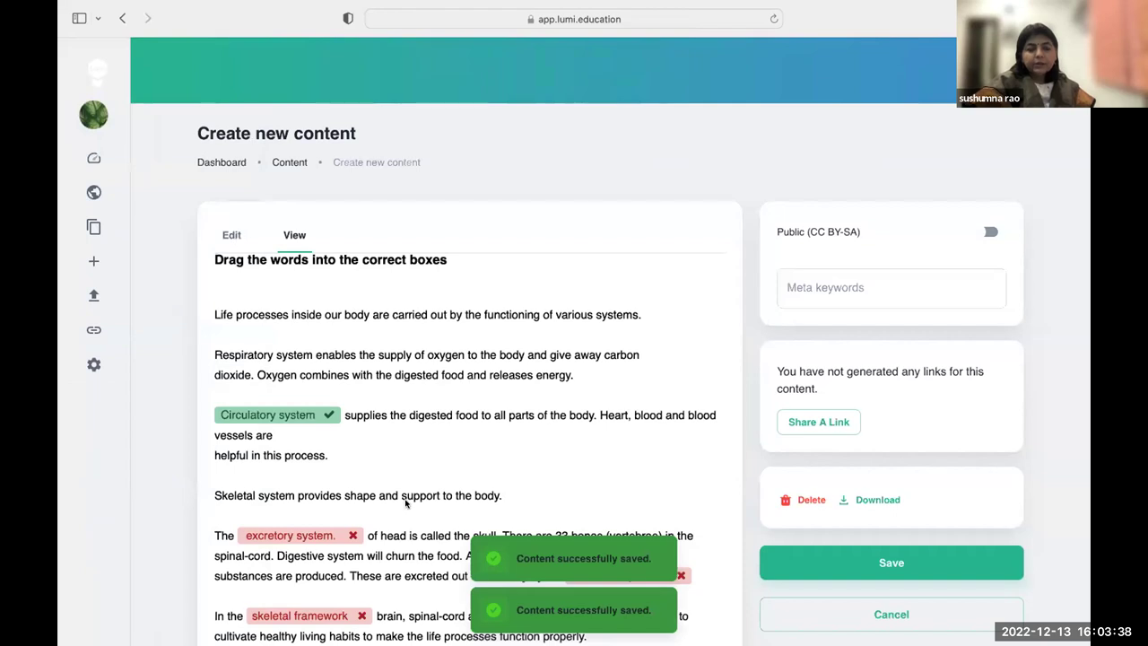
pyautogui.scroll(-1, 405, 503)
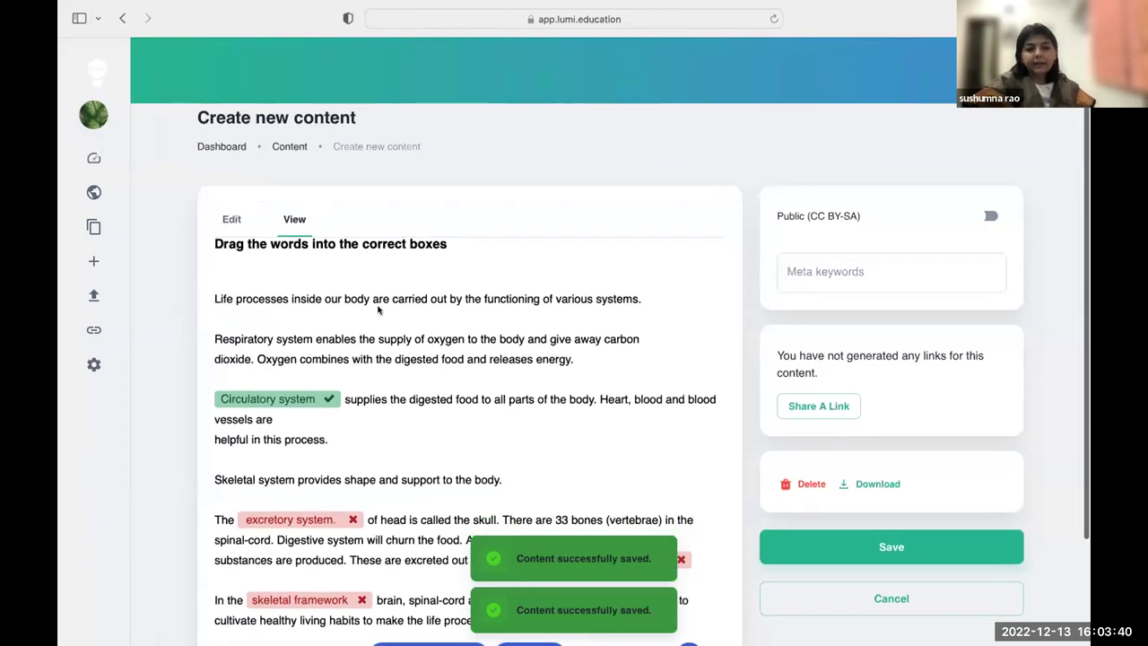
pyautogui.scroll(-3, 342, 398)
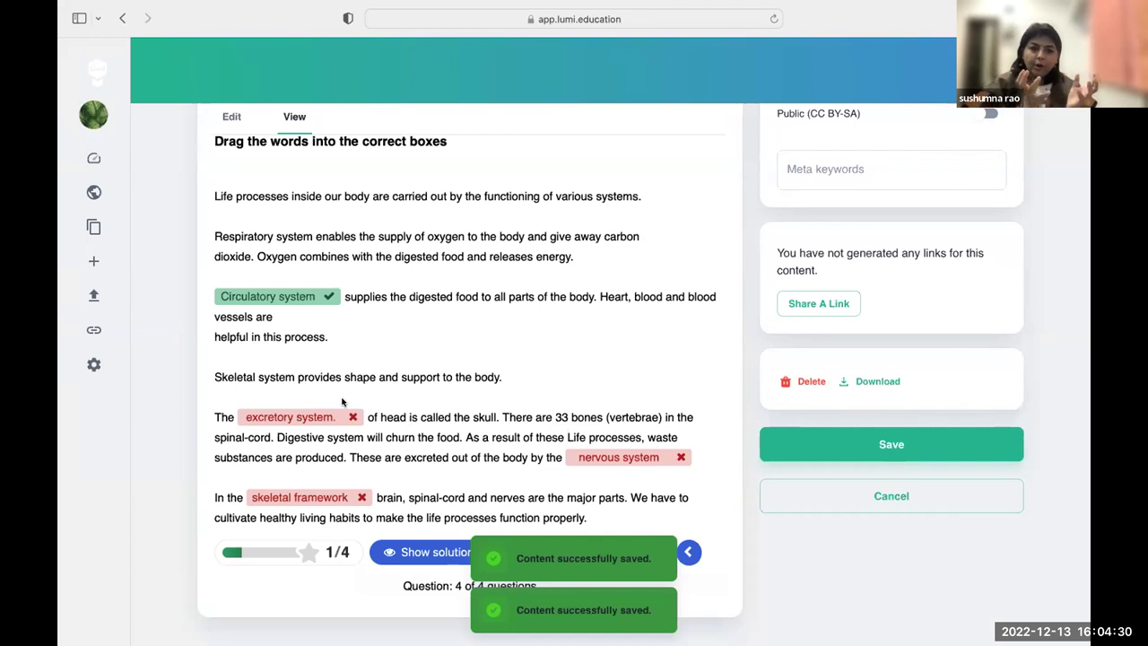
# Step: Return to editing the question set and bring up its closing settings for navigation, randomization and the finish screen
pyautogui.click(231, 117)
pyautogui.scroll(-10, 425, 382)
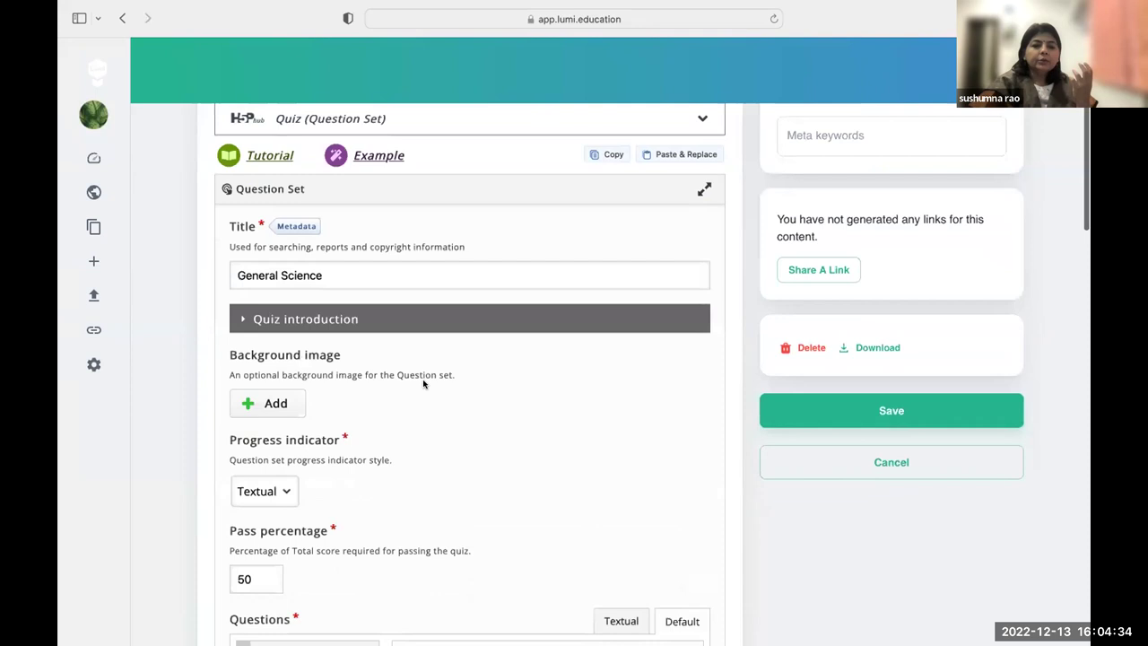
pyautogui.scroll(-10, 425, 394)
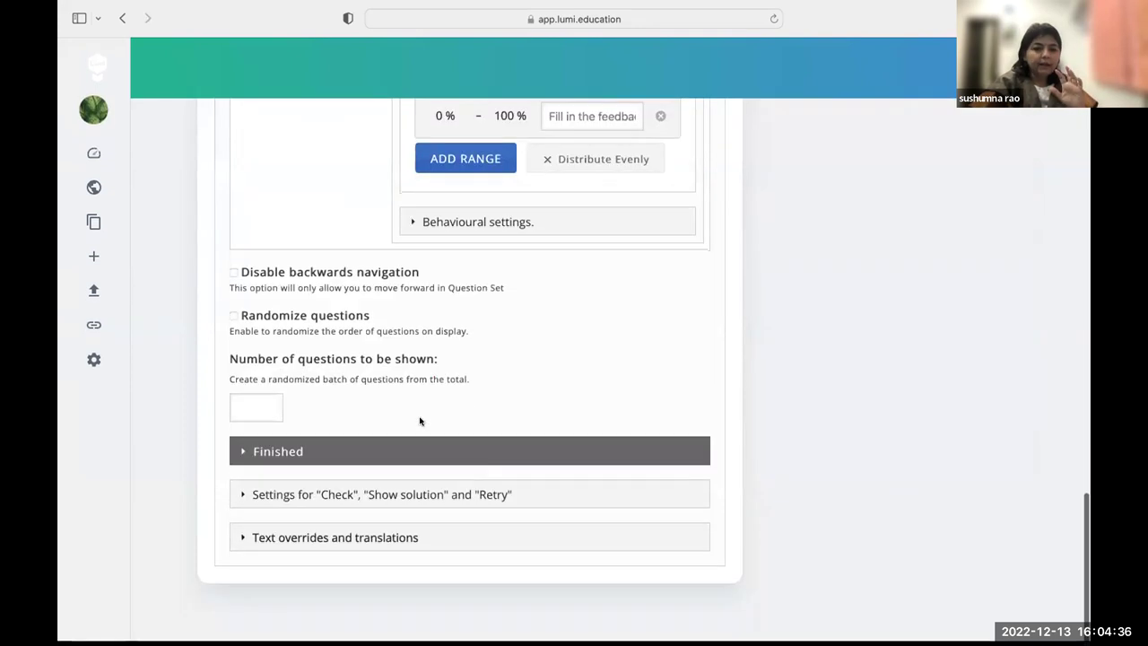
# Step: Review the Drag the Words question's text, including its instructions and the answer words marked with asterisks
pyautogui.scroll(5, 420, 417)
pyautogui.scroll(3, 420, 418)
pyautogui.scroll(-1, 429, 429)
pyautogui.scroll(-5, 430, 430)
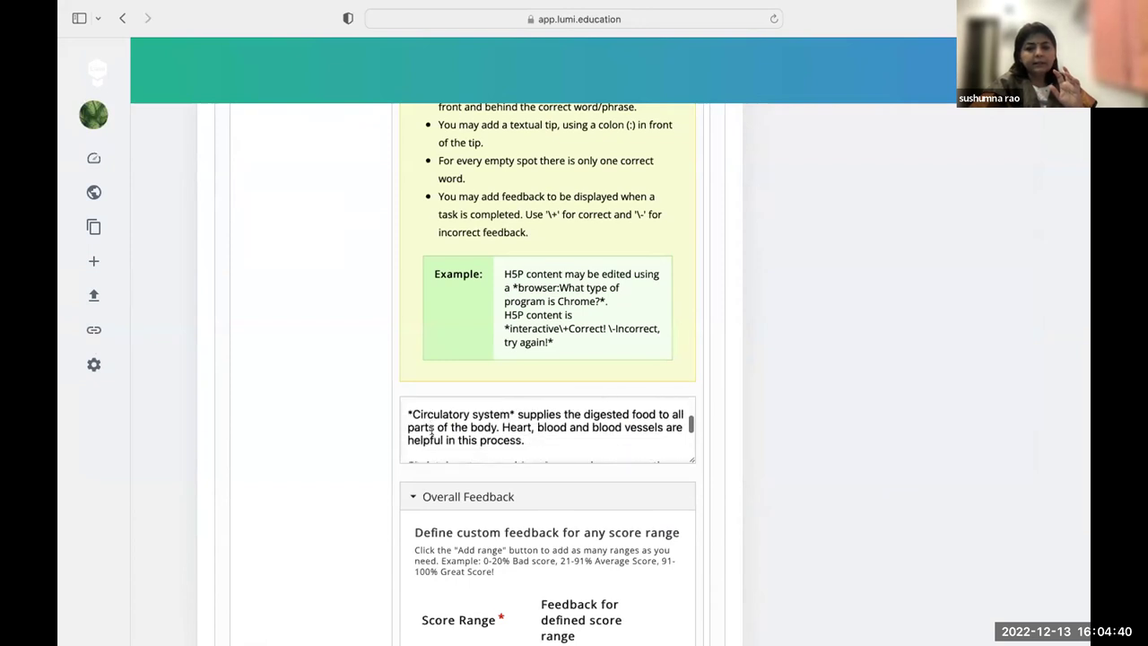
pyautogui.scroll(3, 431, 429)
pyautogui.scroll(-3, 431, 429)
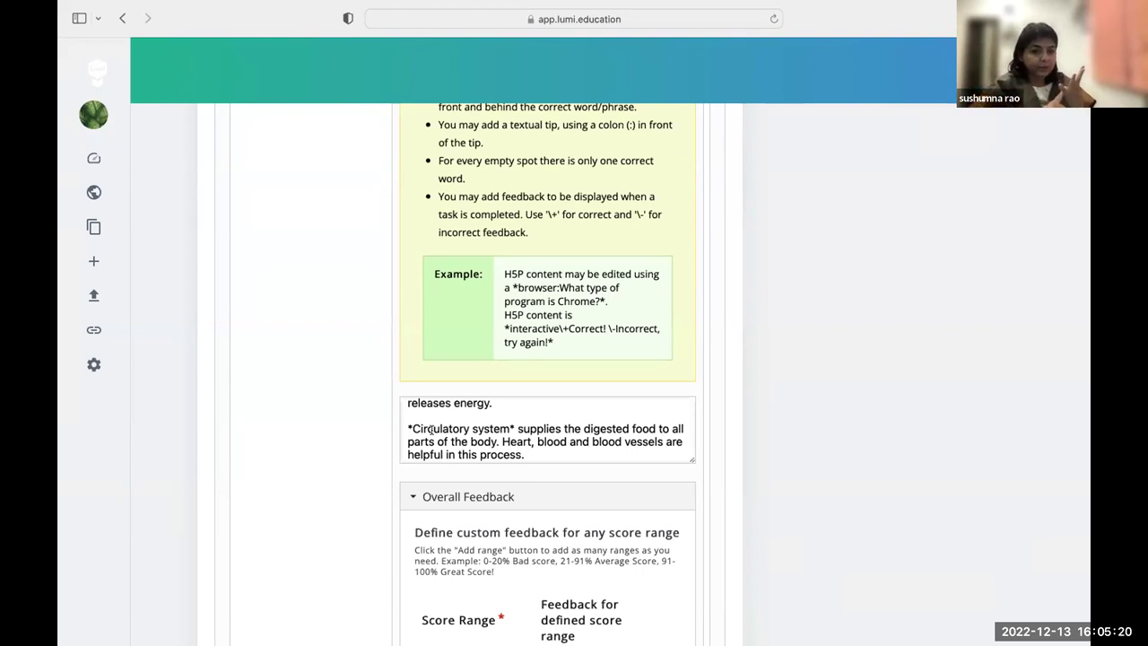
pyautogui.scroll(5, 429, 428)
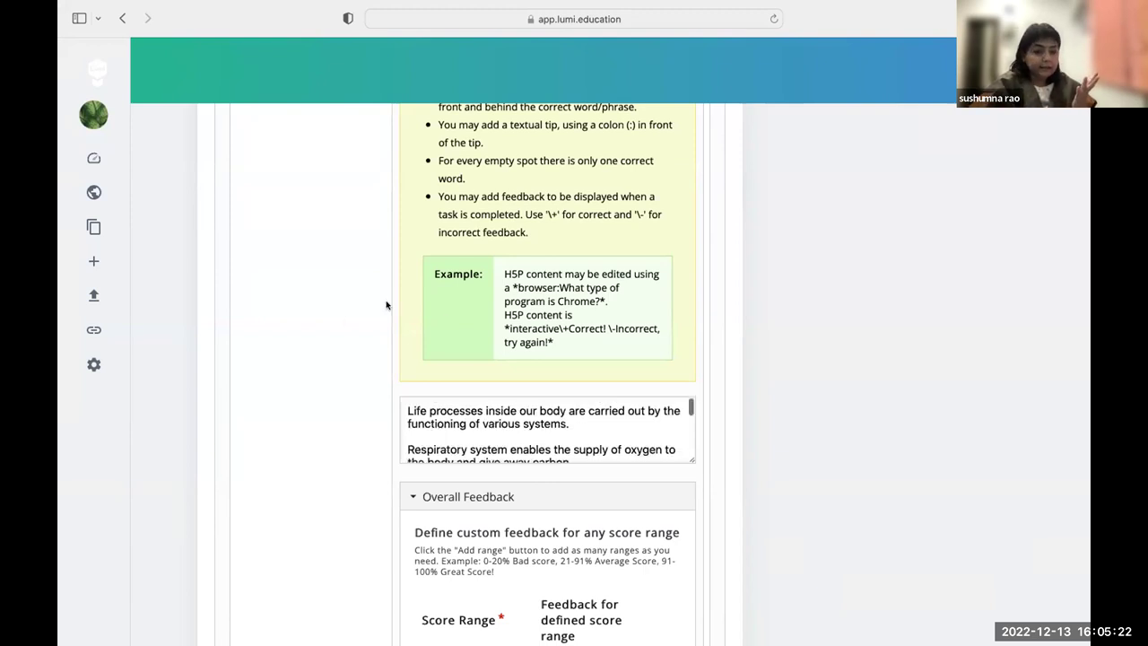
pyautogui.scroll(10, 331, 324)
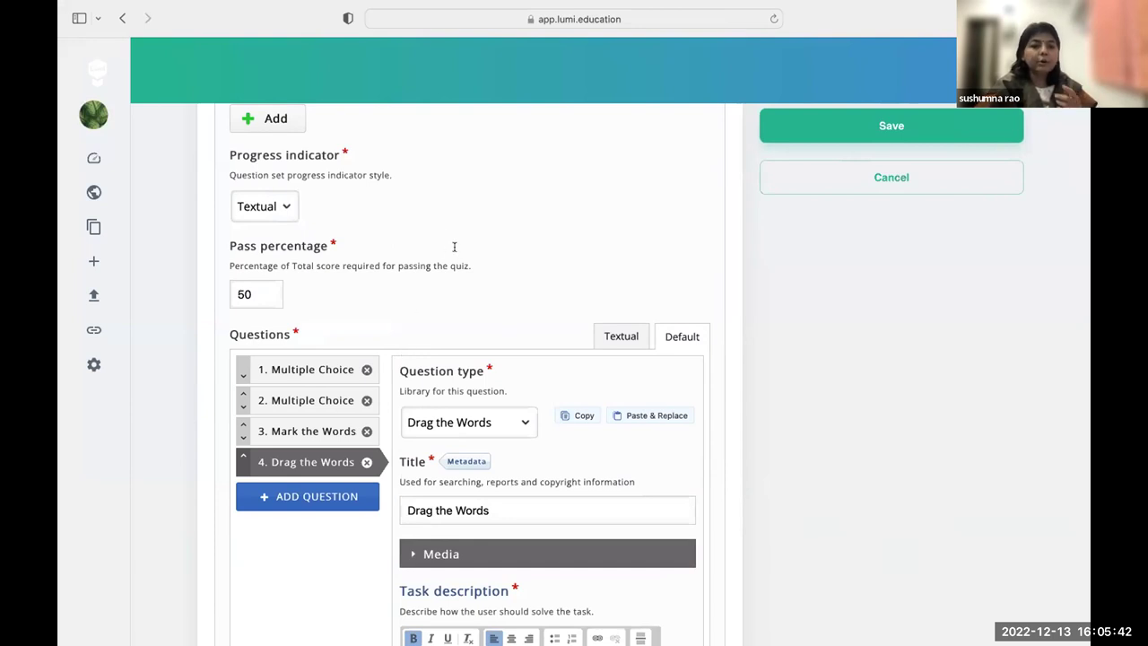
# Step: Add a fifth question of type Drag and Drop to the set and title it Drag and Drop
pyautogui.scroll(-2, 462, 272)
pyautogui.scroll(-2, 461, 274)
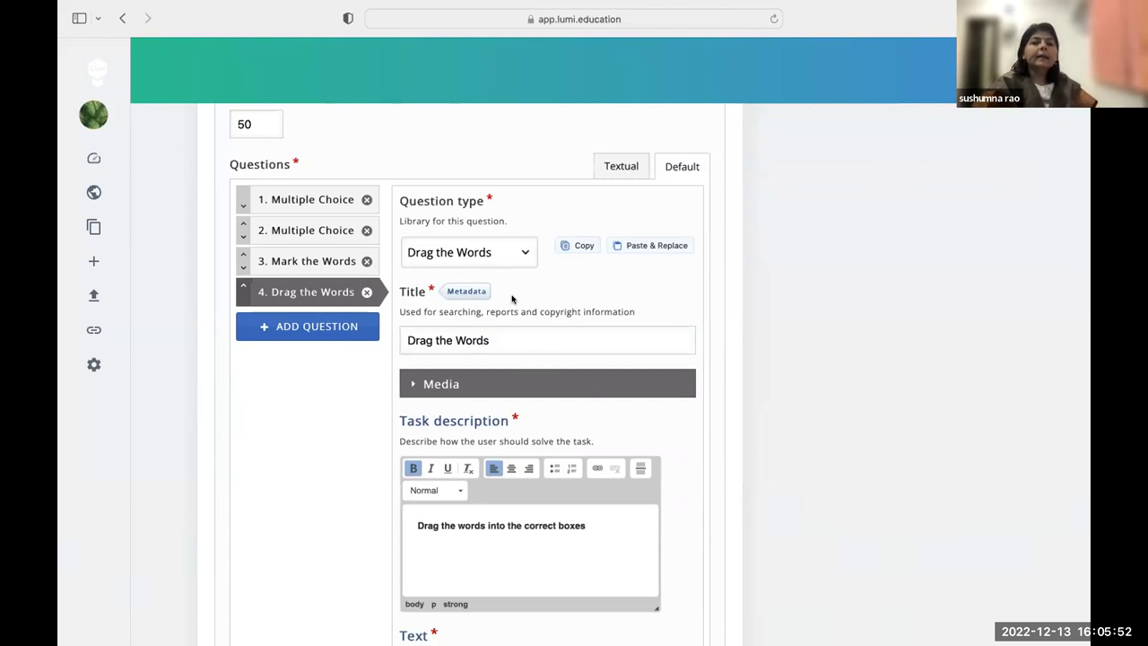
pyautogui.click(332, 330)
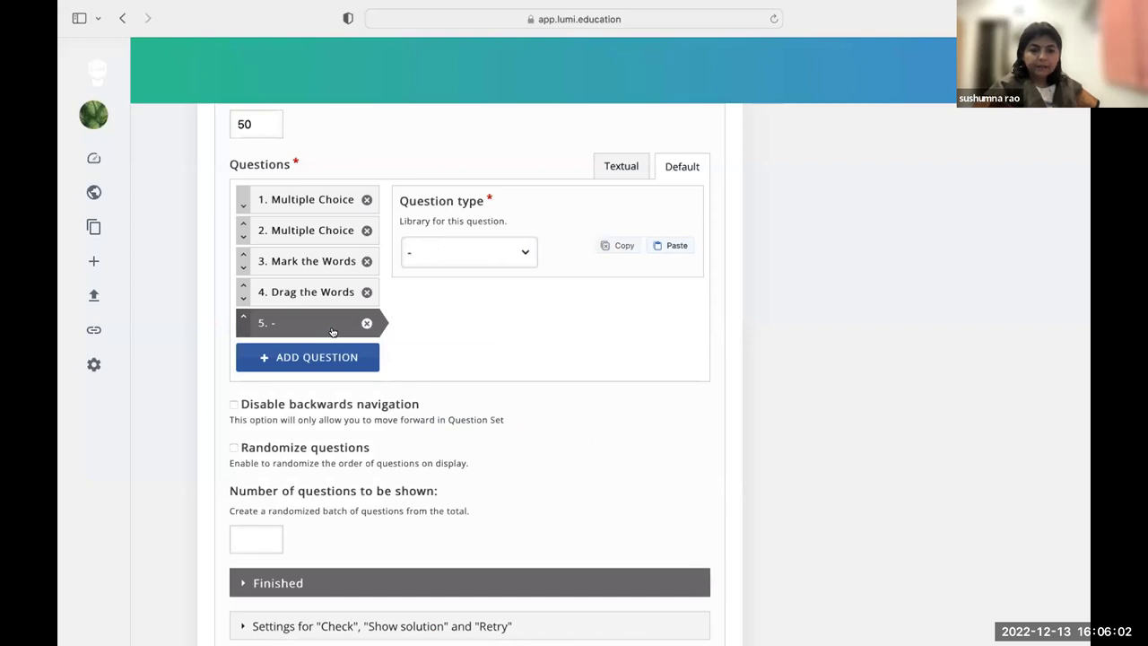
pyautogui.click(450, 254)
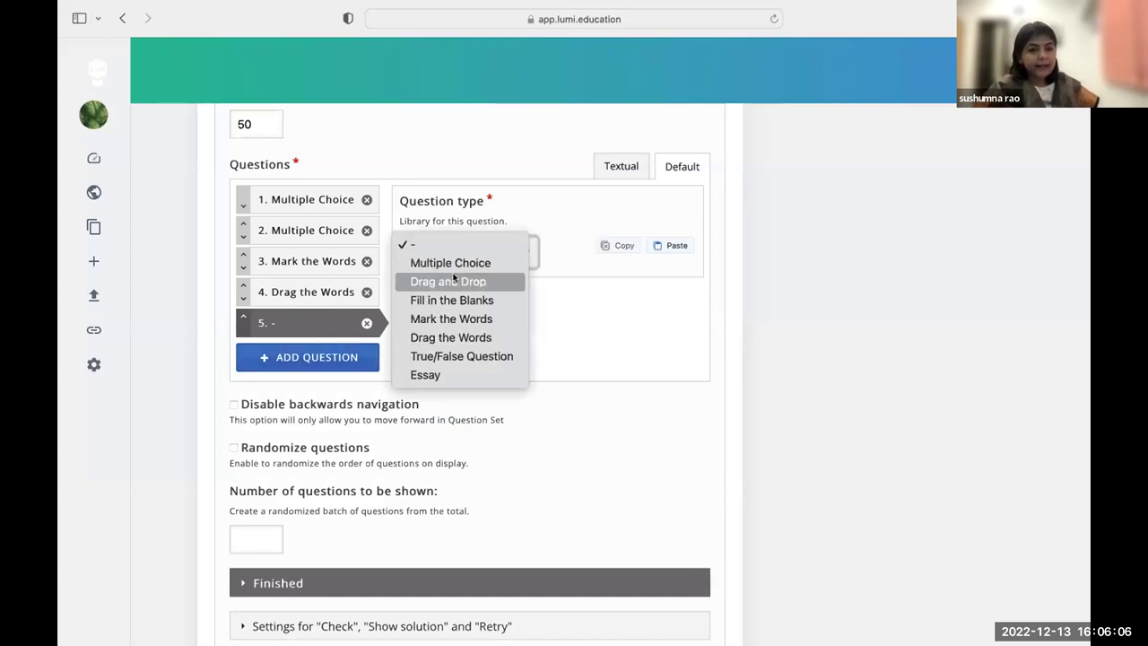
pyautogui.click(453, 282)
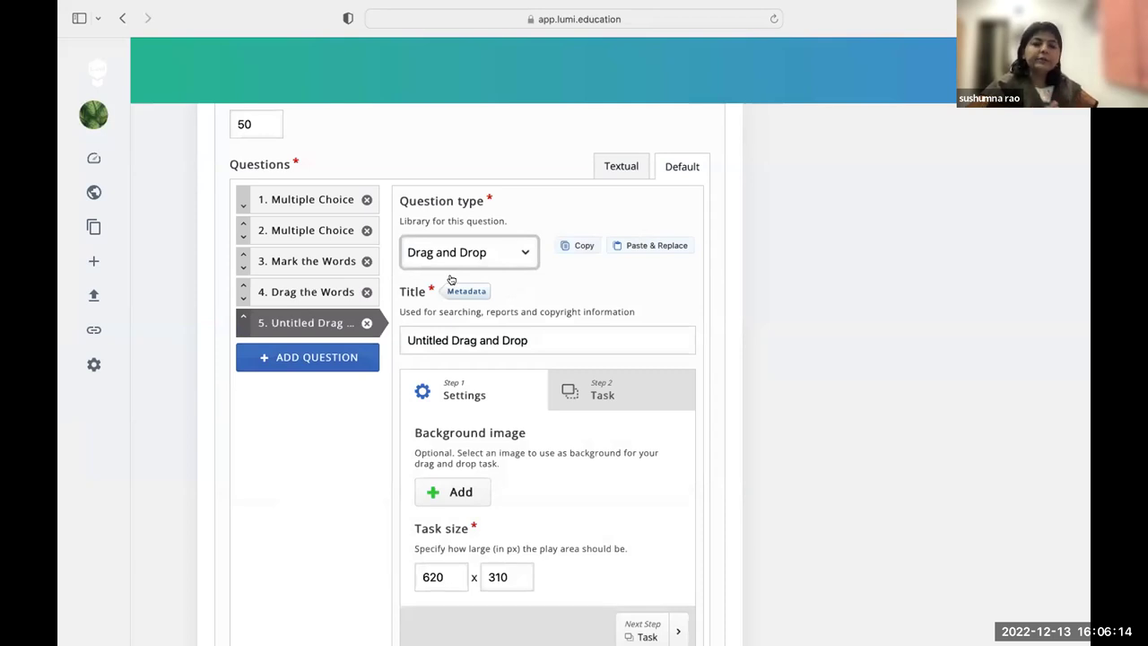
pyautogui.moveTo(451, 340); pyautogui.dragTo(398, 327)
pyautogui.press('BackSpace')
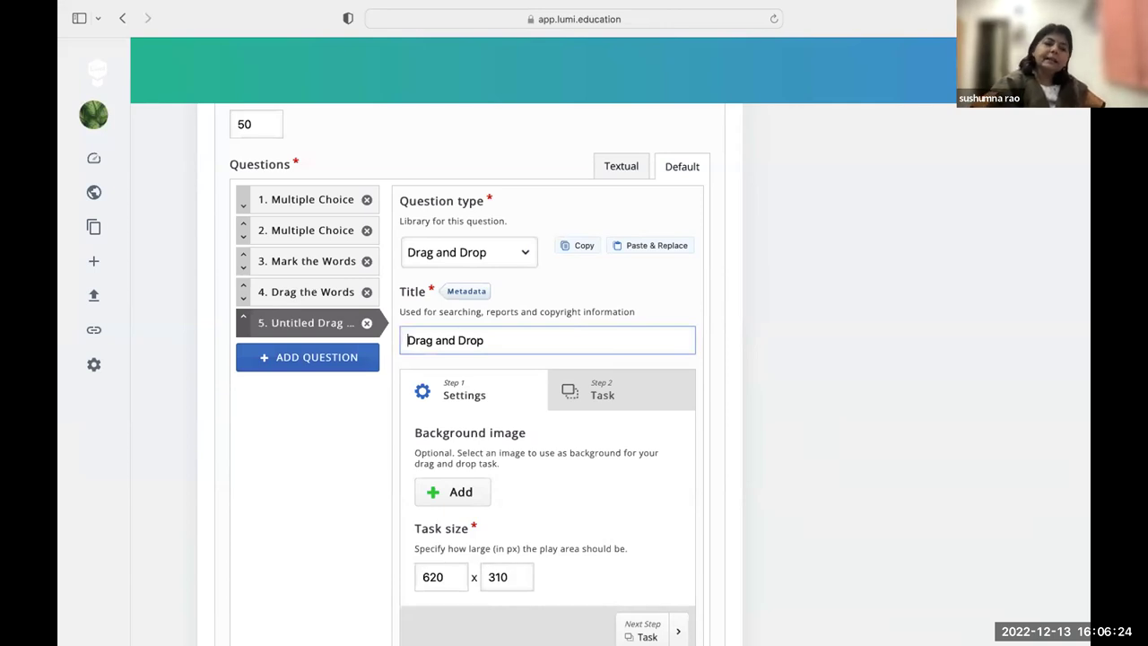
# Step: Go to the Drag and Drop question's Task stage and add a text element reading Animals
pyautogui.scroll(-3, 547, 377)
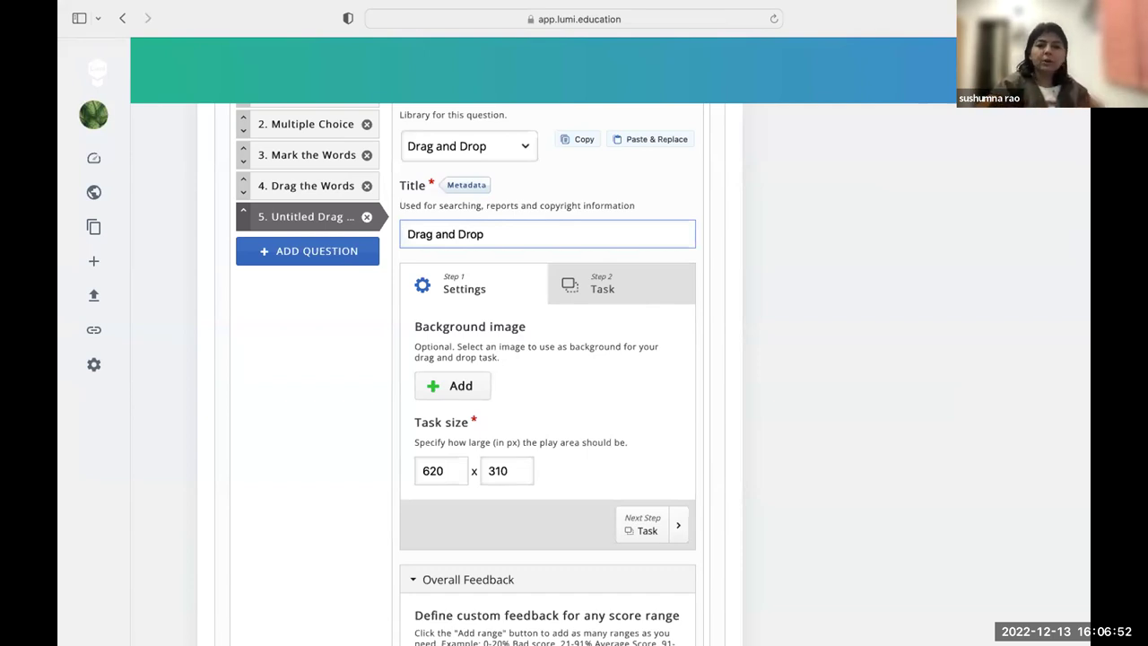
pyautogui.click(599, 277)
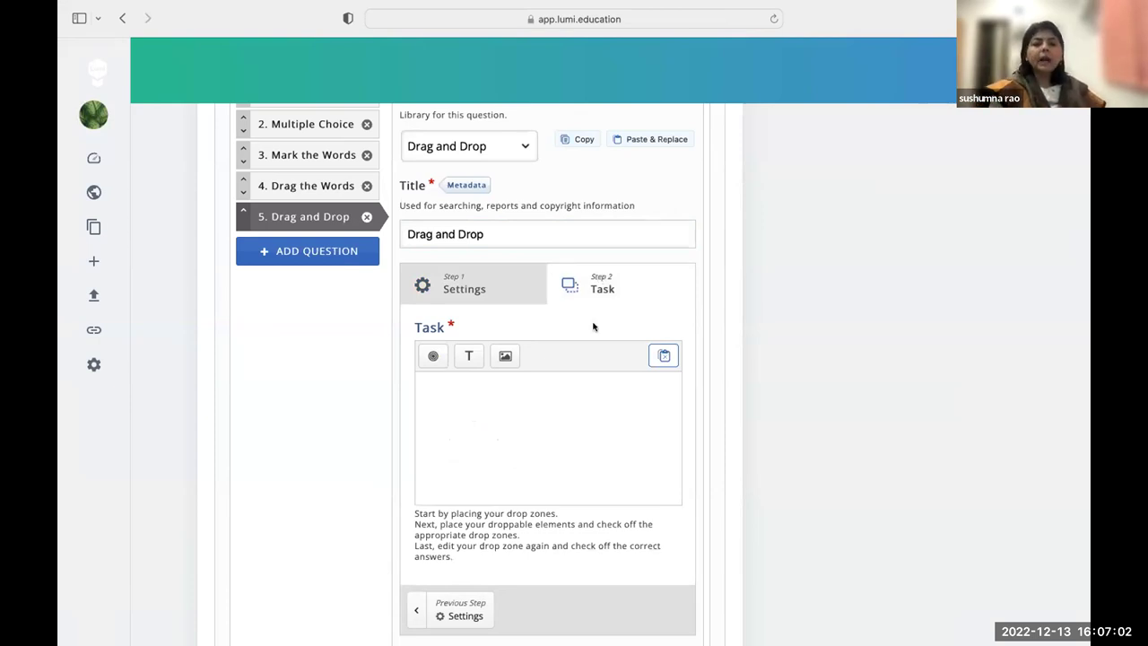
pyautogui.scroll(-1, 558, 443)
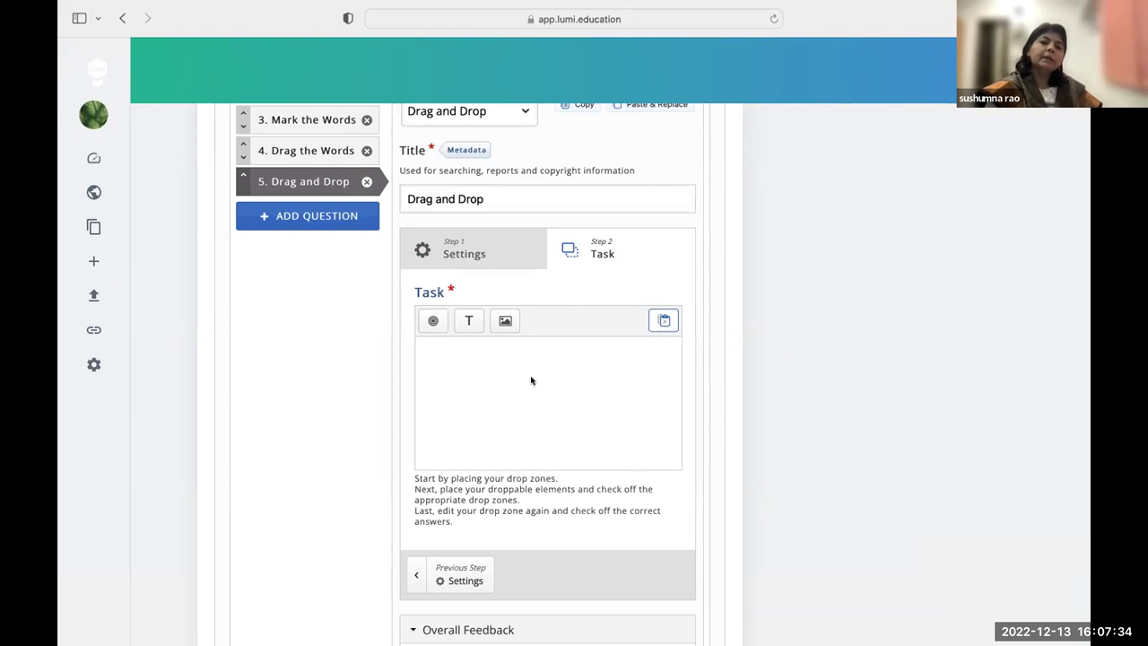
pyautogui.click(471, 323)
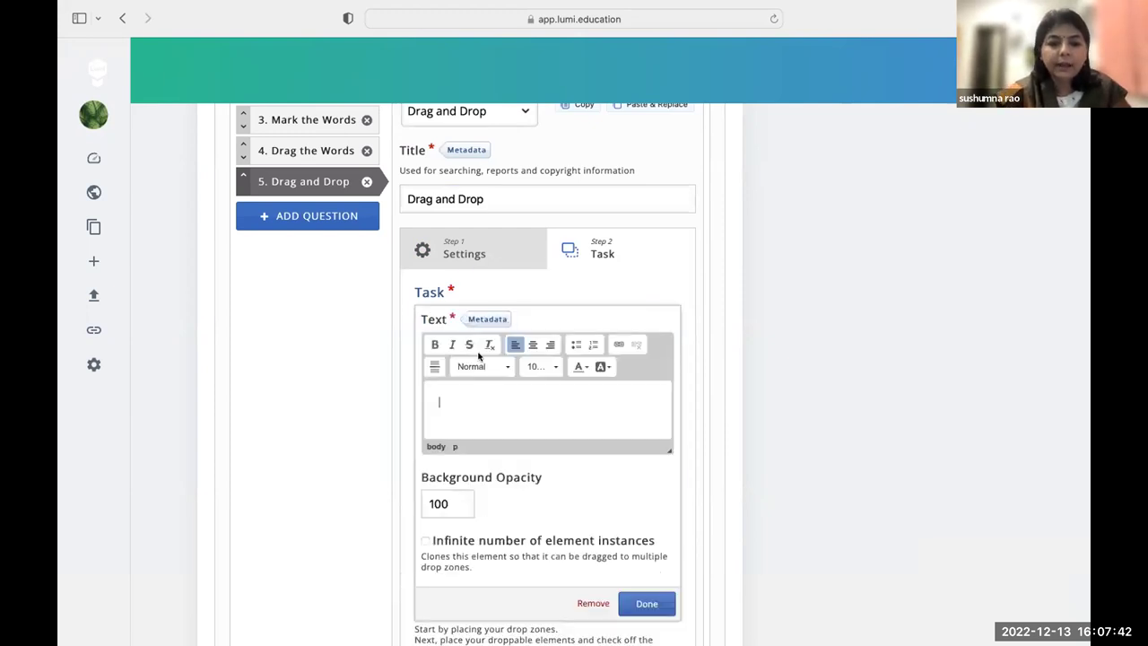
pyautogui.write('Animal')
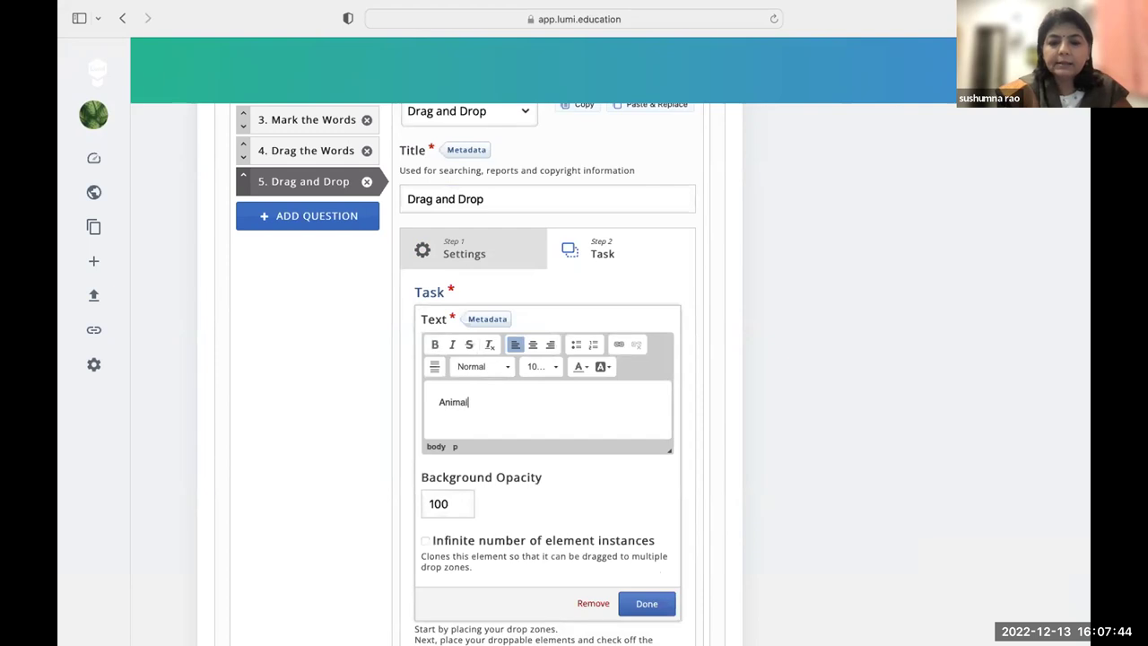
pyautogui.write('s')
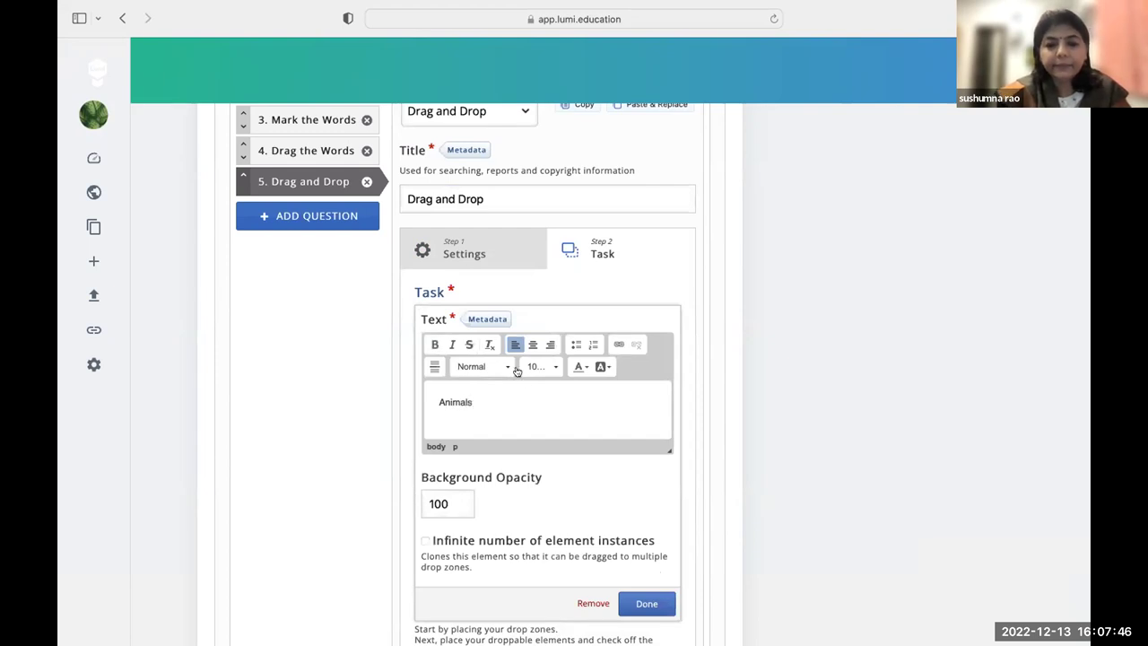
pyautogui.click(640, 604)
pyautogui.click(548, 394)
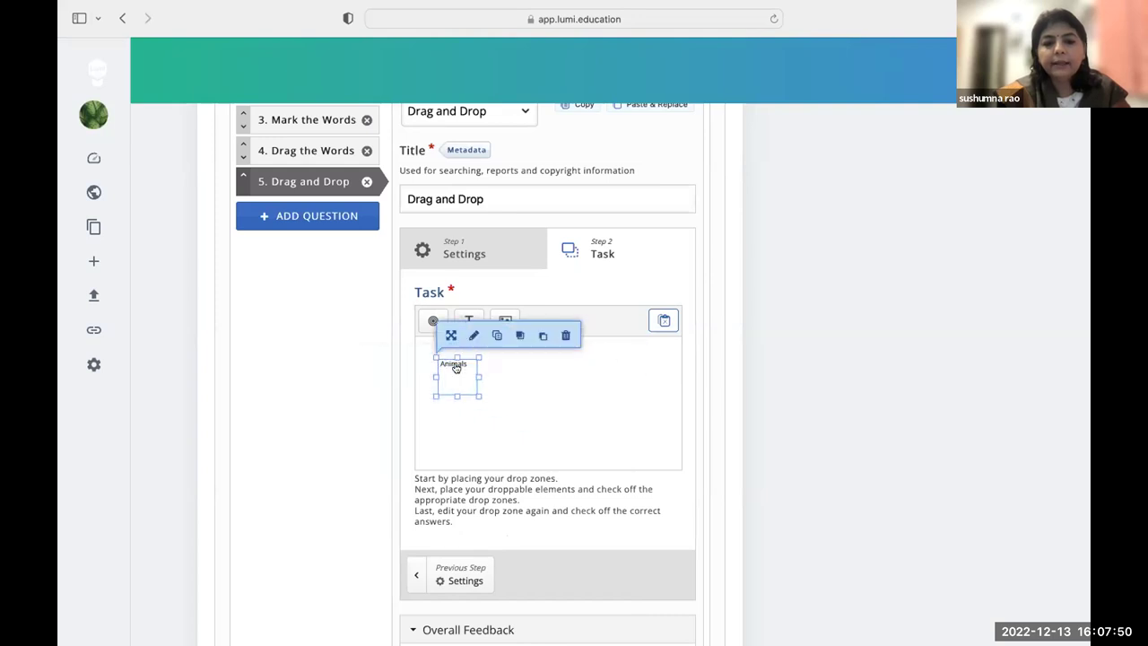
# Step: Format the Animals text as bold, dark blue and centred
pyautogui.doubleClick(457, 368)
pyautogui.click(494, 362)
pyautogui.moveTo(487, 405); pyautogui.dragTo(349, 397)
pyautogui.click(434, 345)
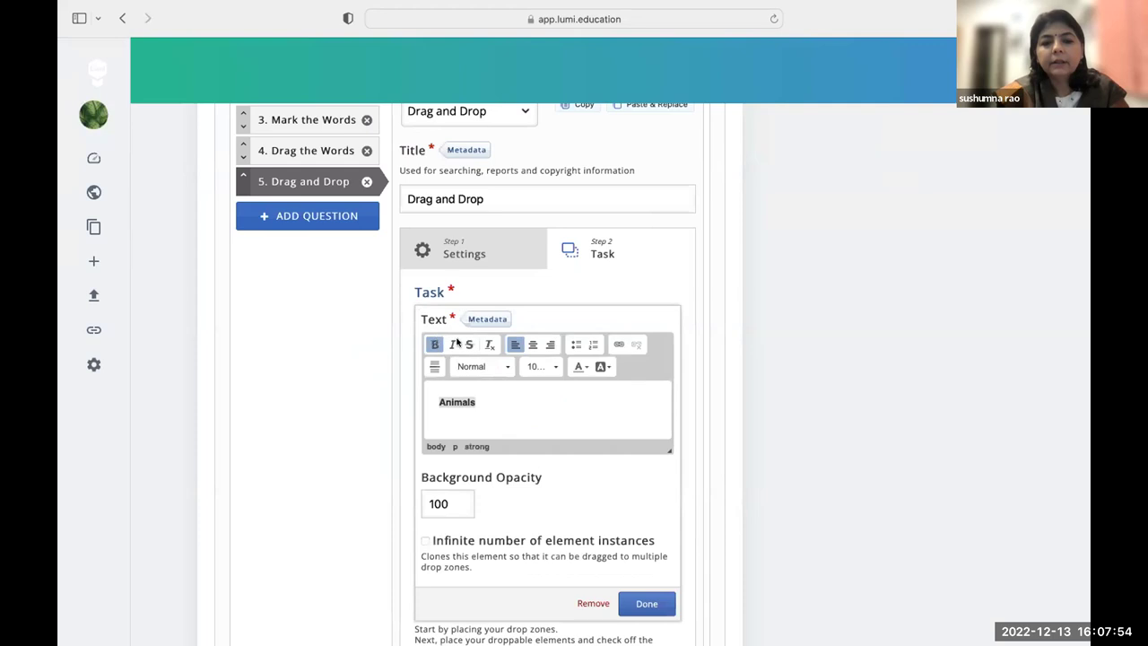
pyautogui.click(582, 367)
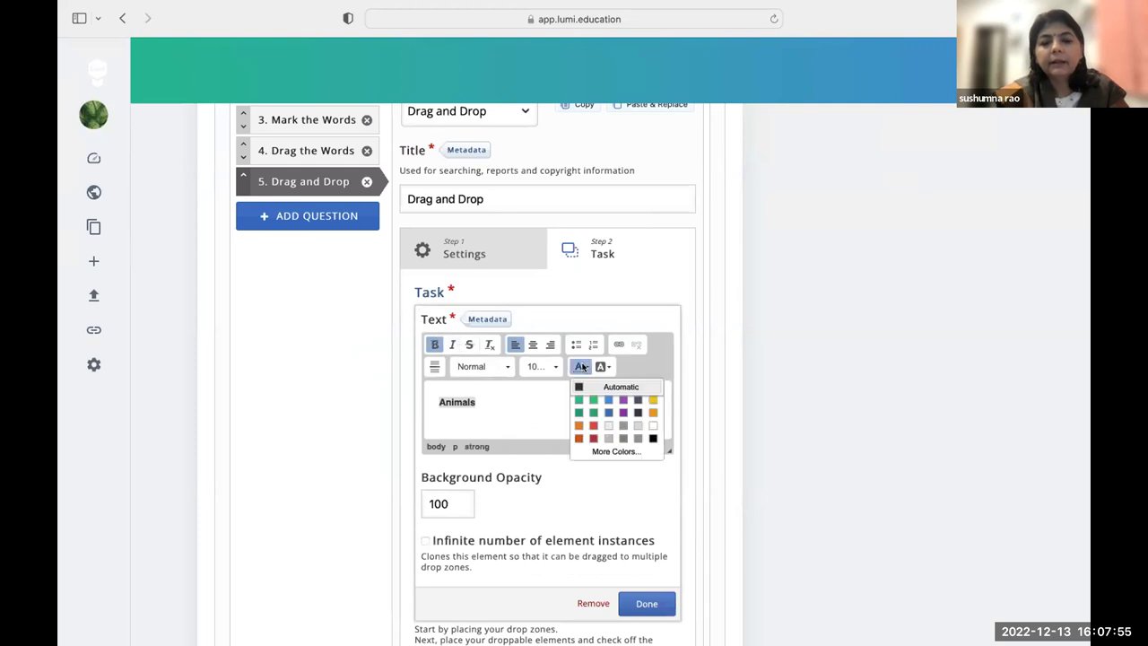
pyautogui.click(632, 413)
pyautogui.click(513, 390)
pyautogui.click(533, 344)
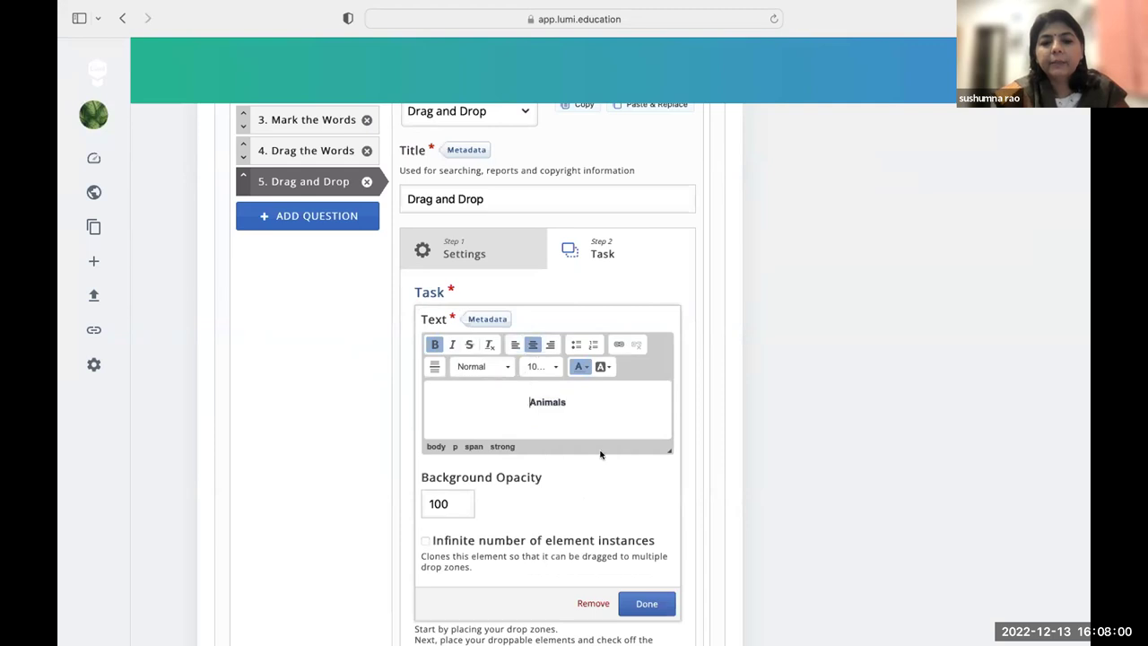
pyautogui.click(630, 597)
# Step: Reduce the height of the Animals label and move it to the upper-left corner of the task area
pyautogui.click(455, 362)
pyautogui.moveTo(455, 362)
pyautogui.mouseDown()
pyautogui.moveTo(441, 348)
pyautogui.moveTo(440, 376)
pyautogui.moveTo(441, 365)
pyautogui.mouseUp()
pyautogui.click(508, 390)
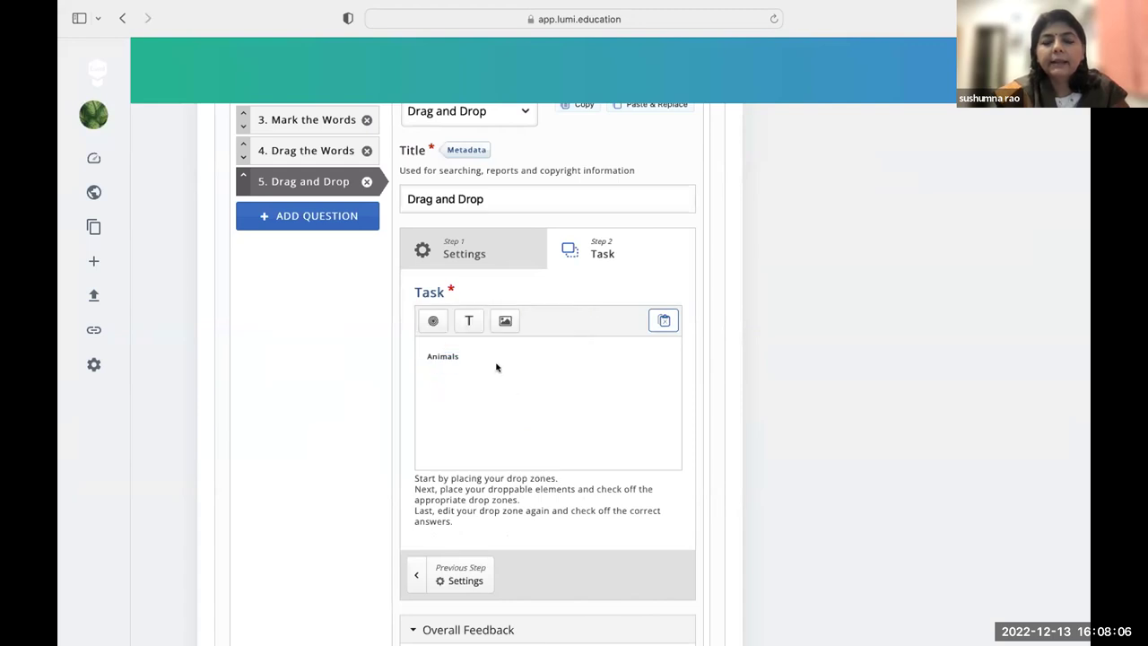
# Step: Add a text element reading Birds to the task, formatted in bold green
pyautogui.click(467, 325)
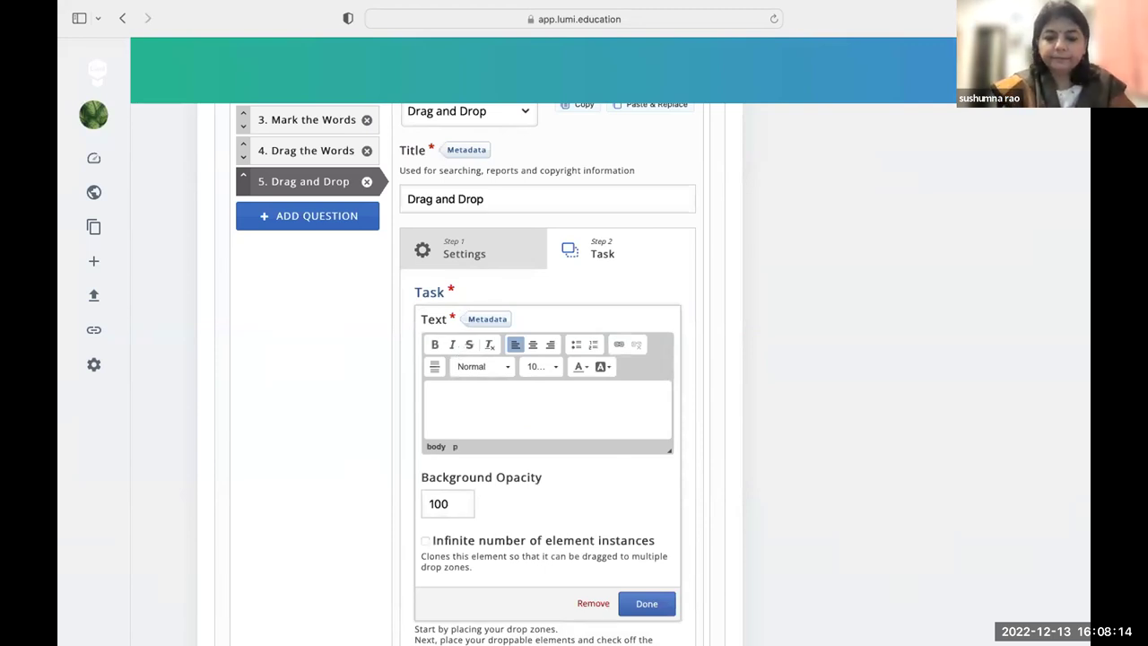
pyautogui.write('rds')
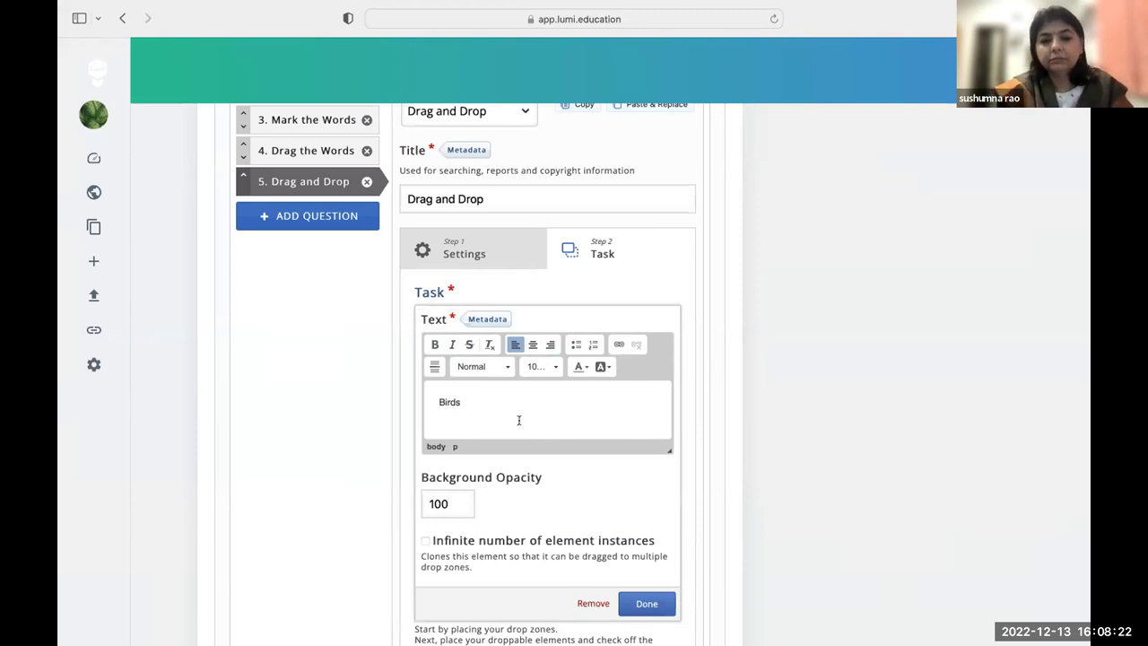
pyautogui.moveTo(468, 402); pyautogui.dragTo(439, 402)
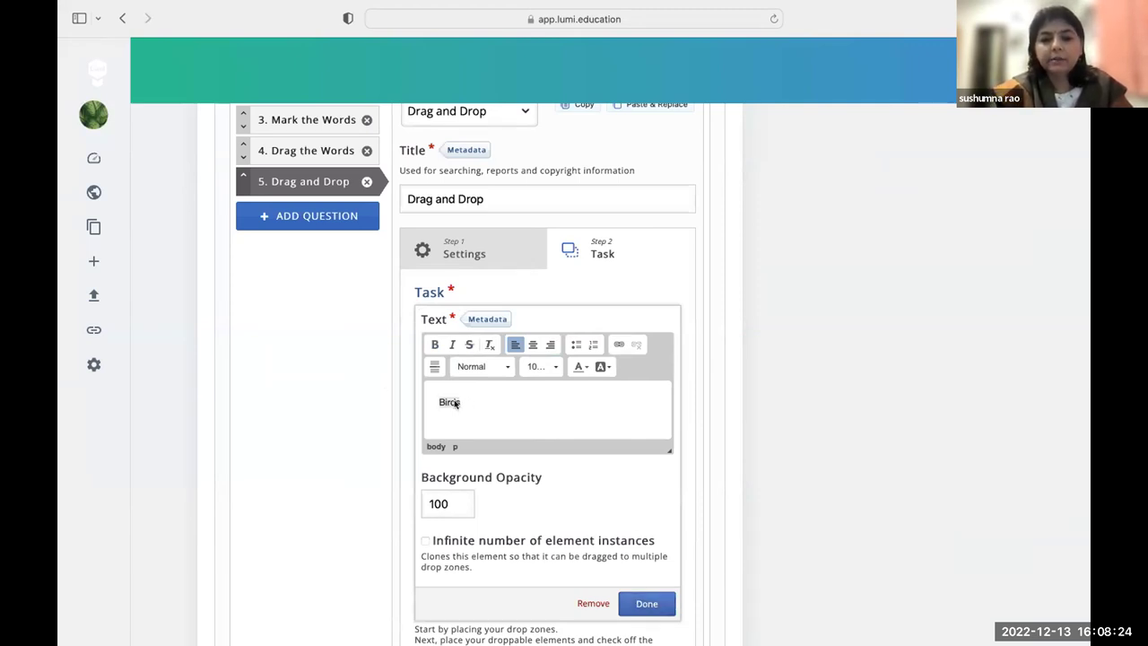
pyautogui.click(435, 344)
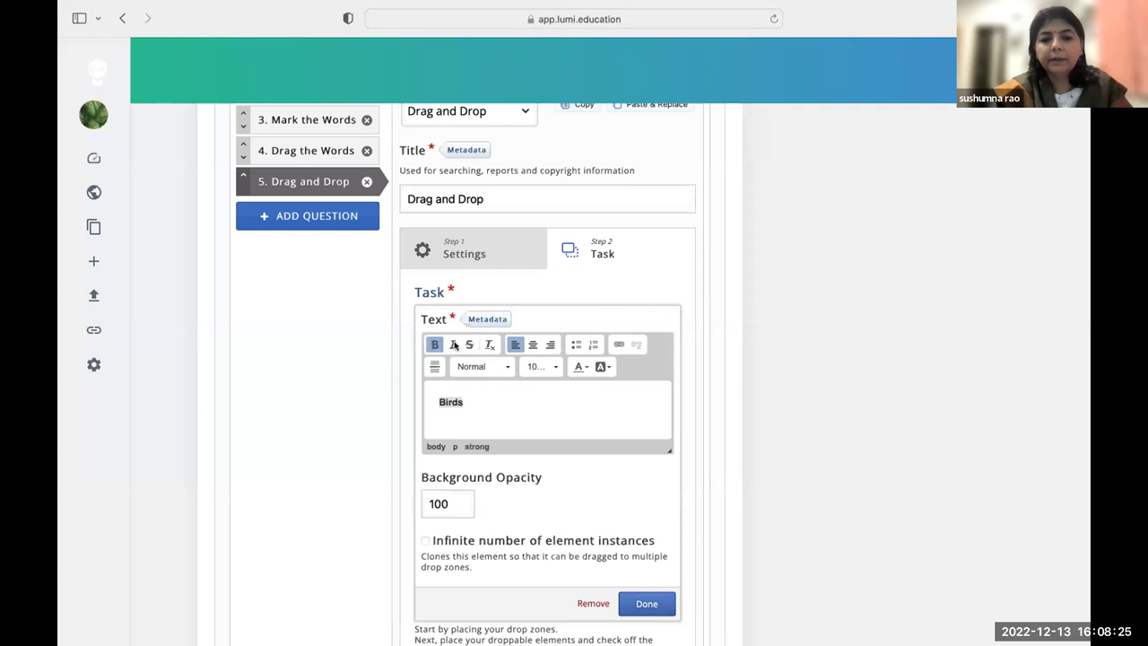
pyautogui.click(585, 367)
pyautogui.click(595, 409)
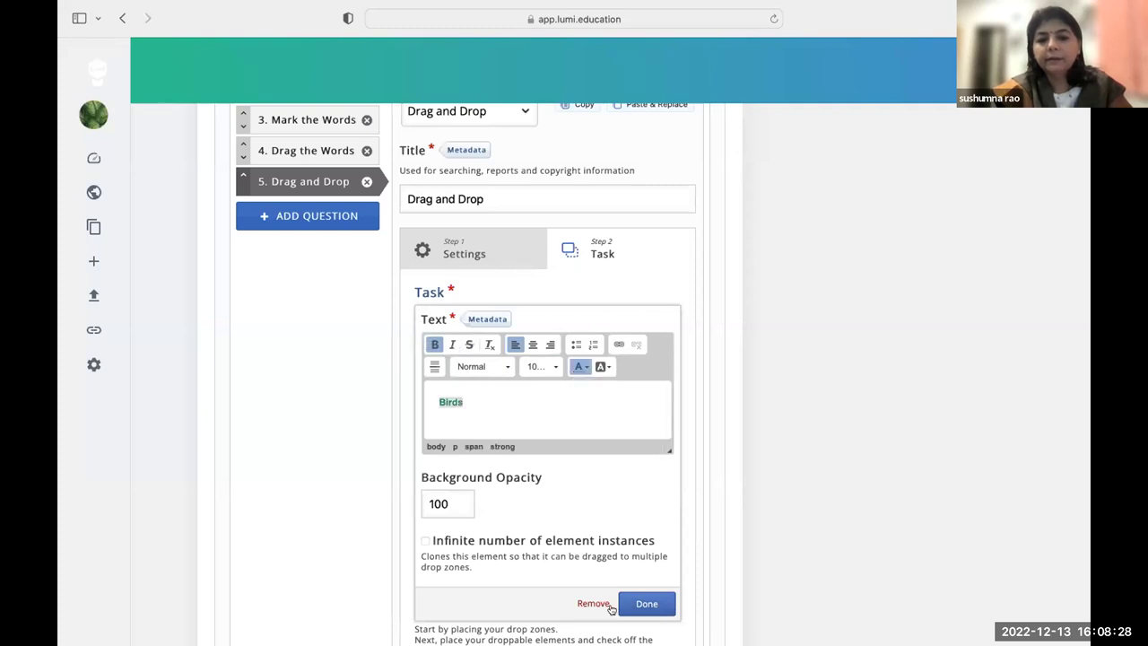
pyautogui.click(631, 604)
# Step: Place the Birds label at 200, 20 with a size of 57 × 24, and move the Animals label to 40, 20
pyautogui.moveTo(541, 389); pyautogui.dragTo(577, 356)
pyautogui.click(578, 376)
pyautogui.click(575, 348)
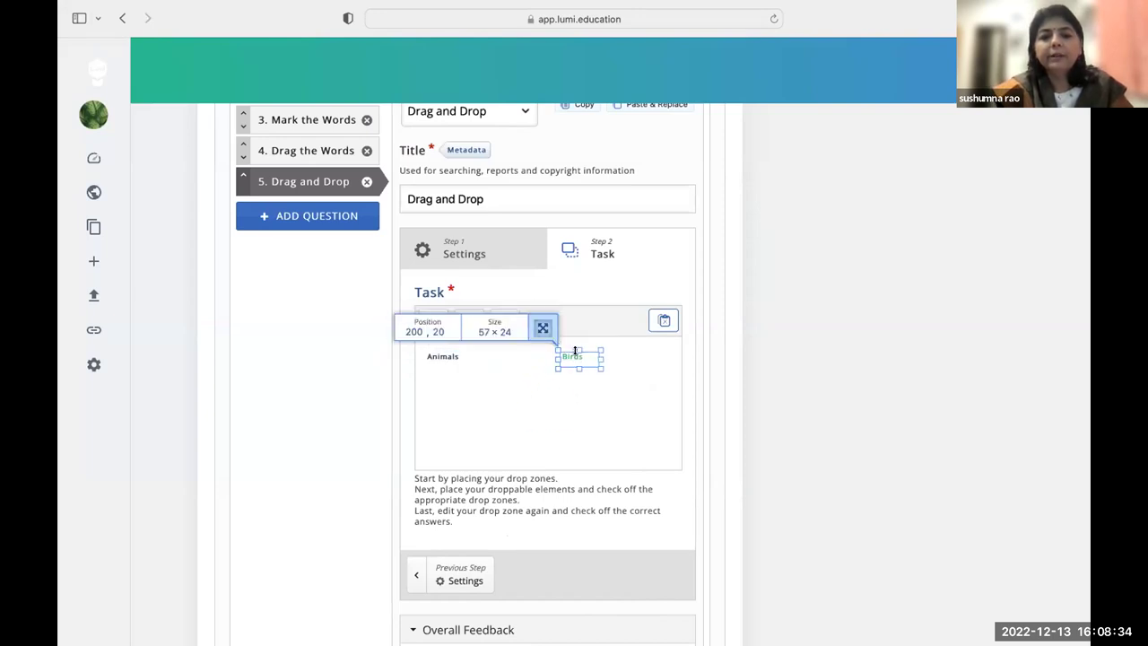
pyautogui.click(500, 417)
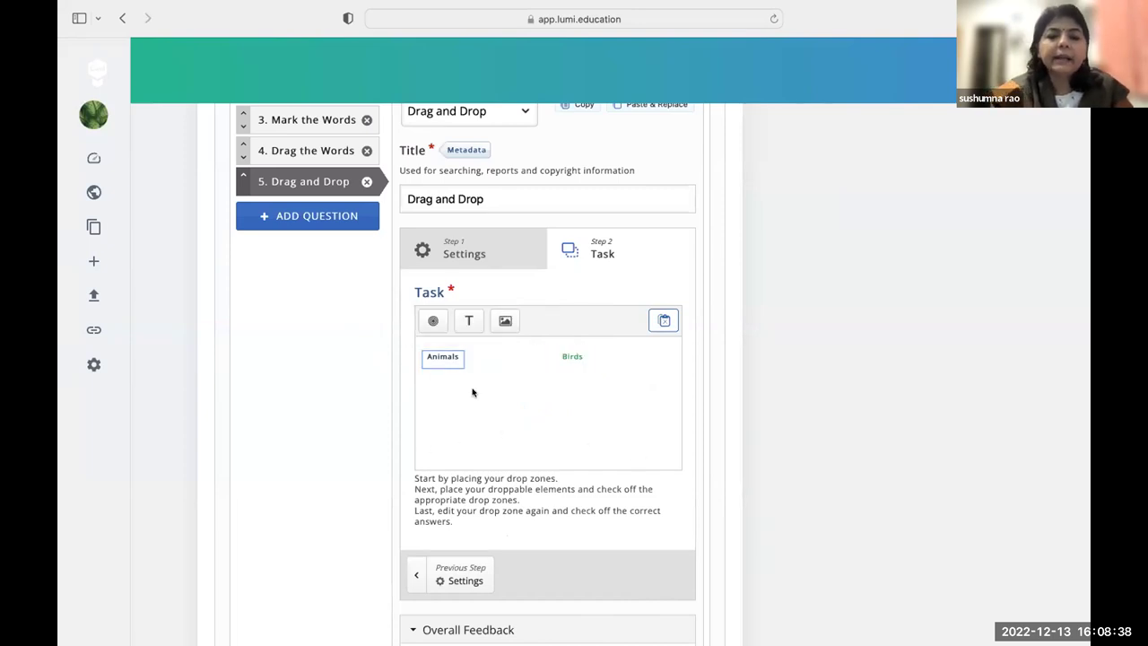
pyautogui.moveTo(444, 355); pyautogui.dragTo(465, 354)
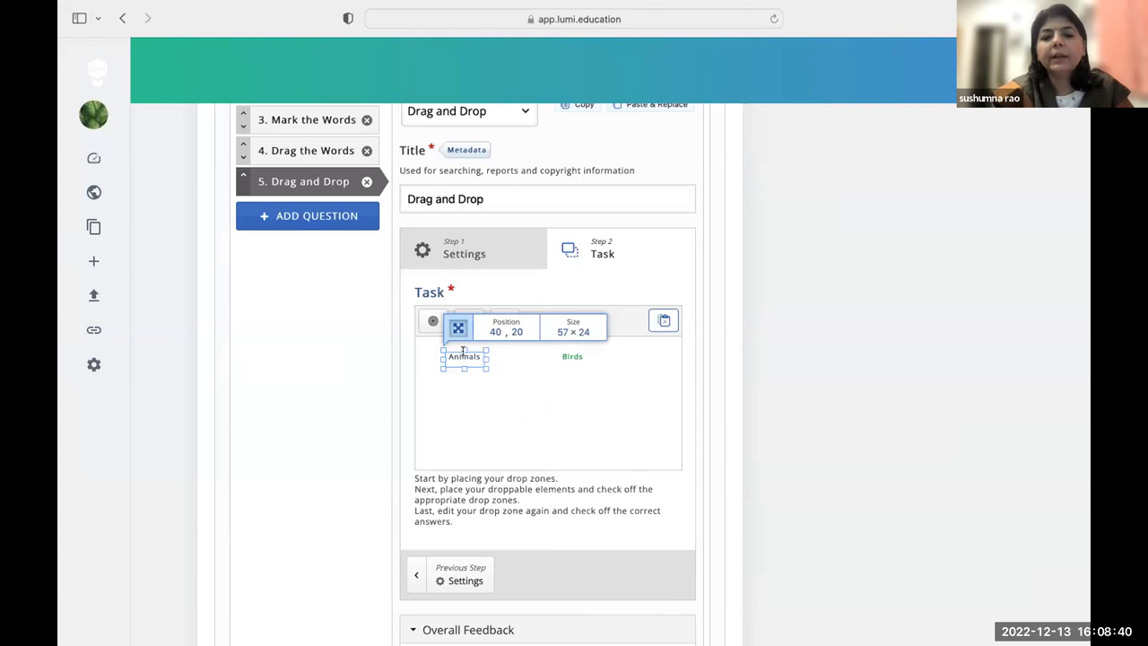
pyautogui.click(520, 392)
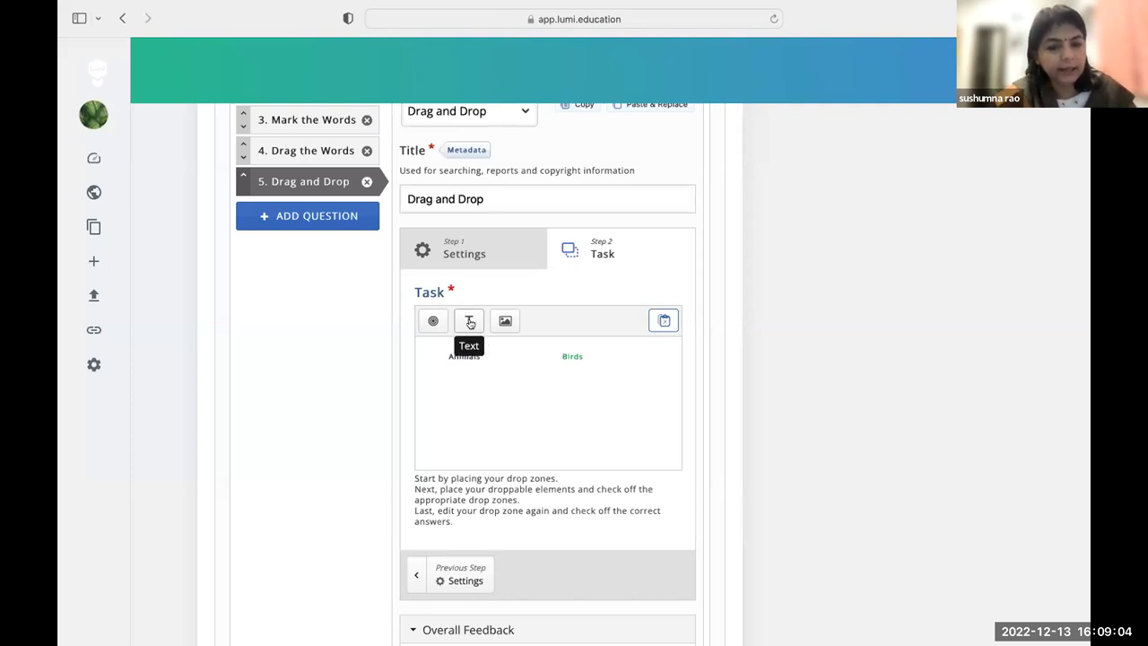
pyautogui.click(467, 366)
pyautogui.click(570, 368)
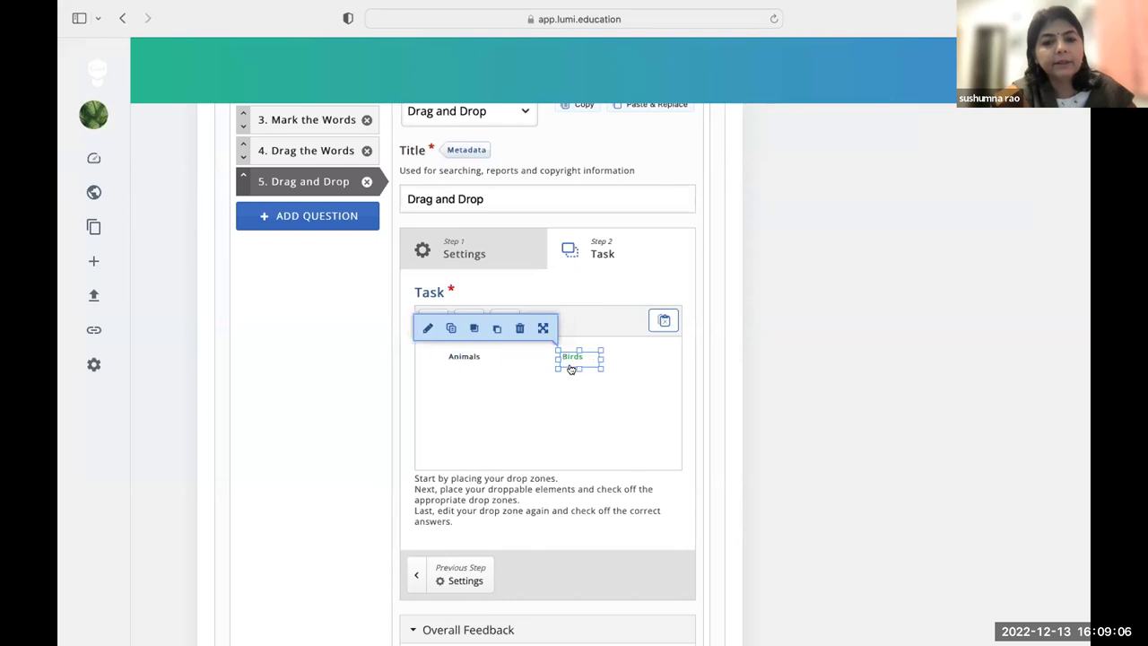
pyautogui.click(482, 399)
# Step: Add a text element reading Peacock and place it in the lower-left corner of the task area
pyautogui.click(468, 322)
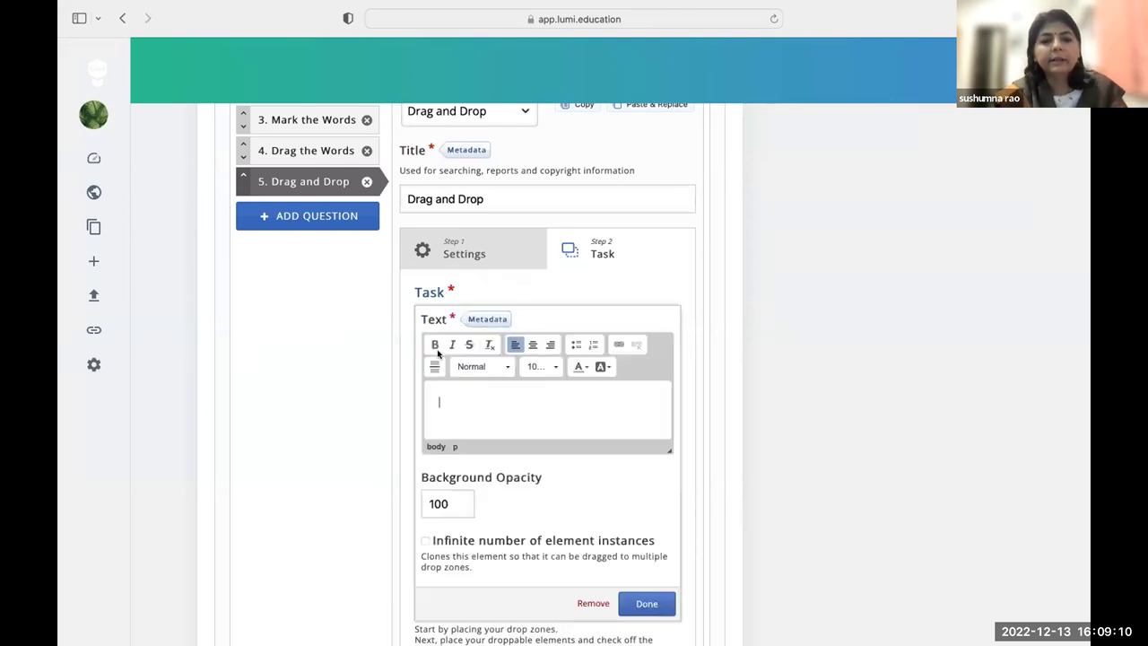
pyautogui.write('Peacock')
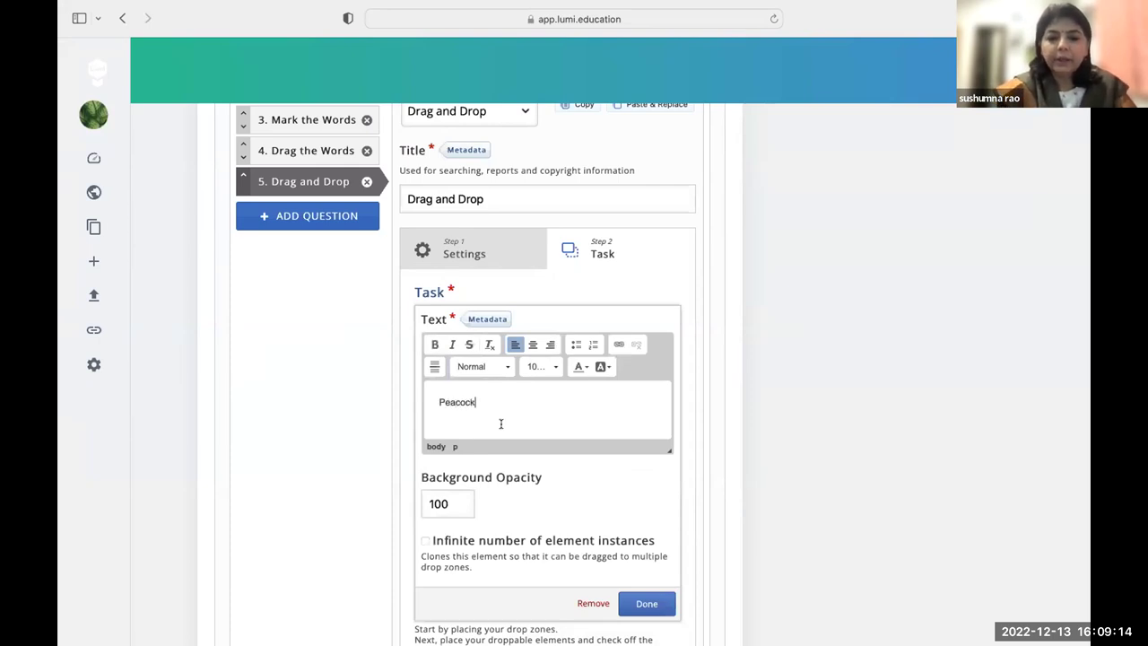
pyautogui.click(646, 603)
pyautogui.moveTo(544, 395); pyautogui.dragTo(441, 447)
# Step: Paste three copies of the Peacock text element and arrange them in a row beside the original along the task area's lower edge
pyautogui.click(441, 419)
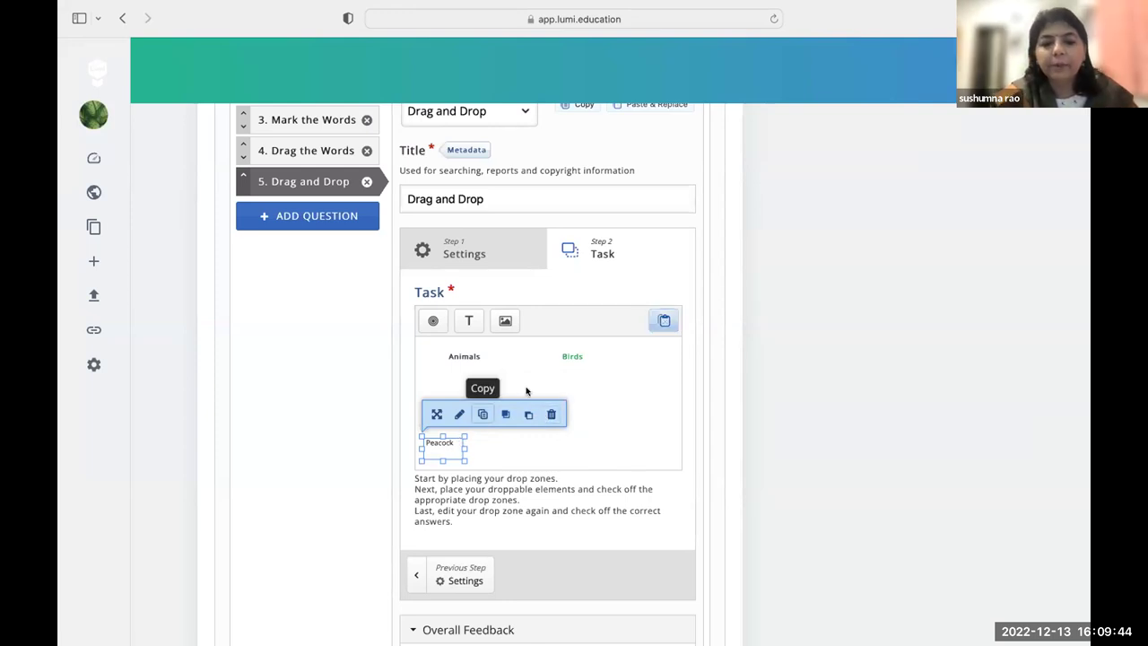
pyautogui.click(663, 320)
pyautogui.moveTo(531, 392); pyautogui.dragTo(487, 444)
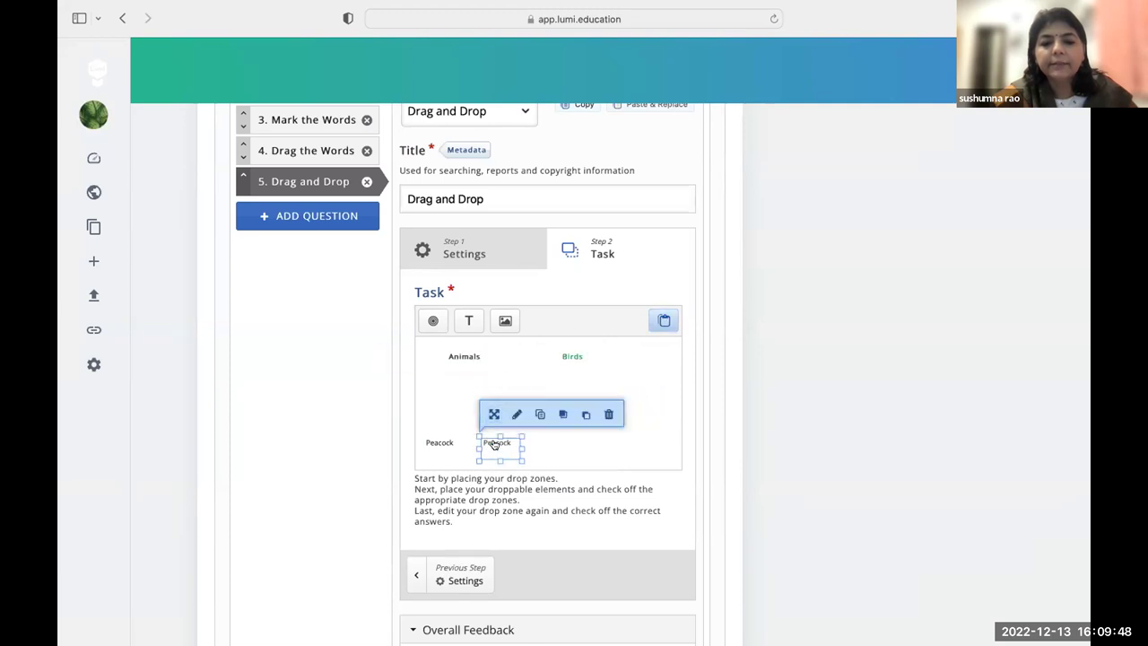
pyautogui.click(663, 321)
pyautogui.moveTo(541, 394); pyautogui.dragTo(556, 435)
pyautogui.click(663, 320)
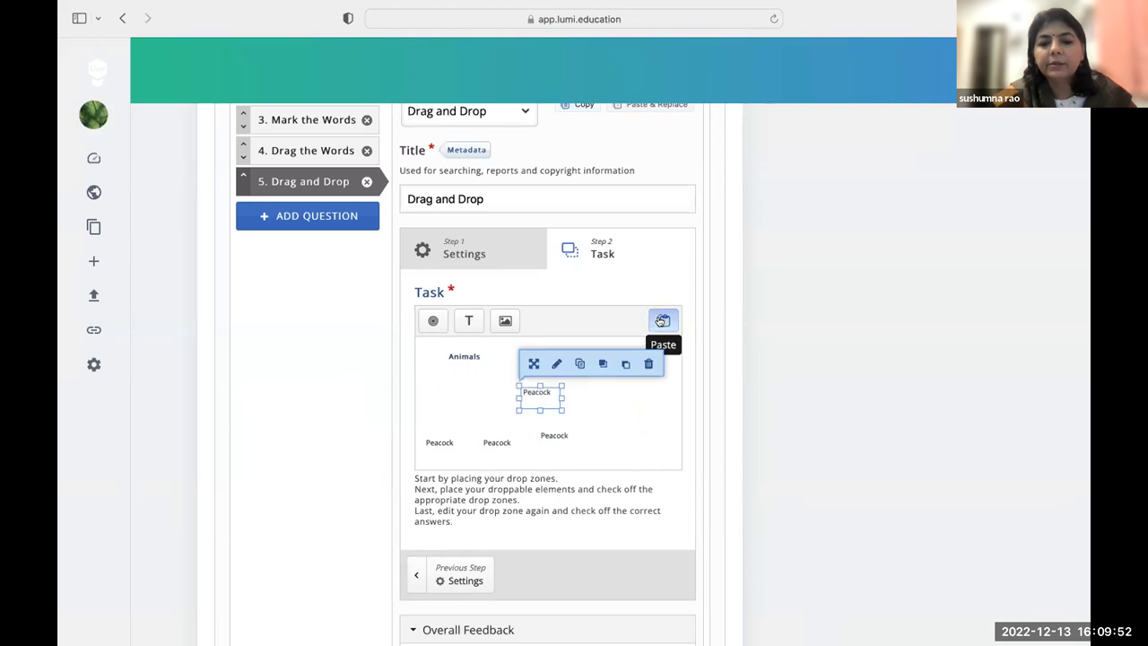
pyautogui.moveTo(540, 397); pyautogui.dragTo(622, 441)
pyautogui.click(562, 437)
# Step: Change the text of the second Peacock element in the row to Tiger
pyautogui.doubleClick(497, 440)
pyautogui.click(483, 357)
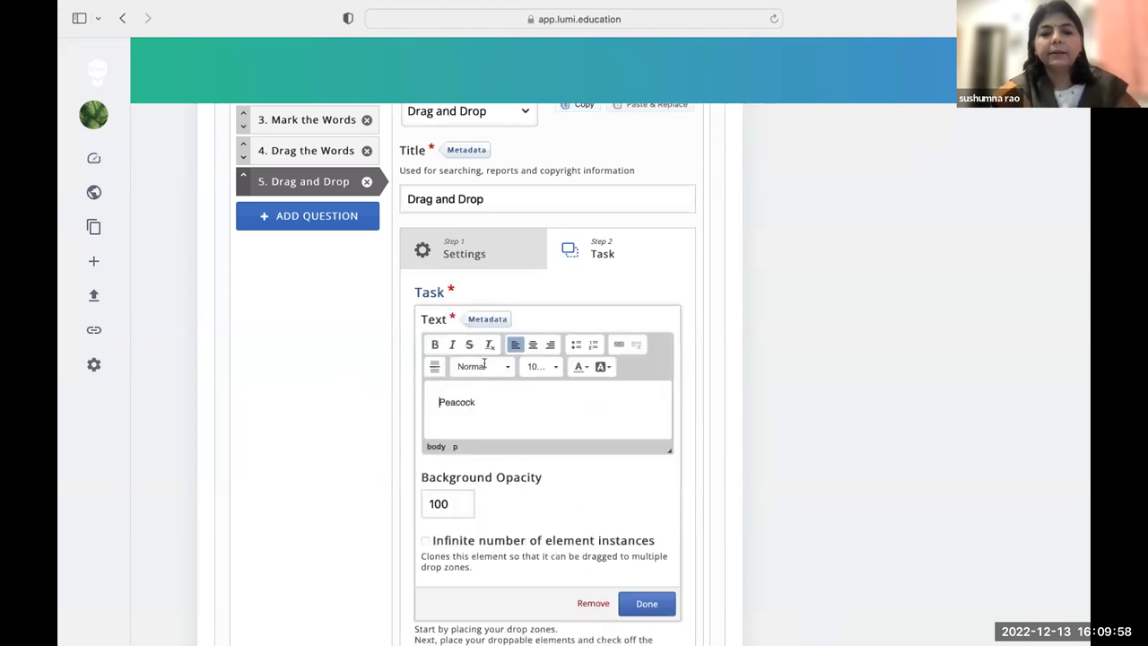
pyautogui.moveTo(477, 401); pyautogui.dragTo(316, 402)
pyautogui.write('Tiger')
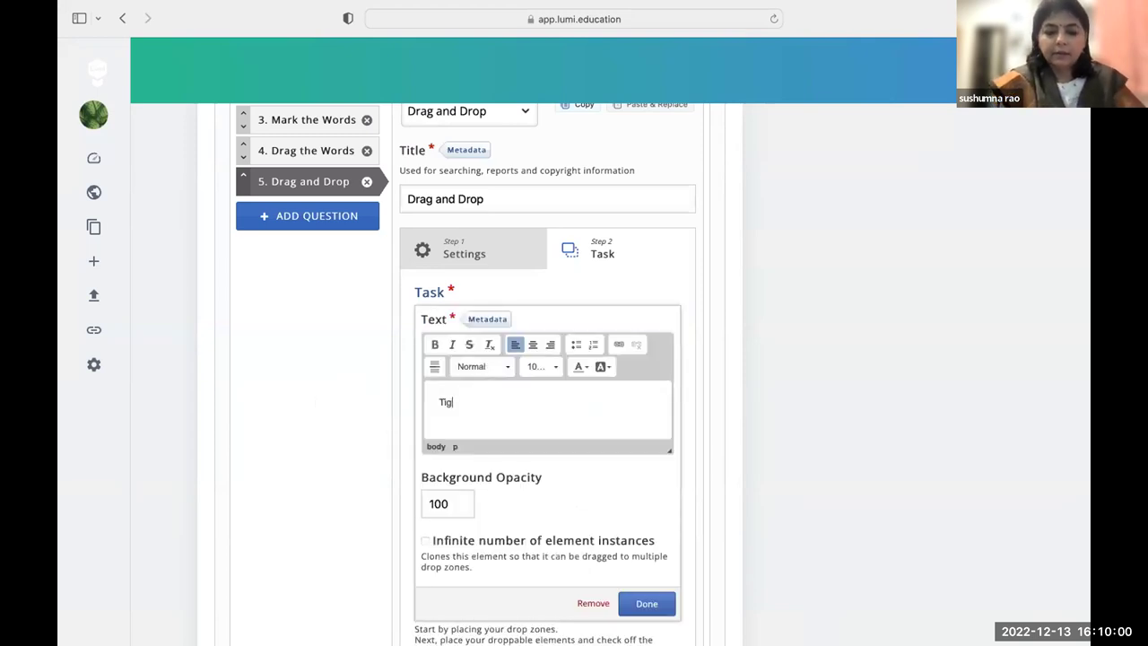
pyautogui.click(650, 605)
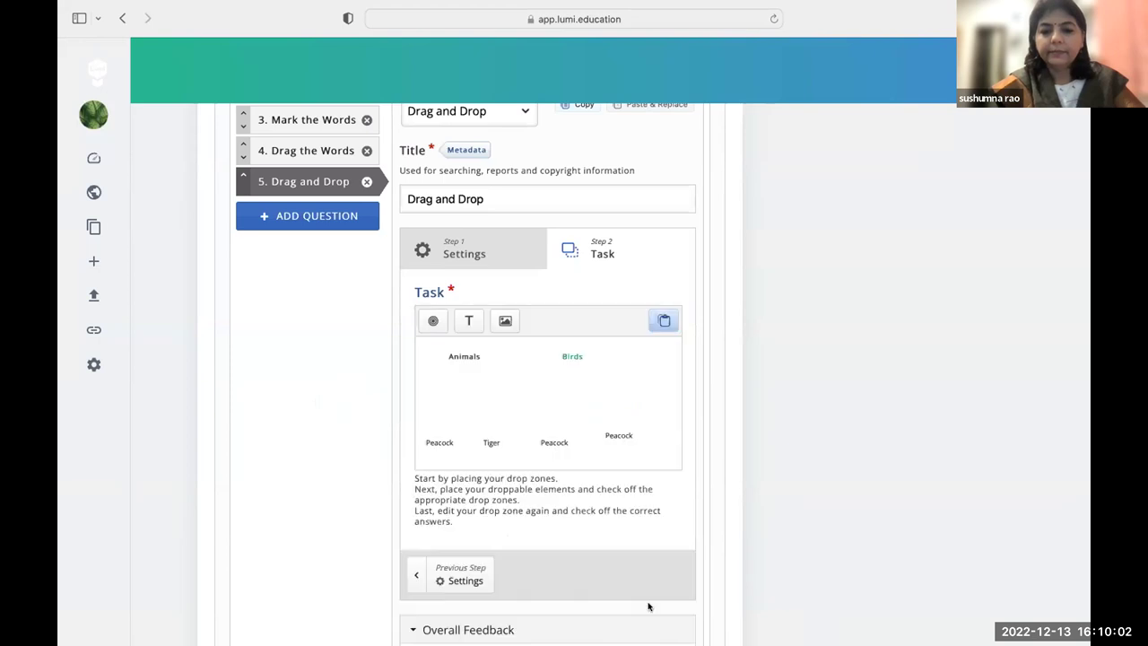
# Step: Change the text of the third element in the row to Sparrow
pyautogui.doubleClick(551, 447)
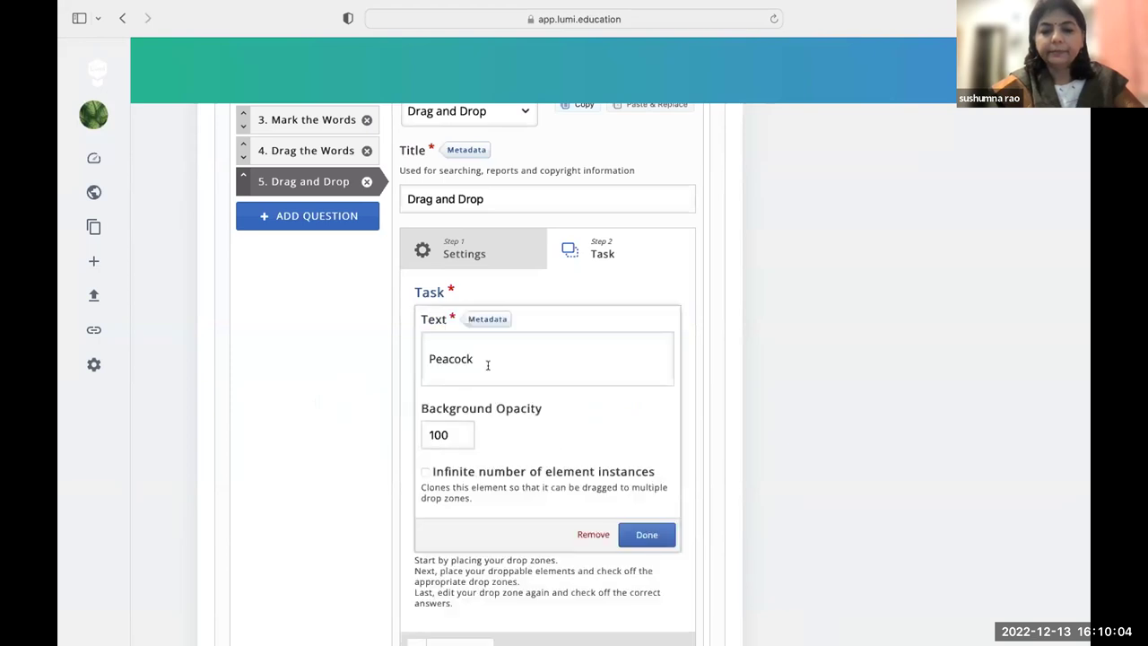
pyautogui.moveTo(485, 401); pyautogui.dragTo(385, 402)
pyautogui.write('Sparrow')
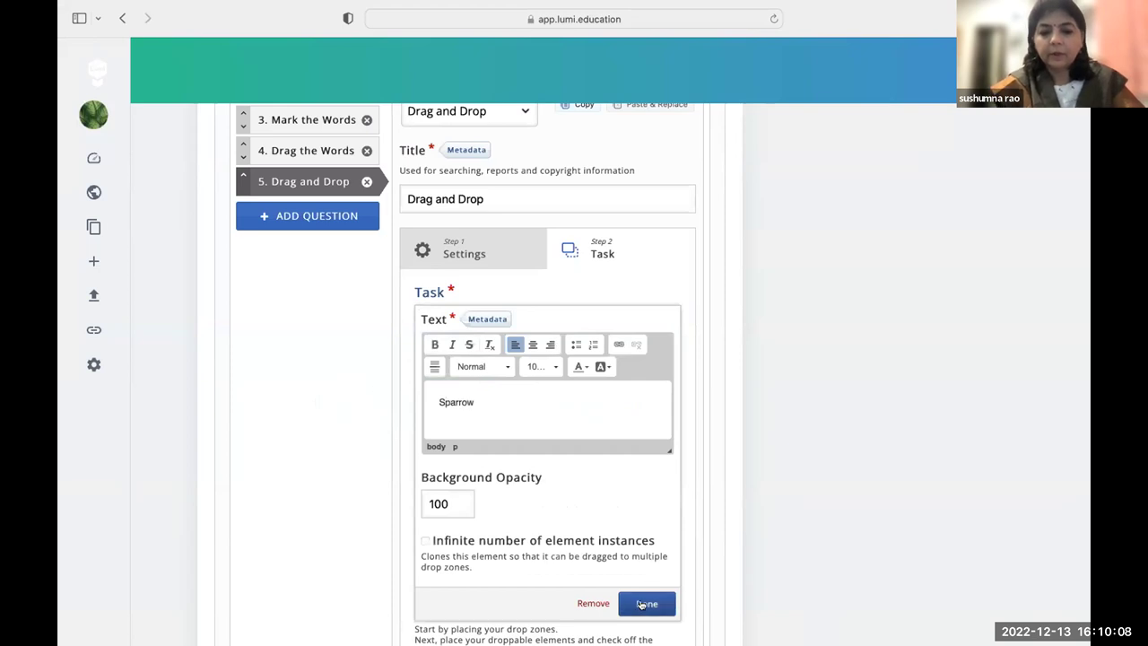
pyautogui.click(645, 603)
# Step: Change the text of the fourth element to Elephant and shift it down in line with the other words
pyautogui.doubleClick(610, 440)
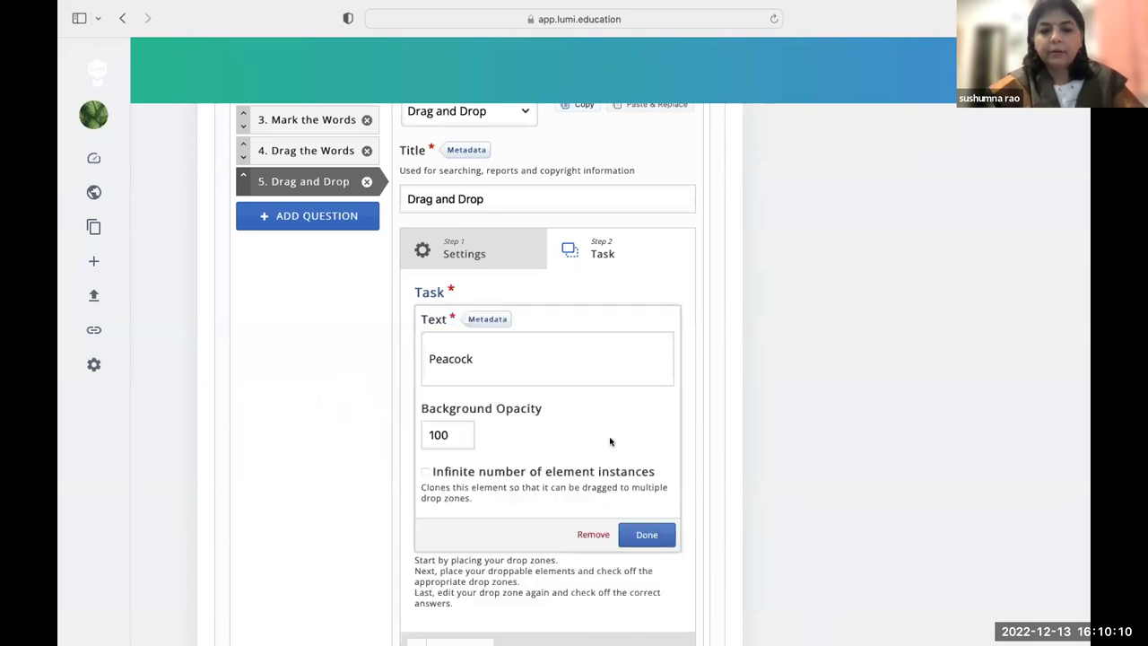
pyautogui.doubleClick(442, 401)
pyautogui.write('Elephant')
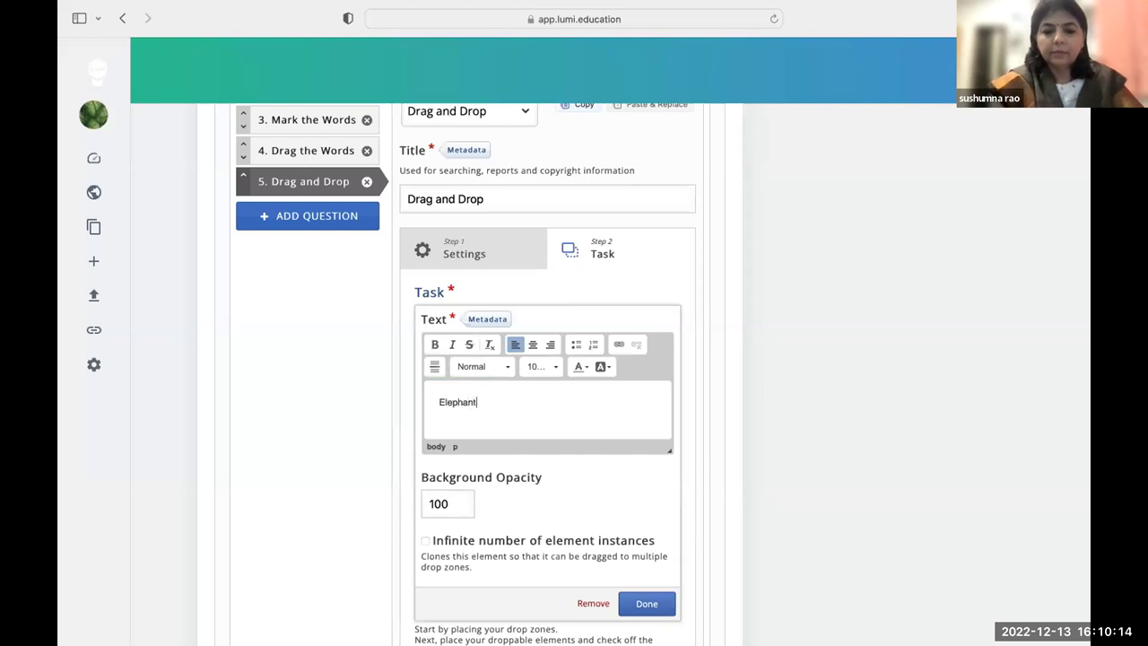
pyautogui.click(621, 602)
pyautogui.moveTo(621, 442); pyautogui.dragTo(624, 449)
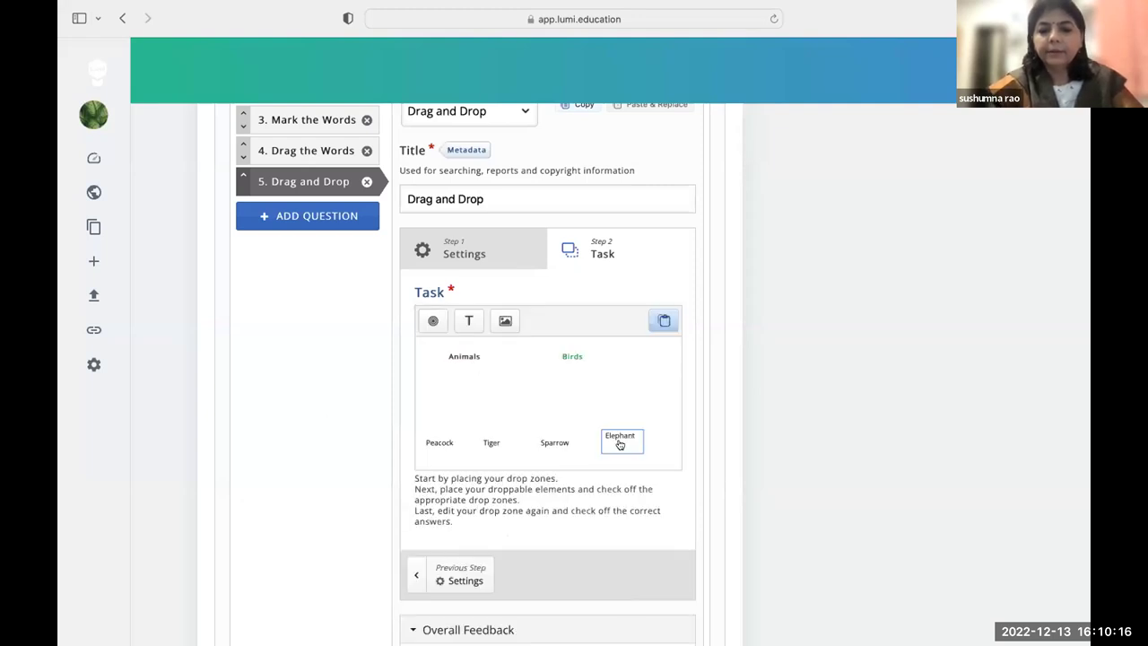
pyautogui.click(662, 437)
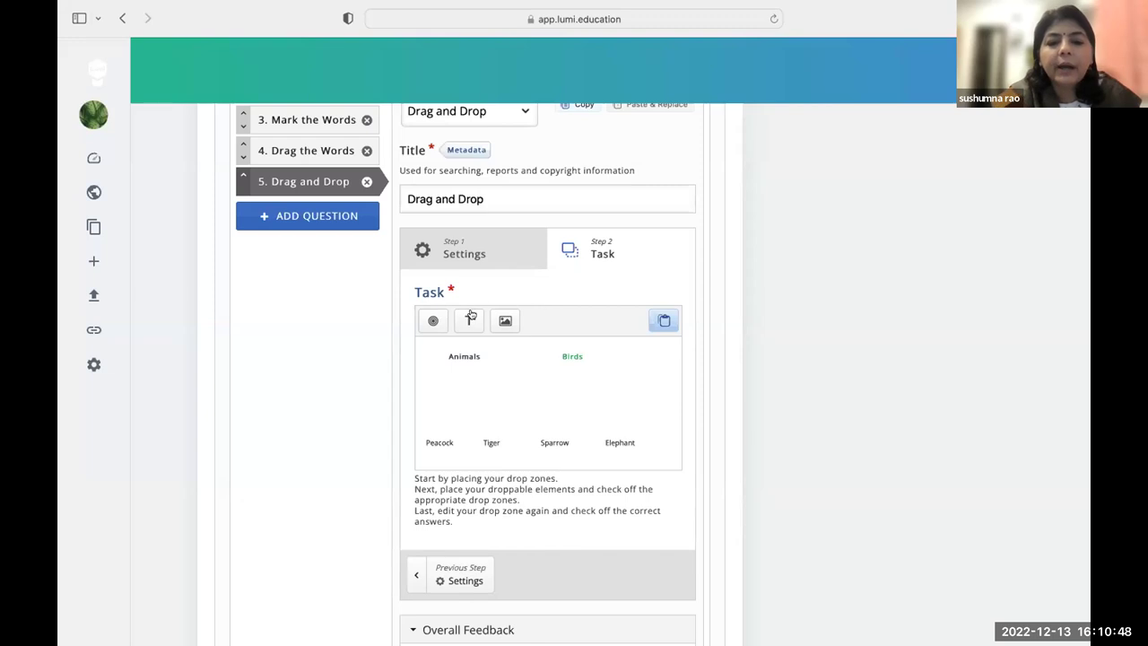
# Step: Add a drop zone labelled A with auto-align enabled and place it directly under the Animals label
pyautogui.click(435, 321)
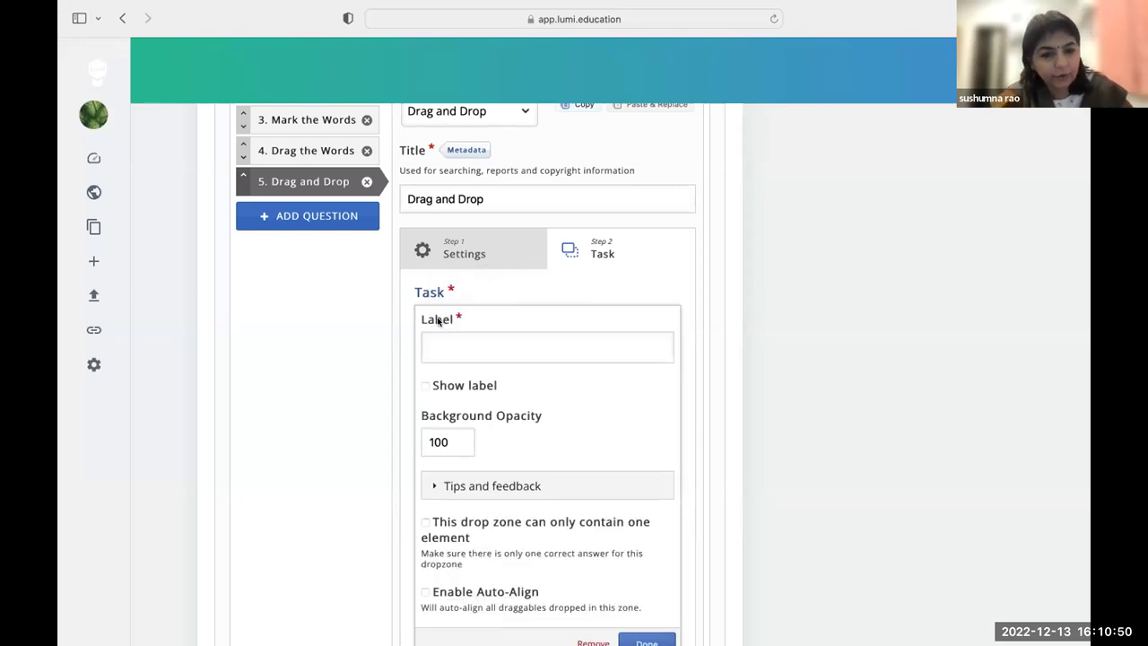
pyautogui.click(453, 347)
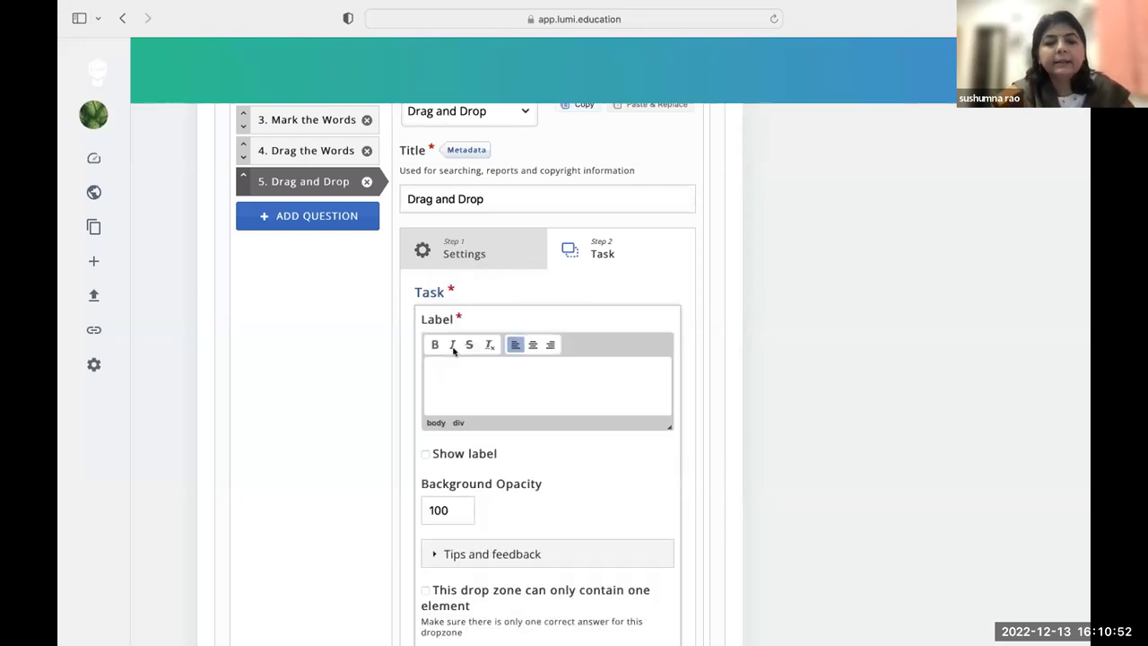
pyautogui.write('A')
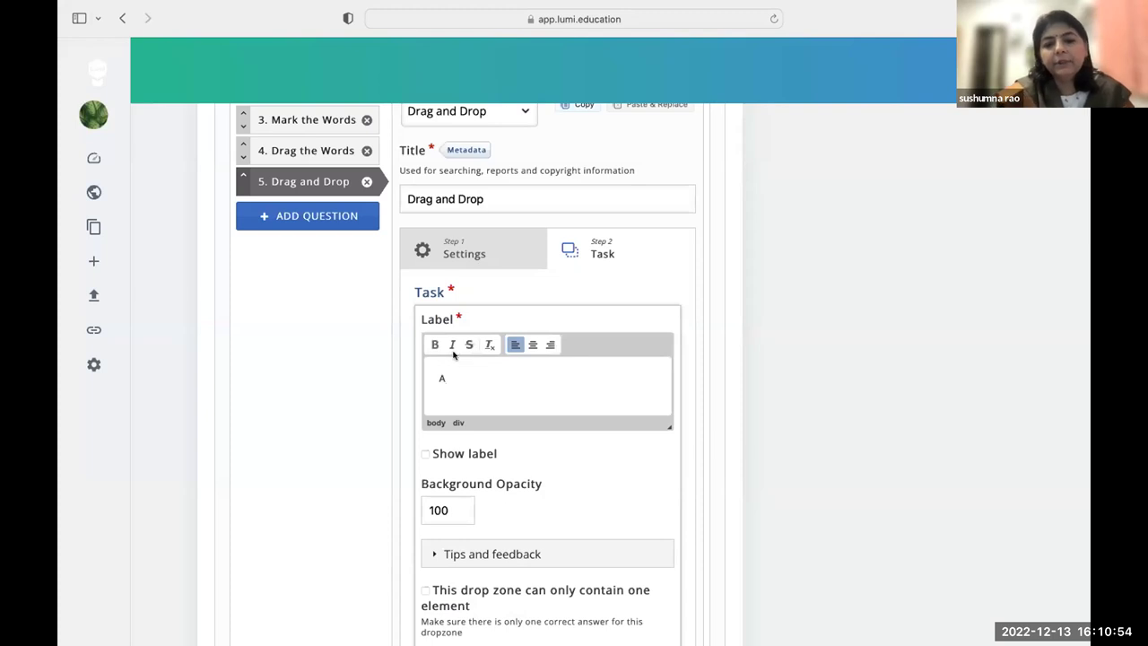
pyautogui.scroll(-2, 507, 504)
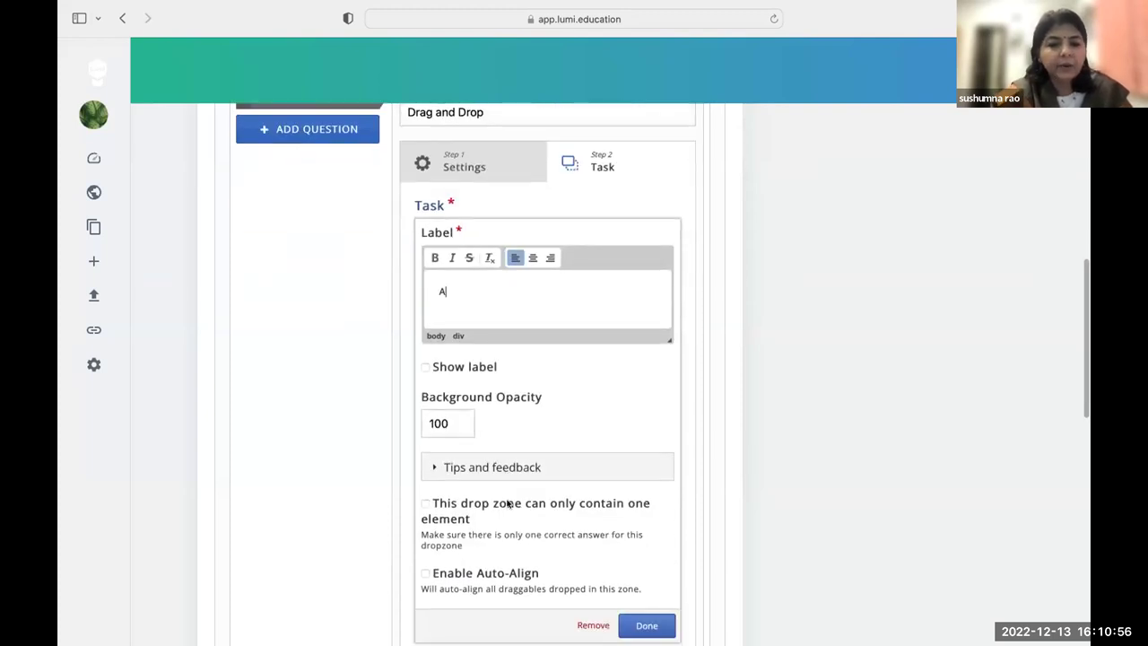
pyautogui.scroll(-2, 460, 534)
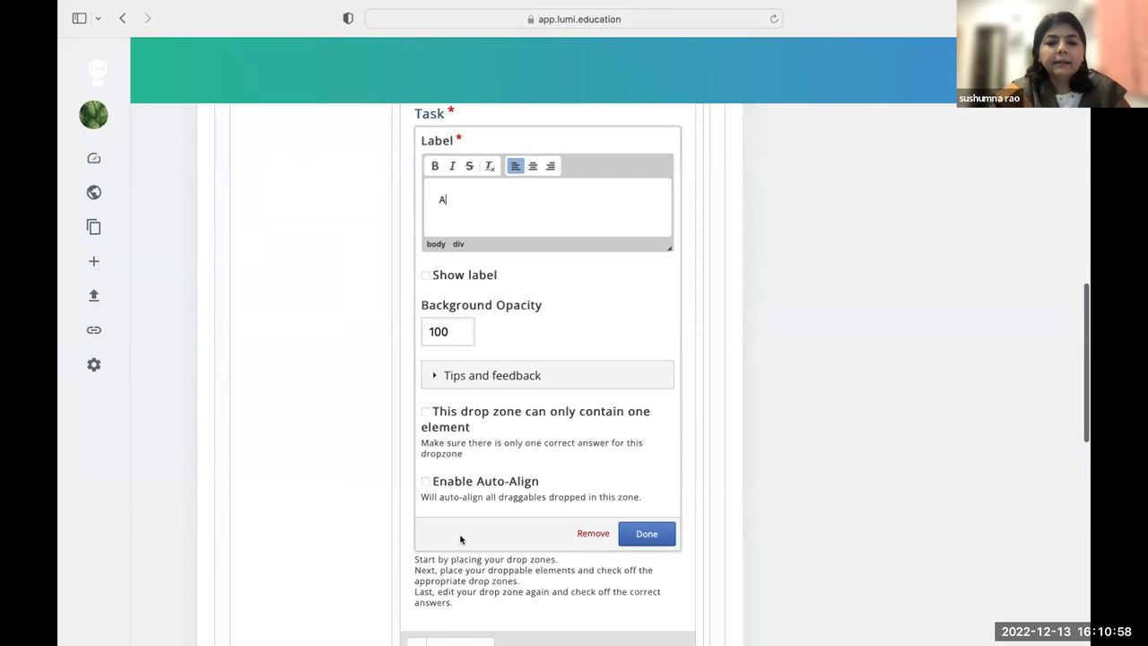
pyautogui.click(425, 481)
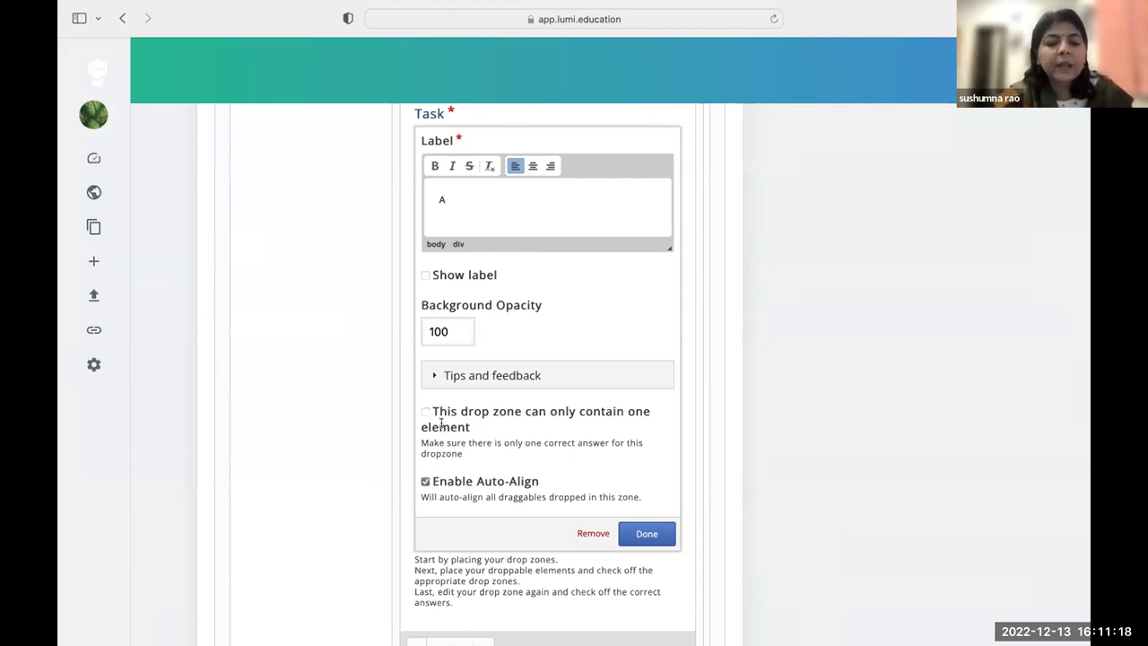
pyautogui.click(652, 541)
pyautogui.click(550, 230)
pyautogui.moveTo(547, 228); pyautogui.dragTo(466, 216)
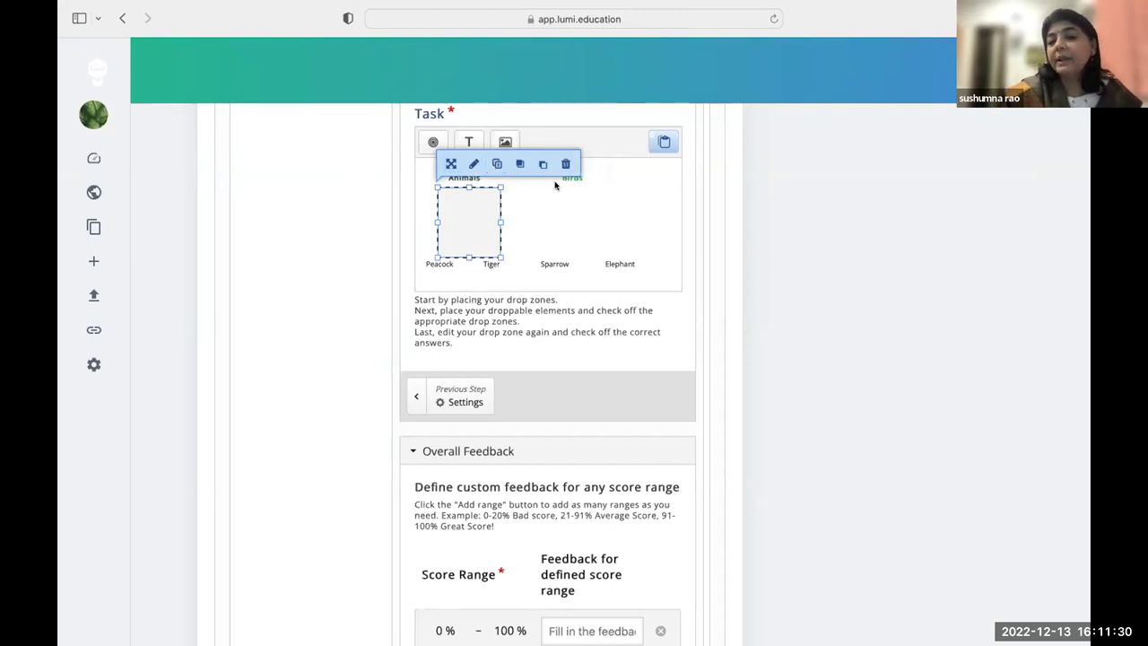
pyautogui.click(566, 212)
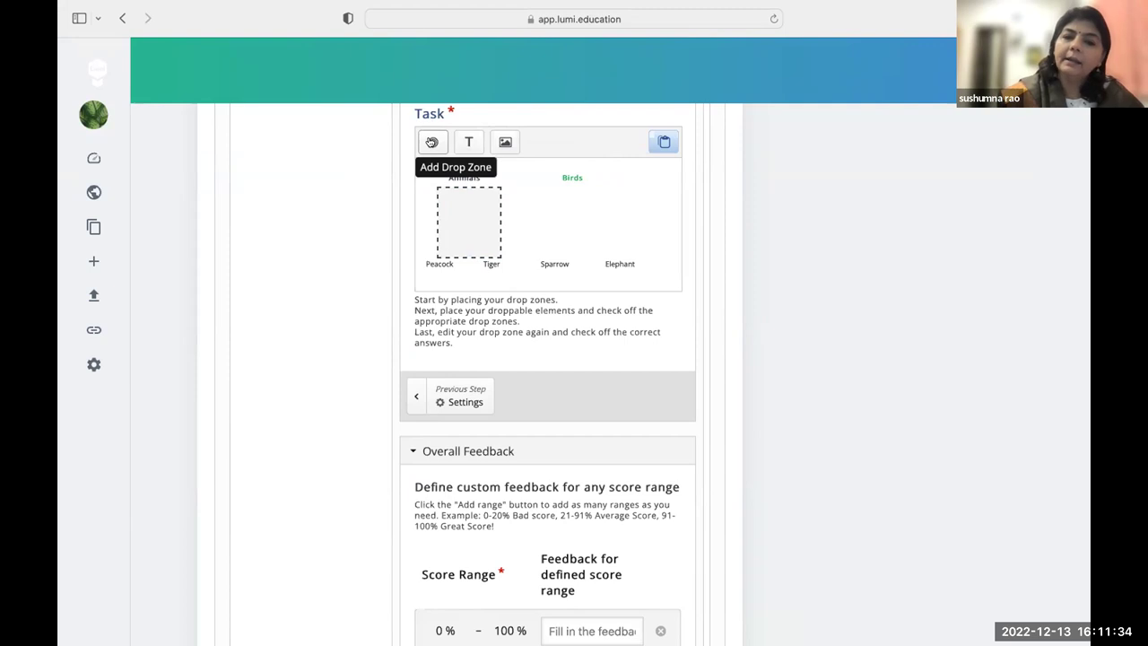
# Step: Add a drop zone labelled B with auto-align enabled and place it directly under the Birds label
pyautogui.click(431, 142)
pyautogui.click(461, 171)
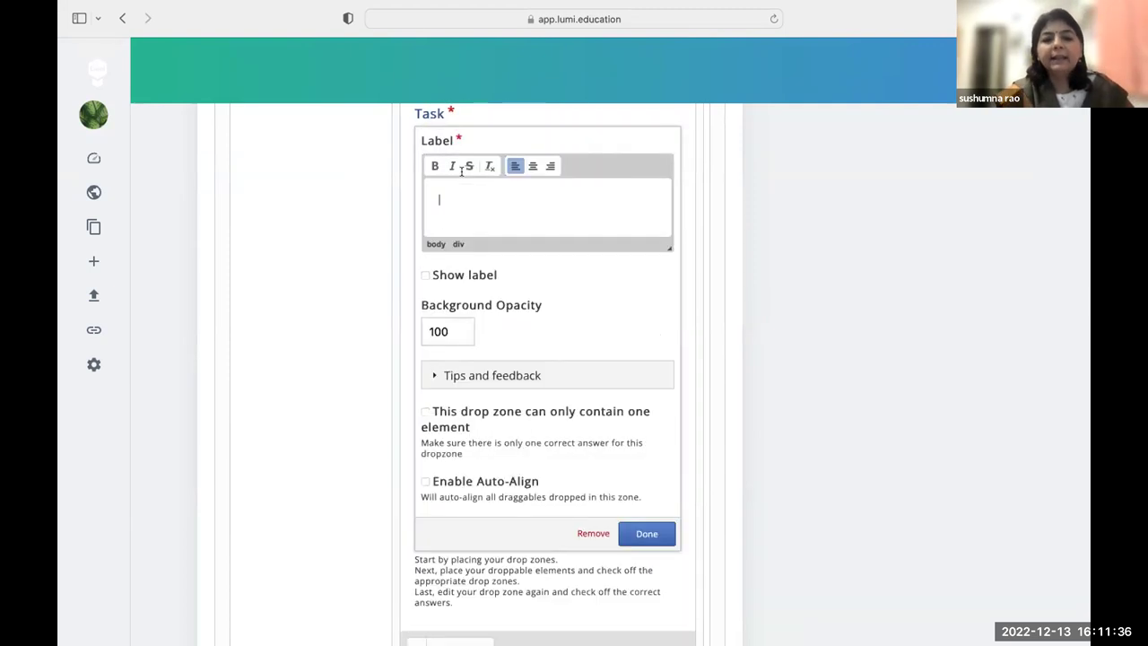
pyautogui.write('B')
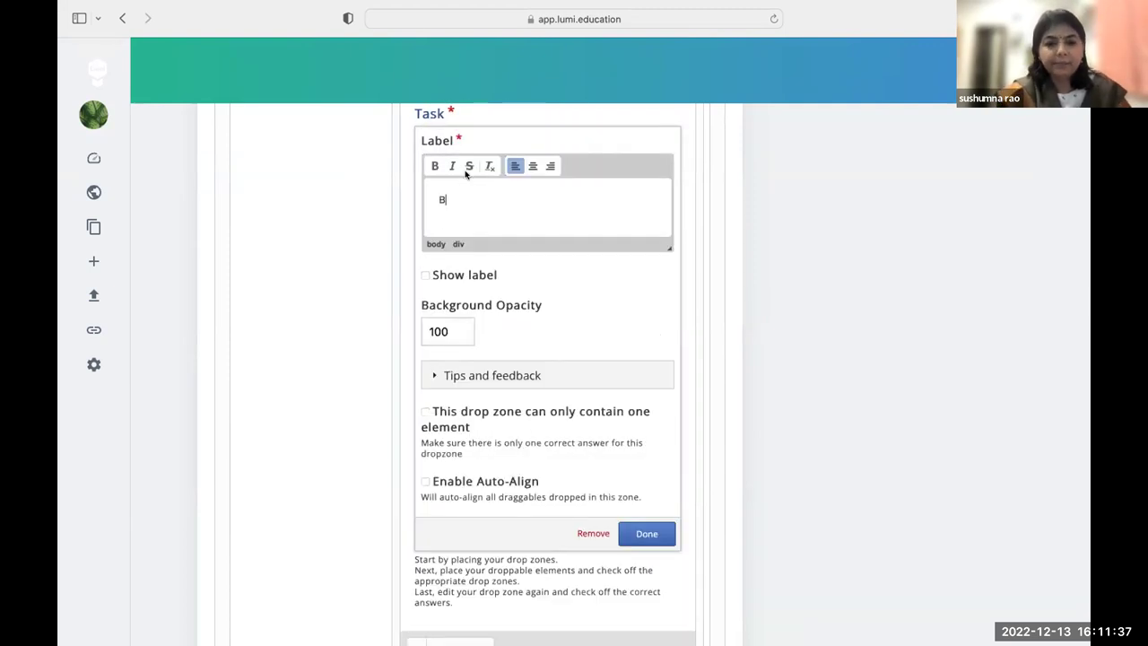
pyautogui.click(424, 481)
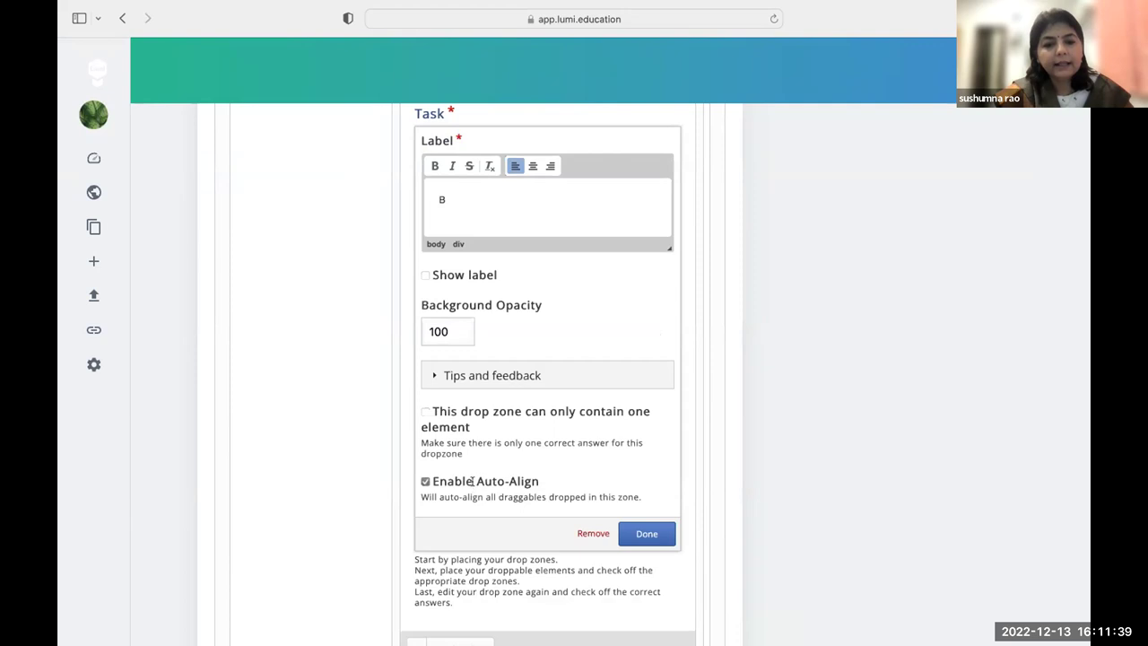
pyautogui.click(638, 533)
pyautogui.moveTo(535, 224); pyautogui.dragTo(554, 270)
pyautogui.moveTo(583, 220); pyautogui.dragTo(614, 218)
# Step: Move the Peacock, Tiger, Sparrow and Elephant elements slightly down, clear of the two drop zones
pyautogui.click(440, 263)
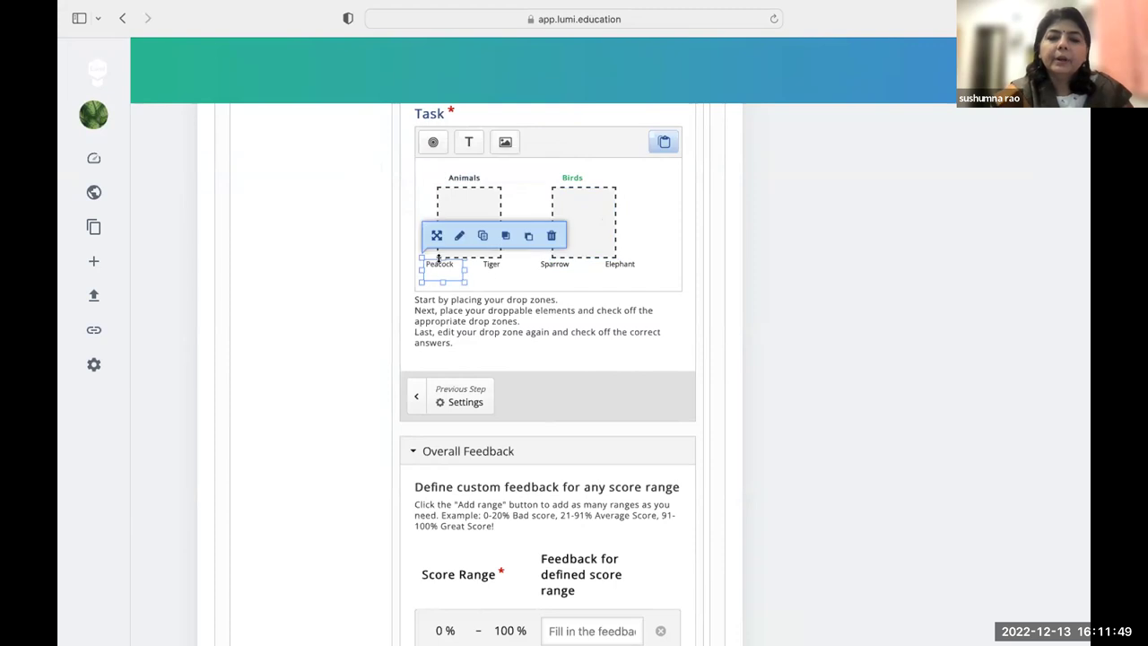
pyautogui.click(488, 263)
pyautogui.moveTo(440, 266); pyautogui.dragTo(608, 275)
pyautogui.click(607, 264)
# Step: Review the settings of drop zone A under the Animals label and close them without changes
pyautogui.click(489, 200)
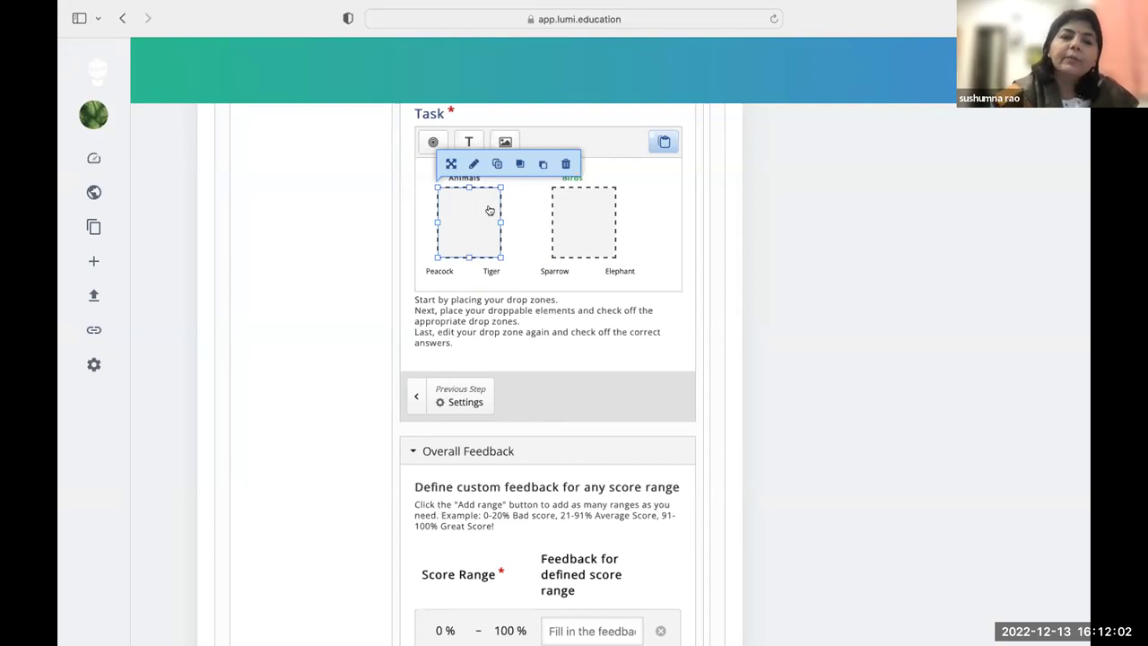
pyautogui.doubleClick(485, 212)
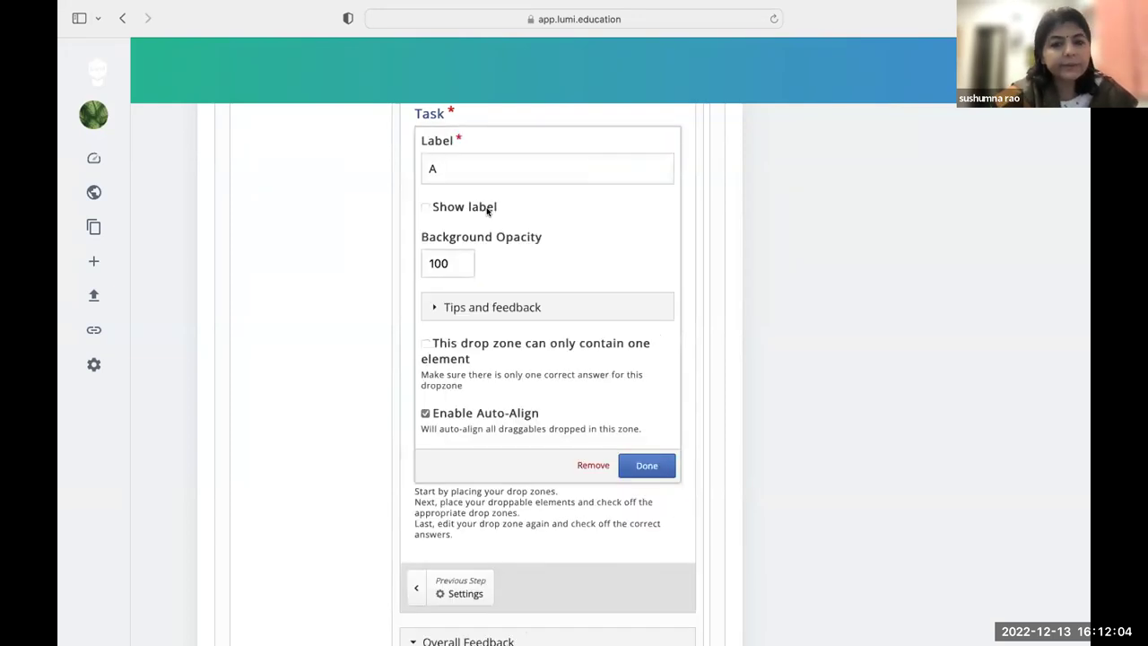
pyautogui.scroll(2, 502, 356)
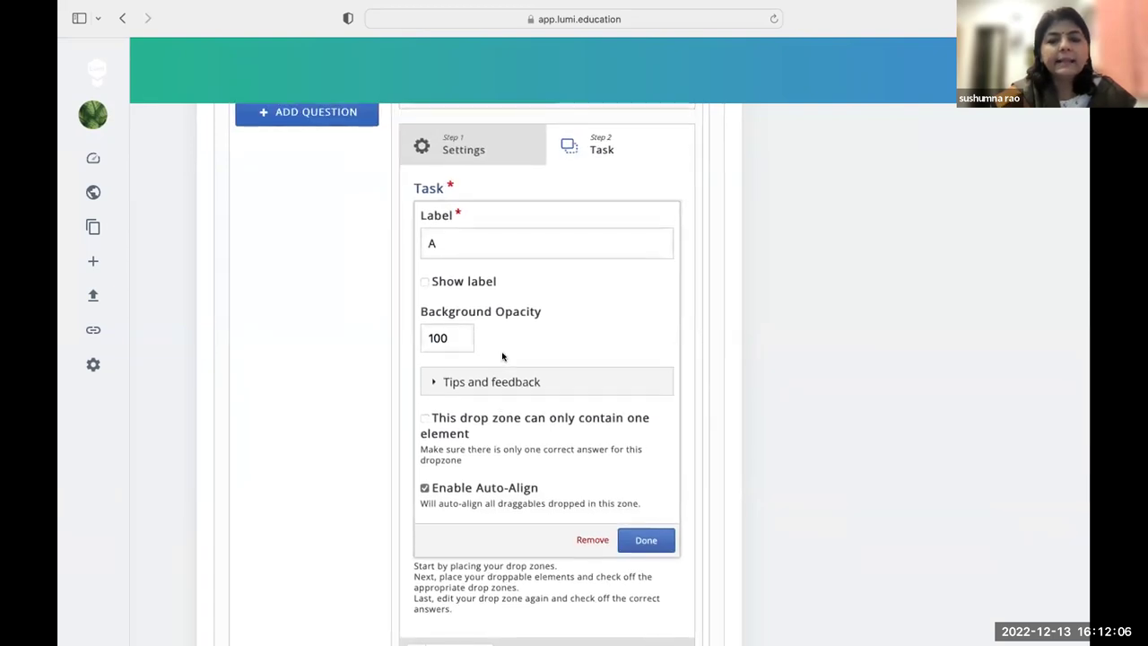
pyautogui.click(640, 540)
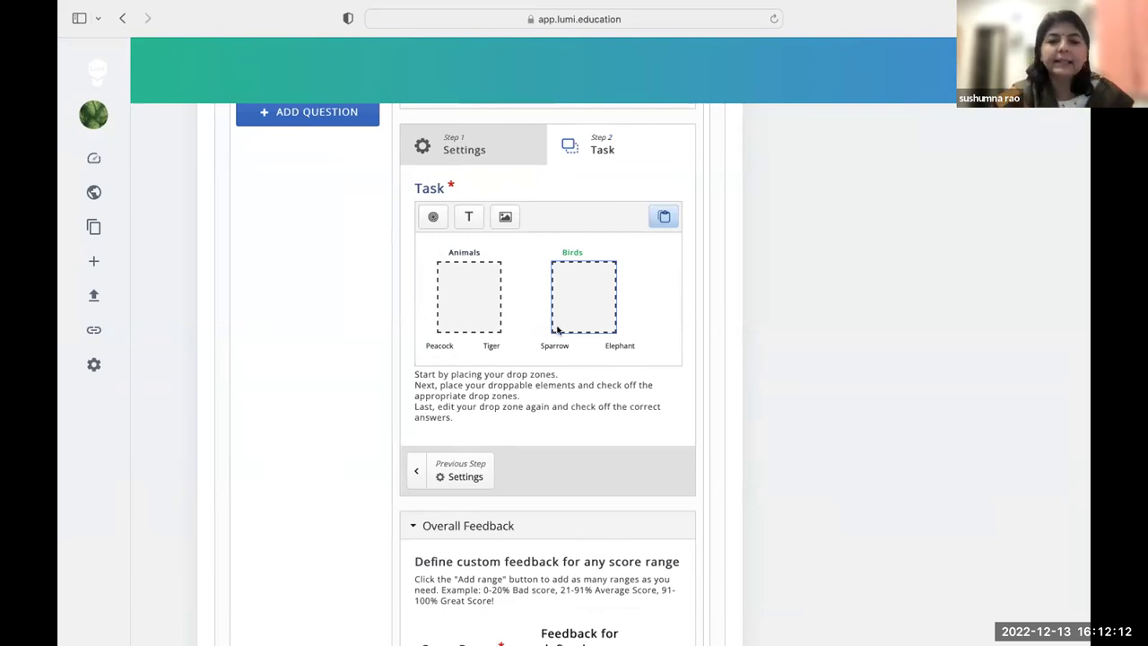
# Step: Make the Peacock and Tiger elements draggable into all drop zones, A and B
pyautogui.doubleClick(446, 347)
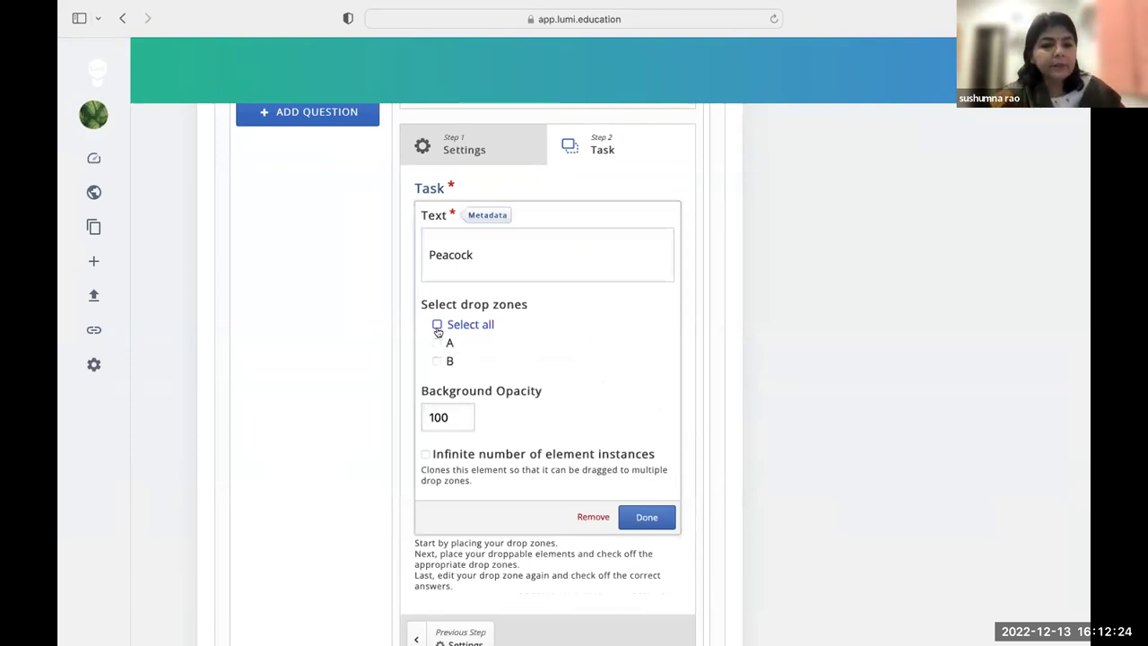
pyautogui.click(436, 323)
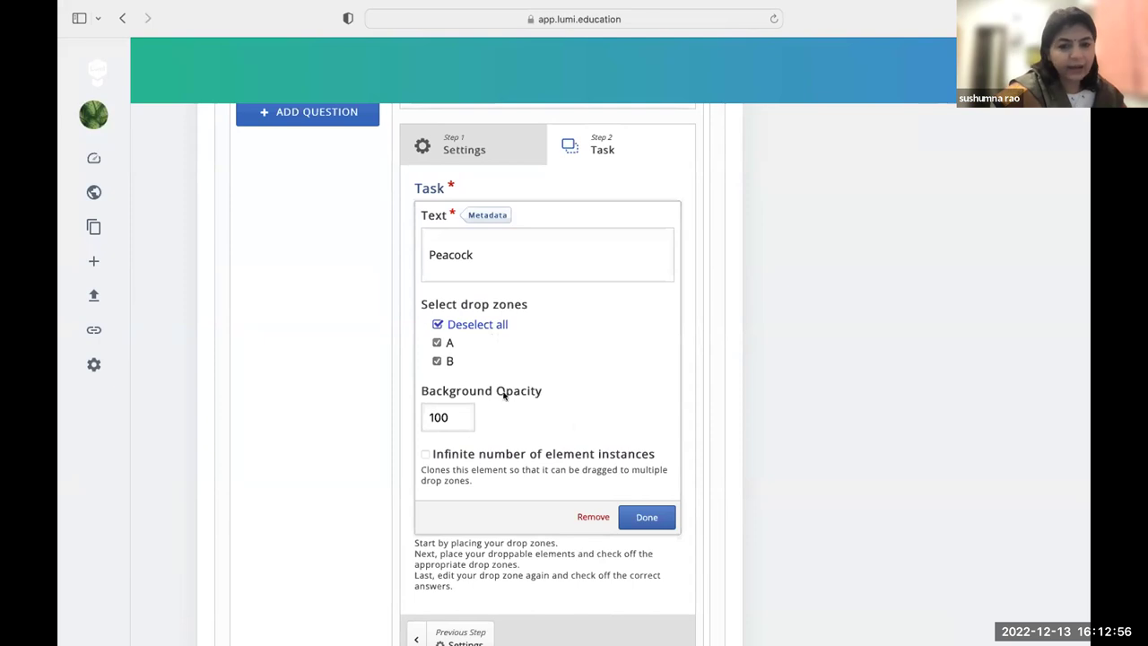
pyautogui.click(634, 517)
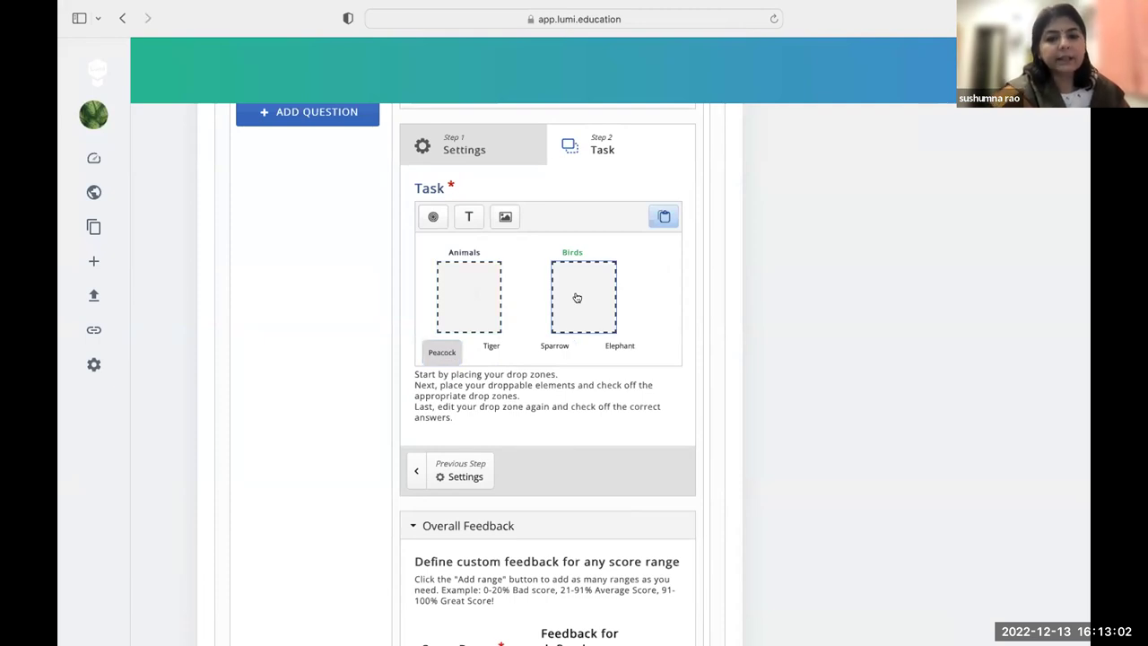
pyautogui.doubleClick(496, 346)
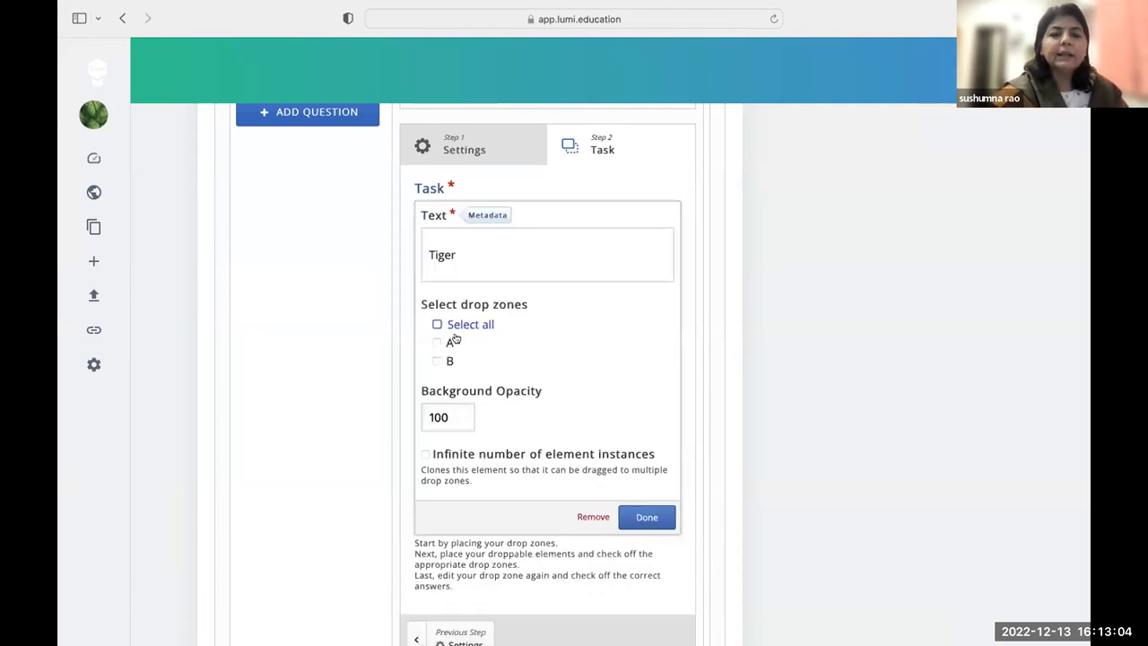
pyautogui.click(437, 326)
pyautogui.click(654, 517)
# Step: Make the Sparrow and Elephant elements draggable into both drop zones, A and B
pyautogui.click(550, 352)
pyautogui.doubleClick(550, 353)
pyautogui.click(437, 324)
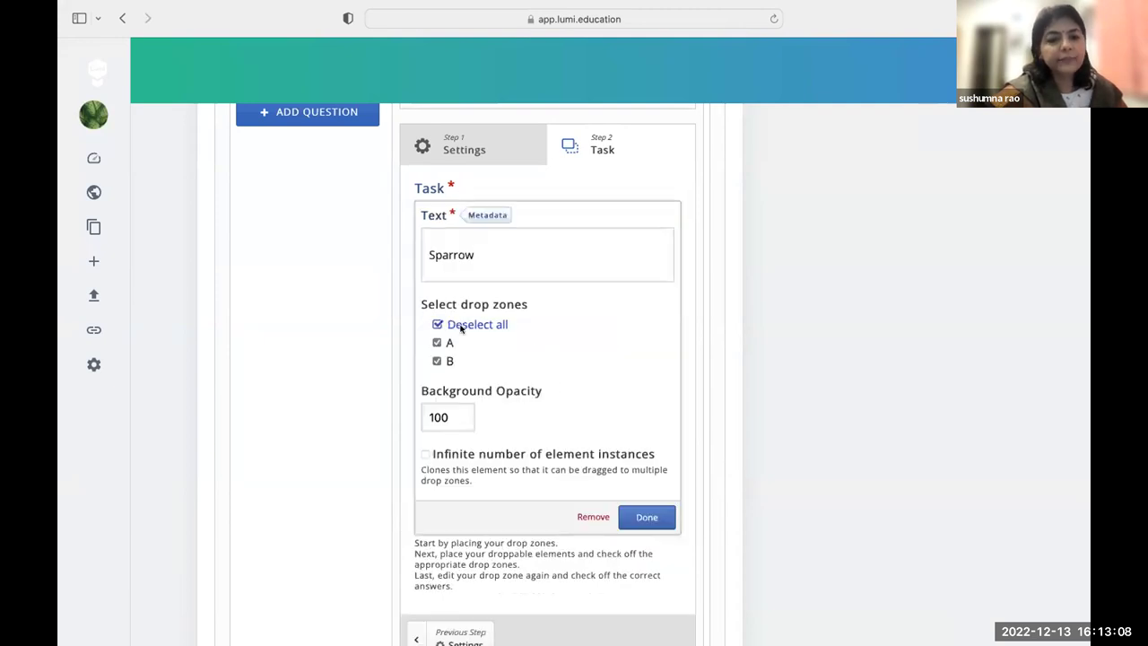
pyautogui.click(656, 514)
pyautogui.click(625, 353)
pyautogui.doubleClick(625, 352)
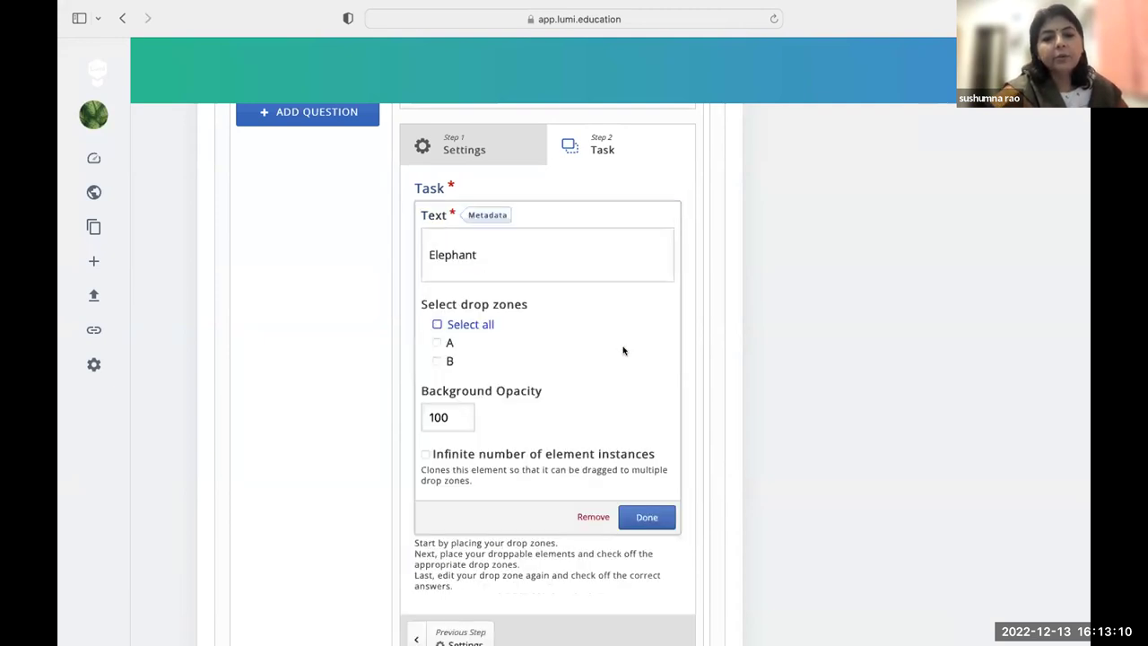
pyautogui.click(437, 325)
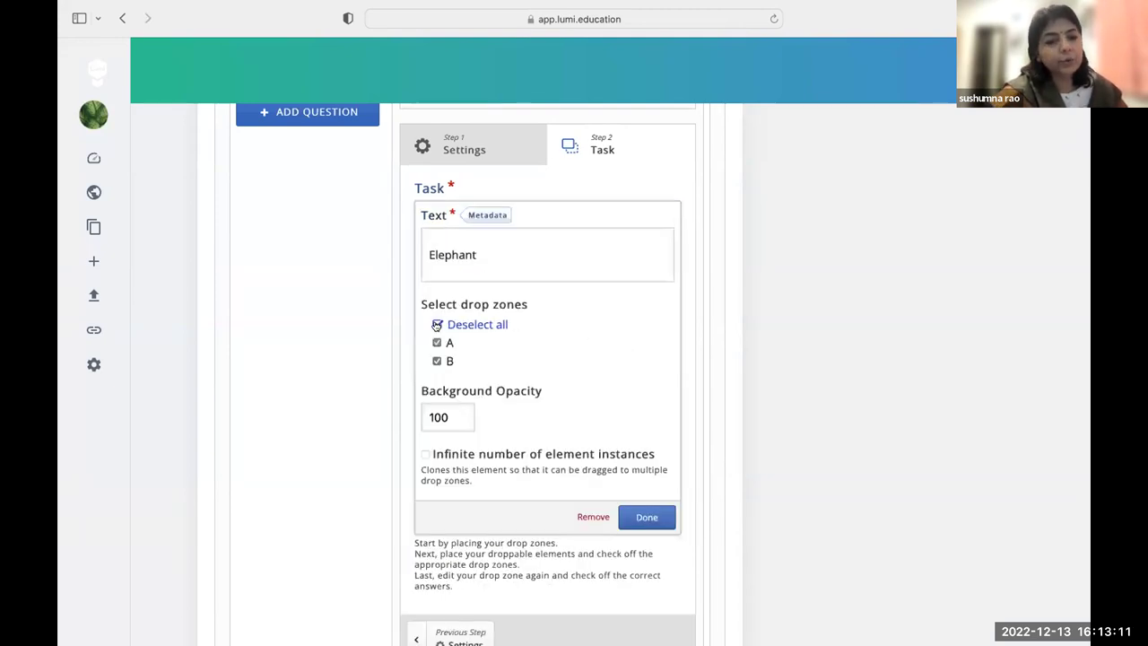
pyautogui.click(644, 517)
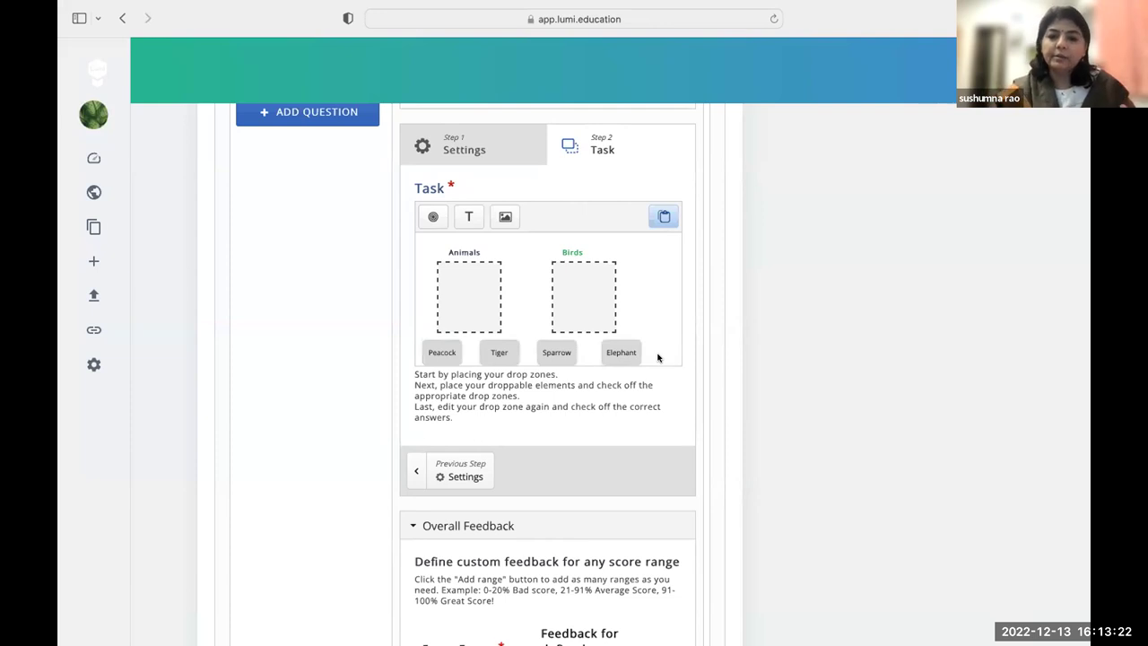
# Step: Set Tiger and Elephant as the correct elements for drop zone A under the Animals label
pyautogui.doubleClick(466, 288)
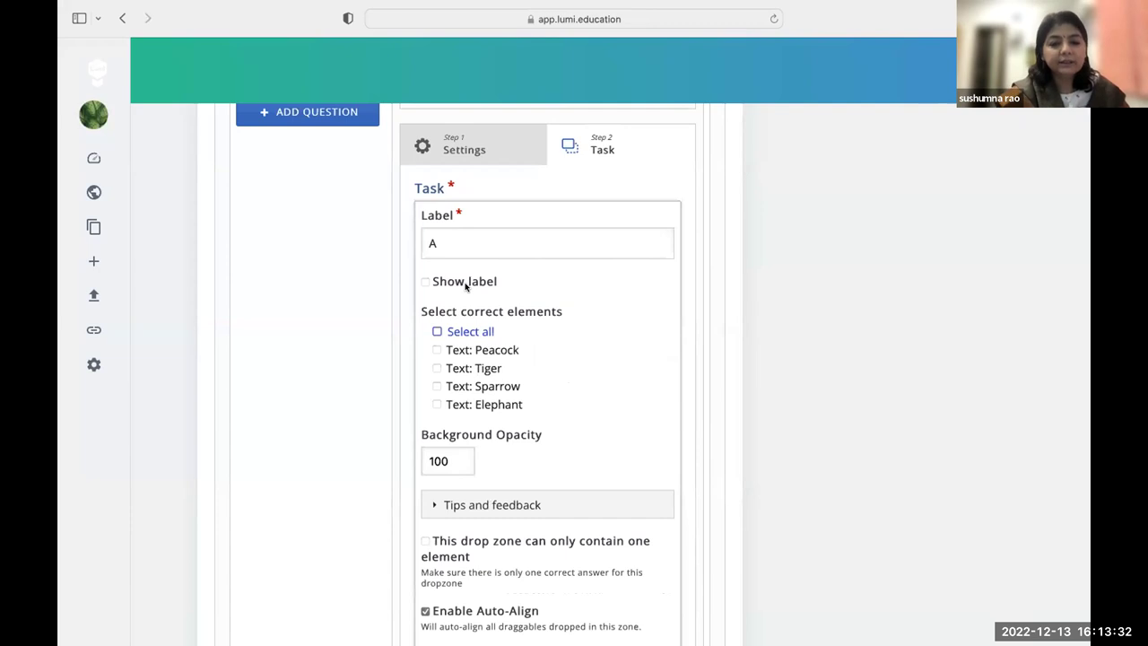
pyautogui.click(436, 368)
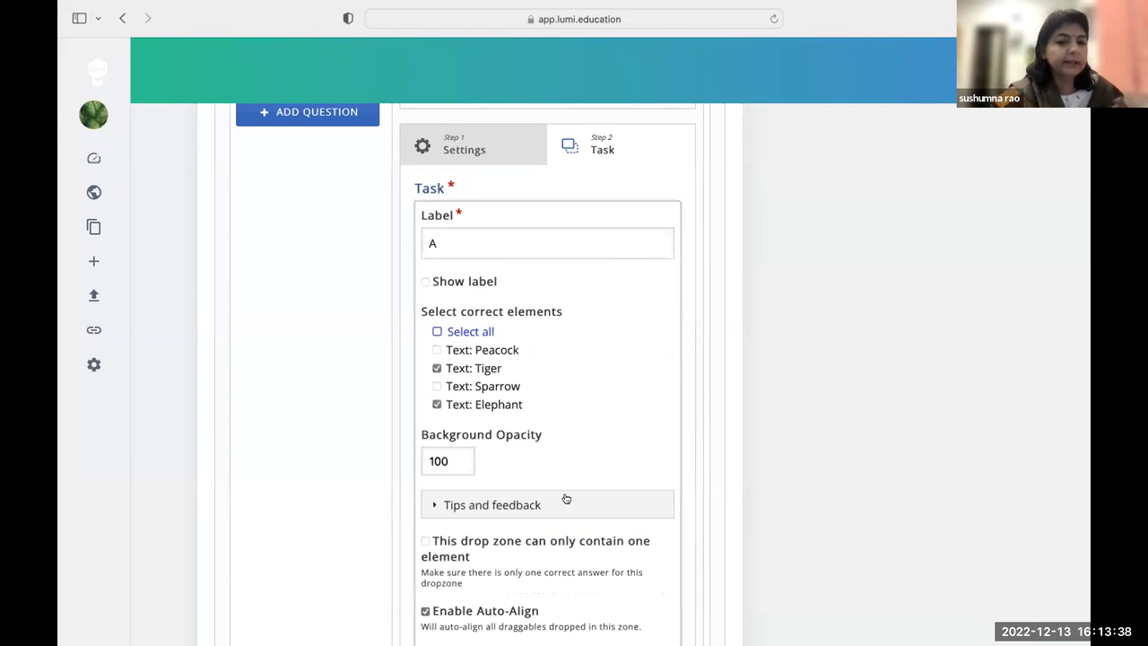
pyautogui.scroll(-3, 565, 498)
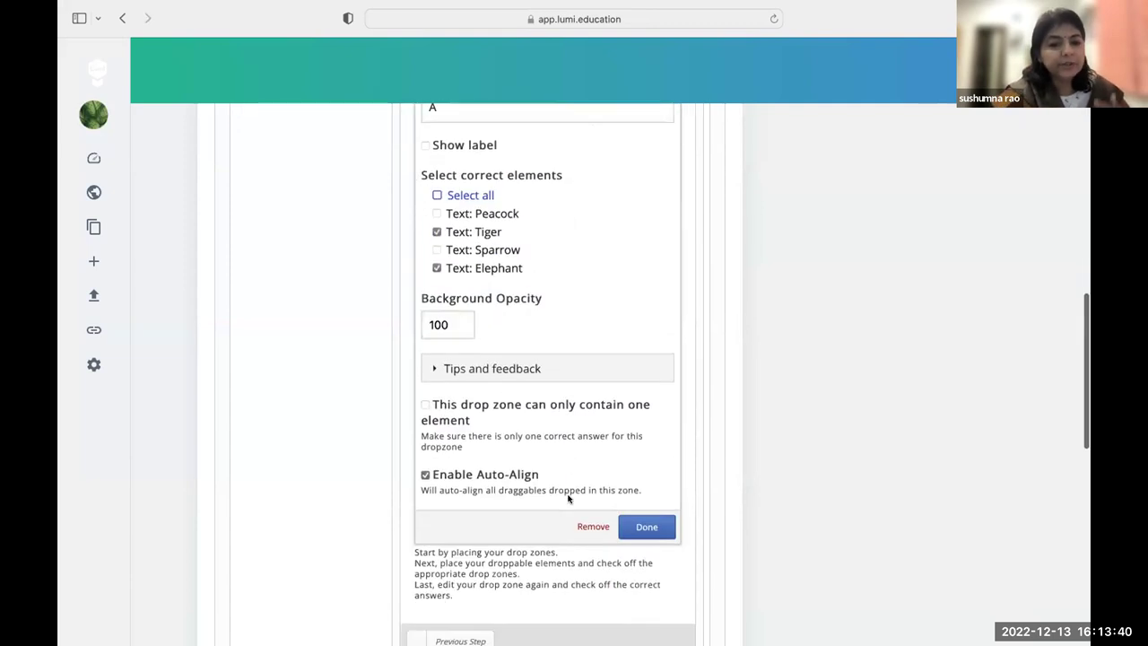
pyautogui.click(630, 524)
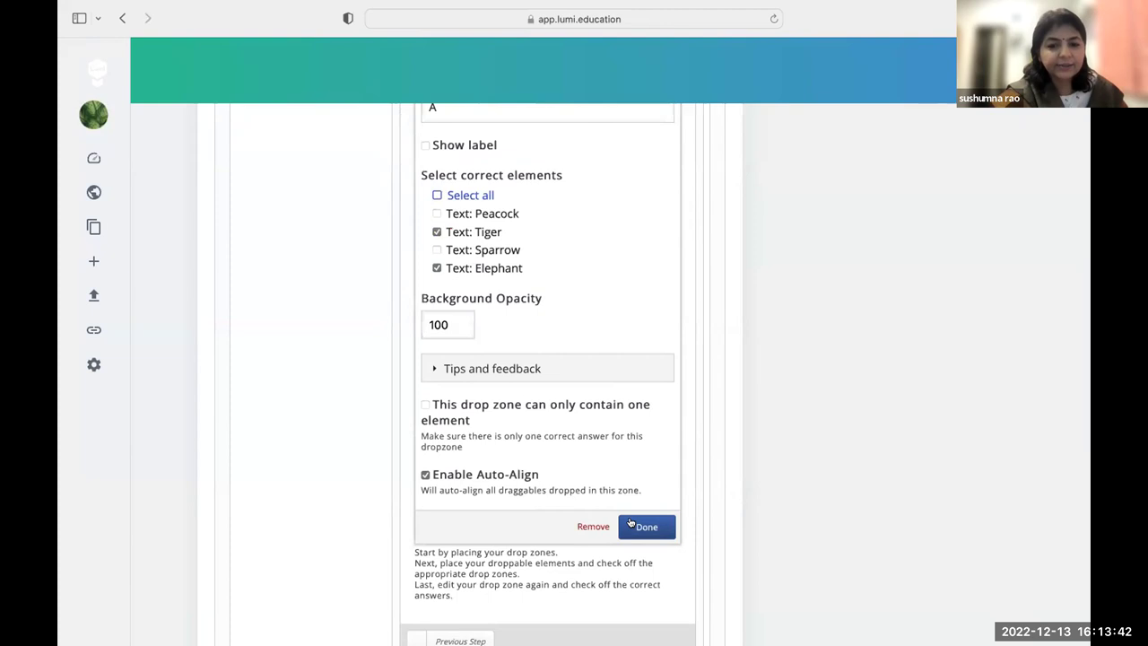
# Step: Set Peacock and Sparrow as the correct elements for drop zone B under the Birds label
pyautogui.scroll(2, 577, 290)
pyautogui.doubleClick(576, 253)
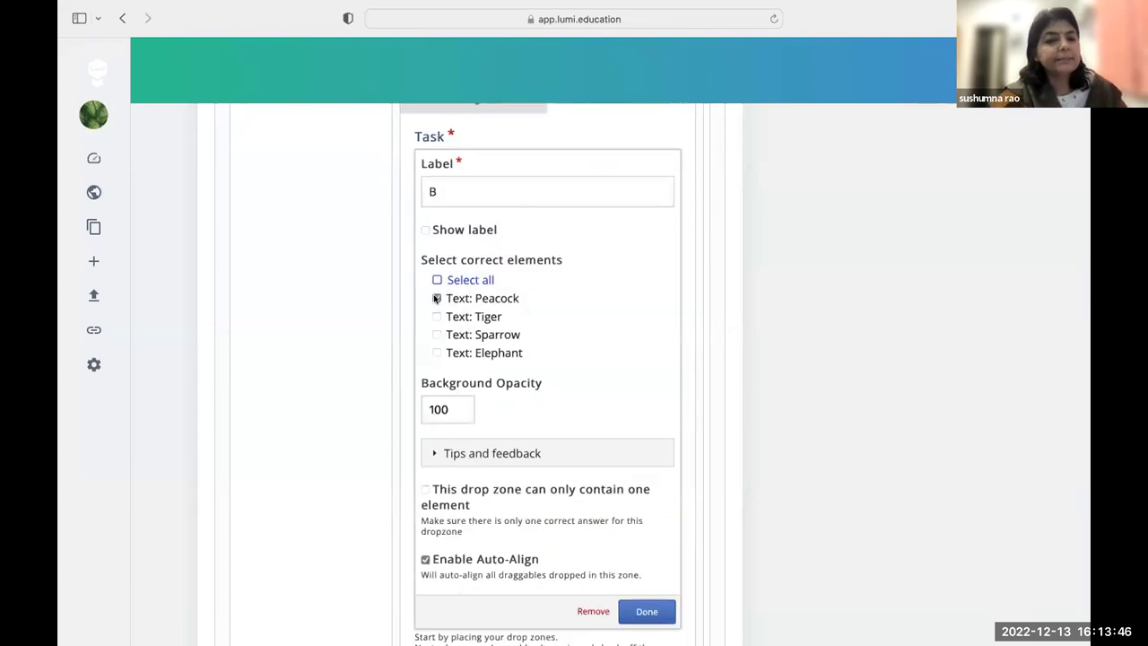
pyautogui.click(436, 298)
pyautogui.click(437, 334)
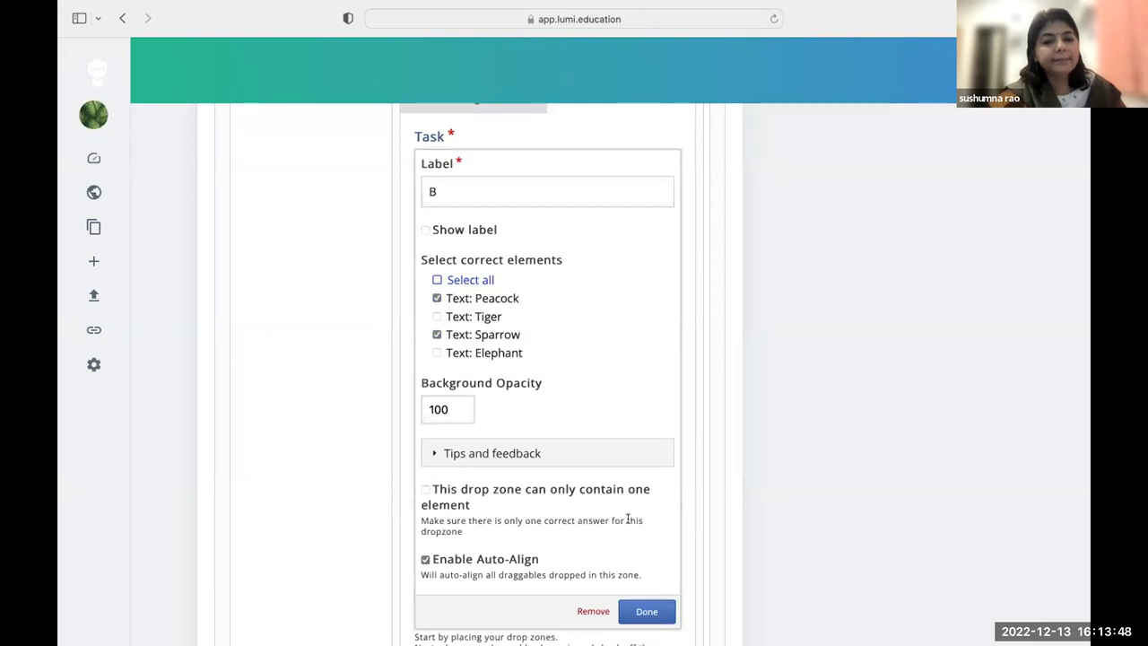
pyautogui.click(633, 608)
# Step: Review the Drag and Drop question's overall feedback, then expand and examine its behavioural settings
pyautogui.scroll(3, 598, 352)
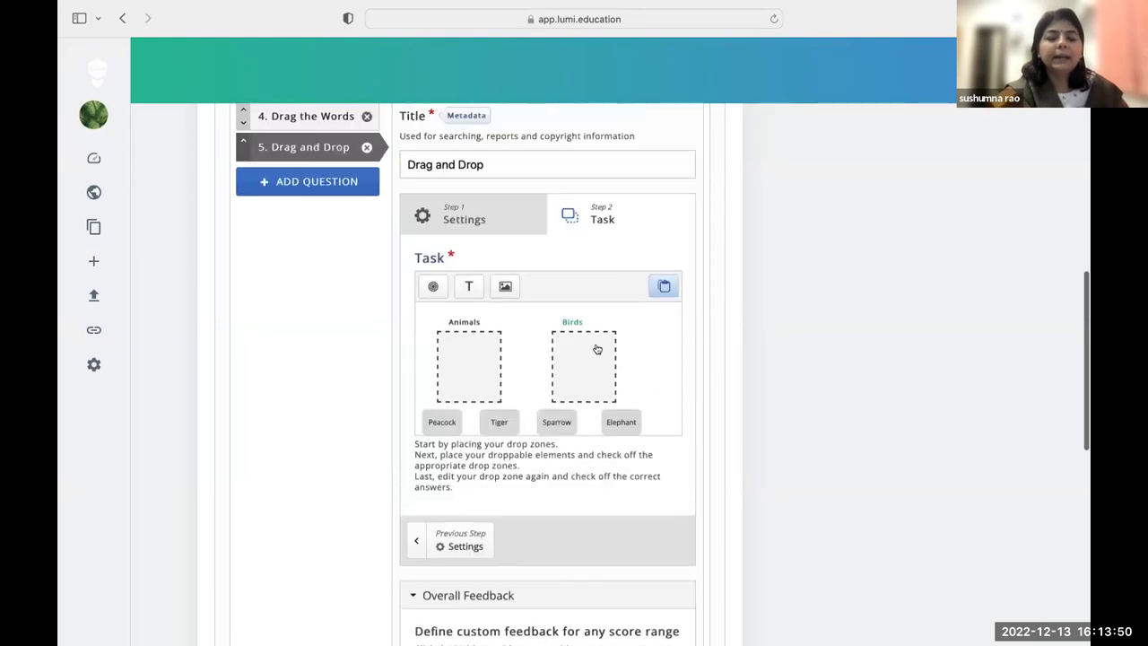
pyautogui.scroll(-1, 598, 349)
pyautogui.scroll(-5, 597, 348)
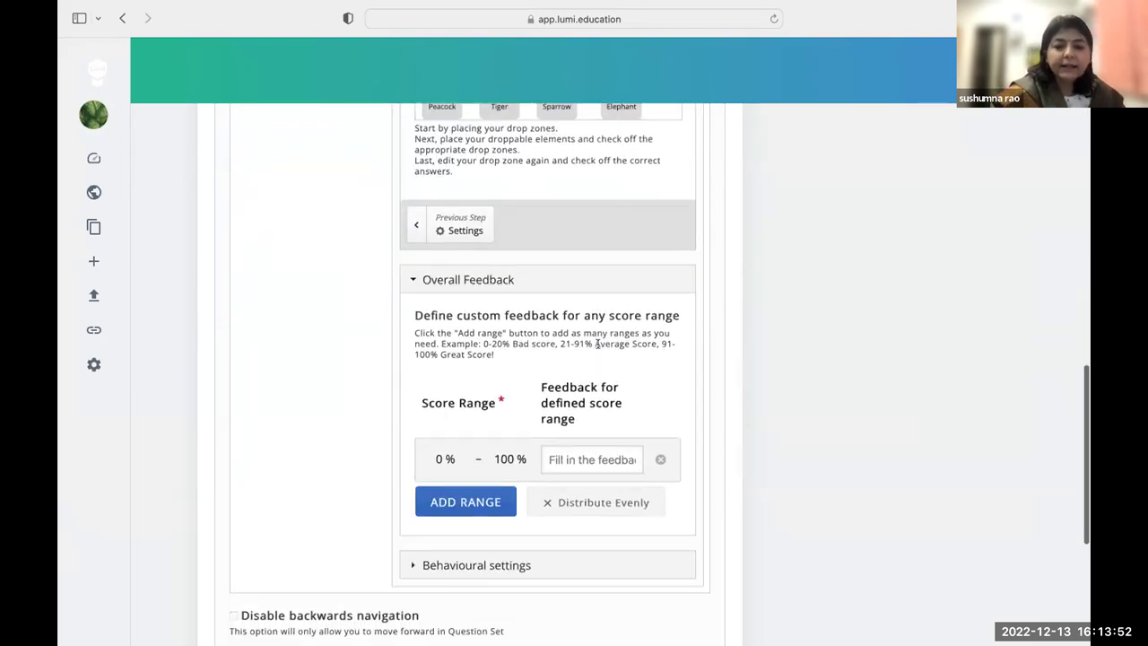
pyautogui.click(411, 473)
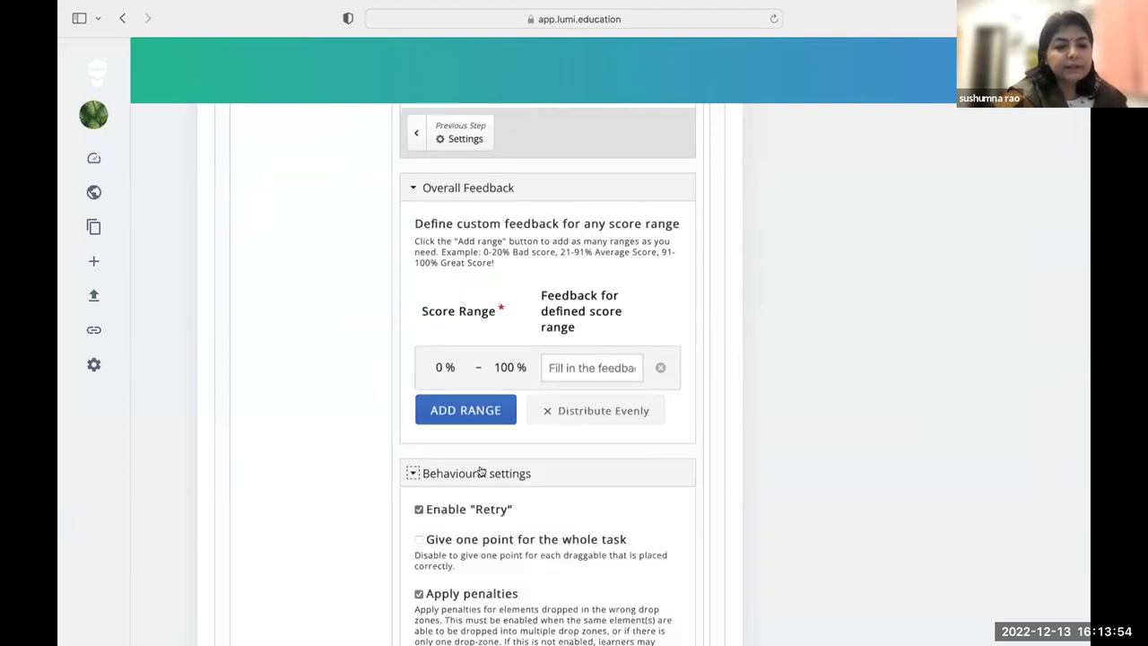
pyautogui.scroll(-3, 481, 470)
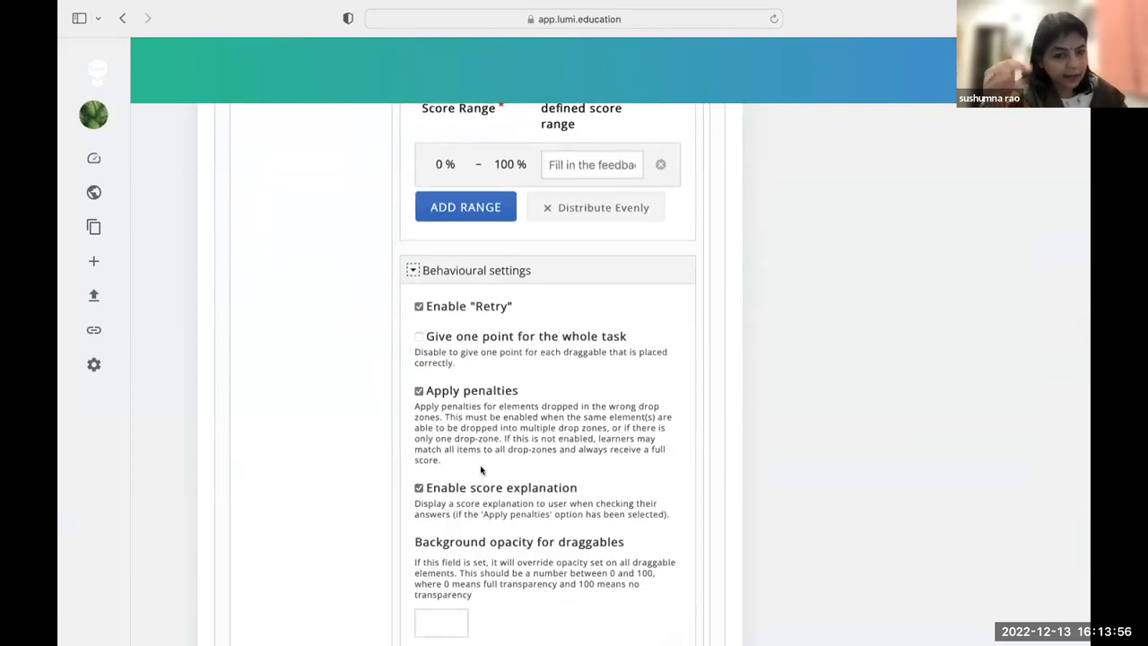
pyautogui.scroll(-3, 481, 470)
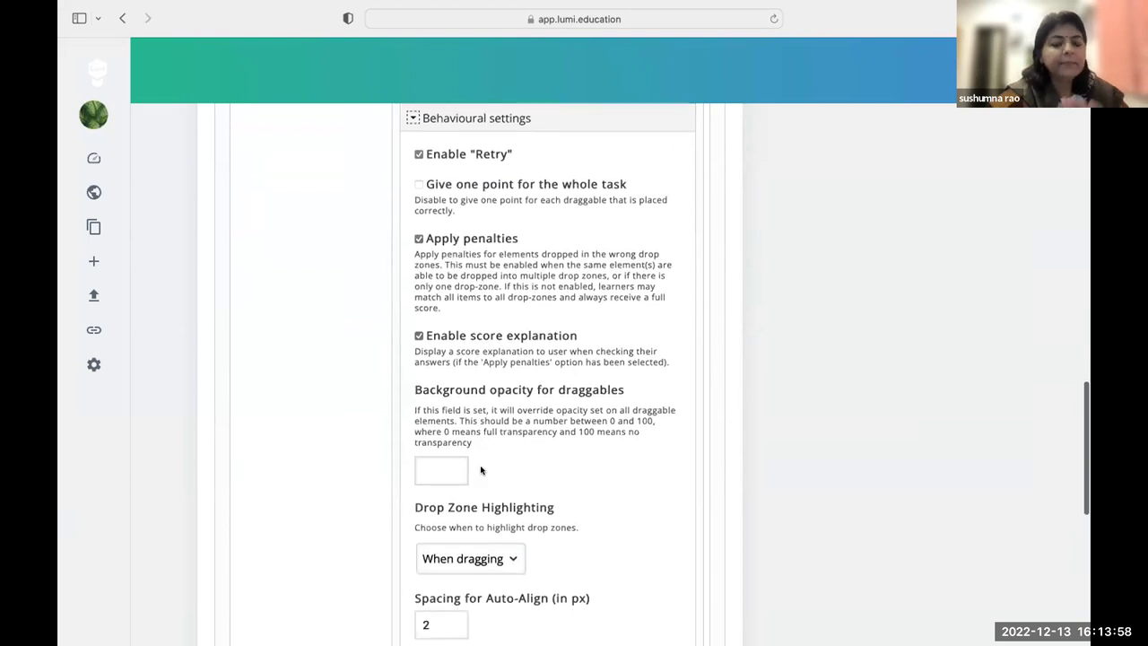
pyautogui.scroll(-2, 481, 469)
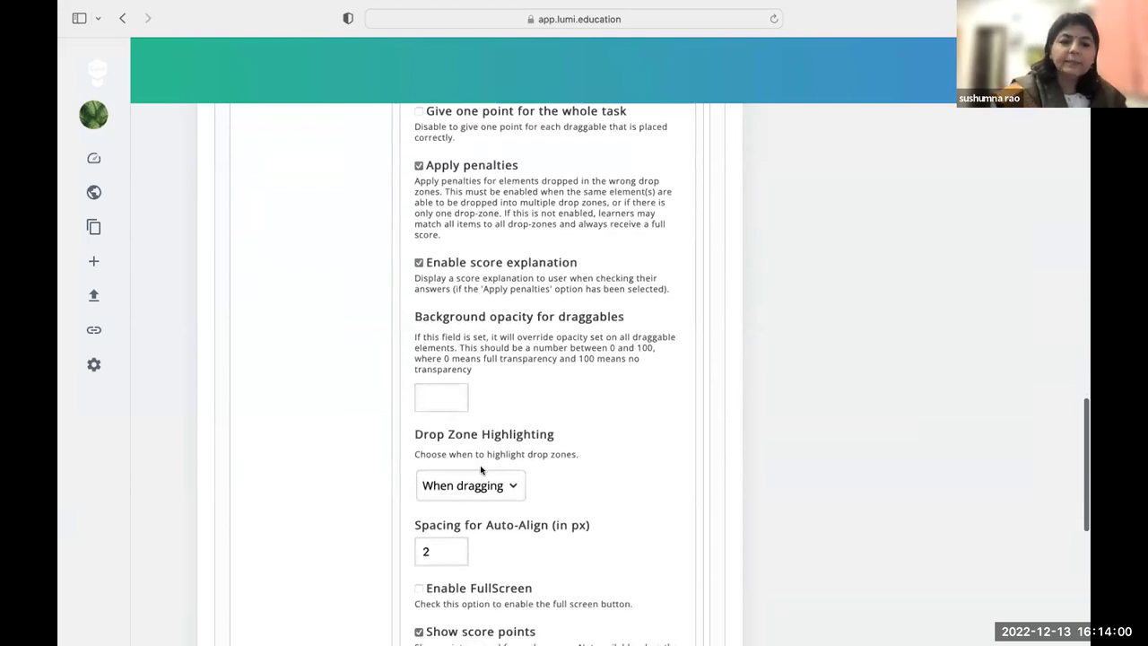
# Step: Try the Never option for Drop Zone Highlighting and return the setting to When dragging
pyautogui.click(501, 484)
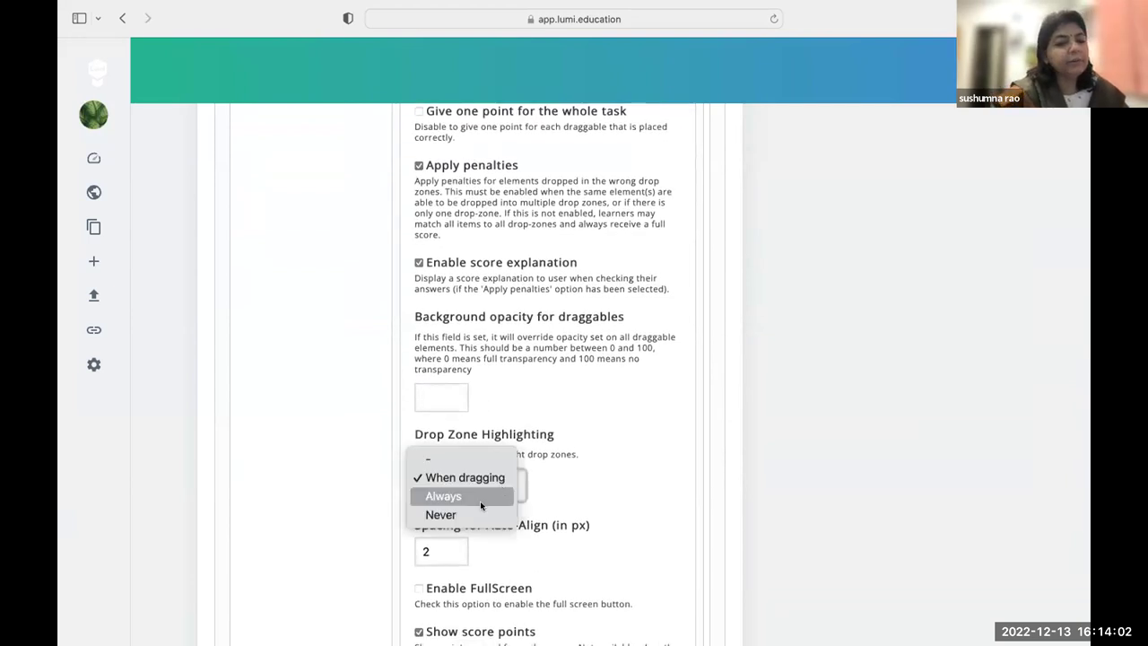
pyautogui.click(476, 516)
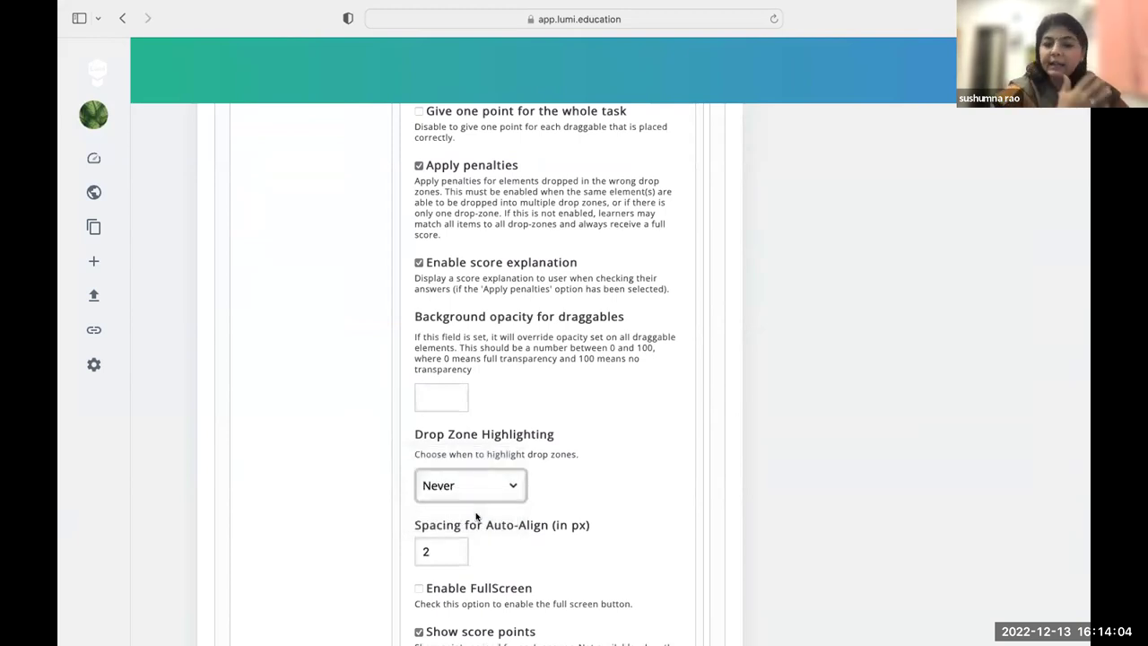
pyautogui.scroll(-2, 476, 516)
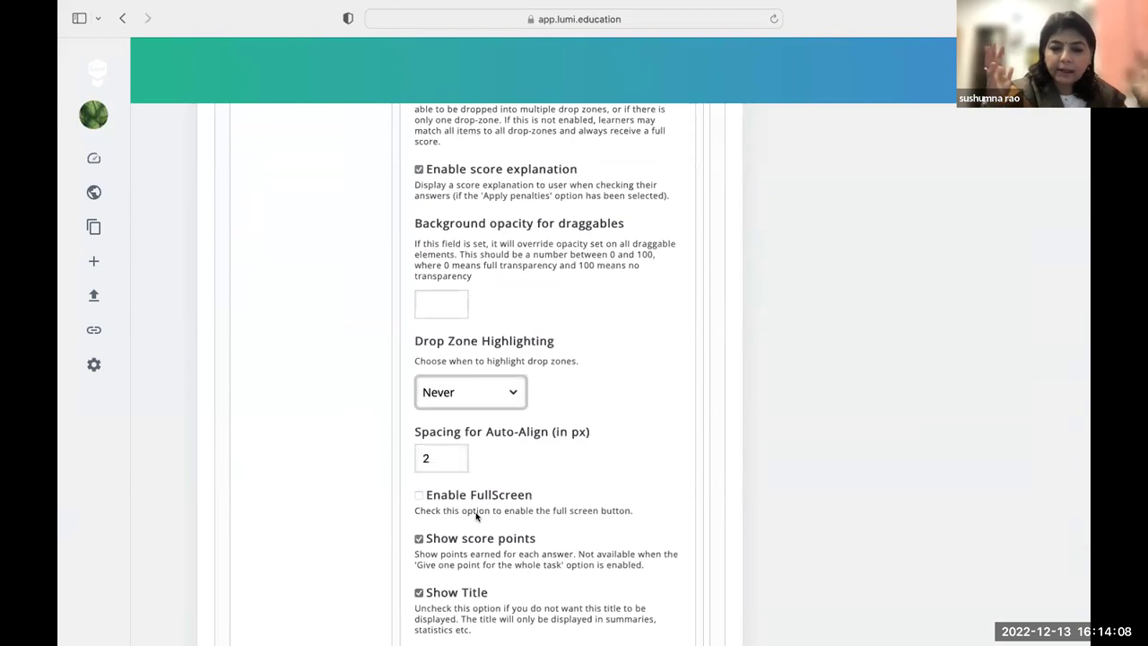
pyautogui.click(490, 398)
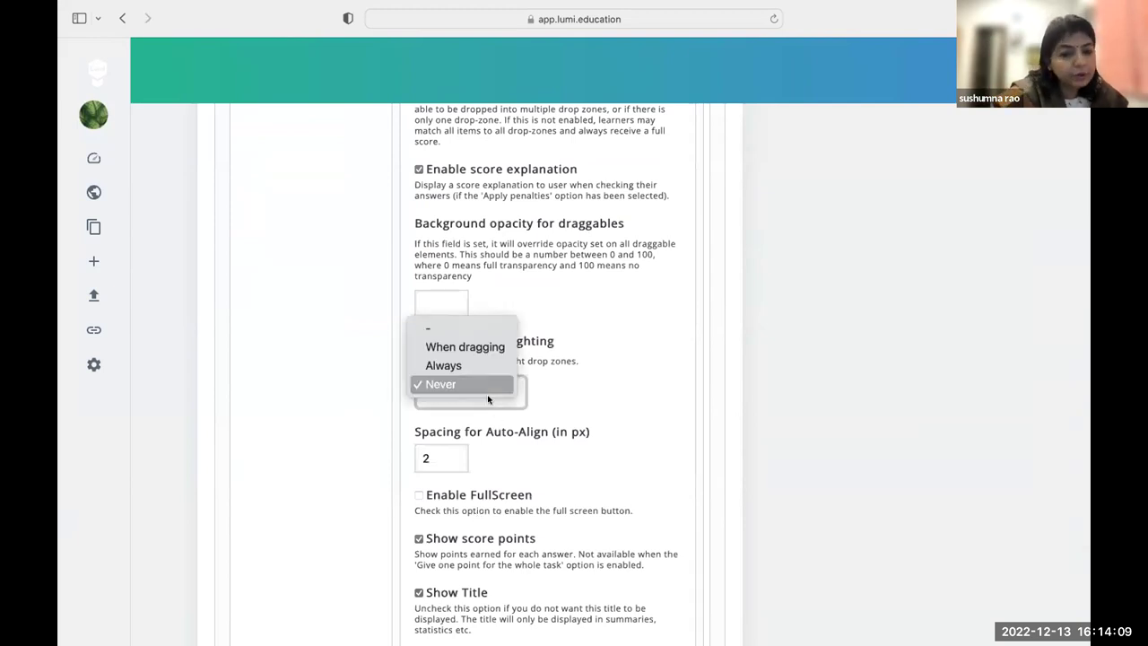
pyautogui.click(474, 348)
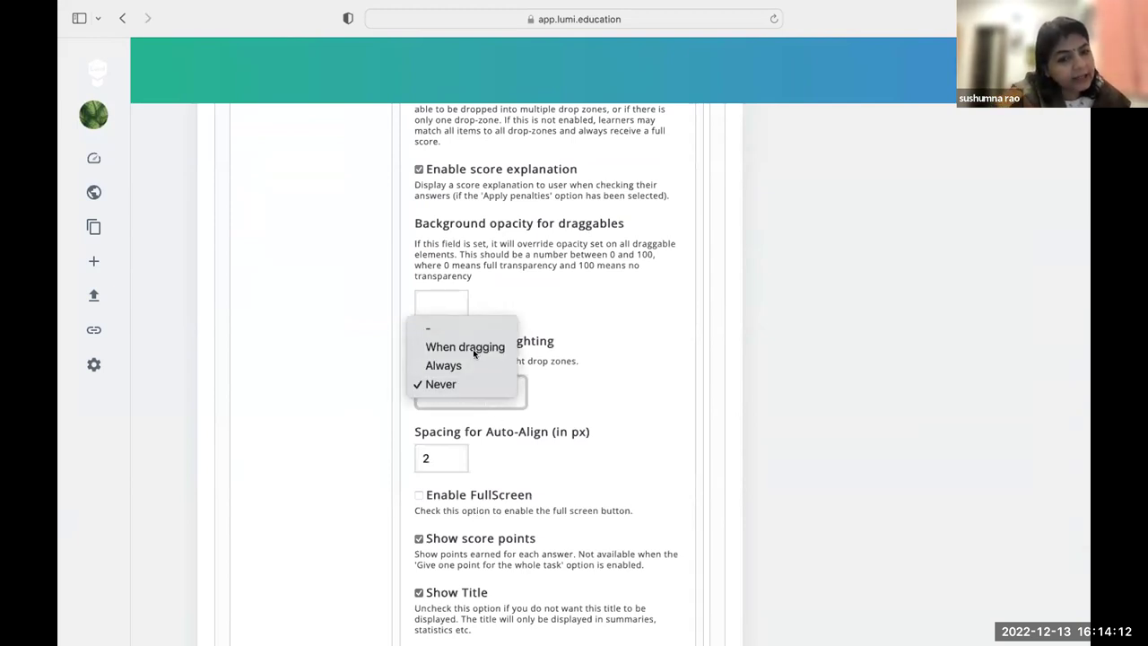
# Step: Save the General Science question set and open its learner preview
pyautogui.scroll(-3, 542, 446)
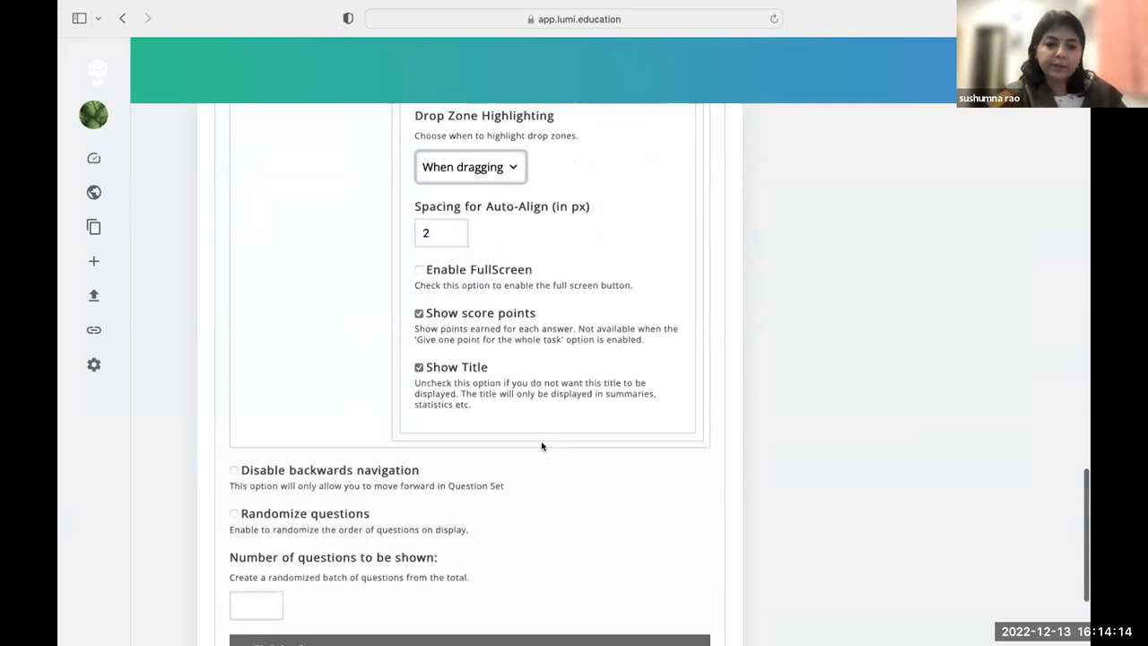
pyautogui.scroll(10, 542, 445)
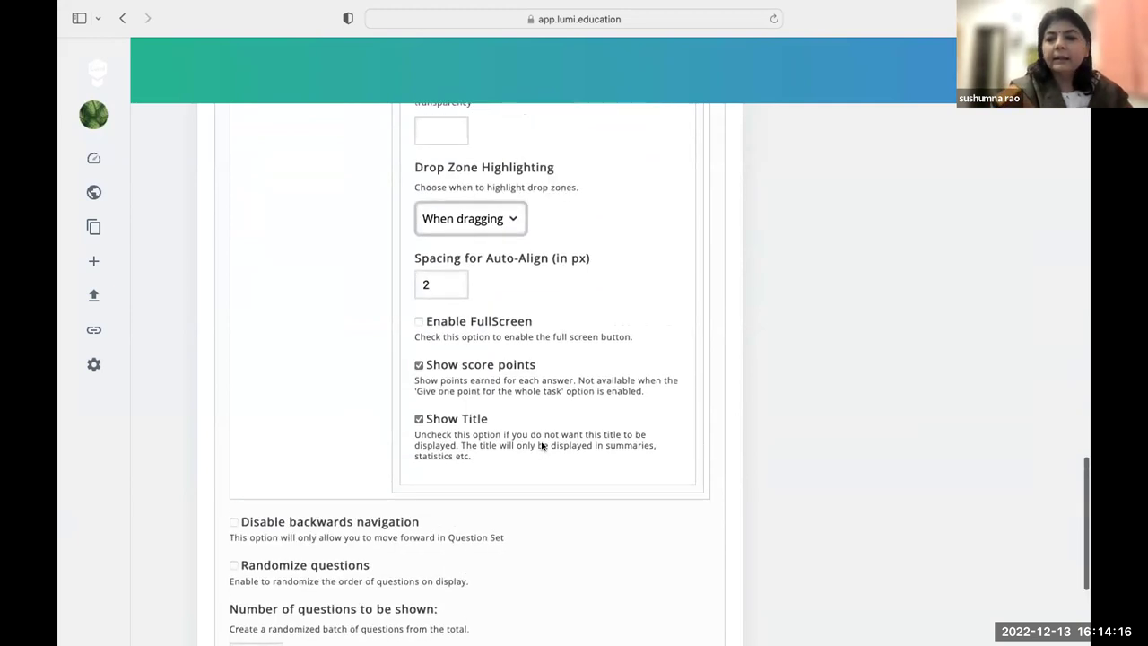
pyautogui.scroll(10, 541, 446)
pyautogui.click(818, 400)
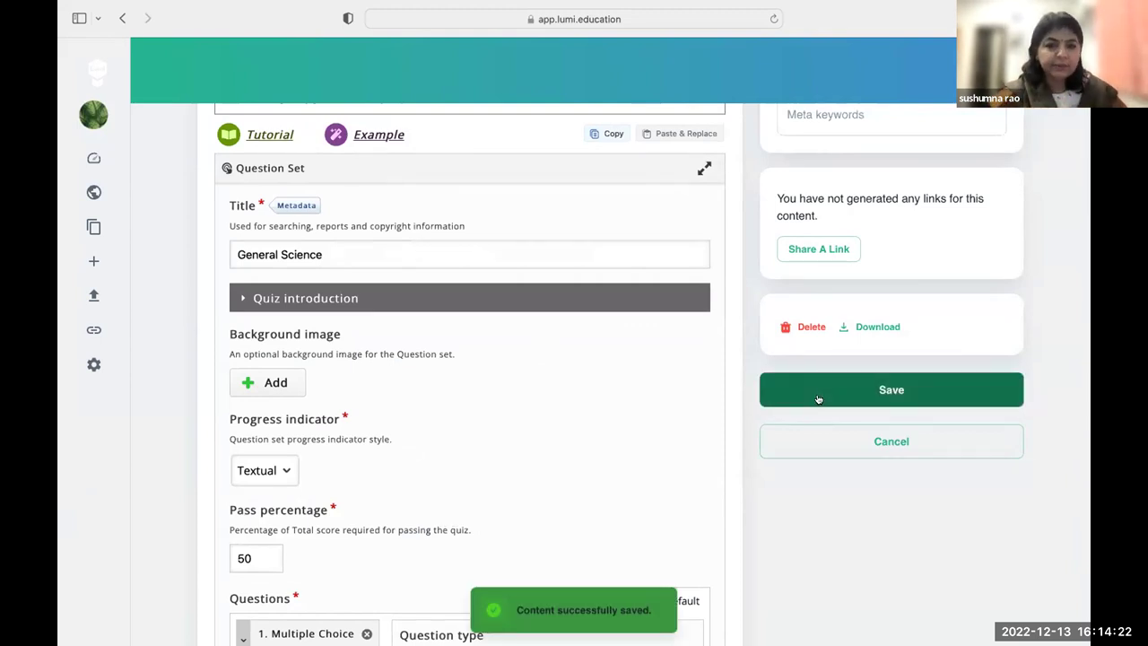
pyautogui.scroll(3, 538, 314)
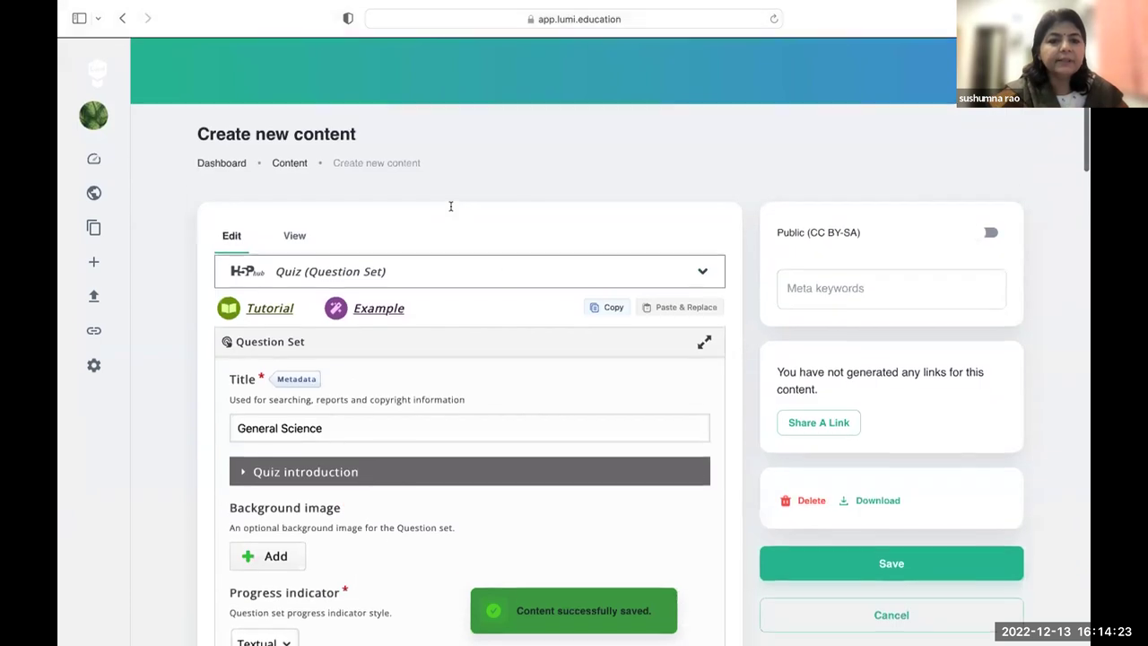
pyautogui.click(295, 235)
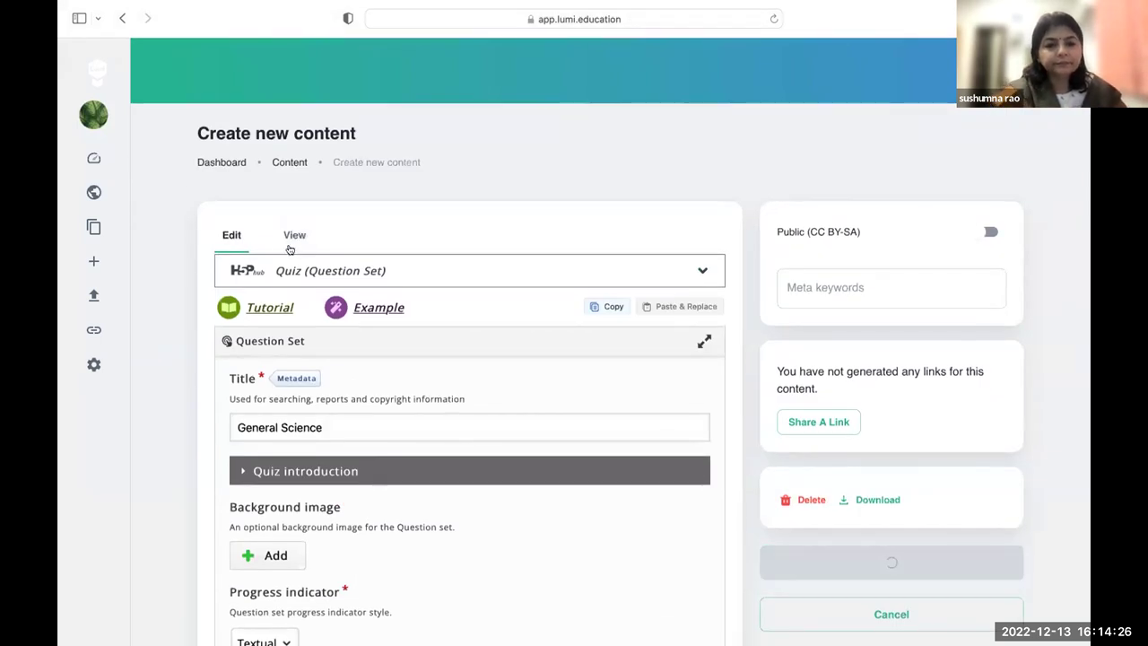
# Step: Advance through the quiz preview to the fifth question, the Animals and Birds drag and drop task
pyautogui.click(689, 421)
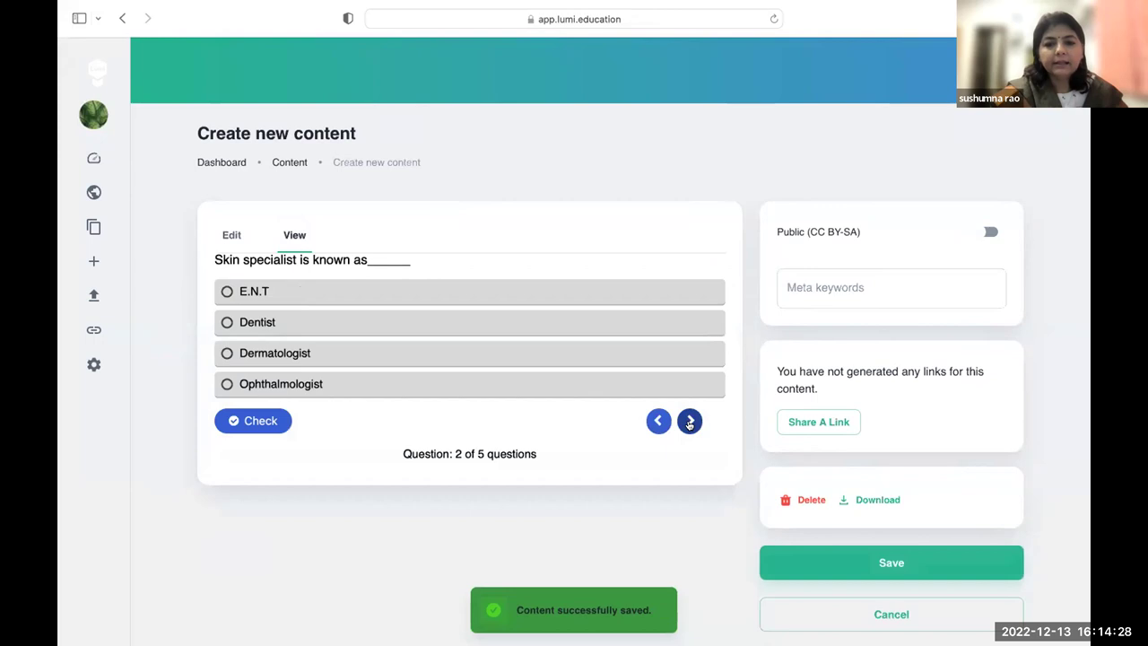
pyautogui.click(688, 422)
pyautogui.click(687, 421)
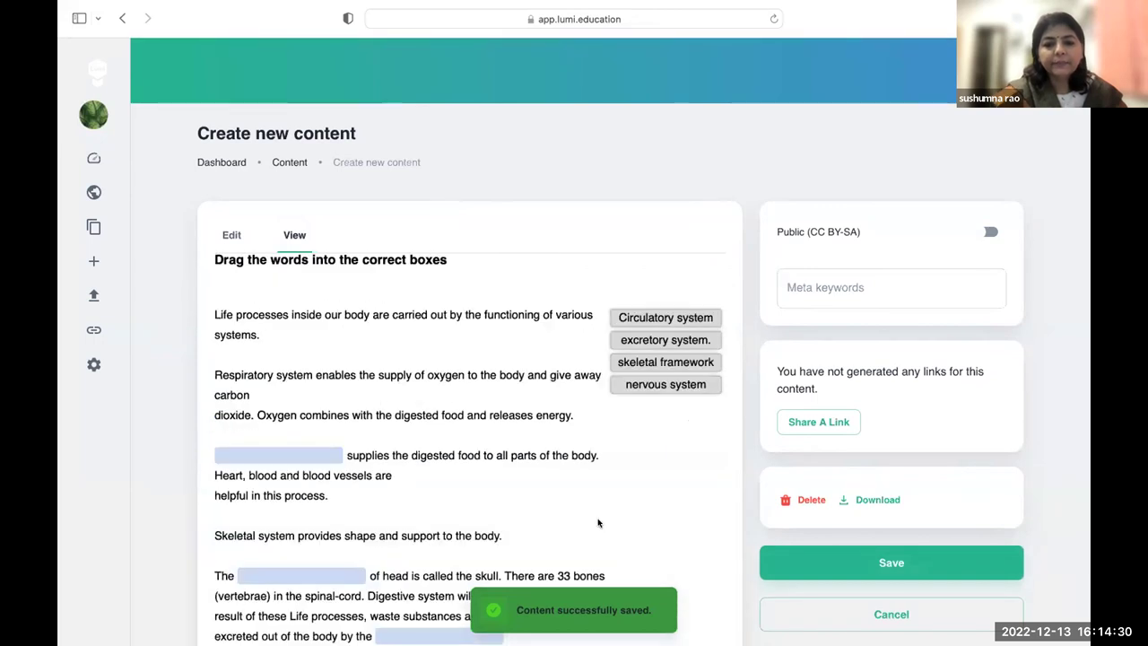
pyautogui.scroll(-4, 688, 424)
pyautogui.click(690, 523)
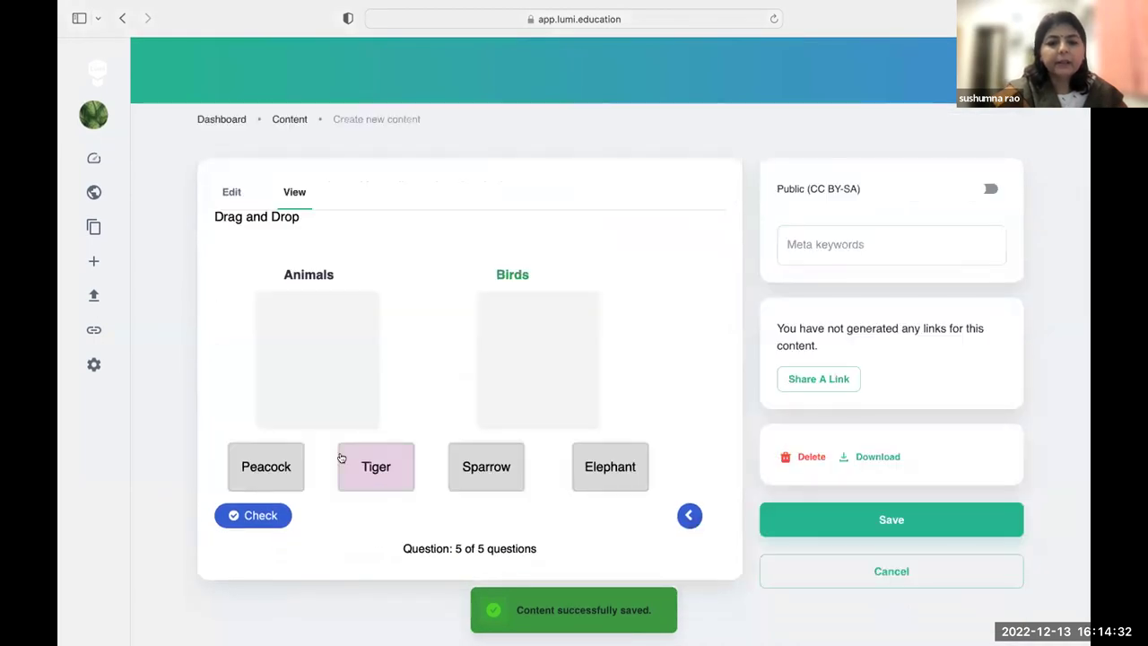
# Step: Test wrong answers by placing Sparrow and Peacock under Animals and Elephant and Tiger under Birds, check them, and retry the question
pyautogui.moveTo(358, 464); pyautogui.dragTo(333, 350)
pyautogui.moveTo(594, 357); pyautogui.dragTo(503, 474)
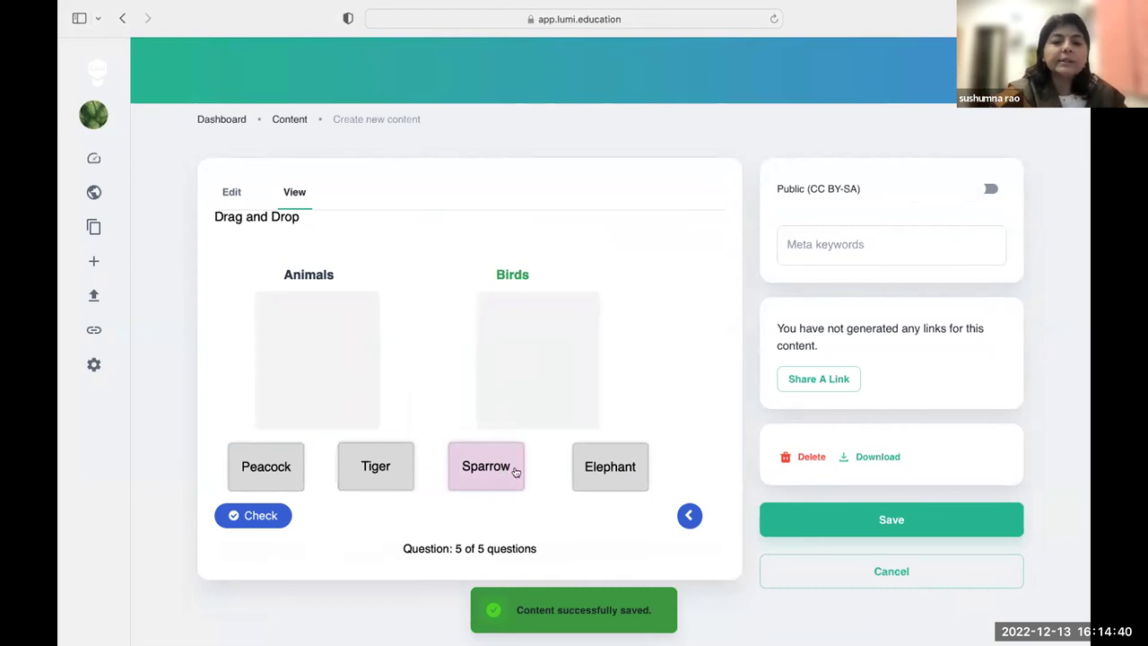
pyautogui.moveTo(599, 471); pyautogui.dragTo(538, 377)
pyautogui.moveTo(474, 466); pyautogui.dragTo(290, 313)
pyautogui.moveTo(260, 471); pyautogui.dragTo(294, 385)
pyautogui.moveTo(369, 468); pyautogui.dragTo(498, 378)
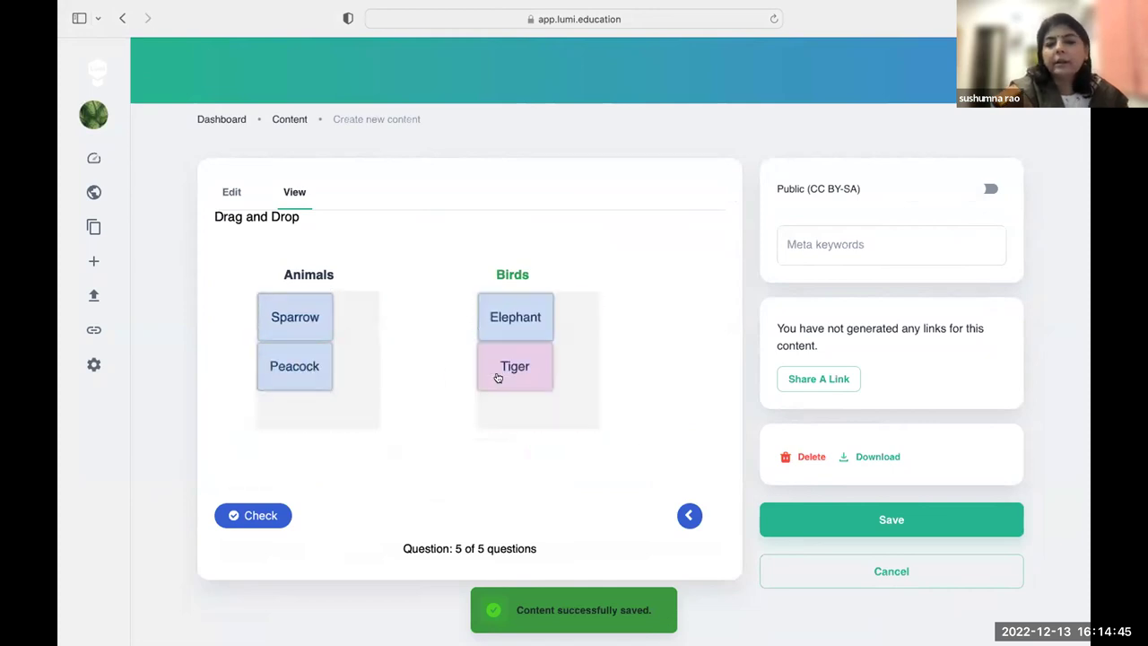
pyautogui.click(269, 513)
pyautogui.click(381, 520)
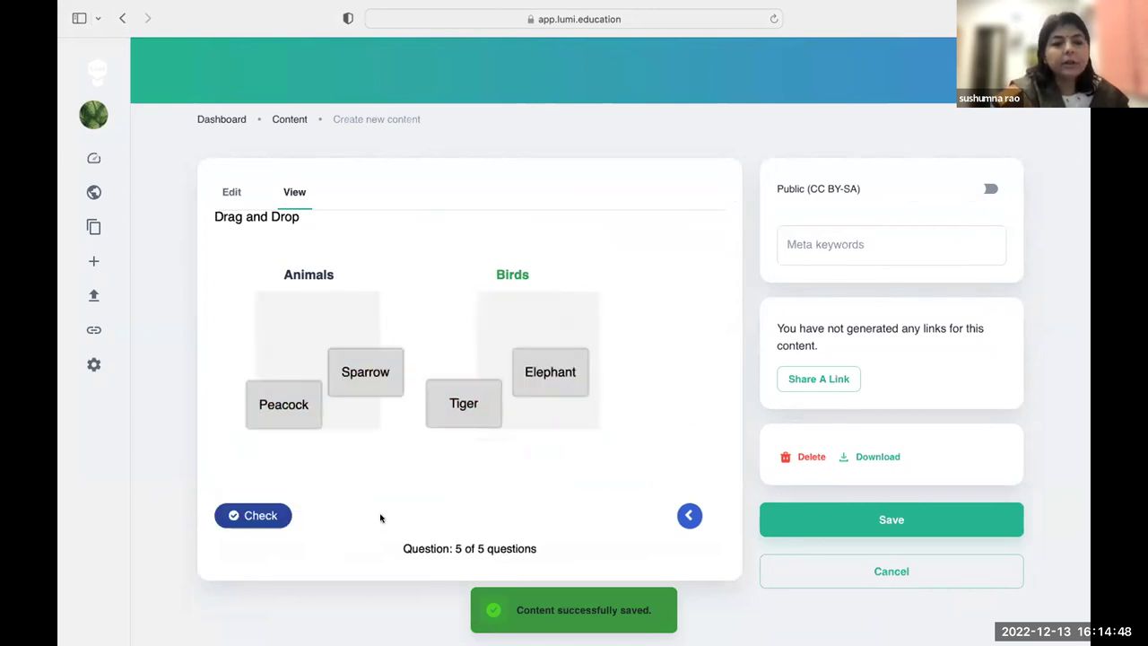
# Step: Place Peacock and Sparrow under Birds and Tiger and Elephant under Animals, and check the answers
pyautogui.moveTo(265, 464); pyautogui.dragTo(531, 338)
pyautogui.moveTo(486, 466); pyautogui.dragTo(515, 341)
pyautogui.moveTo(369, 472); pyautogui.dragTo(318, 332)
pyautogui.moveTo(604, 467); pyautogui.dragTo(315, 378)
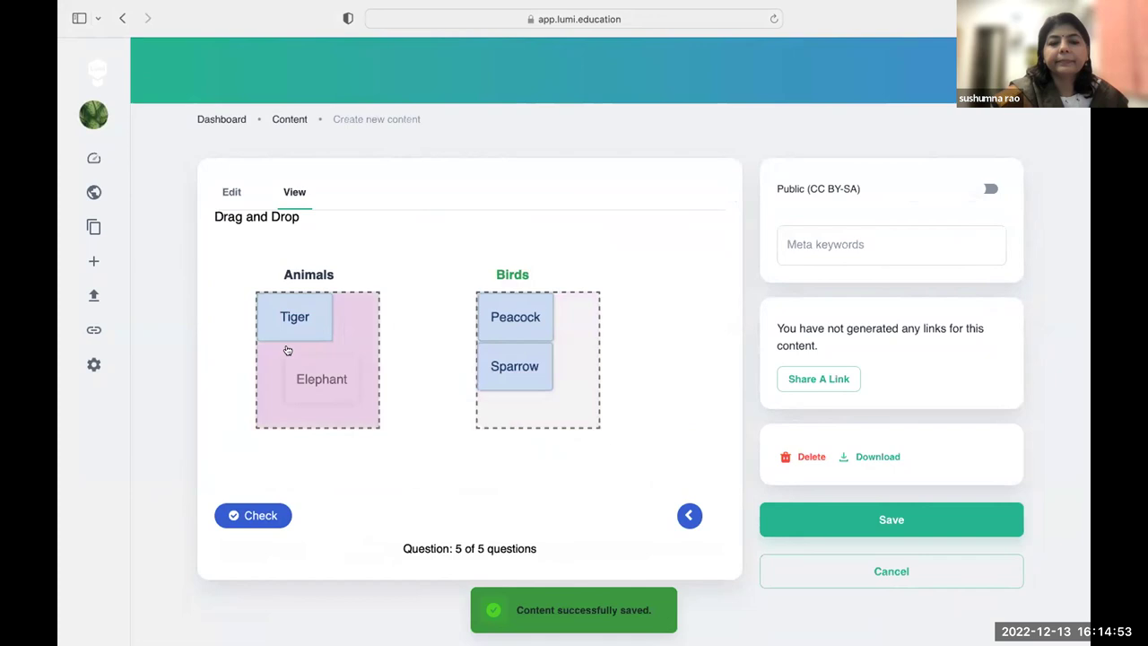
pyautogui.click(256, 516)
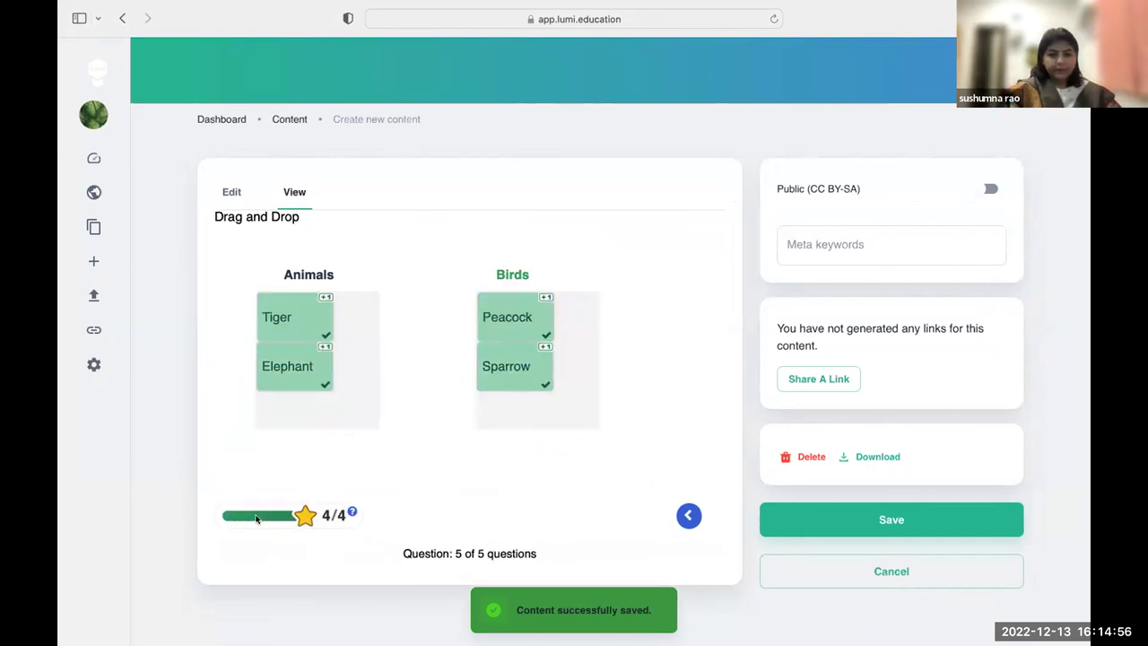
# Step: Return to editing the quiz and review its Finished options and the settings for "Check", "Show solution" and "Retry"
pyautogui.click(232, 190)
pyautogui.scroll(-20, 312, 240)
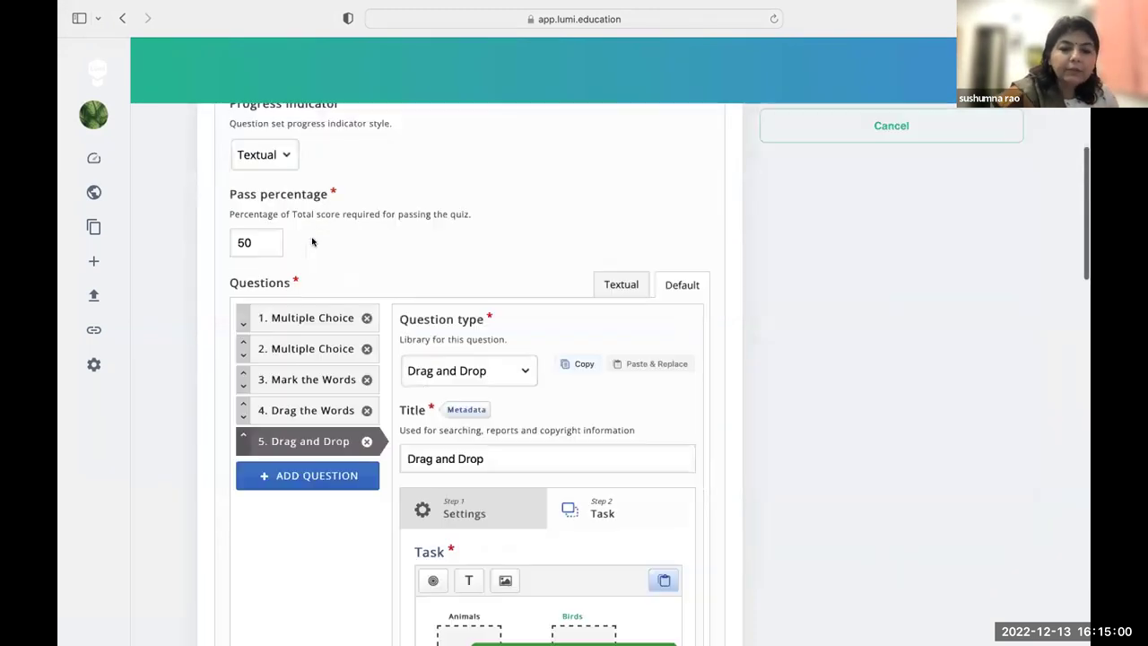
pyautogui.scroll(-5, 442, 410)
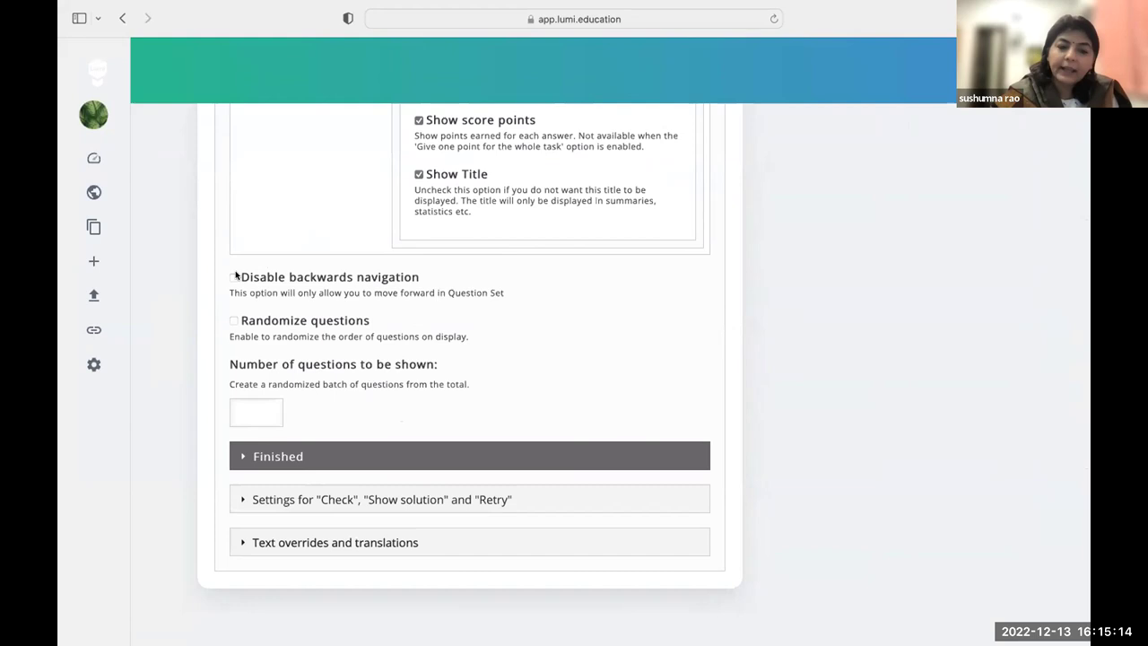
pyautogui.click(241, 458)
pyautogui.scroll(-5, 243, 461)
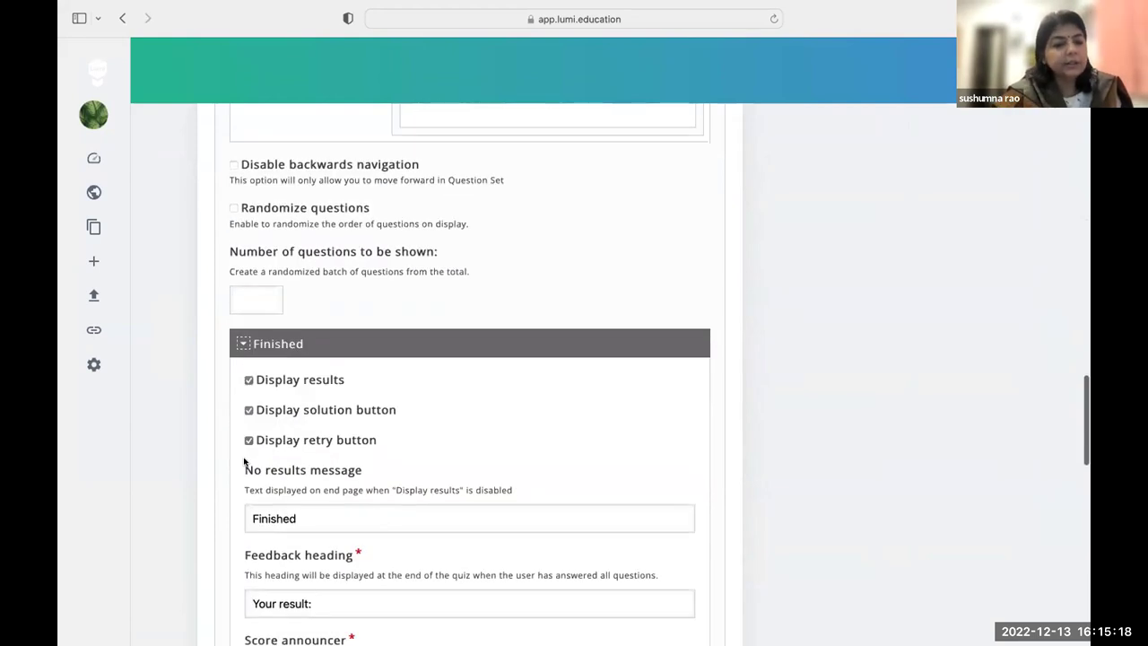
pyautogui.scroll(2, 244, 461)
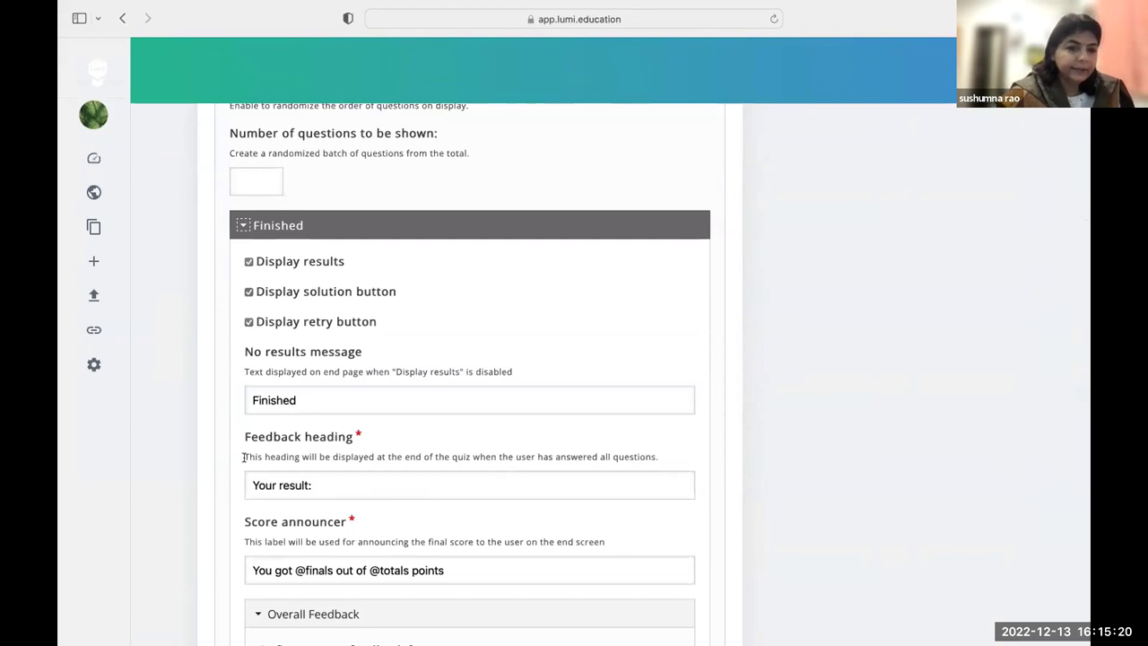
pyautogui.scroll(-4, 401, 348)
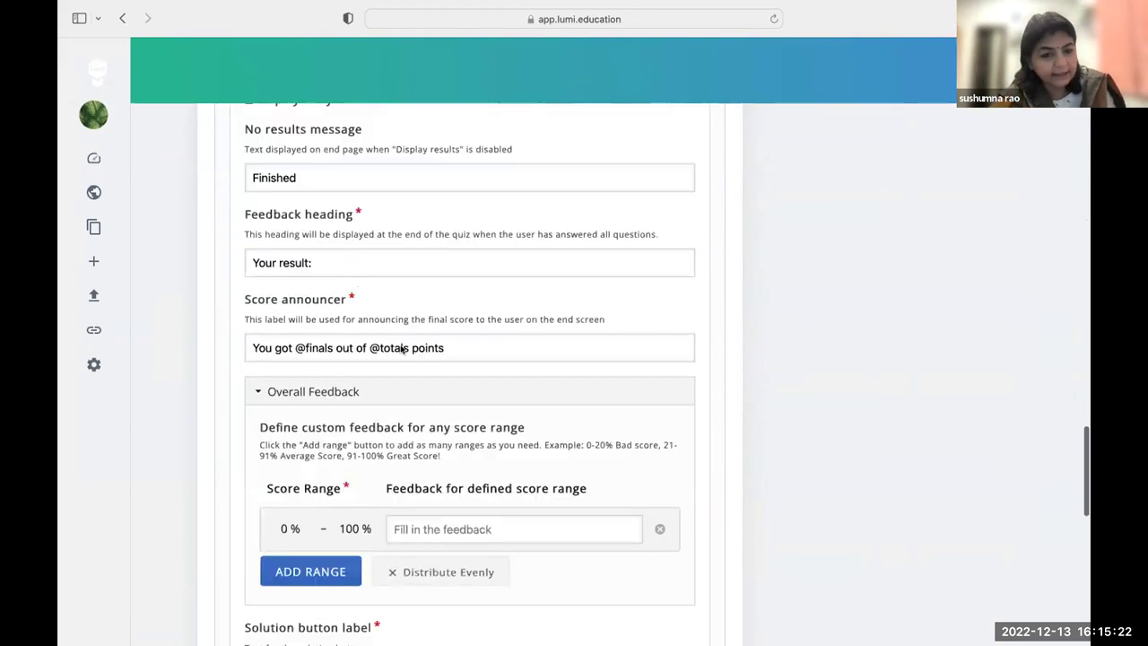
pyautogui.scroll(-8, 401, 348)
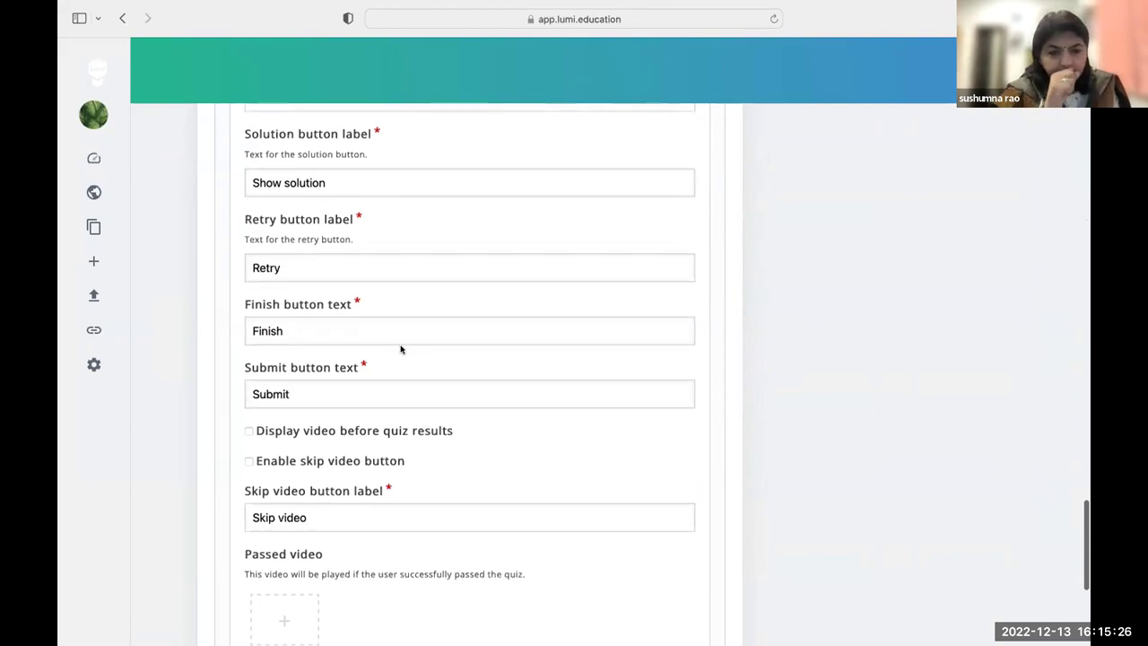
pyautogui.scroll(-2, 400, 349)
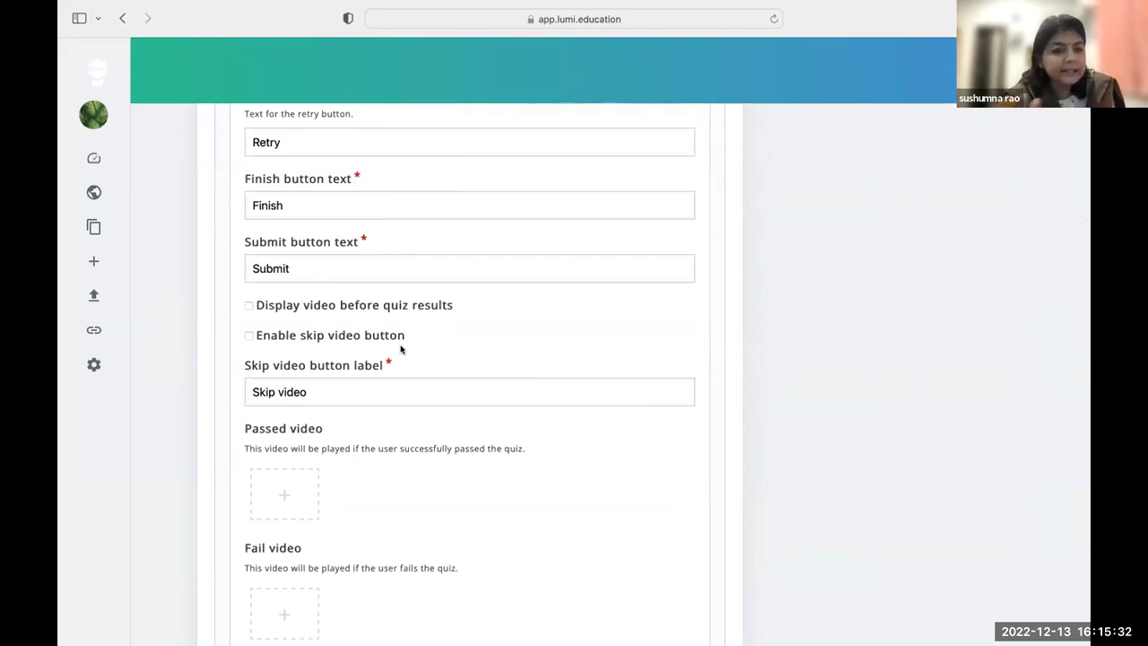
pyautogui.scroll(-3, 400, 349)
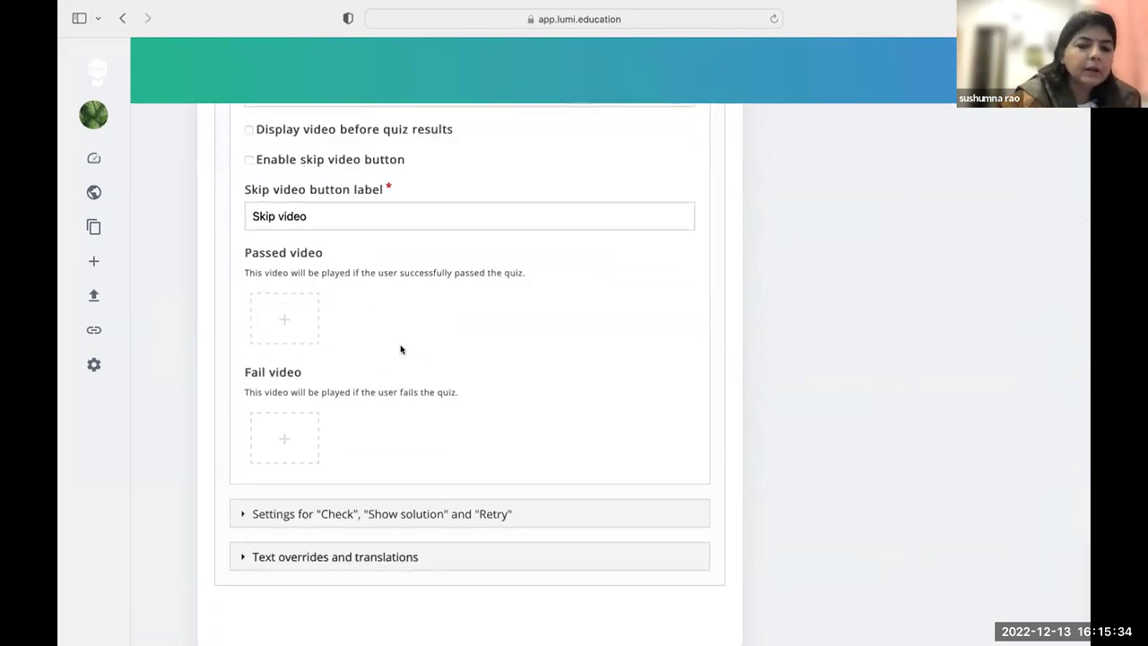
pyautogui.click(256, 510)
pyautogui.scroll(-5, 257, 511)
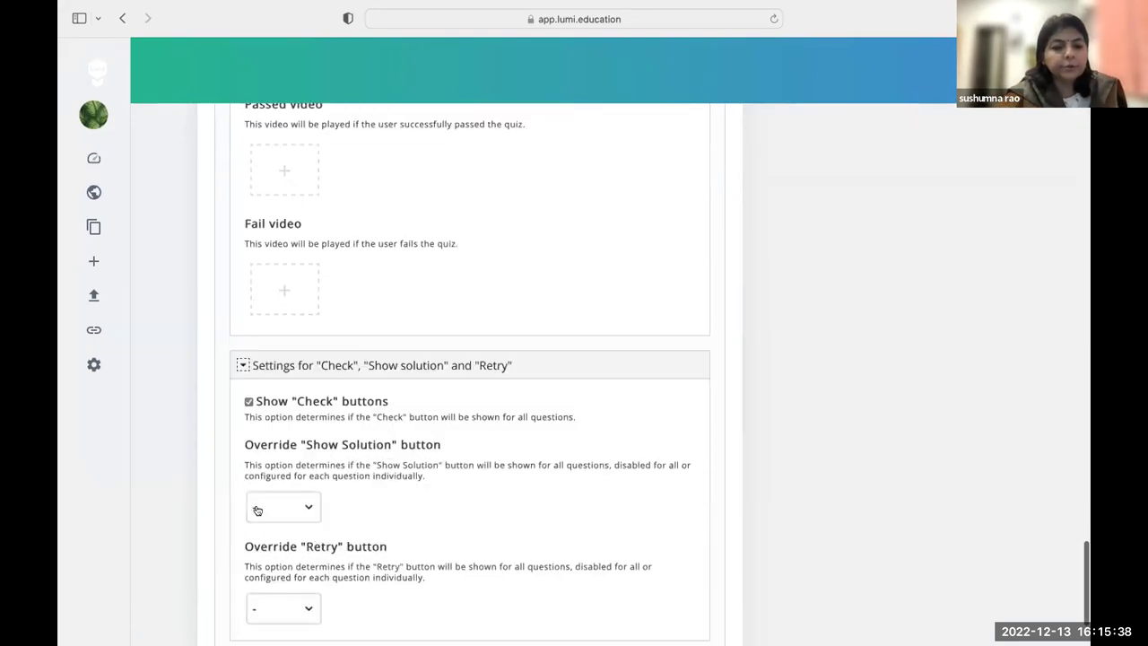
# Step: Save the question set again after reviewing its closing options
pyautogui.scroll(15, 258, 511)
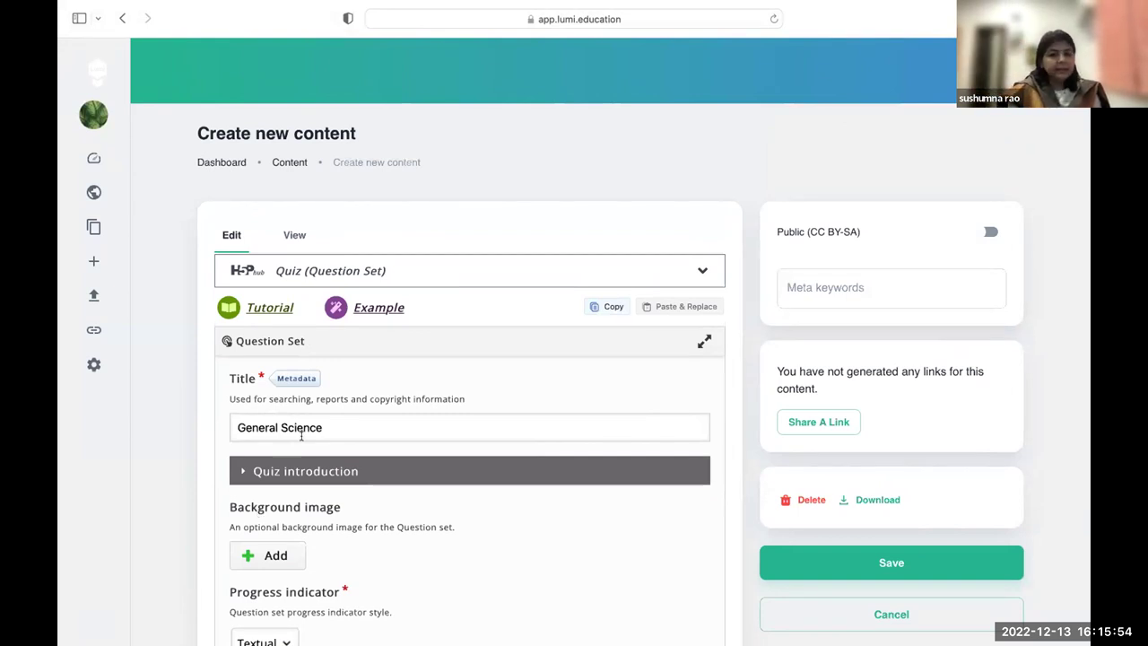
pyautogui.click(913, 554)
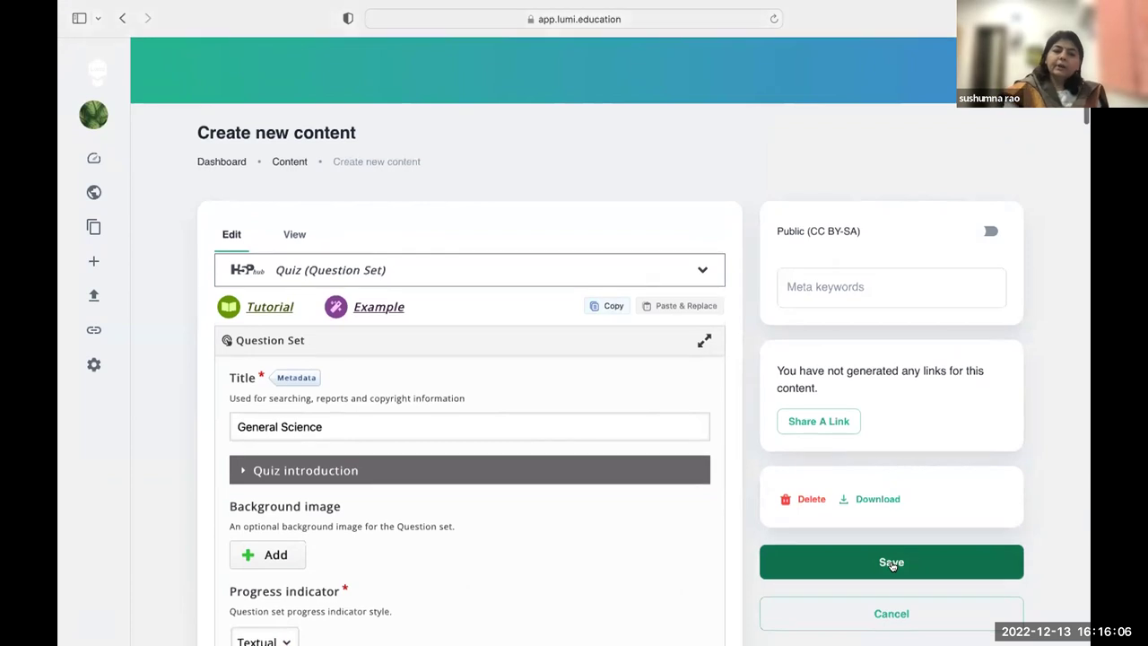
# Step: Add a sixth question of type Drag and Drop to the question set and open its task editor
pyautogui.scroll(-8, 892, 563)
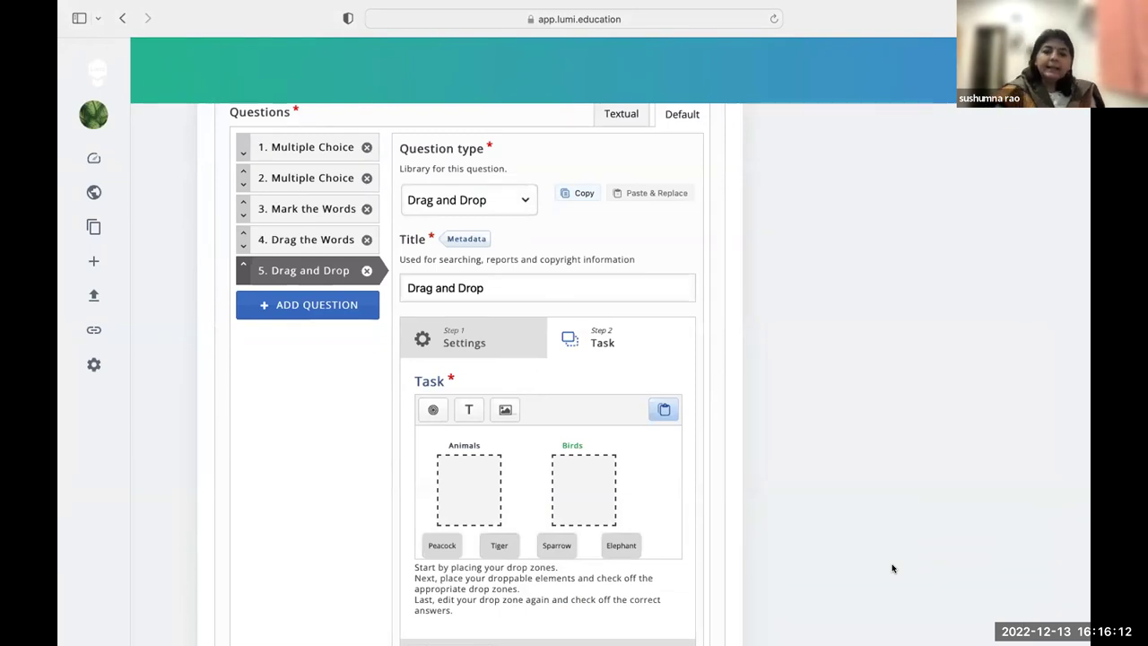
pyautogui.scroll(-1, 892, 567)
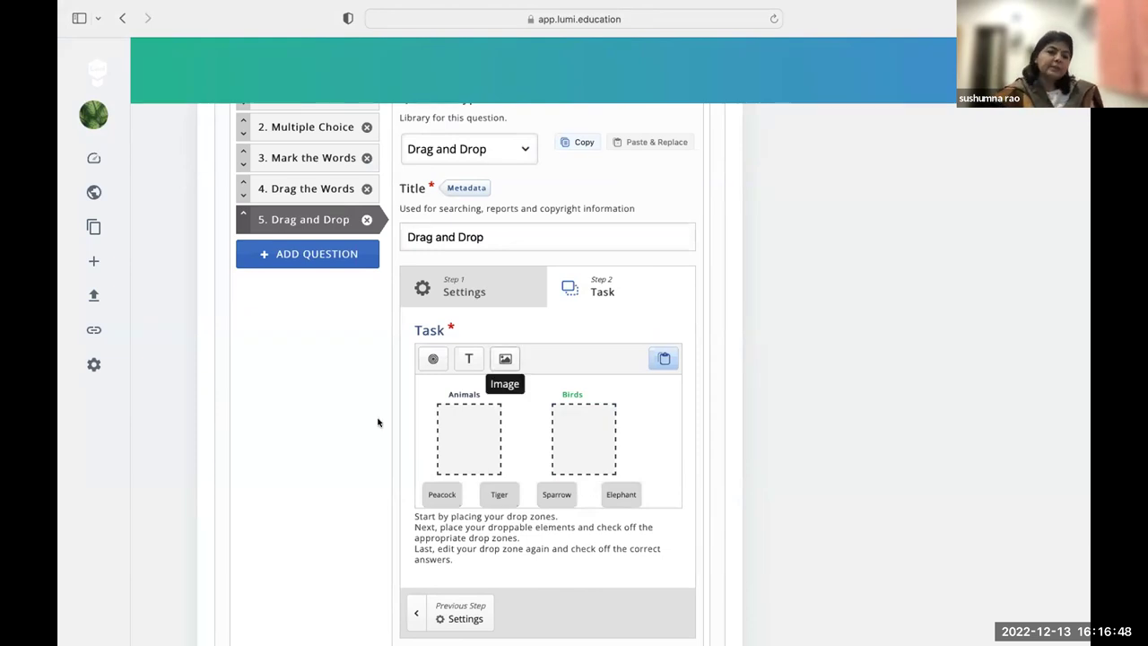
pyautogui.click(292, 258)
pyautogui.scroll(2, 428, 242)
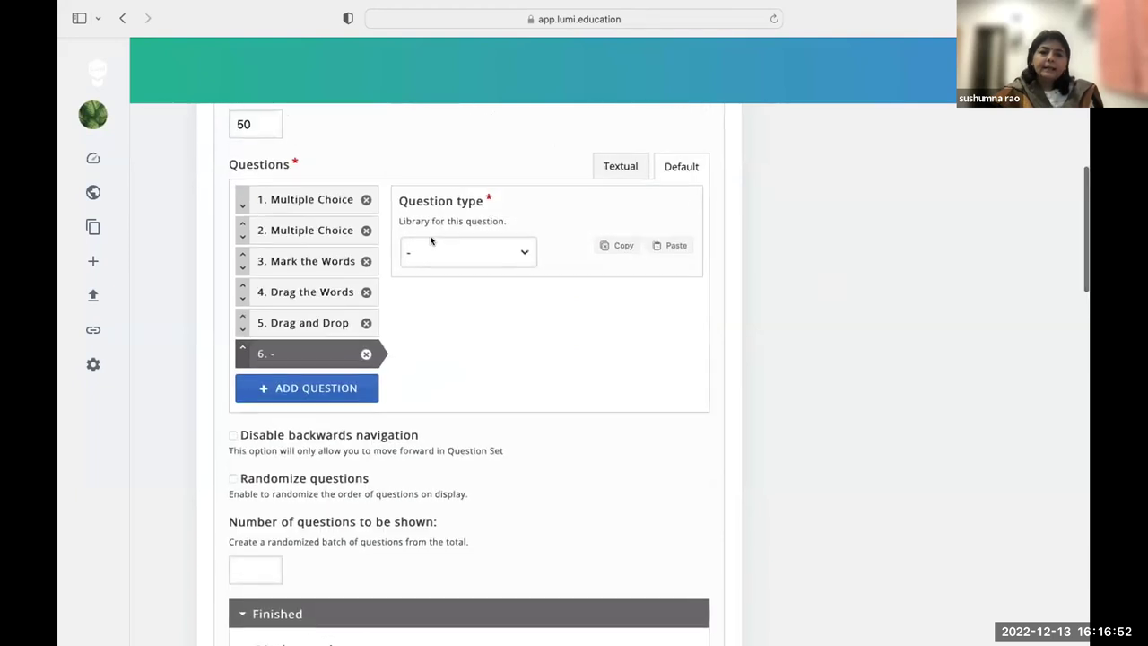
pyautogui.click(444, 249)
pyautogui.click(454, 281)
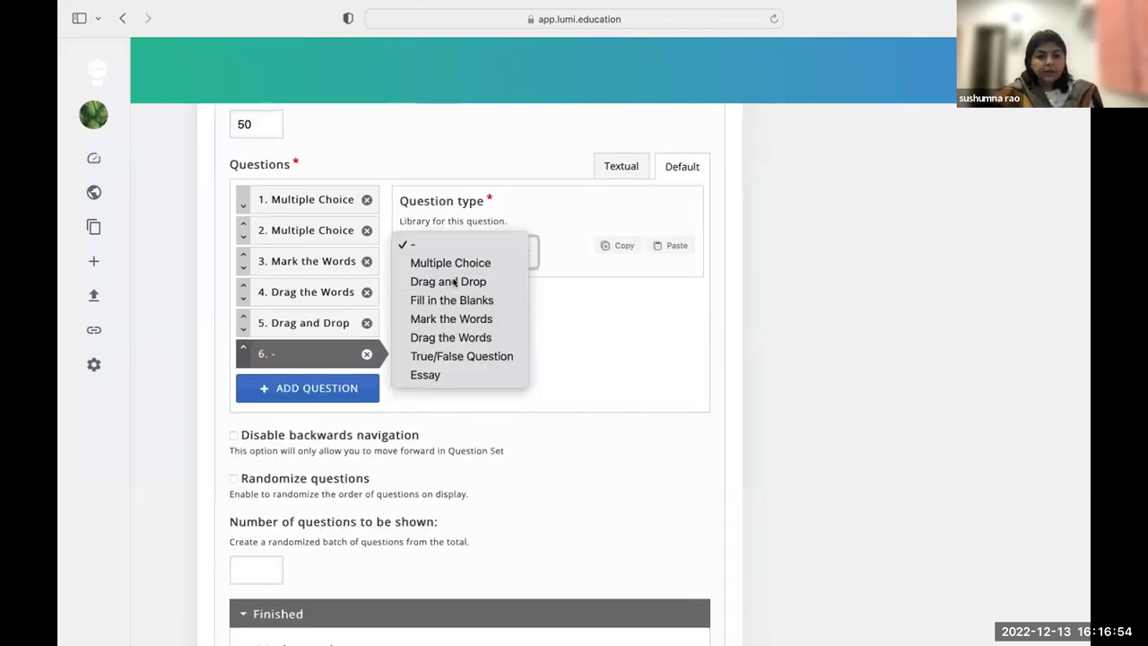
pyautogui.click(609, 393)
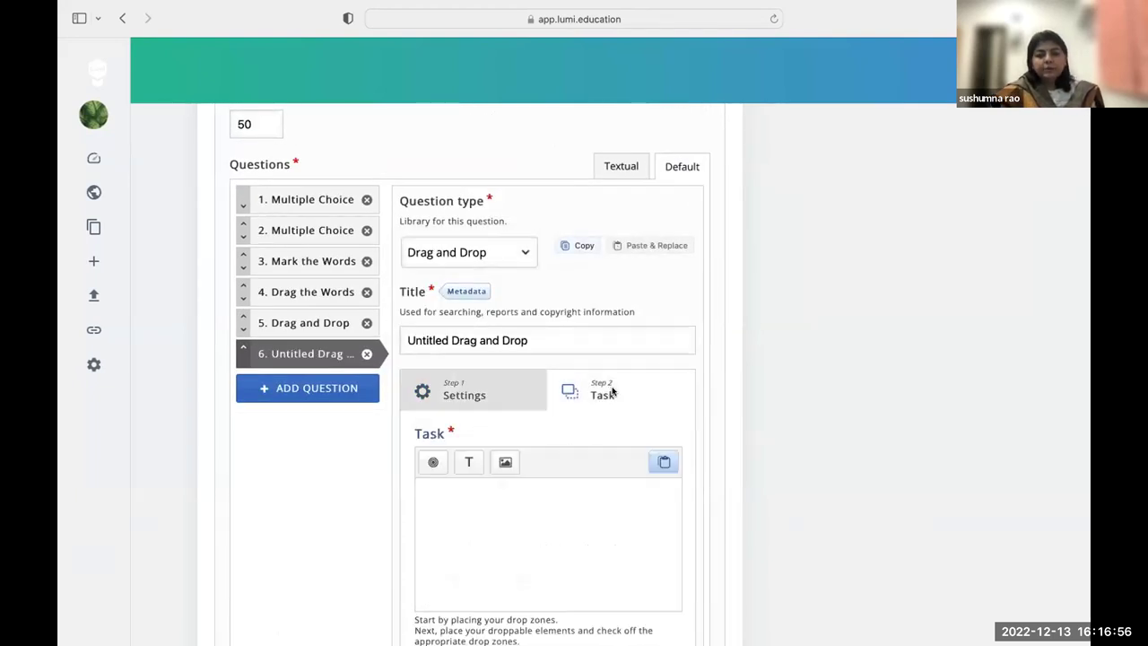
pyautogui.scroll(-3, 515, 524)
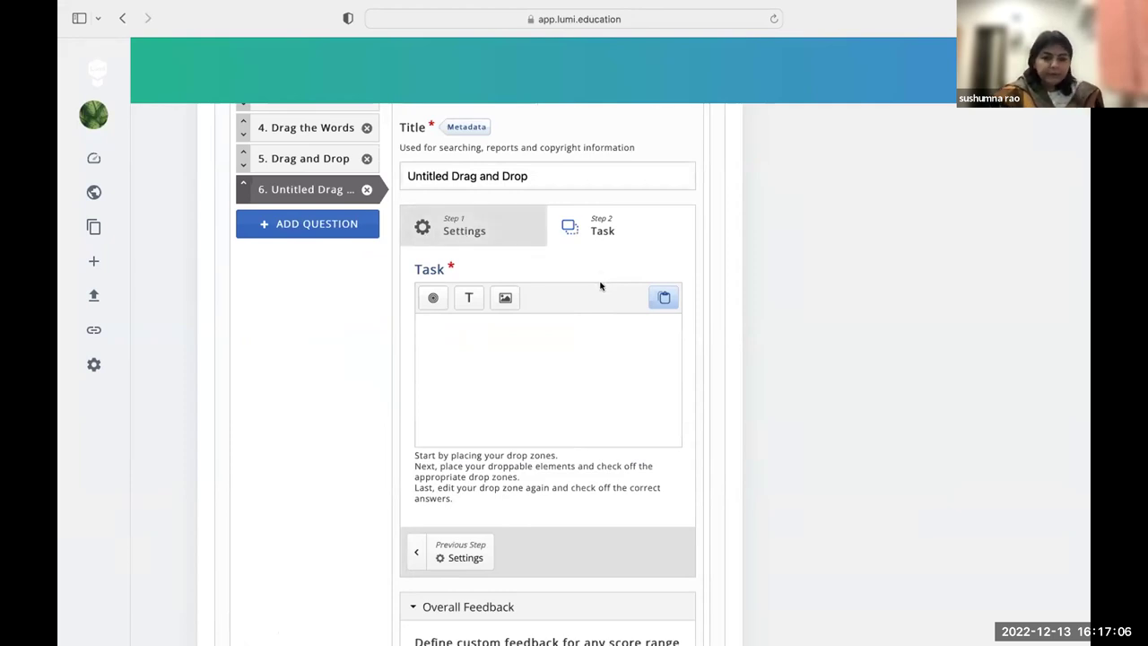
# Step: Add an image element to the drag and drop task and upload the unlabelled digestive system diagram
pyautogui.click(500, 300)
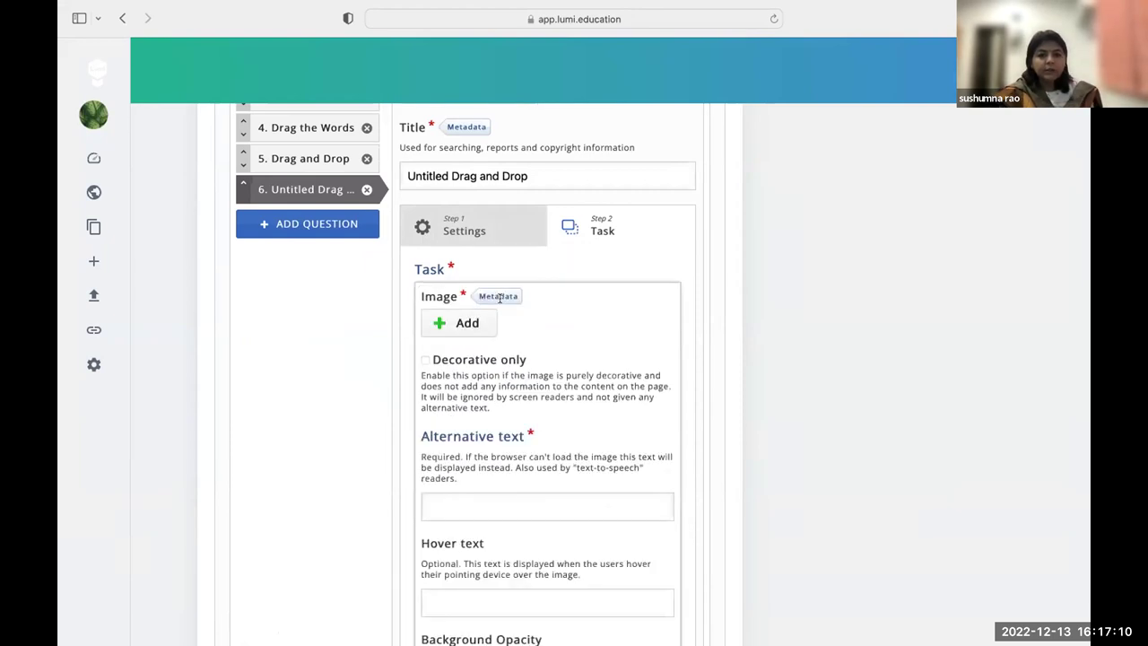
pyautogui.click(448, 321)
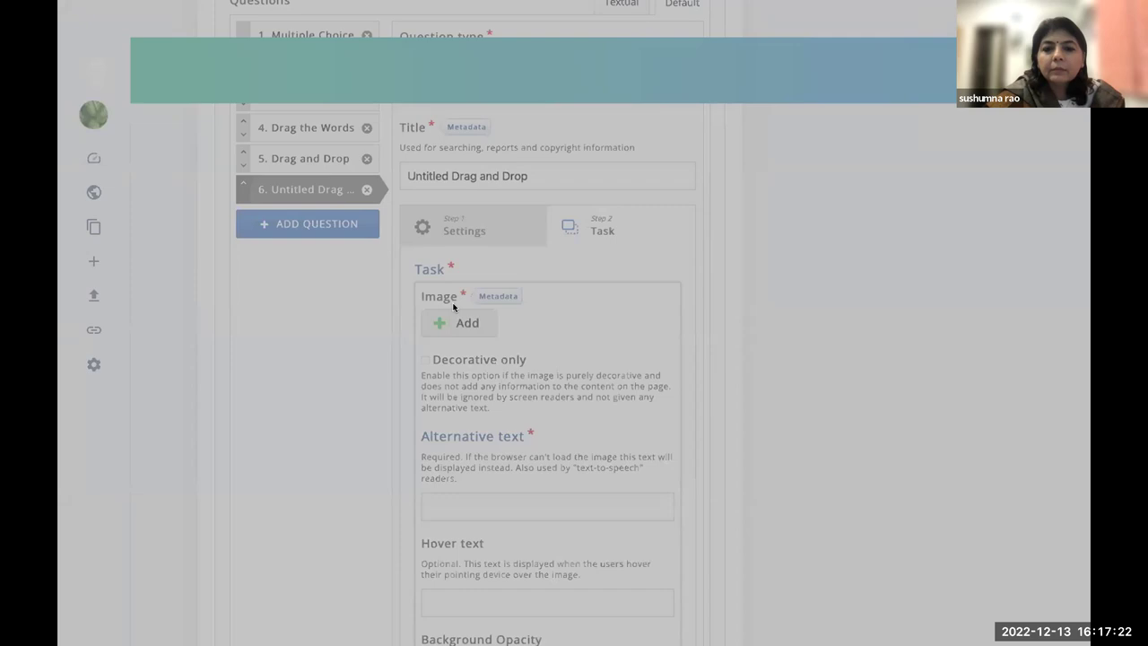
pyautogui.click(804, 459)
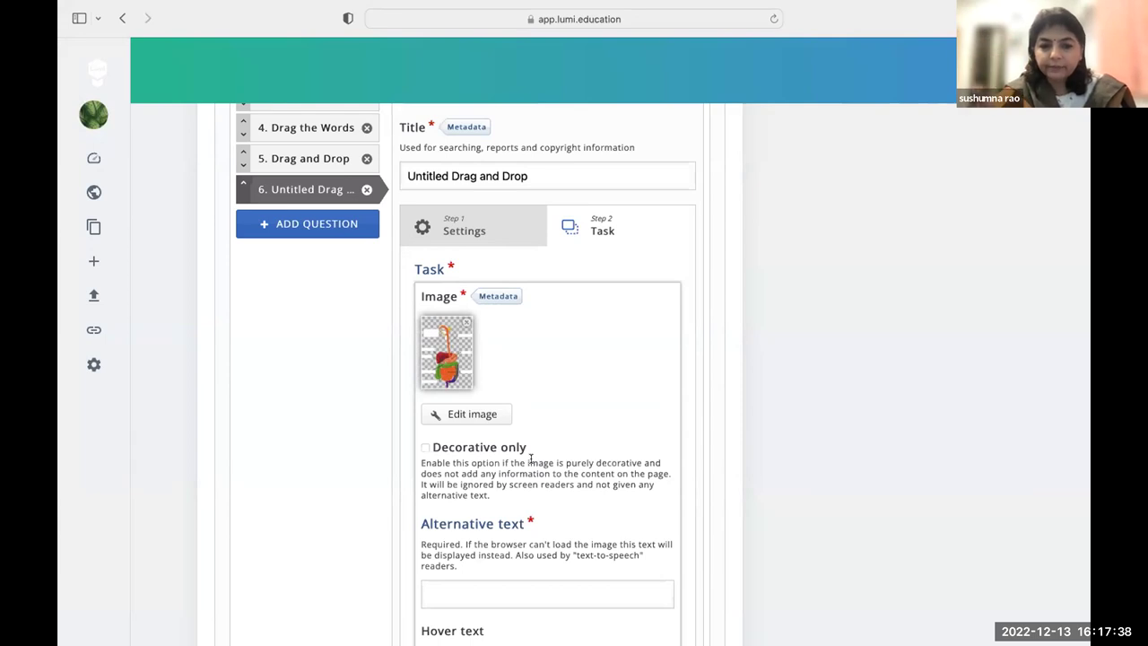
# Step: Set the title in the image's metadata to "Digestive System"
pyautogui.click(506, 301)
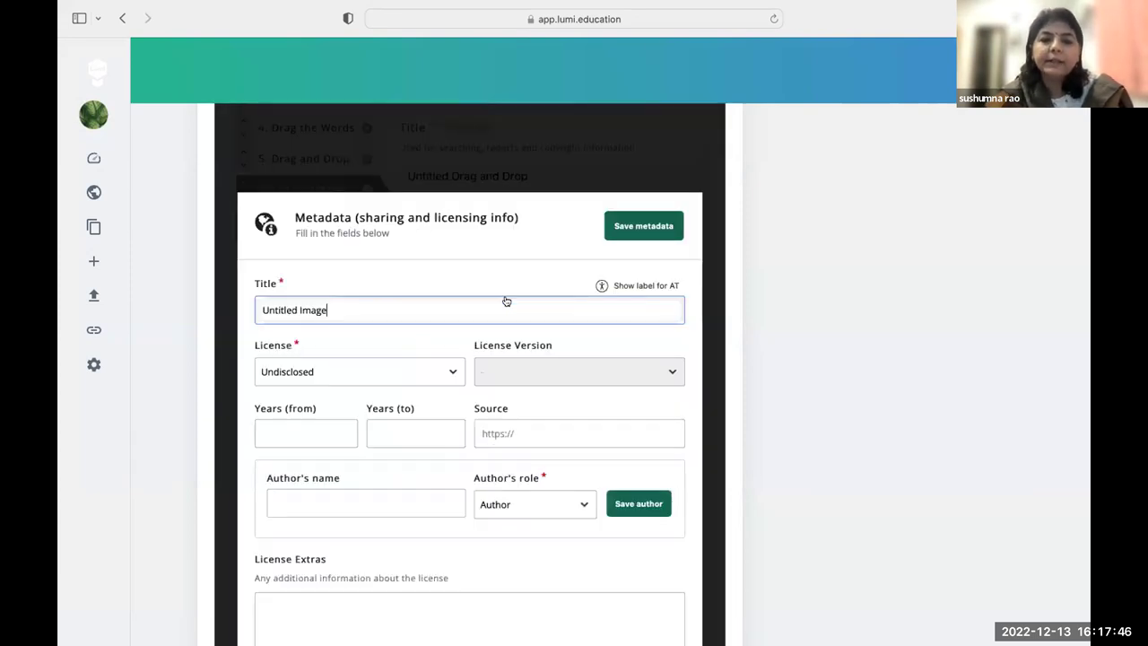
pyautogui.moveTo(338, 305); pyautogui.dragTo(186, 300)
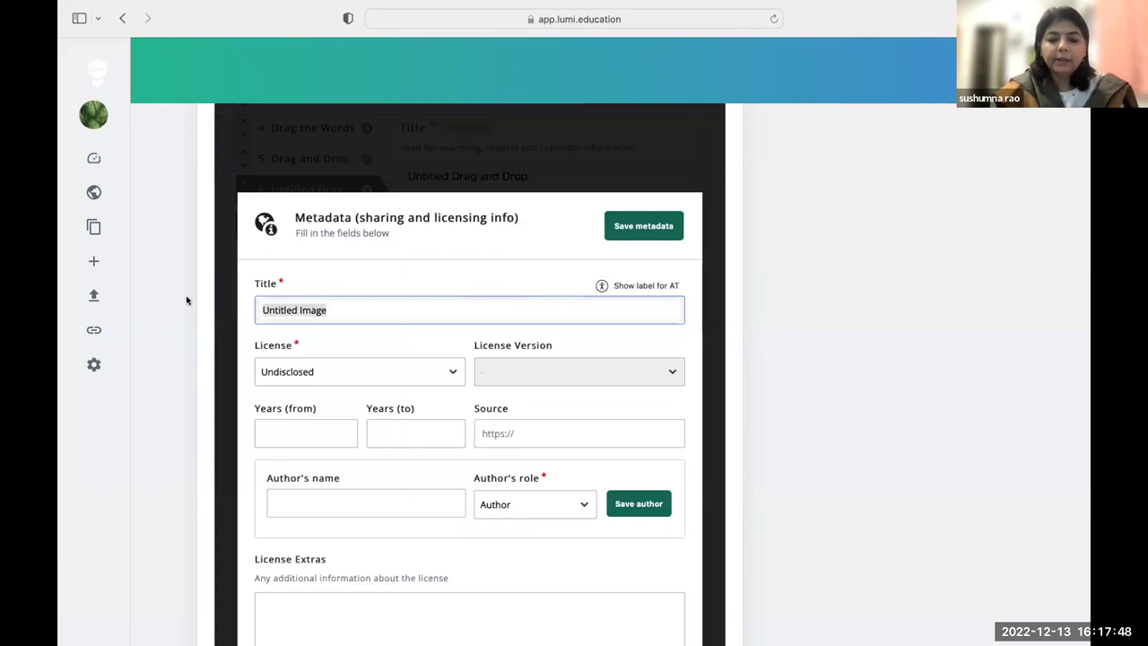
pyautogui.write('Dig')
pyautogui.write('tive System')
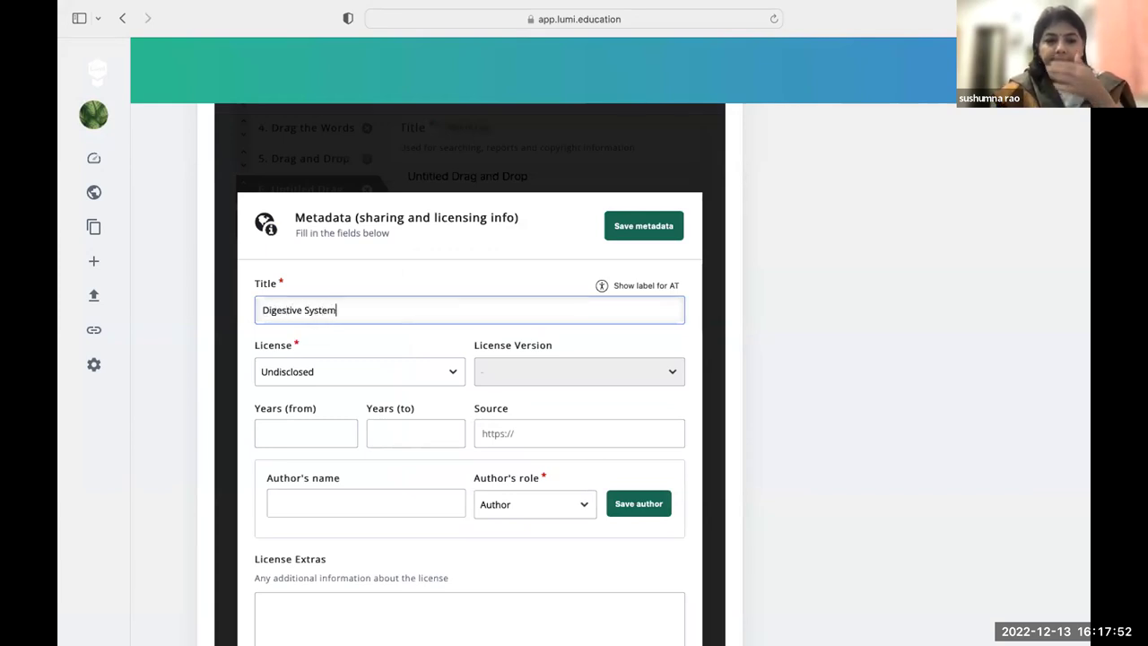
# Step: Set the image's license to Public Domain
pyautogui.click(286, 367)
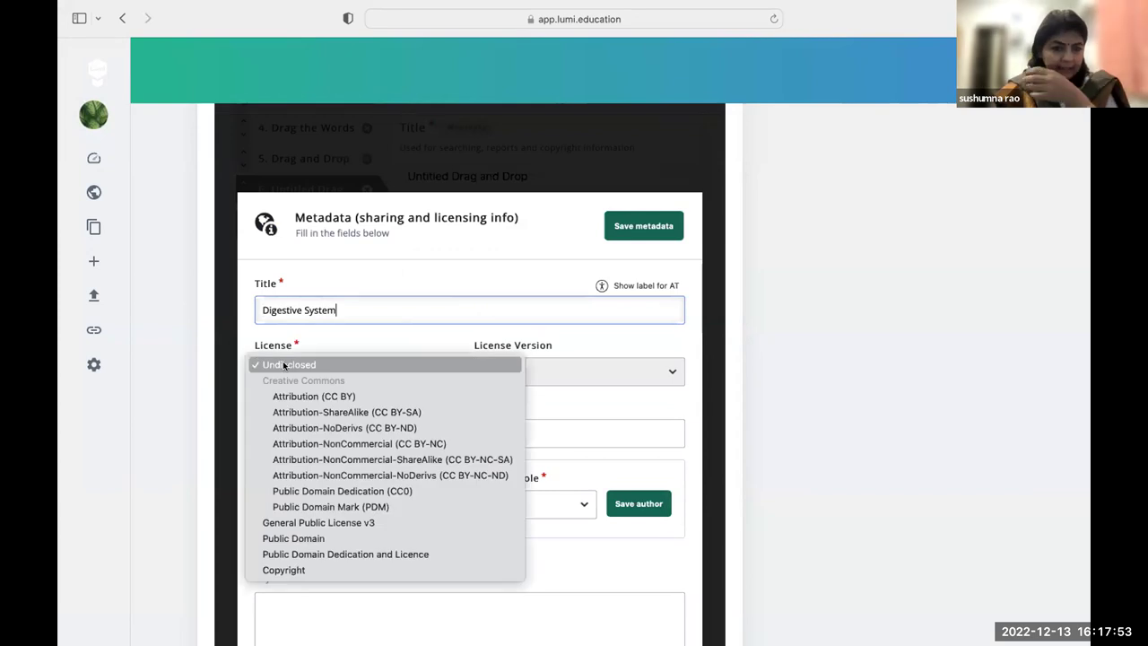
pyautogui.click(339, 492)
pyautogui.click(369, 370)
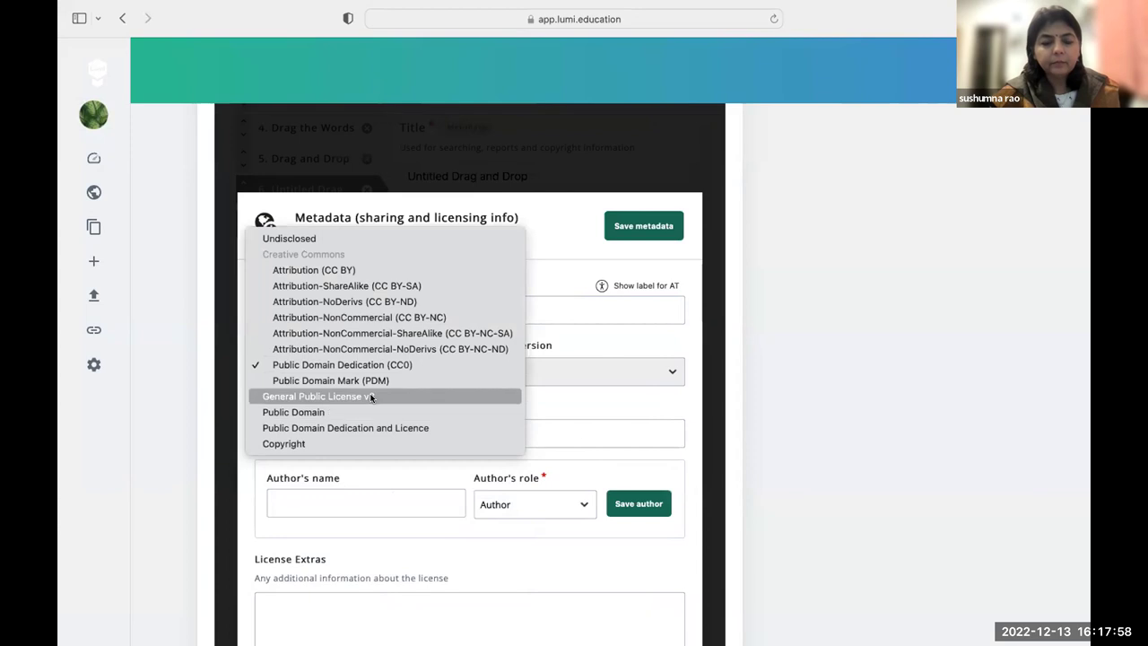
pyautogui.click(373, 380)
pyautogui.click(374, 371)
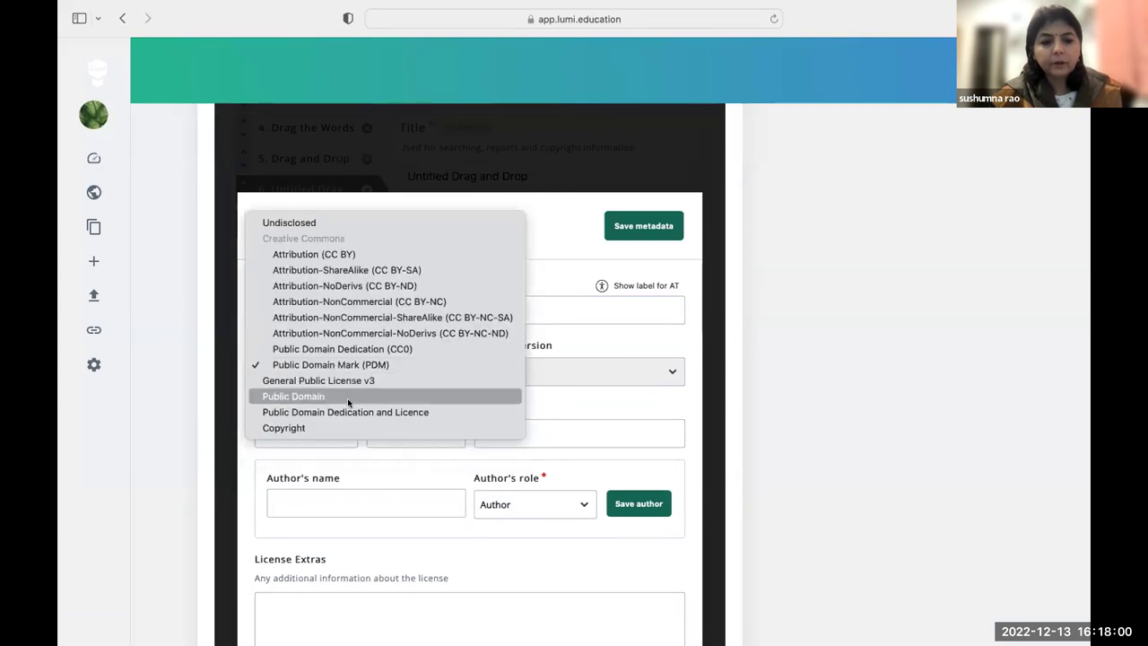
pyautogui.click(349, 399)
pyautogui.click(543, 432)
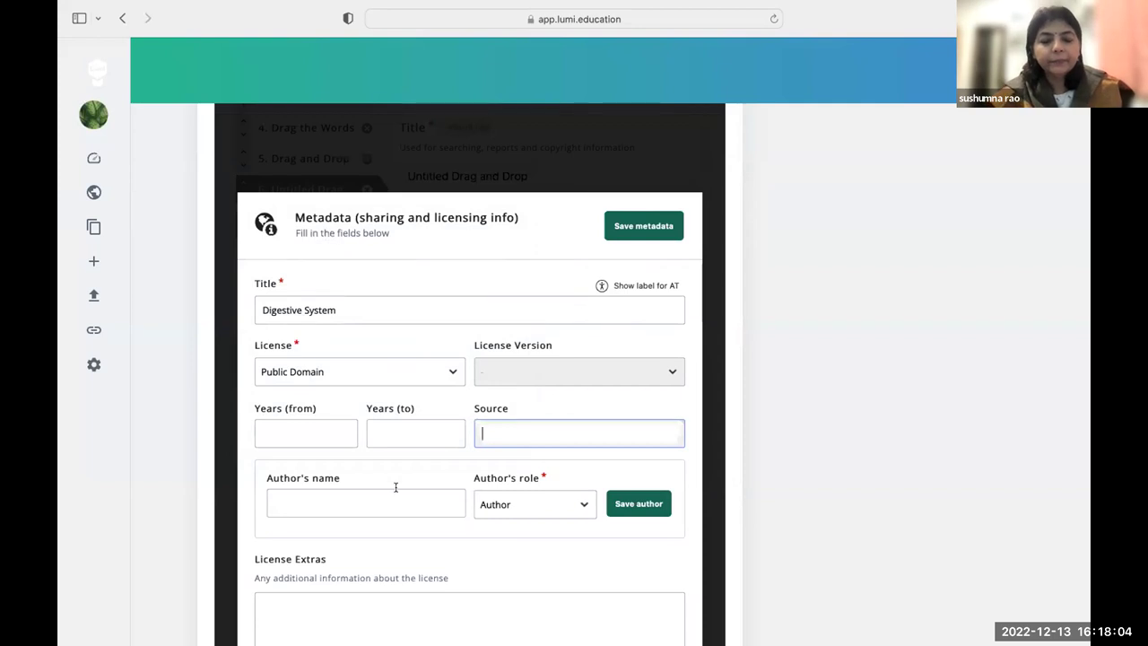
pyautogui.hotkey('ctrl', 'Left')
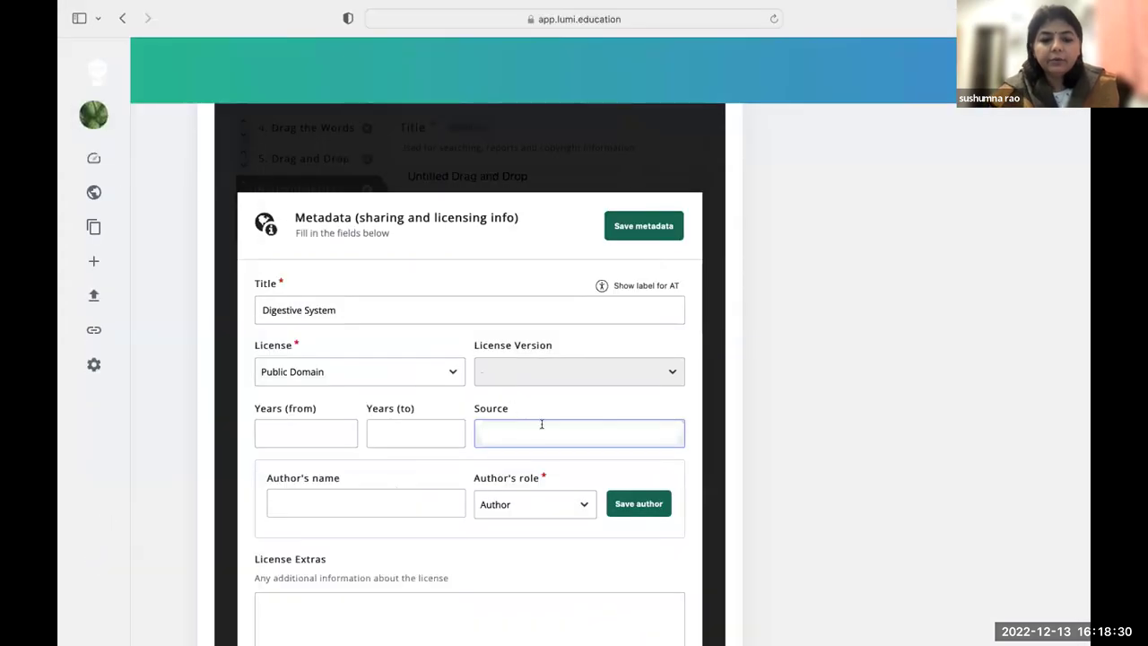
pyautogui.write('https://pixabay.com/vectors/digestion-intestine-digestive-oral-303364/')
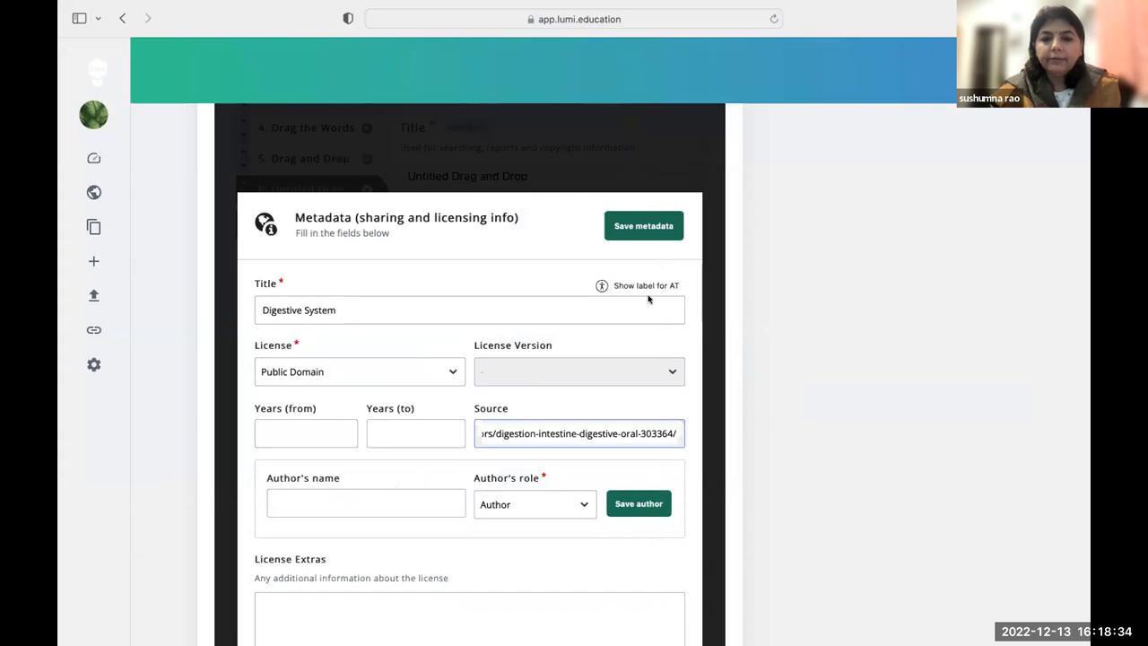
pyautogui.click(641, 227)
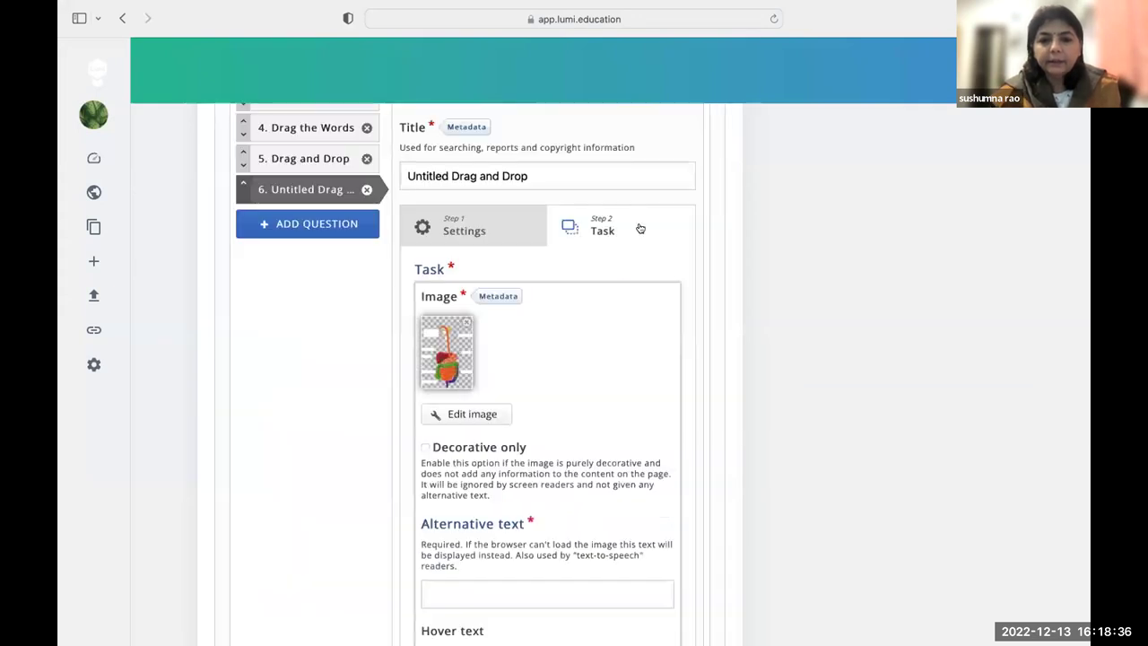
# Step: Set the image's alternative text to "Digestive System diagram without labels" and finish the image element
pyautogui.scroll(-3, 535, 518)
pyautogui.click(494, 466)
pyautogui.write('Di')
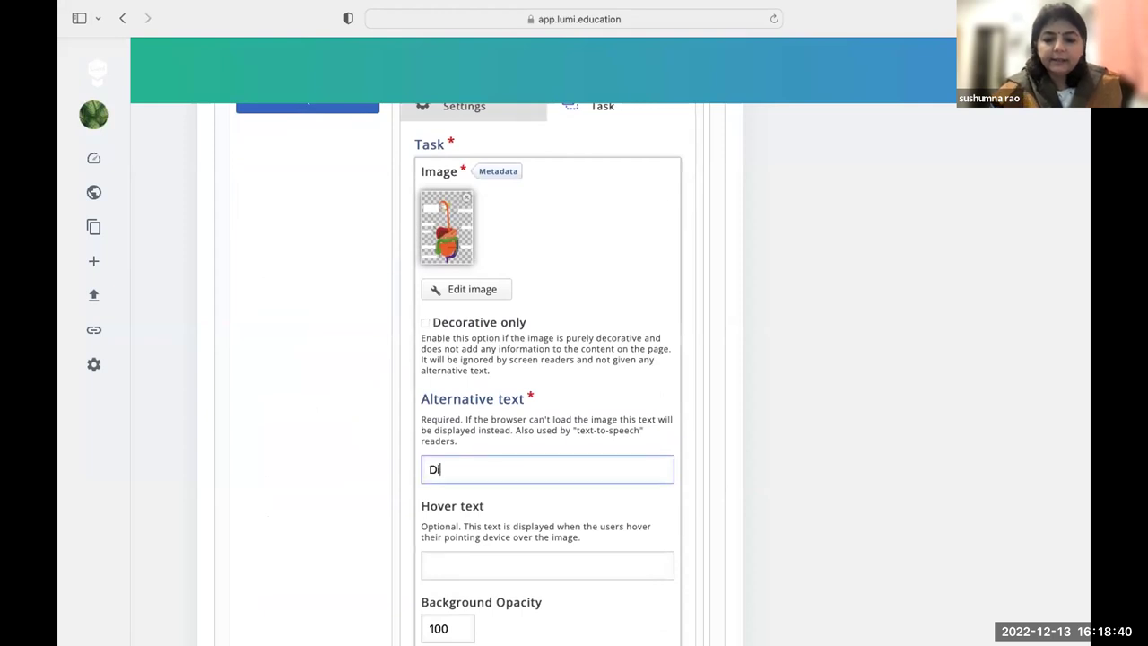
pyautogui.write('gestive St')
pyautogui.press('BackSpace')
pyautogui.write('stive S')
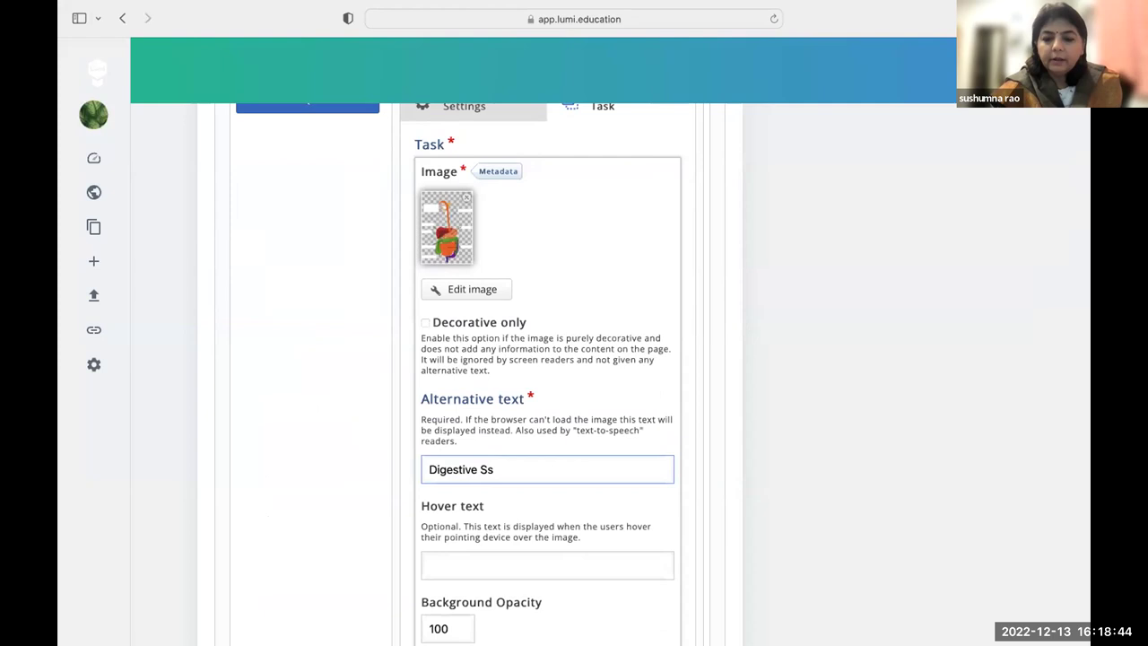
pyautogui.write('ystem')
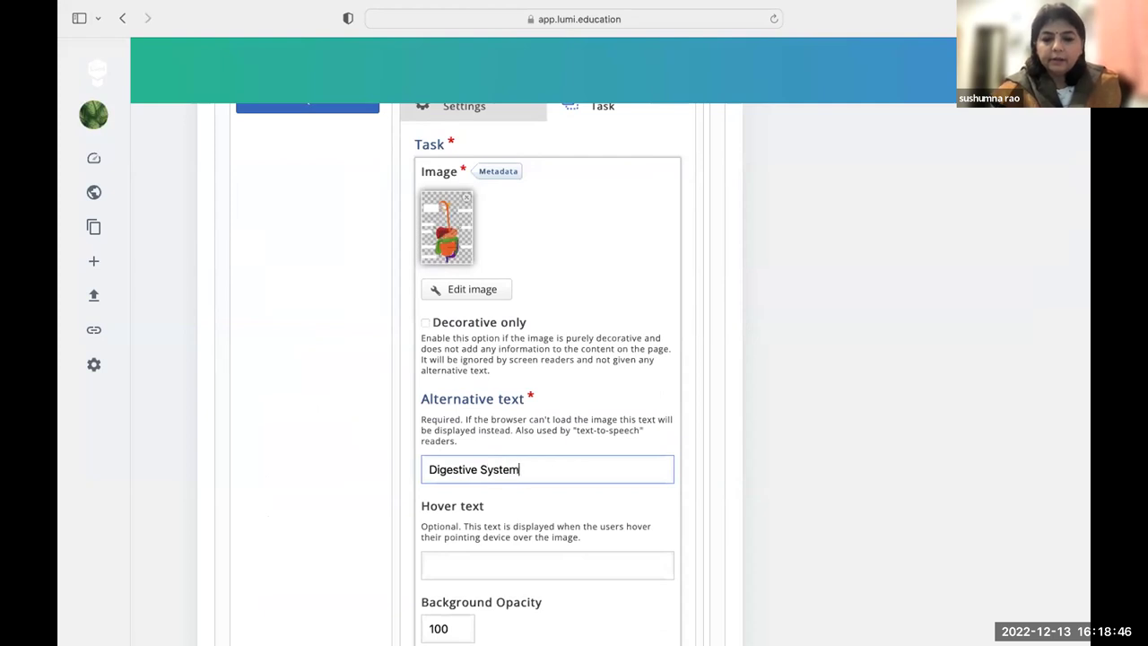
pyautogui.write(' diagr')
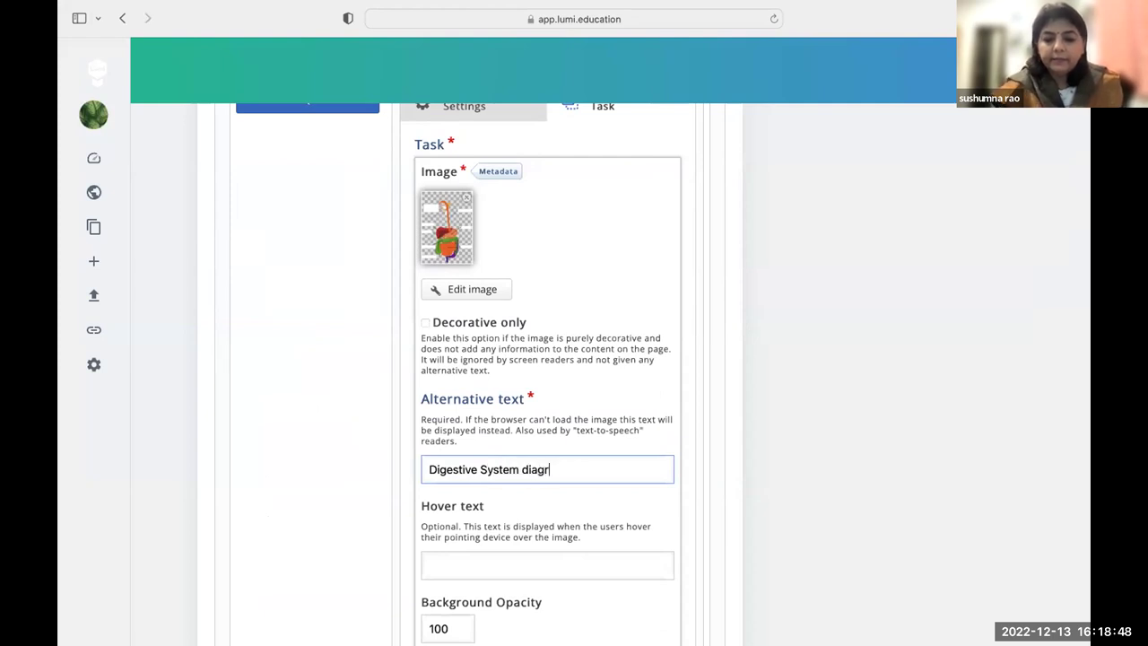
pyautogui.write('am withp')
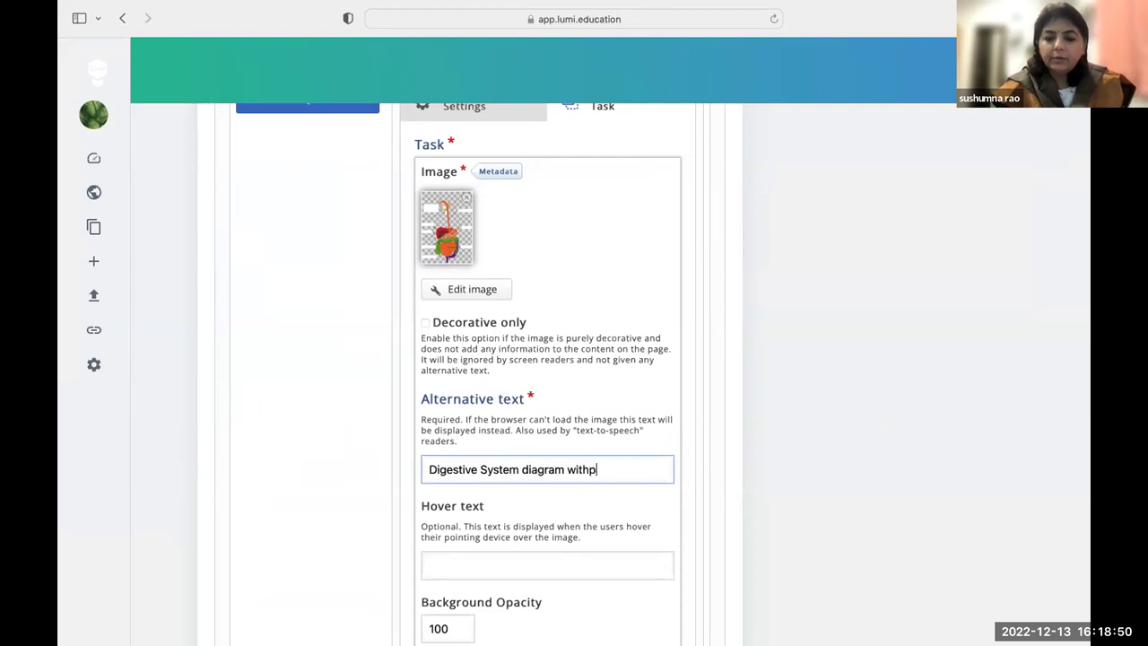
pyautogui.press('BackSpace')
pyautogui.write('out ')
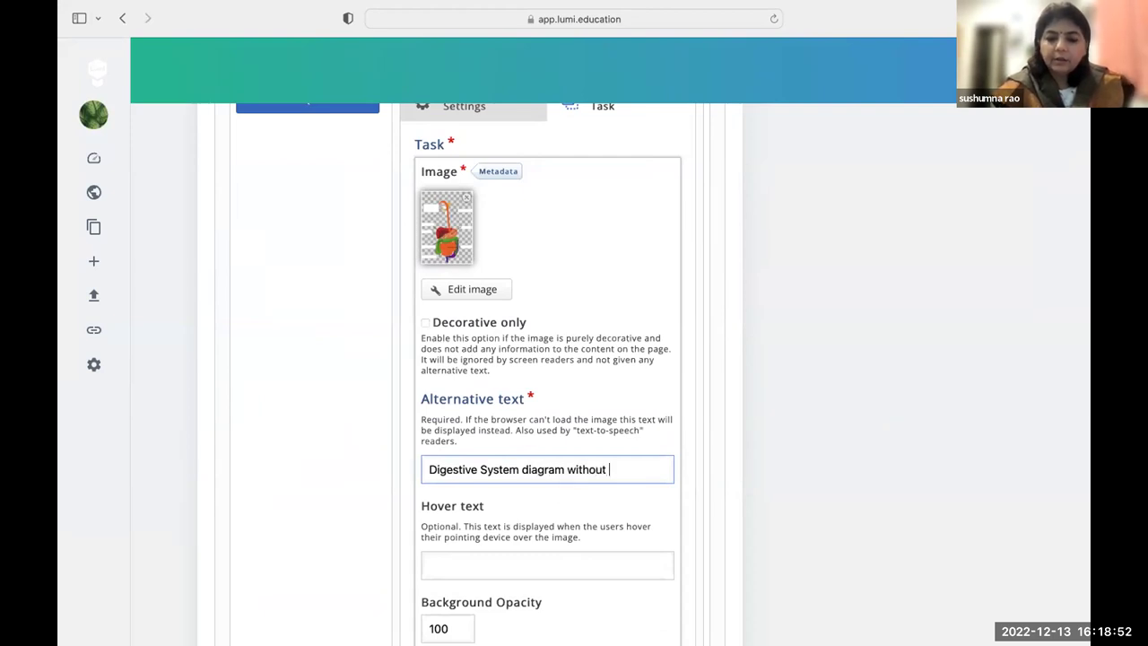
pyautogui.write('labels')
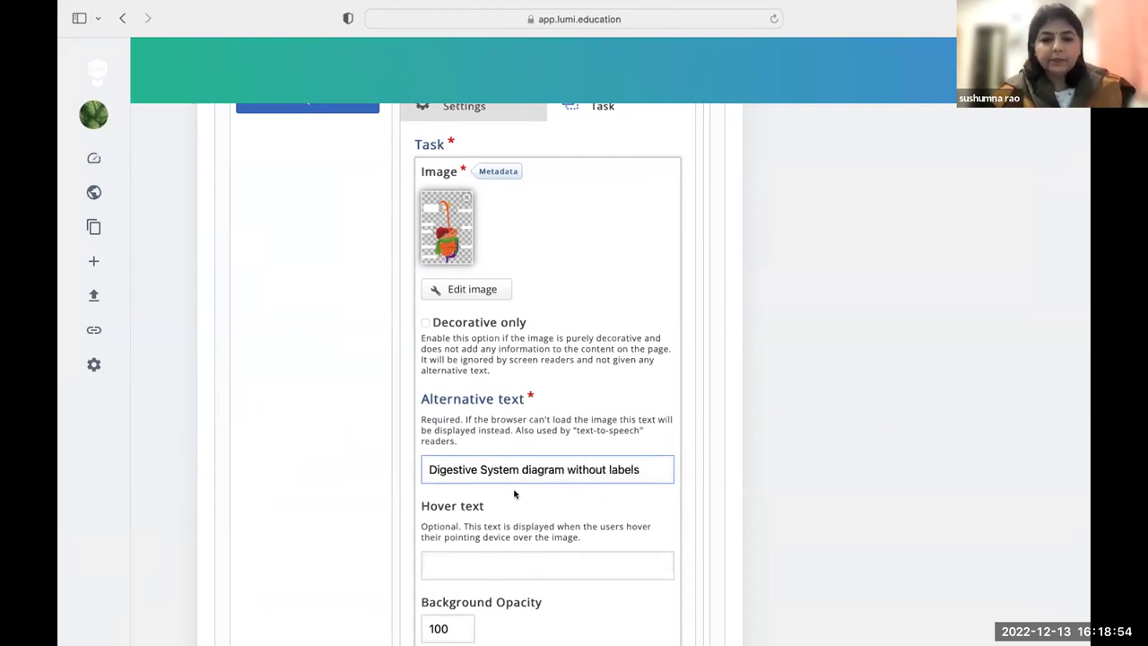
pyautogui.scroll(-4, 516, 495)
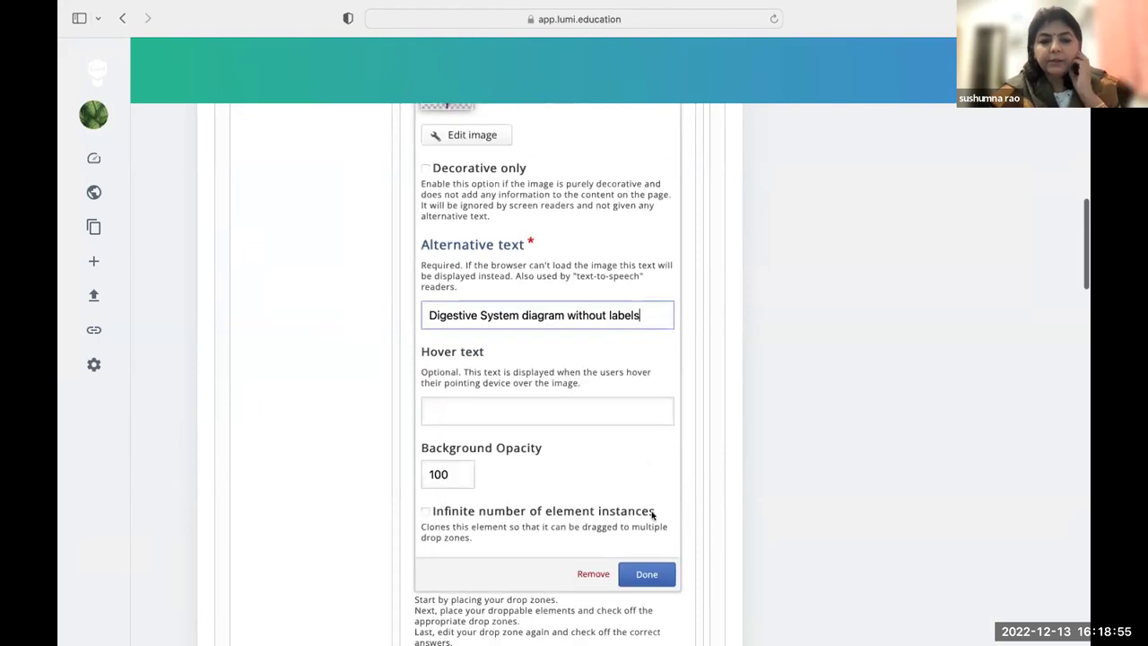
pyautogui.click(659, 573)
# Step: Move the digestive system diagram near the middle of the task area and enlarge it to nearly fill the area's height
pyautogui.scroll(5, 549, 332)
pyautogui.click(548, 307)
pyautogui.moveTo(548, 308); pyautogui.dragTo(480, 346)
pyautogui.moveTo(531, 283); pyautogui.dragTo(541, 281)
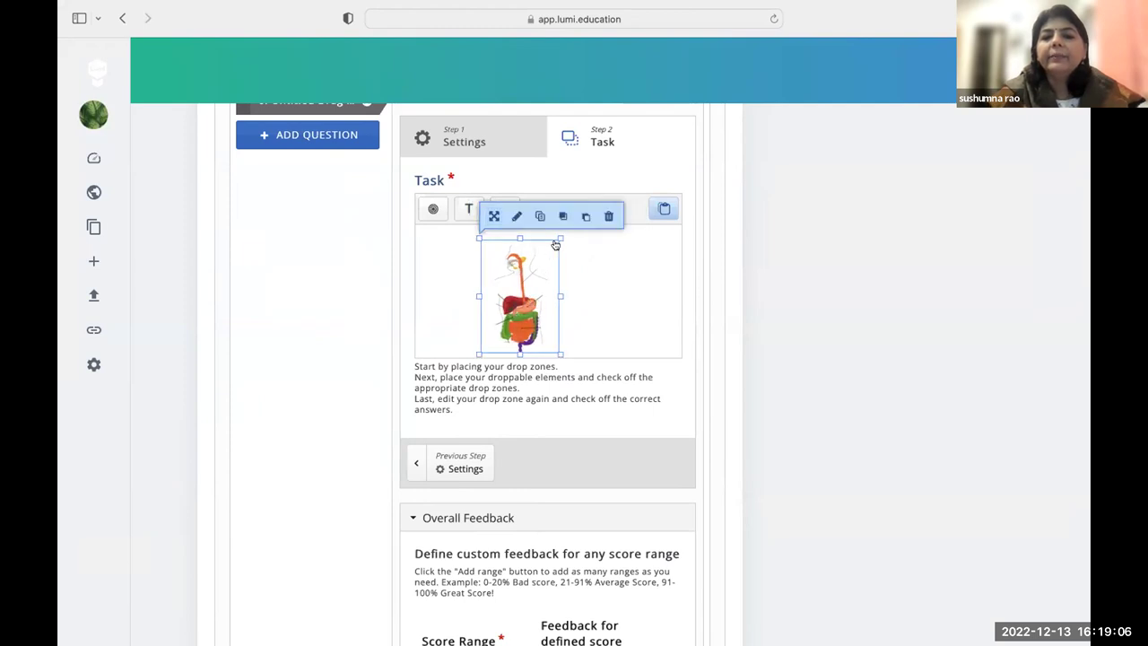
pyautogui.moveTo(560, 239); pyautogui.dragTo(566, 232)
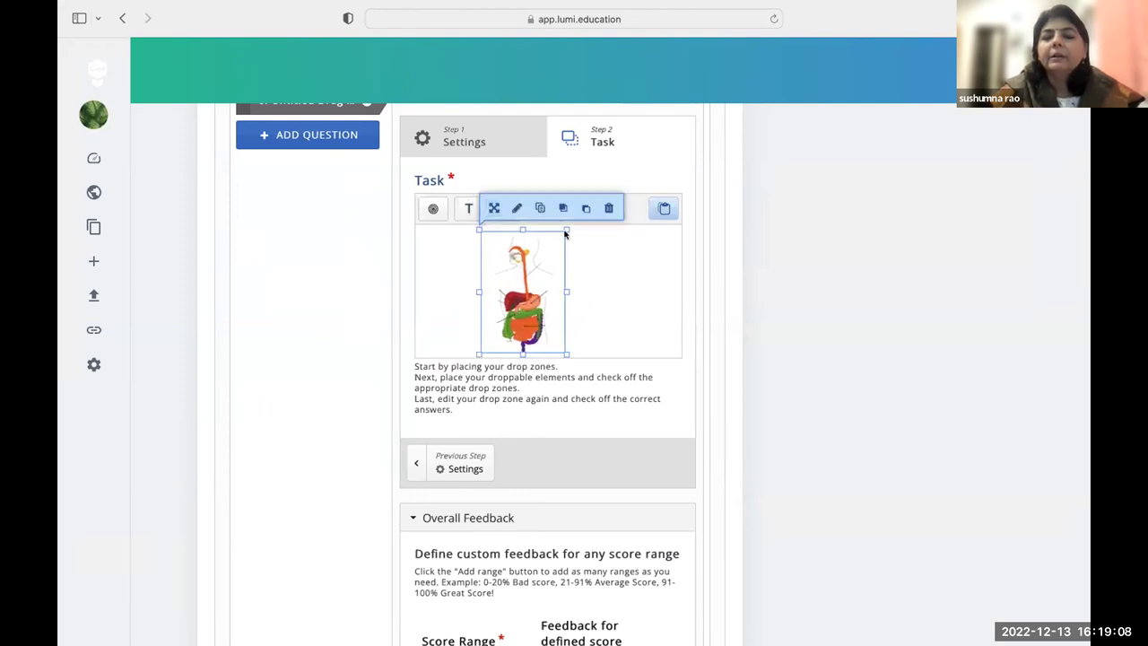
pyautogui.click(594, 268)
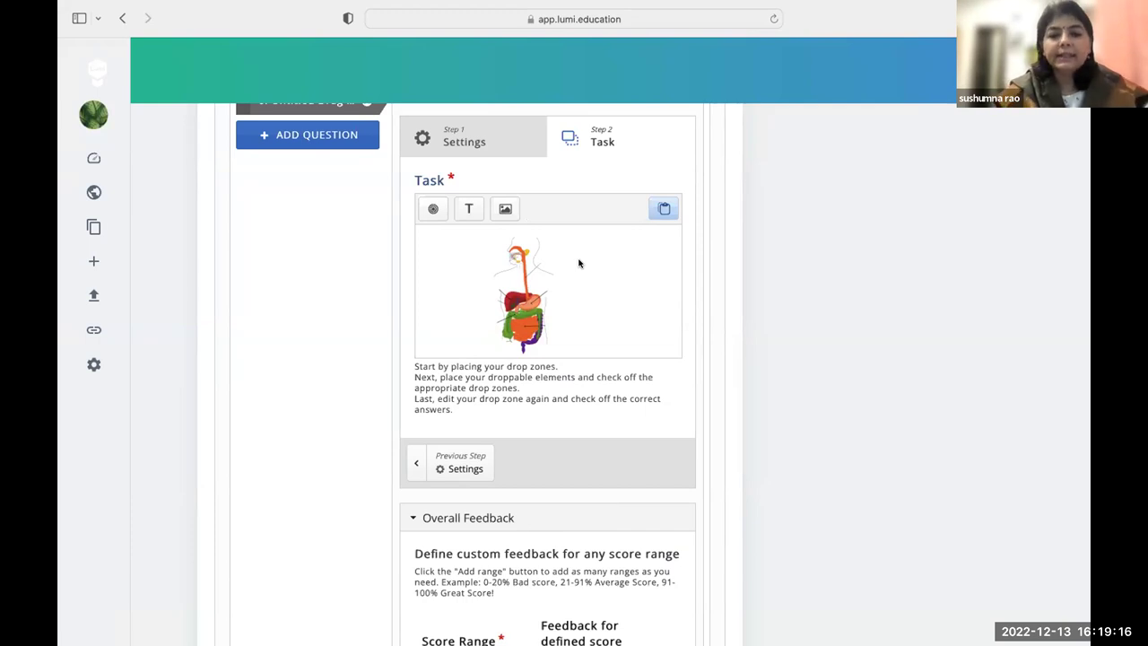
# Step: Add a text element reading "Tongue" and place it in the upper-right corner of the task area
pyautogui.click(468, 208)
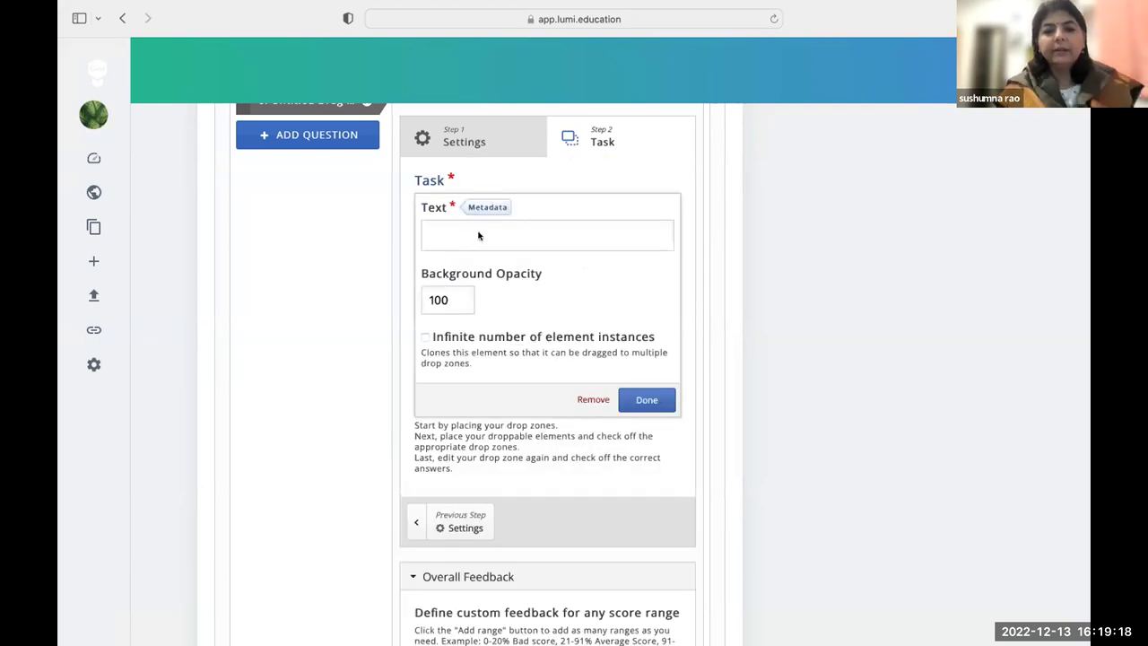
pyautogui.click(478, 236)
pyautogui.write('Tongue')
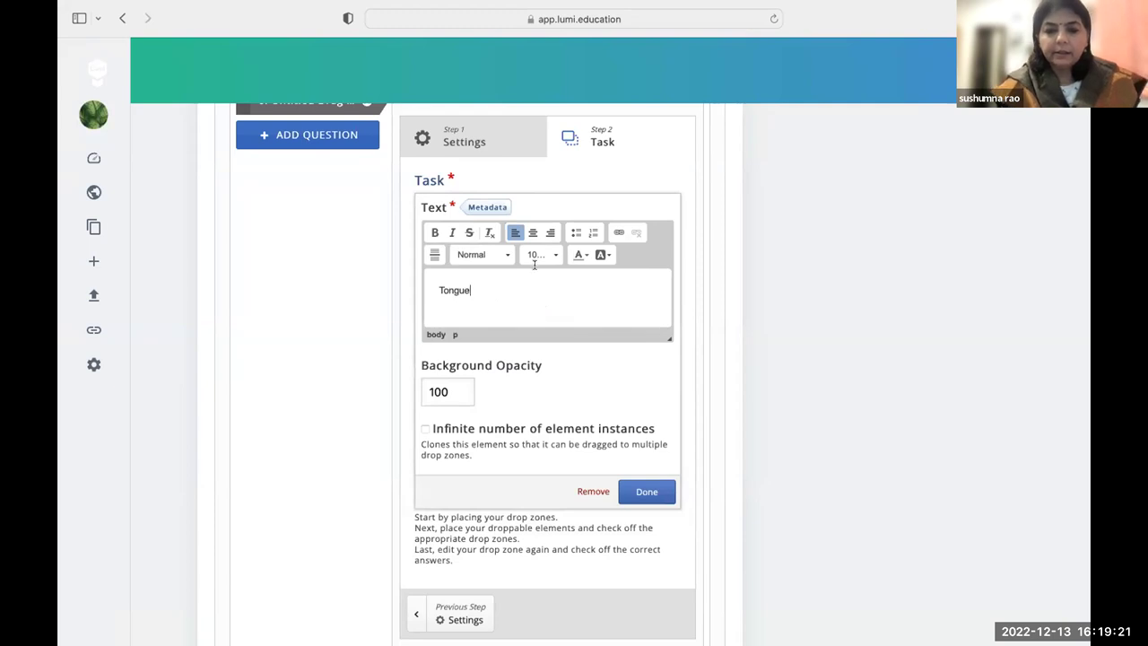
pyautogui.click(647, 492)
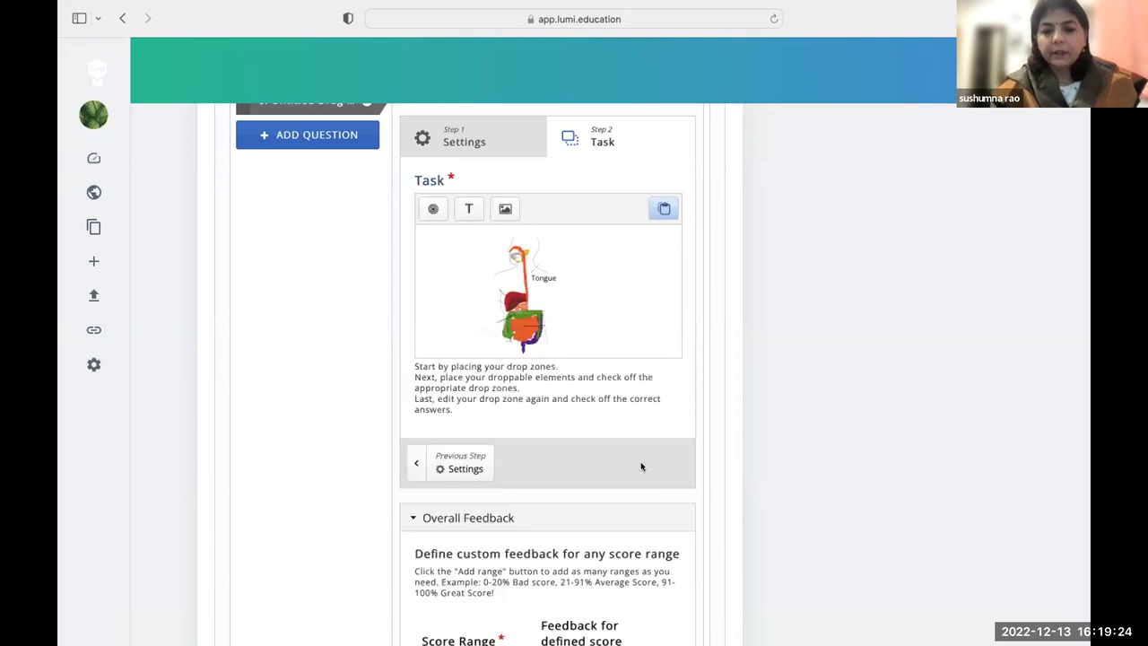
pyautogui.moveTo(546, 283); pyautogui.dragTo(643, 238)
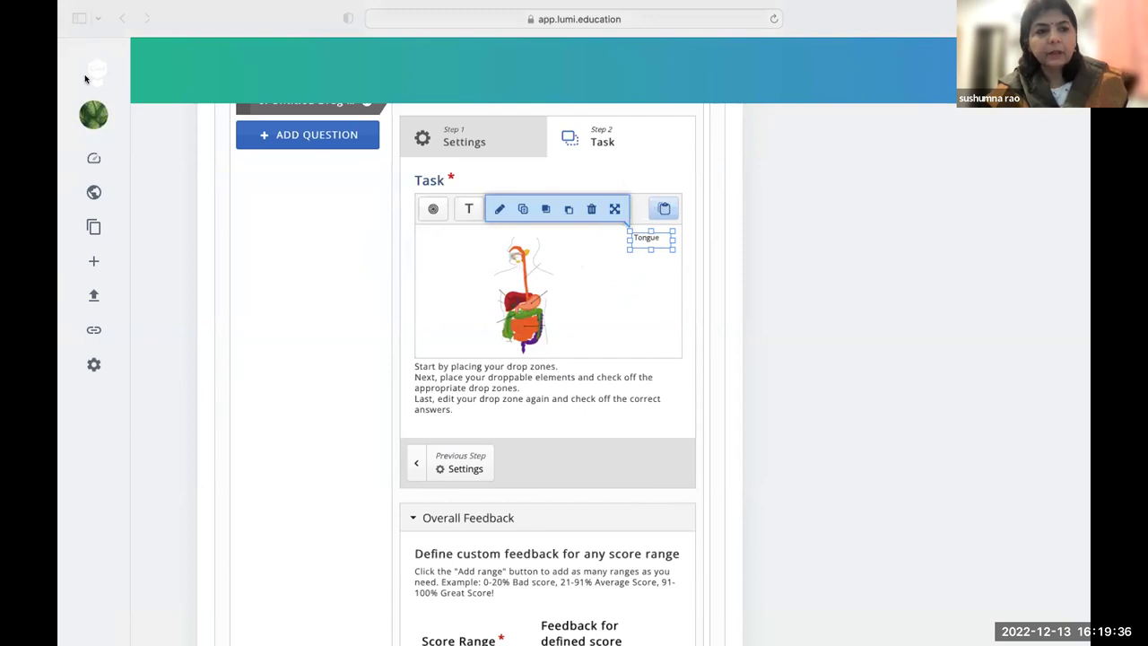
pyautogui.moveTo(147, 6)
pyautogui.click(104, 35)
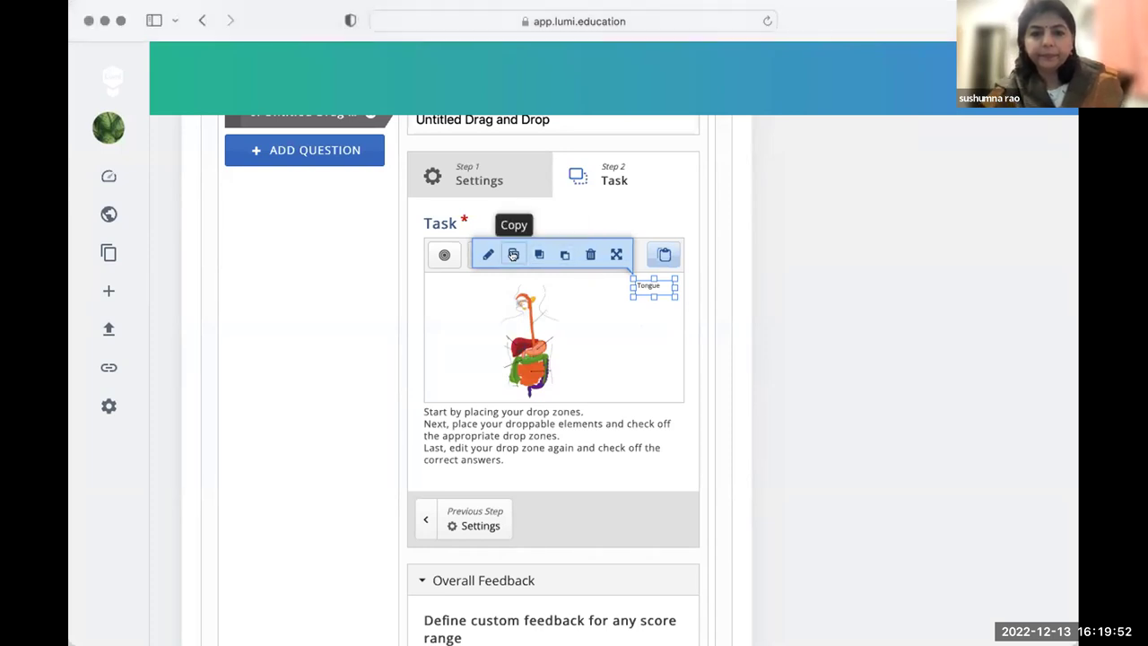
# Step: Duplicate the Tongue label, place the copy directly below the original and change its text to "Stomach"
pyautogui.click(513, 255)
pyautogui.click(664, 254)
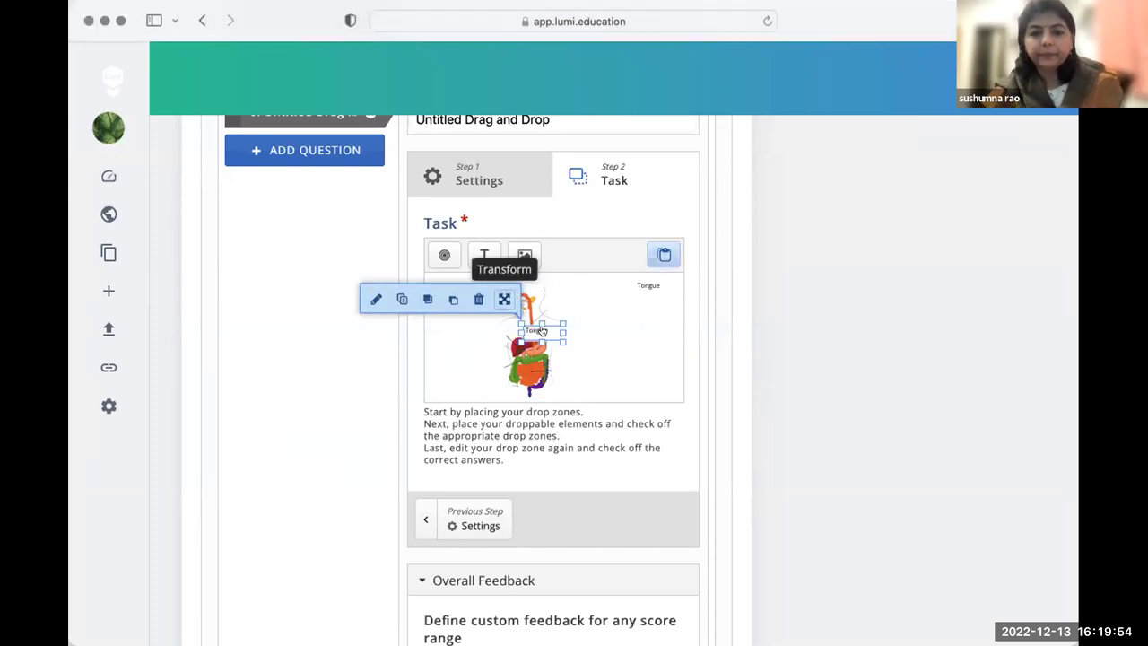
pyautogui.moveTo(541, 330); pyautogui.dragTo(649, 315)
pyautogui.doubleClick(651, 313)
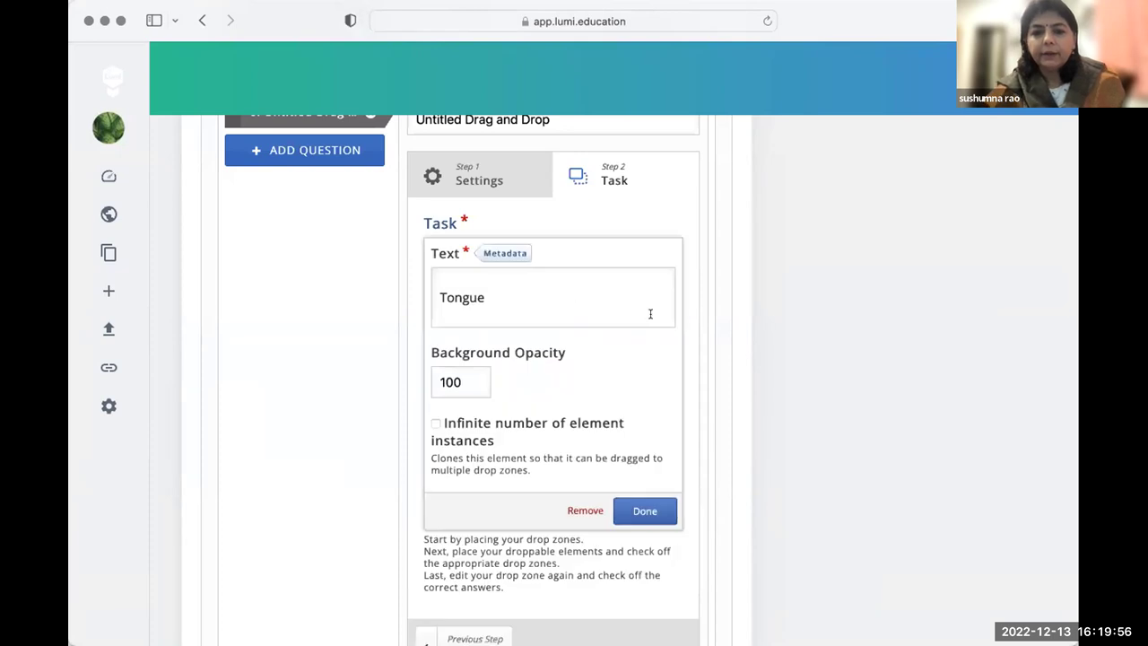
pyautogui.click(526, 305)
pyautogui.press('super+a')
pyautogui.write('Stomac')
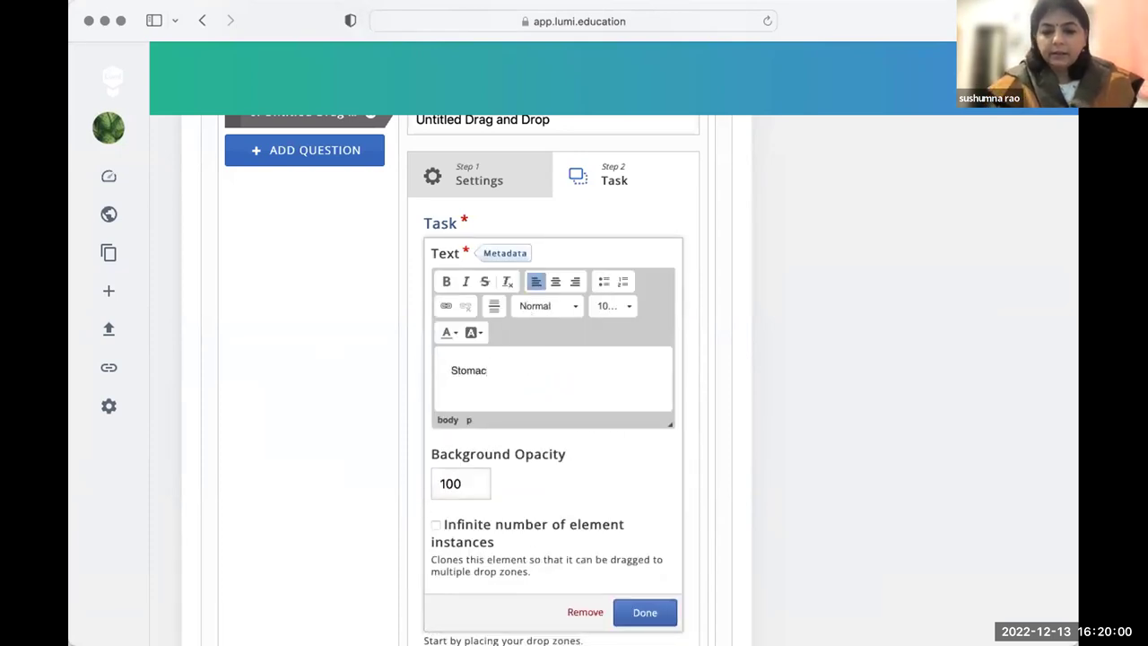
pyautogui.write('h')
pyautogui.click(642, 611)
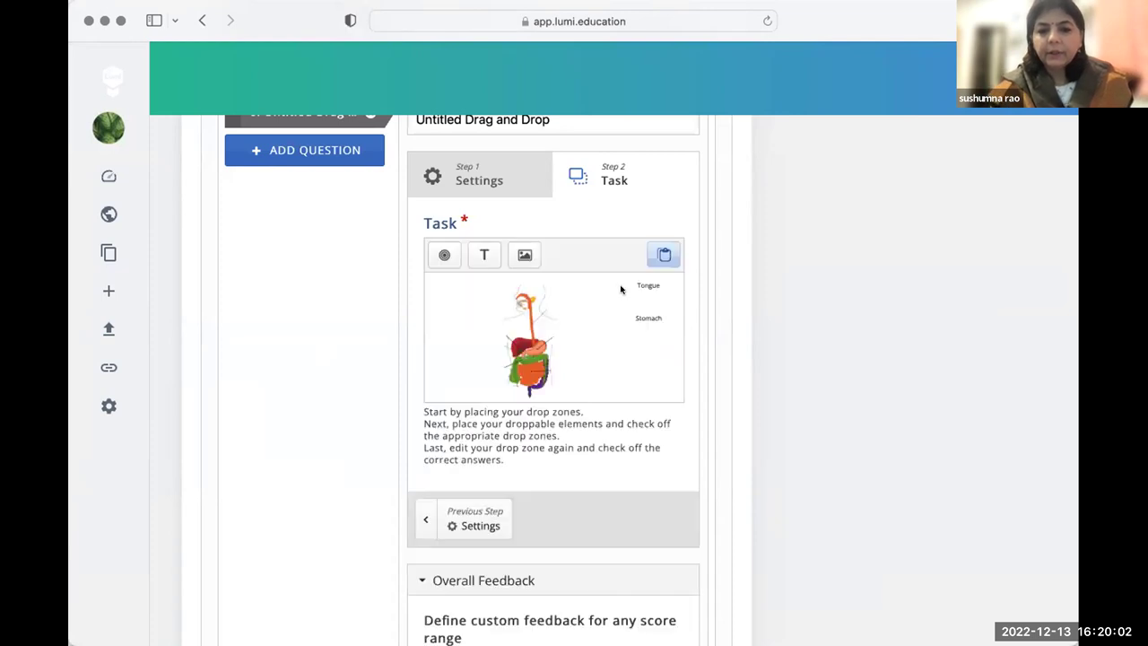
# Step: Paste another copy of the Tongue label, place it directly below Stomach and change its text to "Esophagus"
pyautogui.click(664, 254)
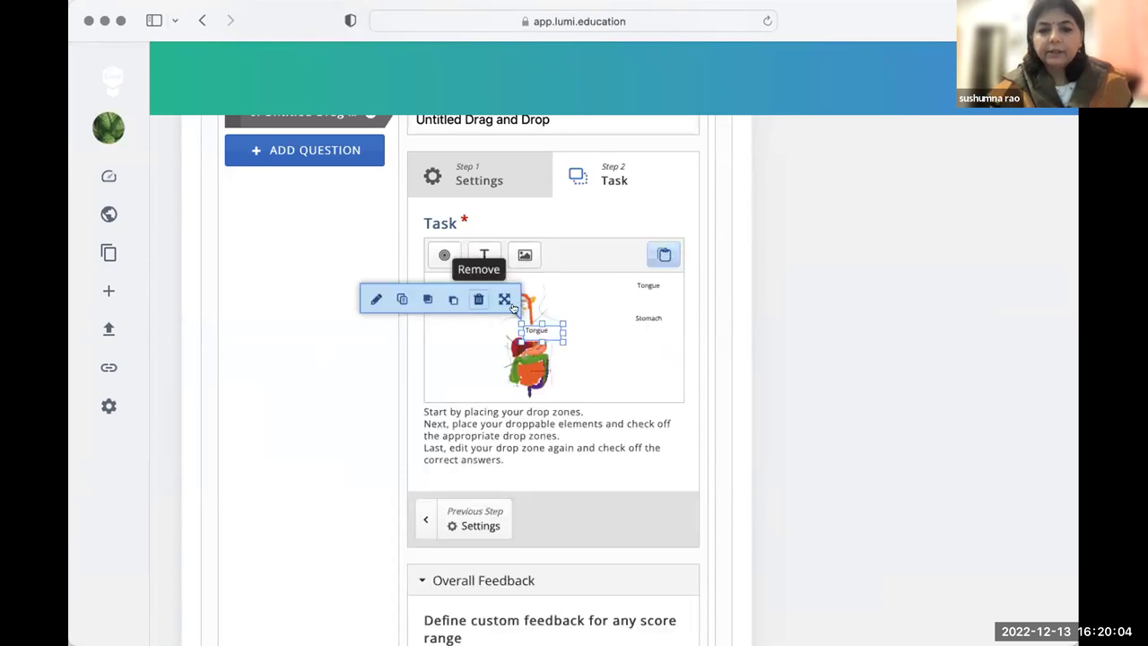
pyautogui.moveTo(530, 324); pyautogui.dragTo(639, 341)
pyautogui.doubleClick(642, 352)
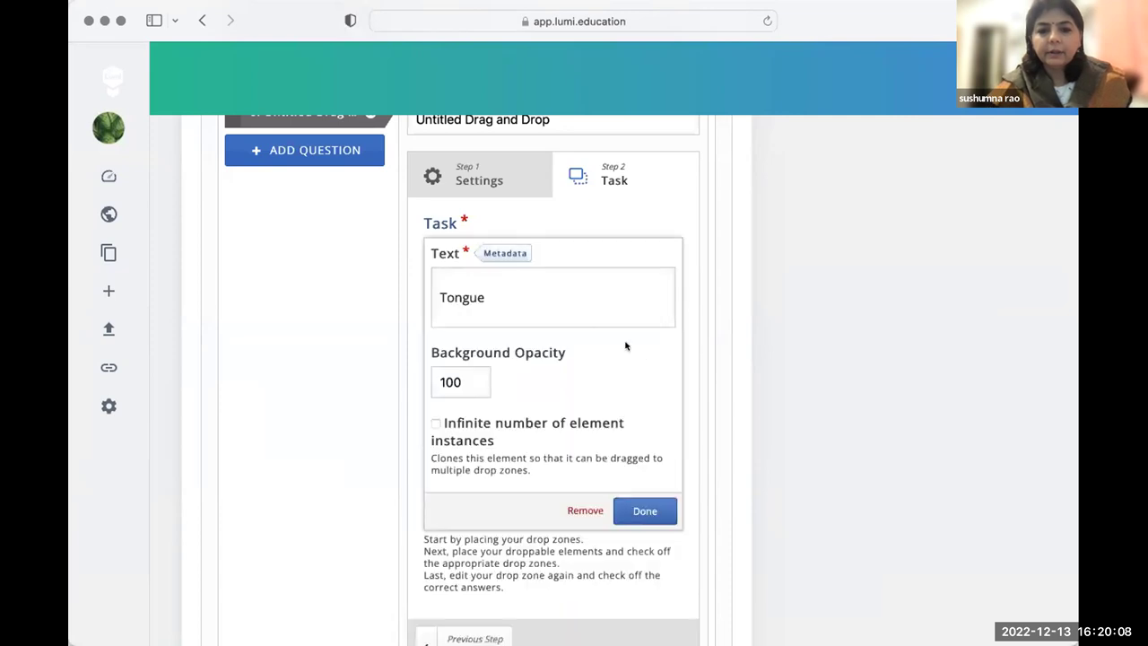
pyautogui.press('super+a')
pyautogui.write('Esophagus')
pyautogui.click(642, 613)
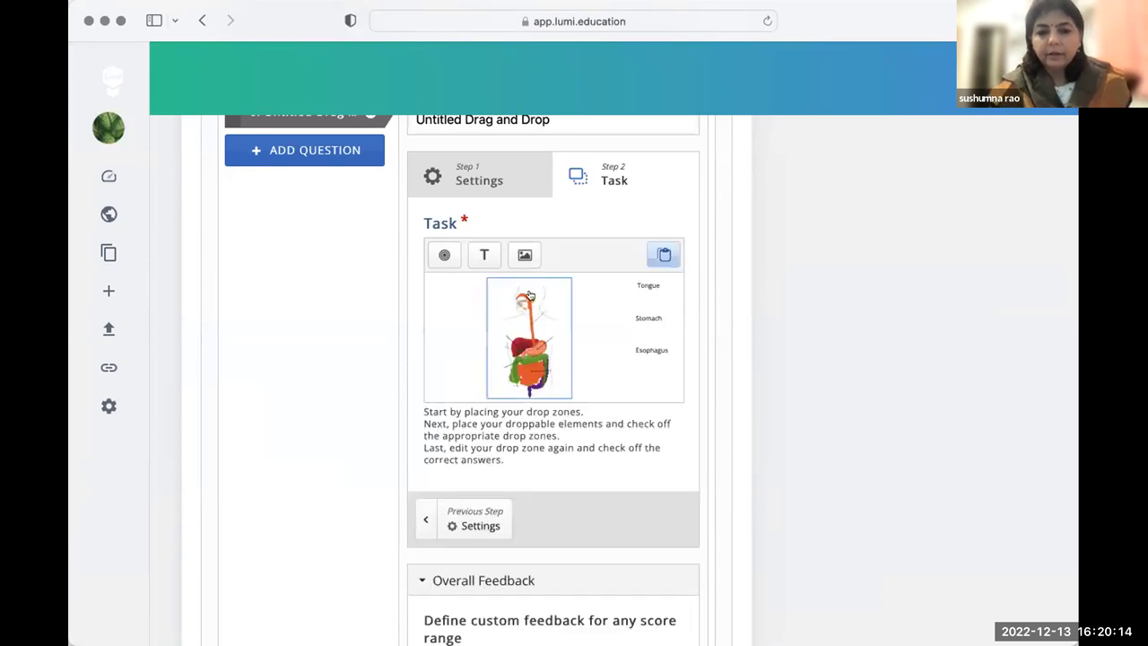
# Step: Clear the element selection in the task area and switch the browser window to full screen
pyautogui.click(644, 320)
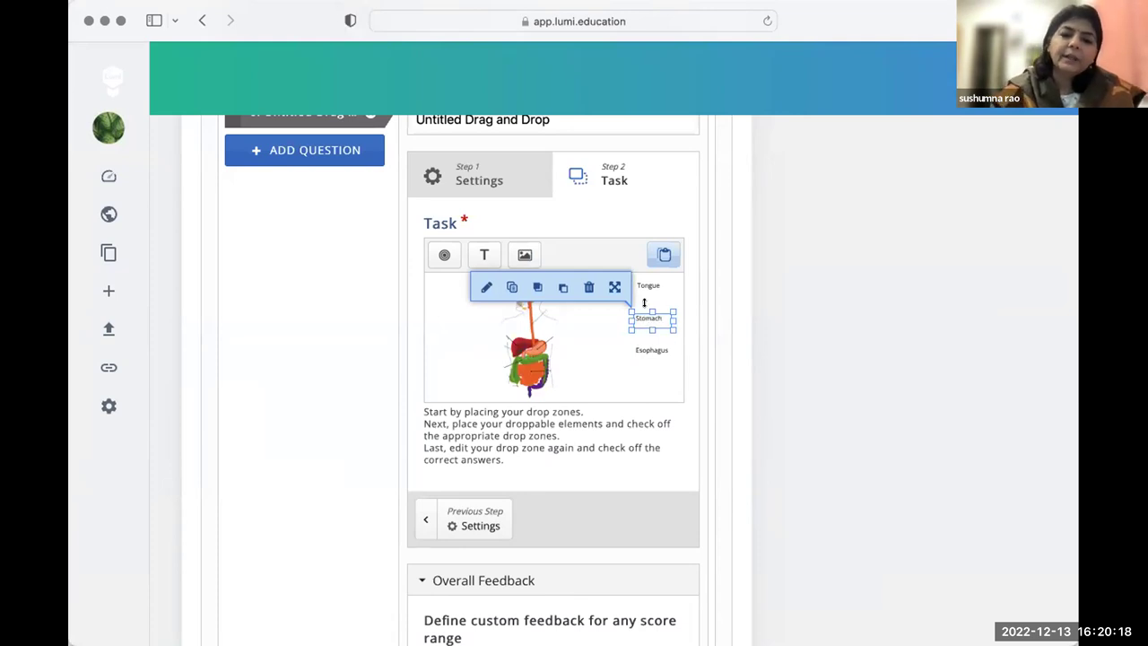
pyautogui.click(602, 370)
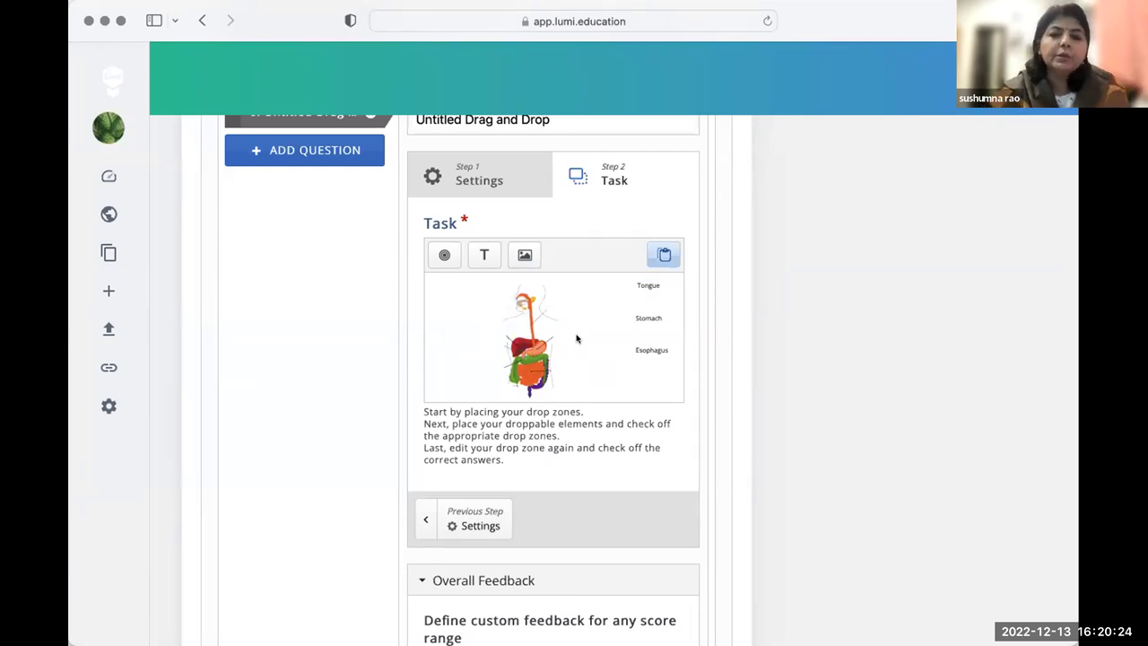
pyautogui.click(119, 21)
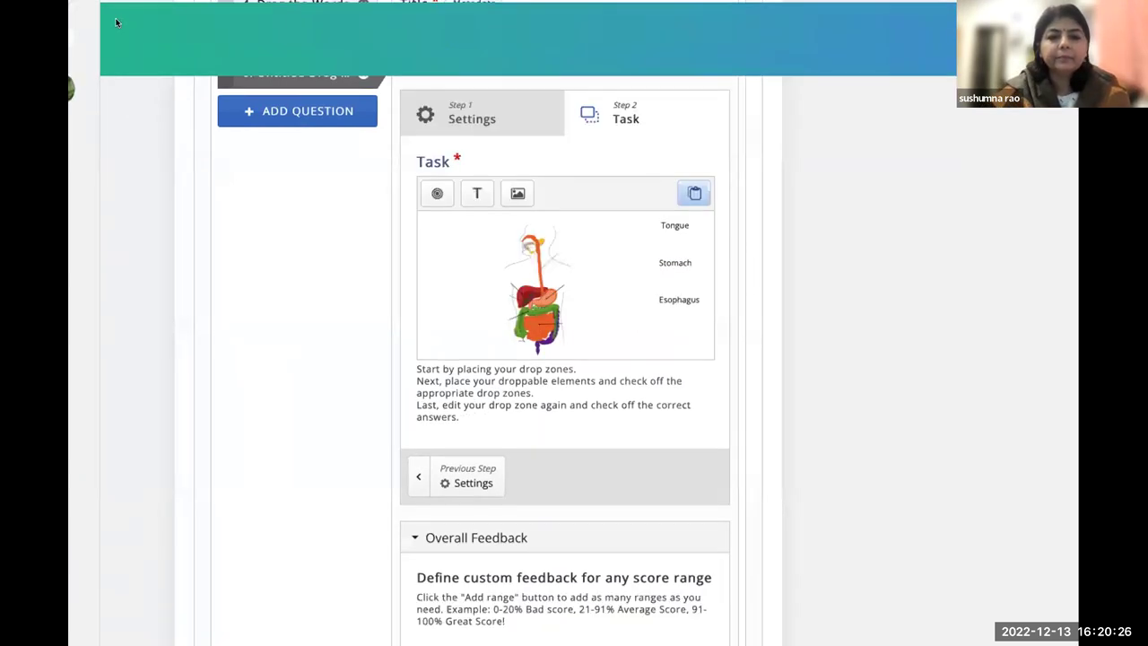
# Step: Add a drop zone labelled "t" that can only contain one element and has Auto-Align enabled
pyautogui.click(433, 209)
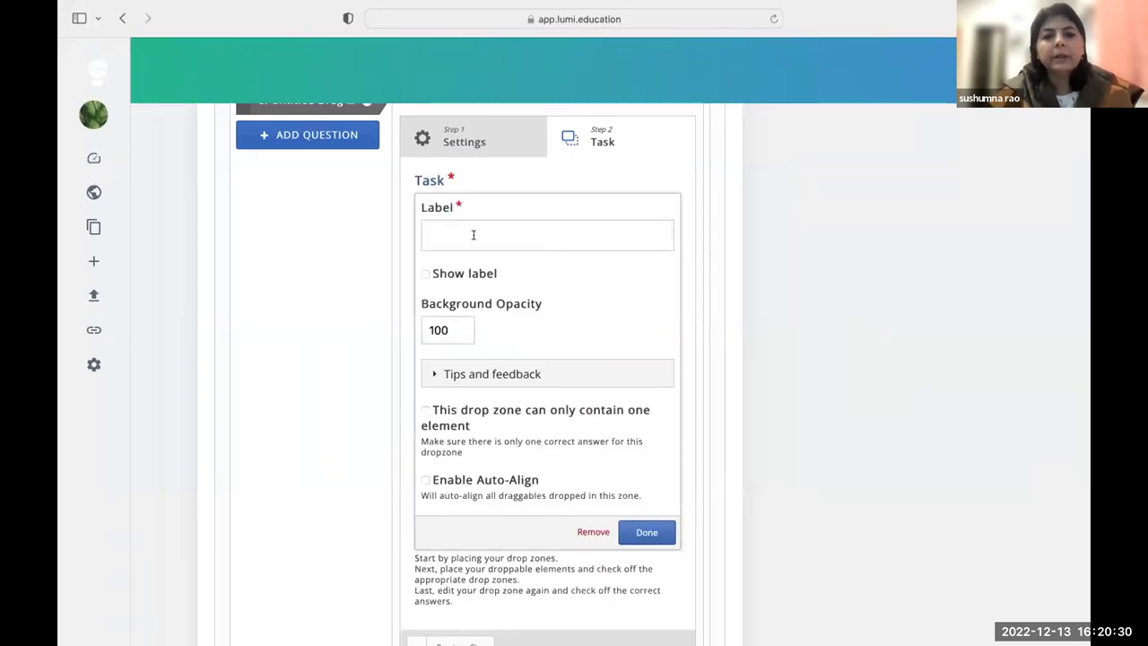
pyautogui.click(472, 233)
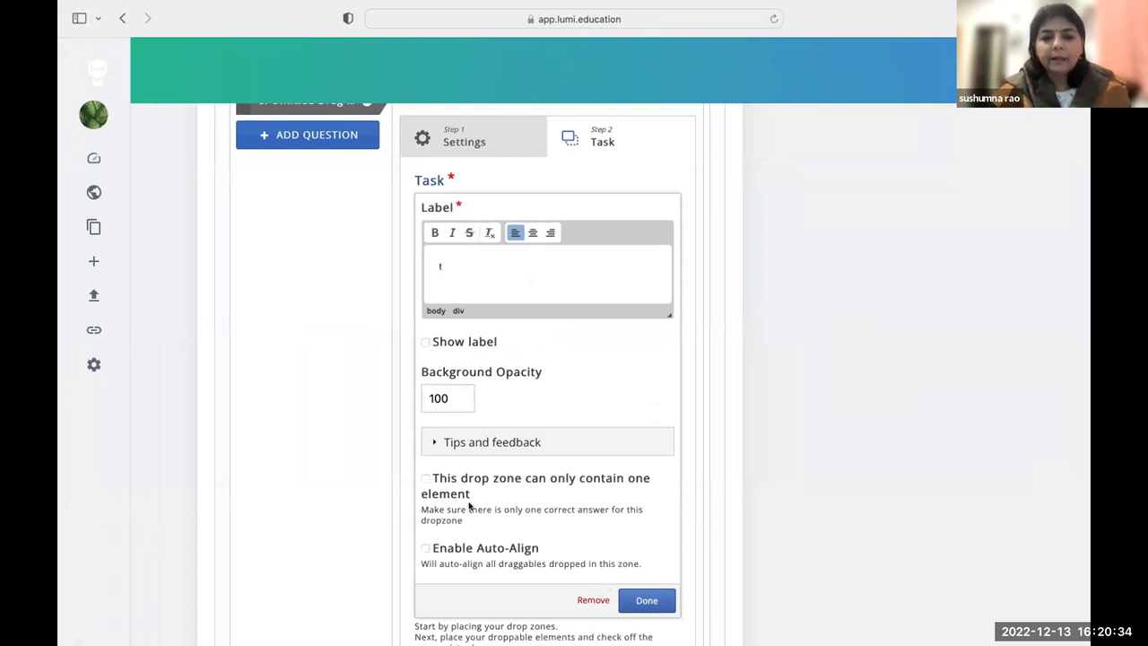
pyautogui.click(425, 548)
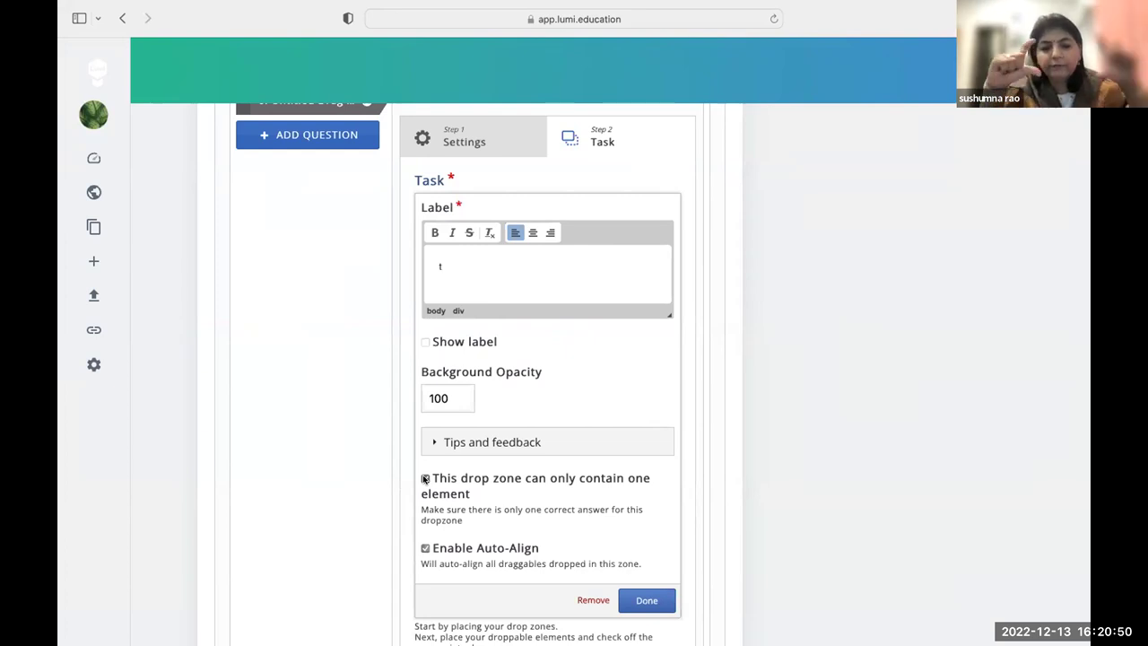
pyautogui.click(425, 478)
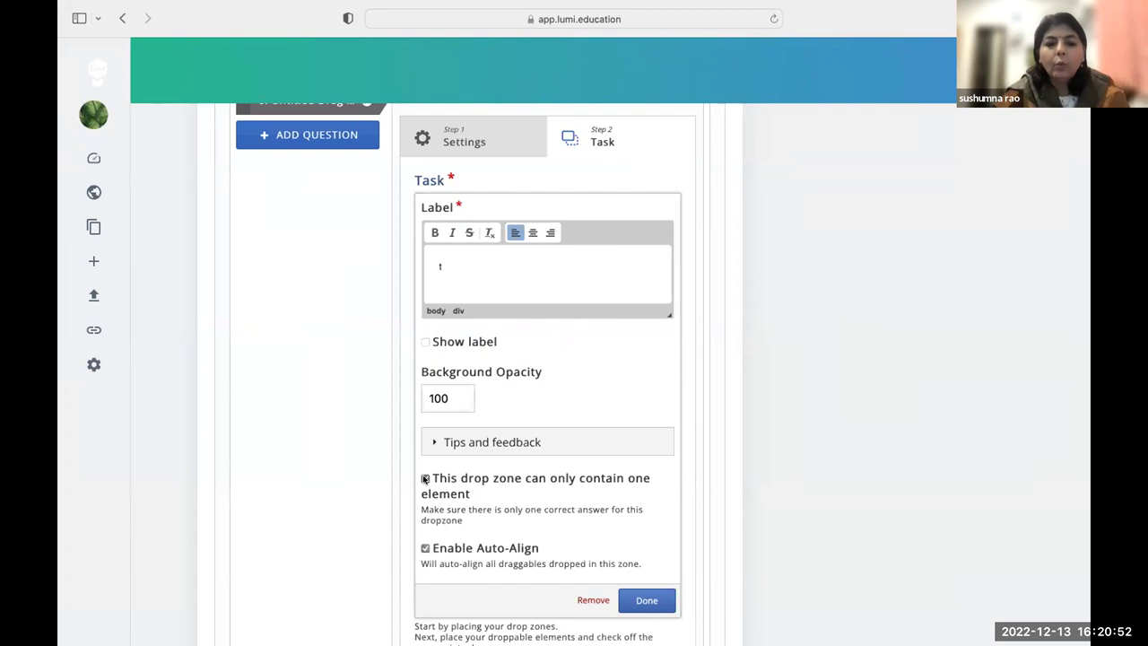
pyautogui.click(633, 607)
# Step: Position the "t" drop zone just left of the mouth on the digestive system diagram
pyautogui.click(480, 256)
pyautogui.moveTo(479, 257); pyautogui.dragTo(484, 257)
pyautogui.click(485, 263)
pyautogui.click(483, 243)
pyautogui.click(480, 254)
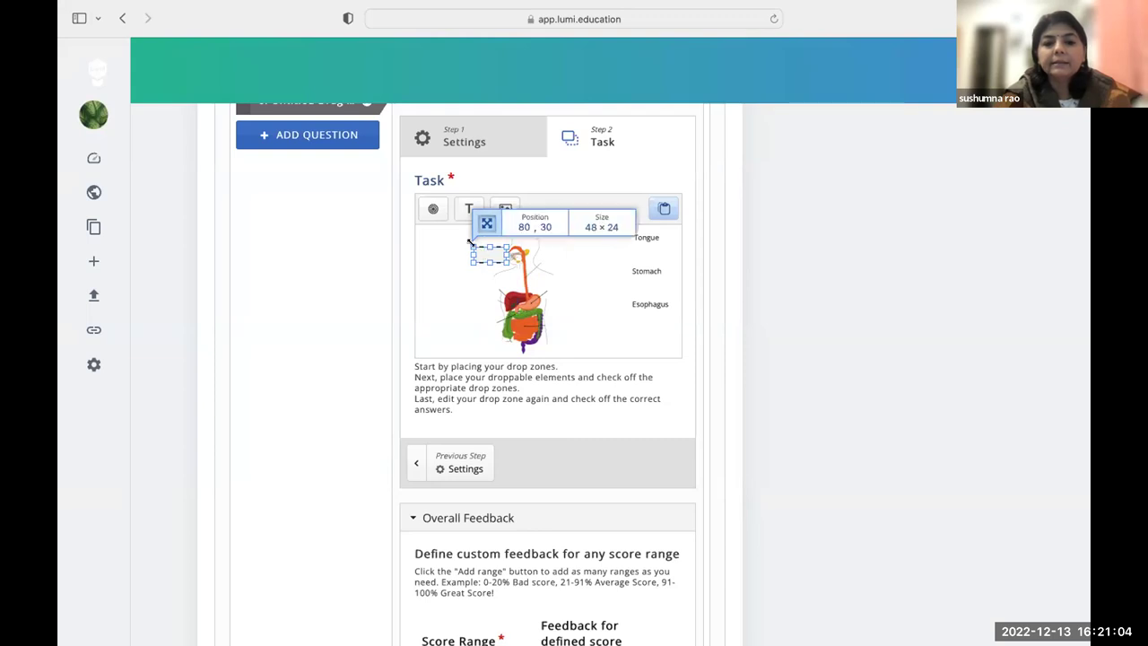
pyautogui.moveTo(486, 254); pyautogui.dragTo(482, 259)
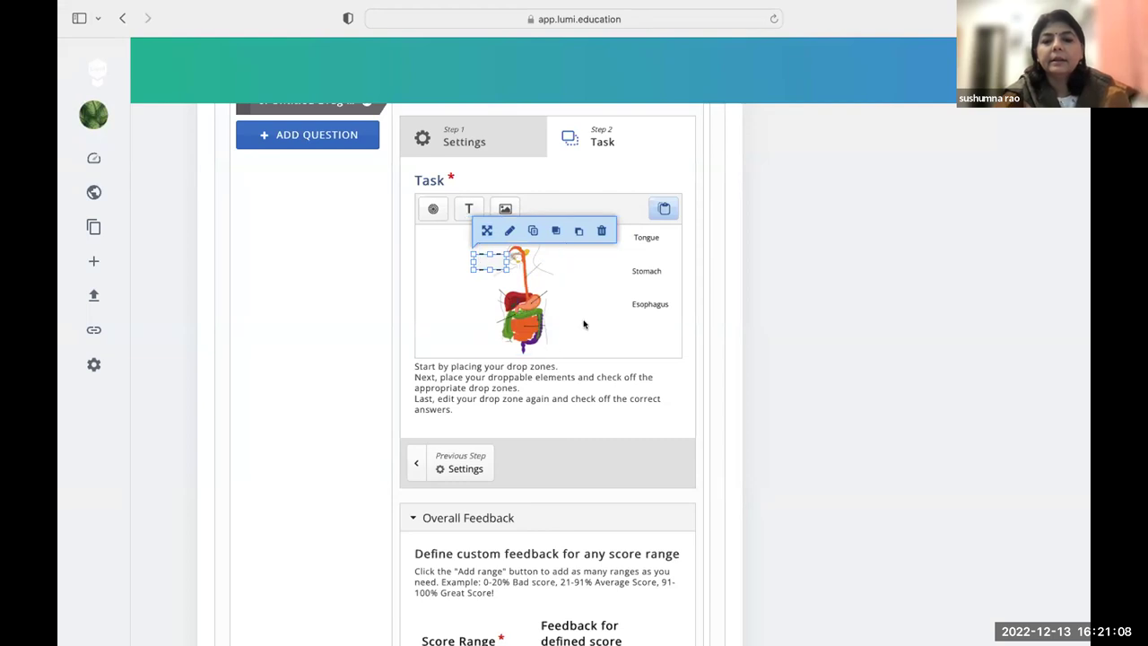
pyautogui.click(583, 325)
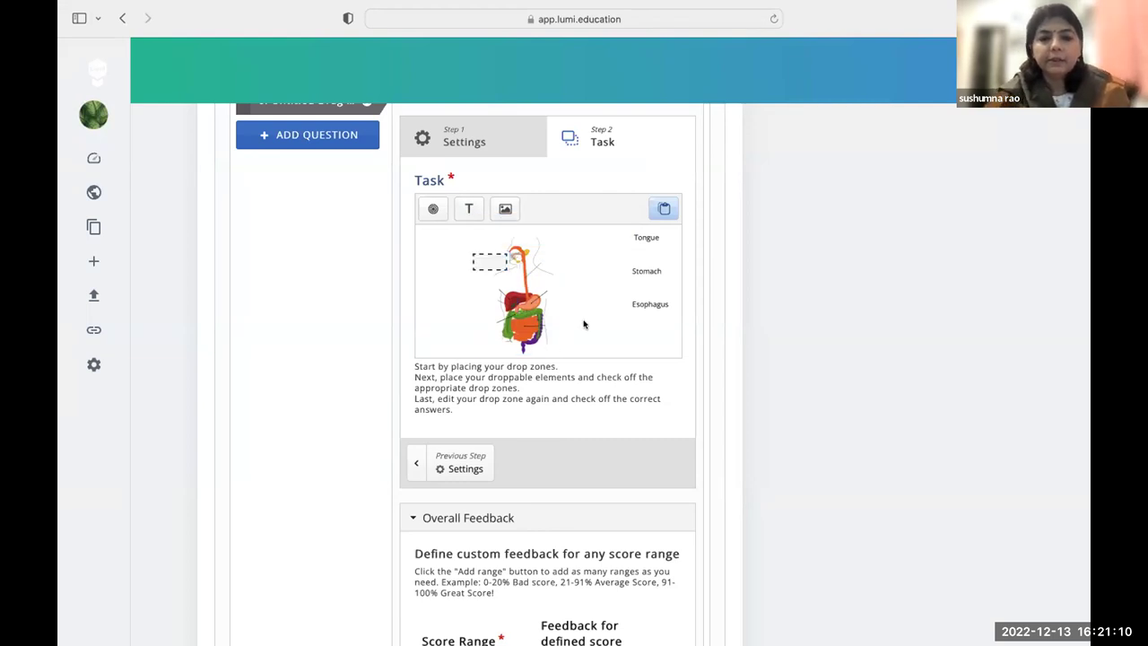
# Step: Copy and paste the "t" drop zone, place the copy to the right of the diagram's stomach and relabel it "s"
pyautogui.click(489, 260)
pyautogui.click(532, 232)
pyautogui.click(664, 208)
pyautogui.moveTo(537, 287); pyautogui.dragTo(564, 290)
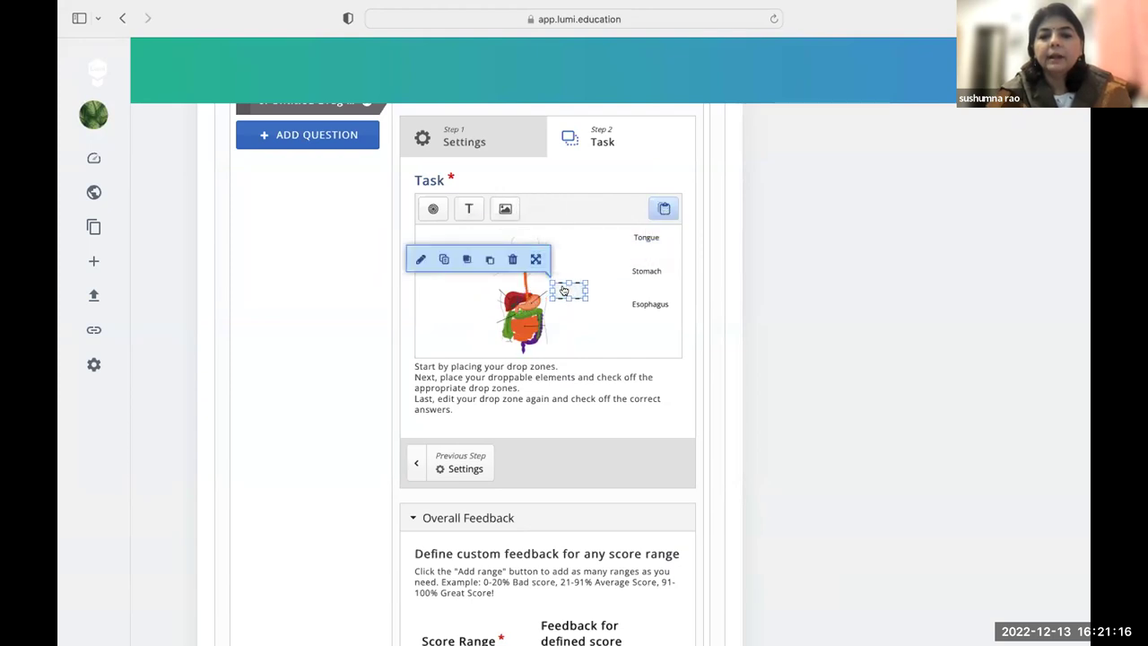
pyautogui.doubleClick(567, 290)
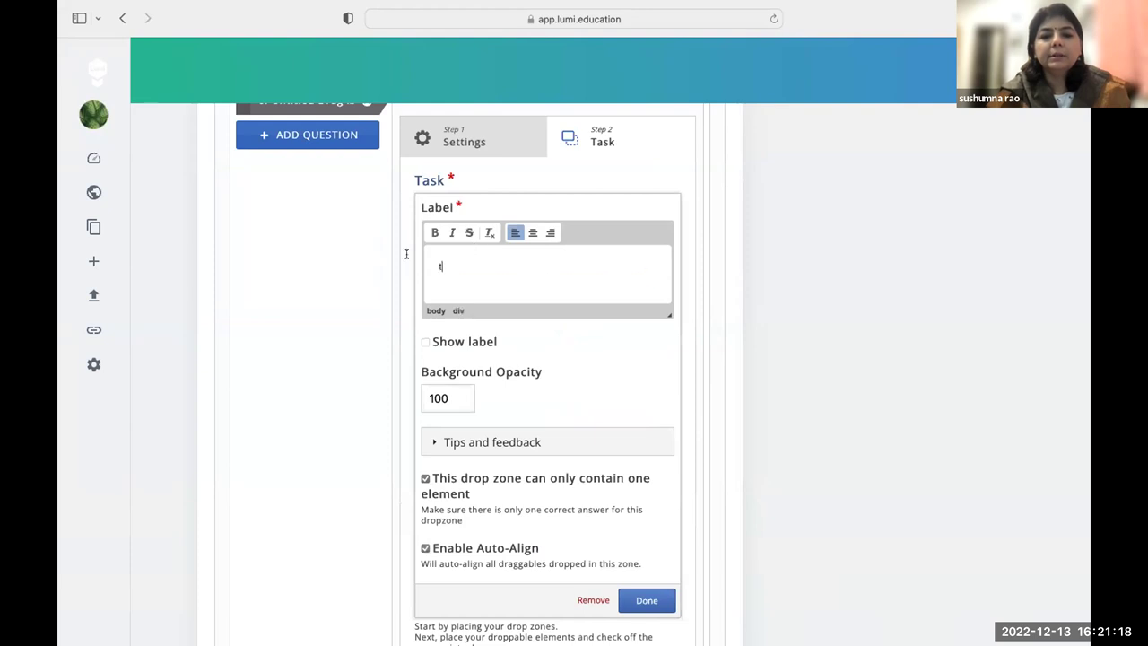
pyautogui.write('s')
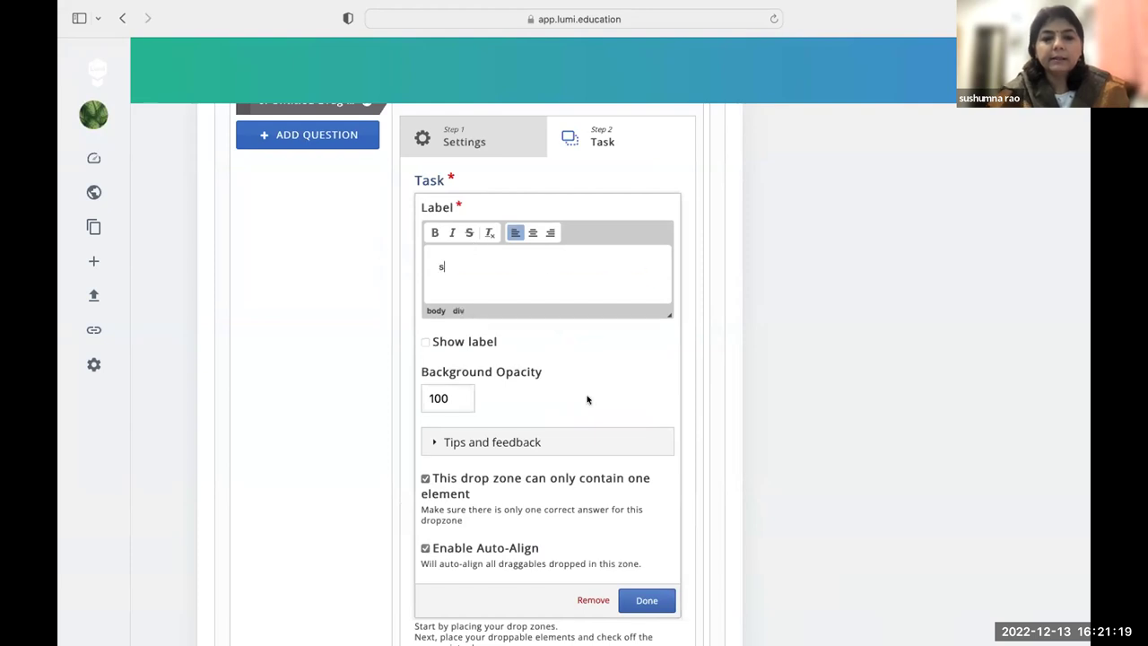
pyautogui.click(647, 599)
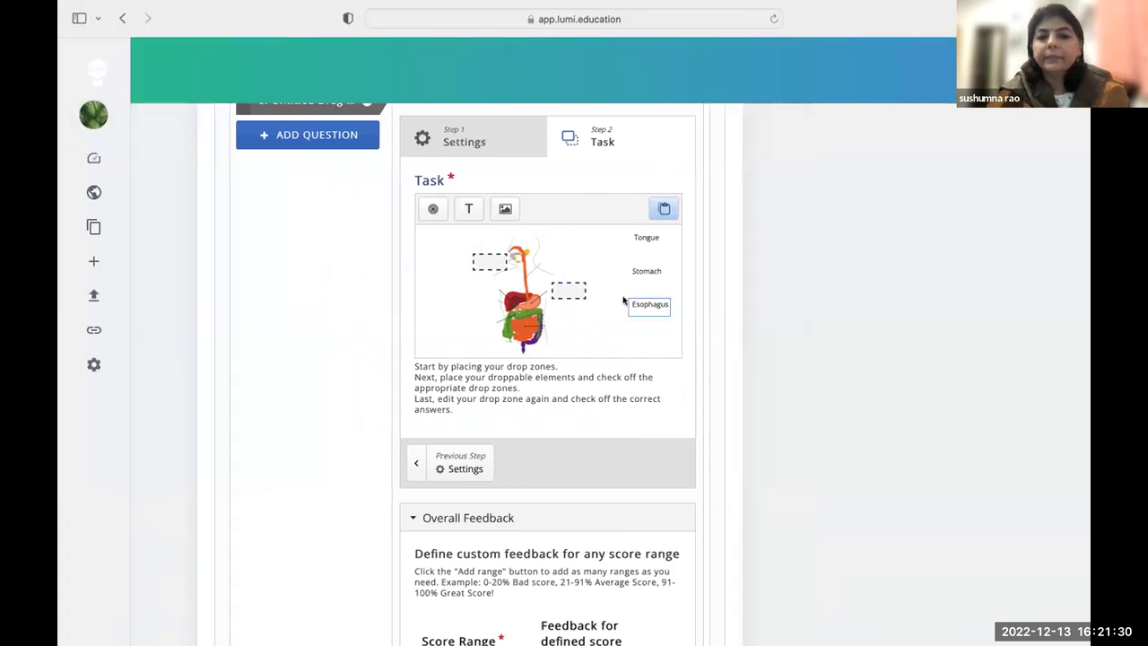
# Step: Paste another drop zone to the right of the diagram's throat, above the "s" zone, and label it "e"
pyautogui.click(657, 211)
pyautogui.moveTo(543, 285); pyautogui.dragTo(564, 259)
pyautogui.doubleClick(565, 259)
pyautogui.write('e')
pyautogui.click(664, 606)
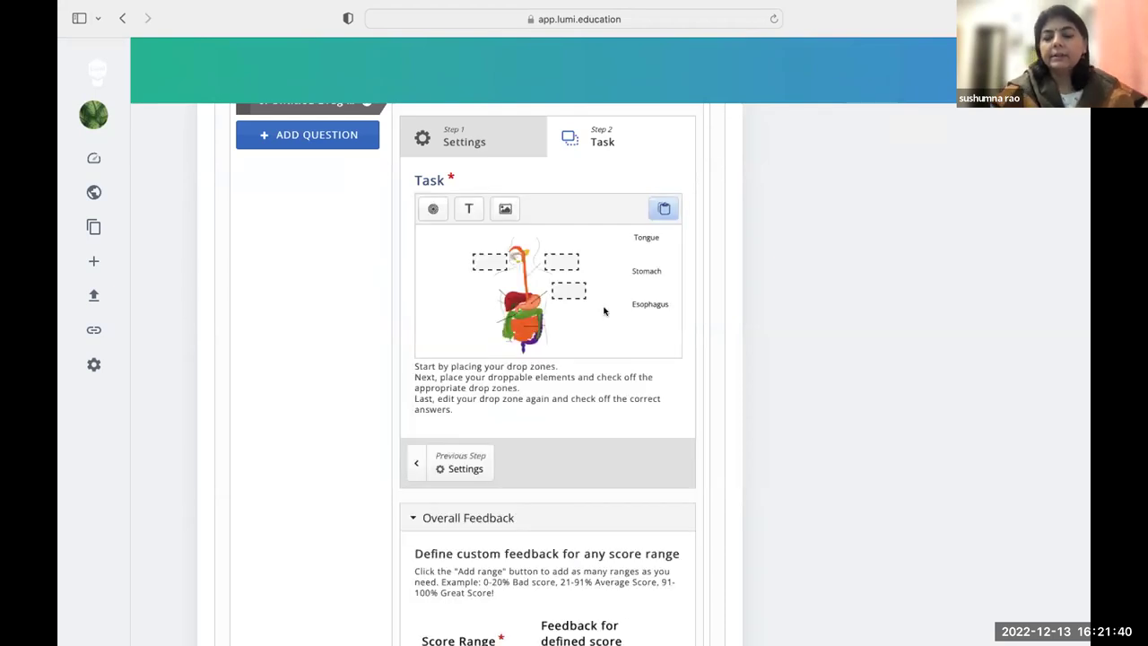
# Step: Check the "t" drop zone's settings, and allow the Tongue label to be dropped in all drop zones
pyautogui.click(480, 264)
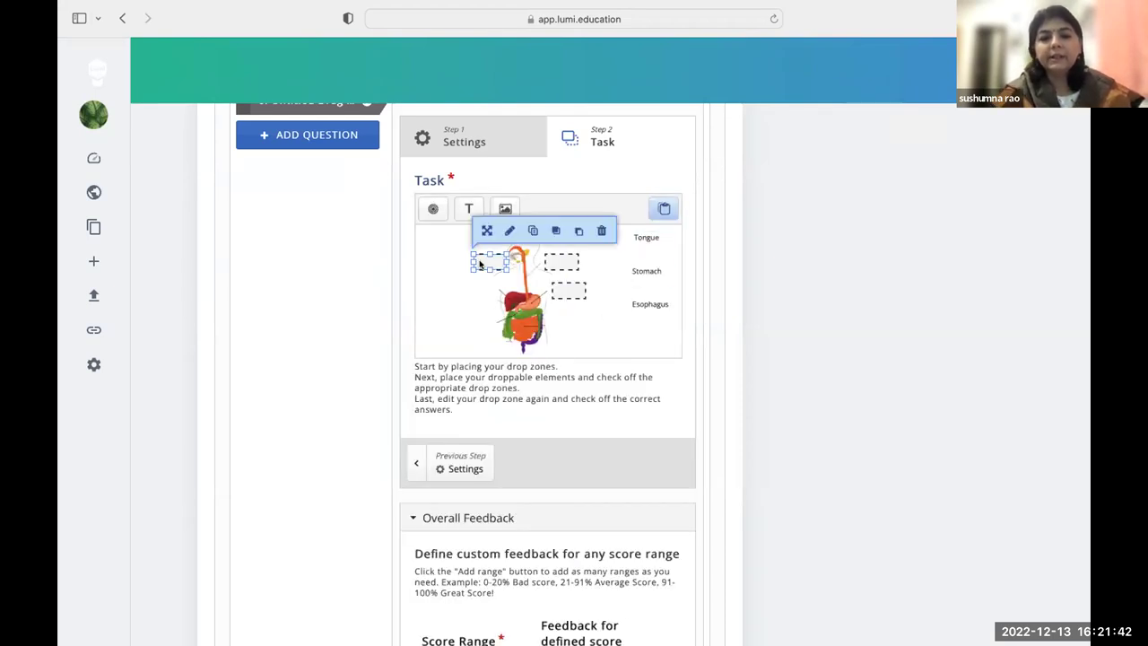
pyautogui.doubleClick(480, 264)
pyautogui.click(646, 535)
pyautogui.click(653, 237)
pyautogui.doubleClick(653, 236)
pyautogui.click(437, 316)
pyautogui.click(645, 528)
# Step: Allow the Stomach and Esophagus labels to be dropped in all drop zones
pyautogui.click(646, 271)
pyautogui.doubleClick(647, 271)
pyautogui.click(438, 315)
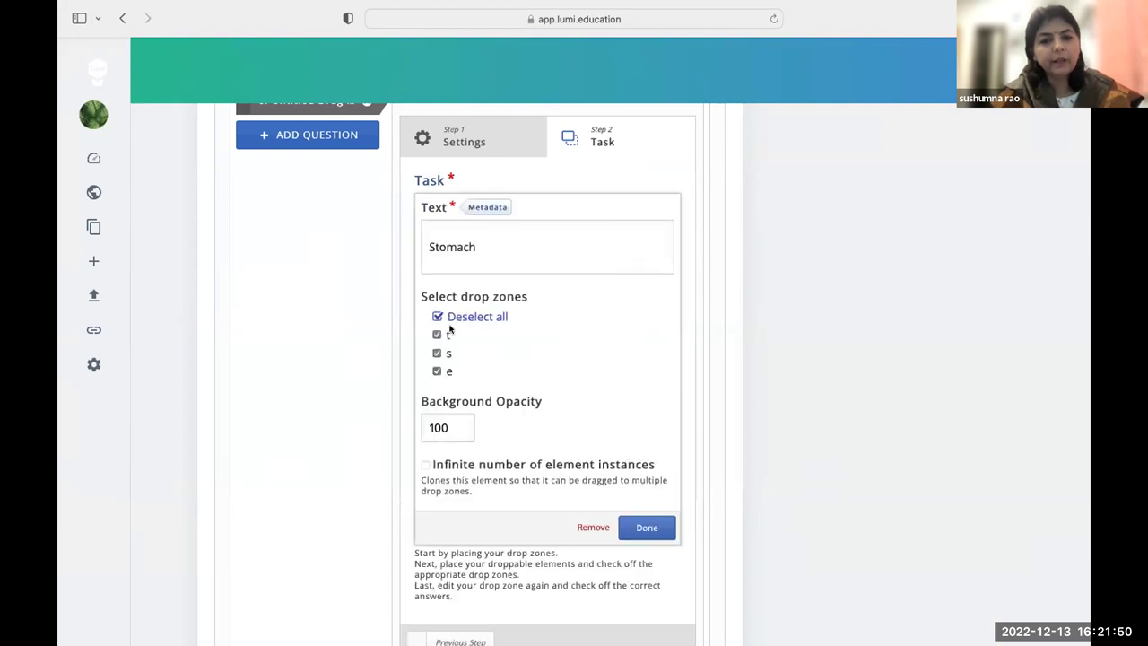
pyautogui.click(642, 531)
pyautogui.click(645, 306)
pyautogui.doubleClick(646, 306)
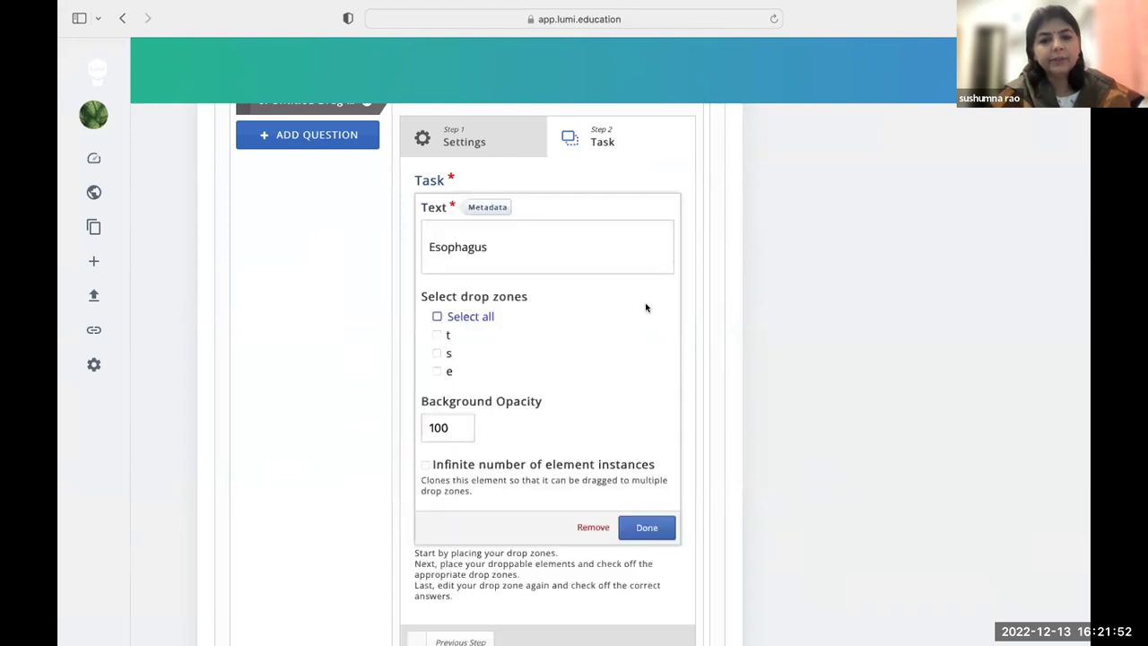
pyautogui.click(438, 316)
pyautogui.click(647, 527)
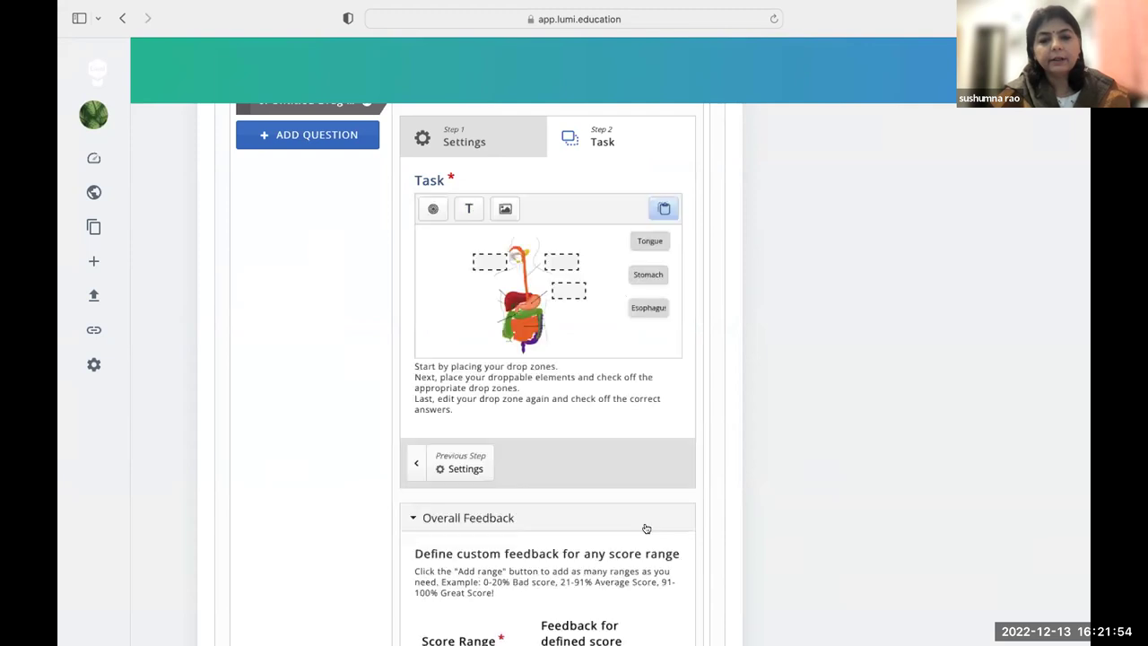
# Step: Review the "t" drop zone's correct elements, and set Esophagus as the correct element of the "e" drop zone
pyautogui.click(499, 261)
pyautogui.doubleClick(499, 261)
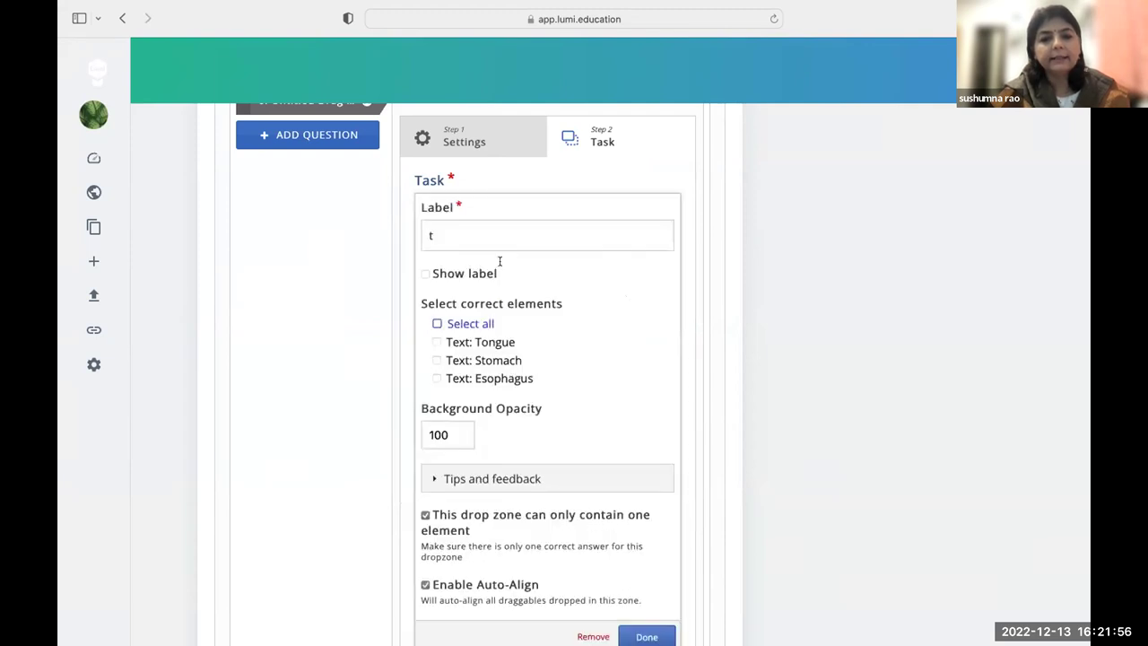
pyautogui.click(646, 634)
pyautogui.click(570, 290)
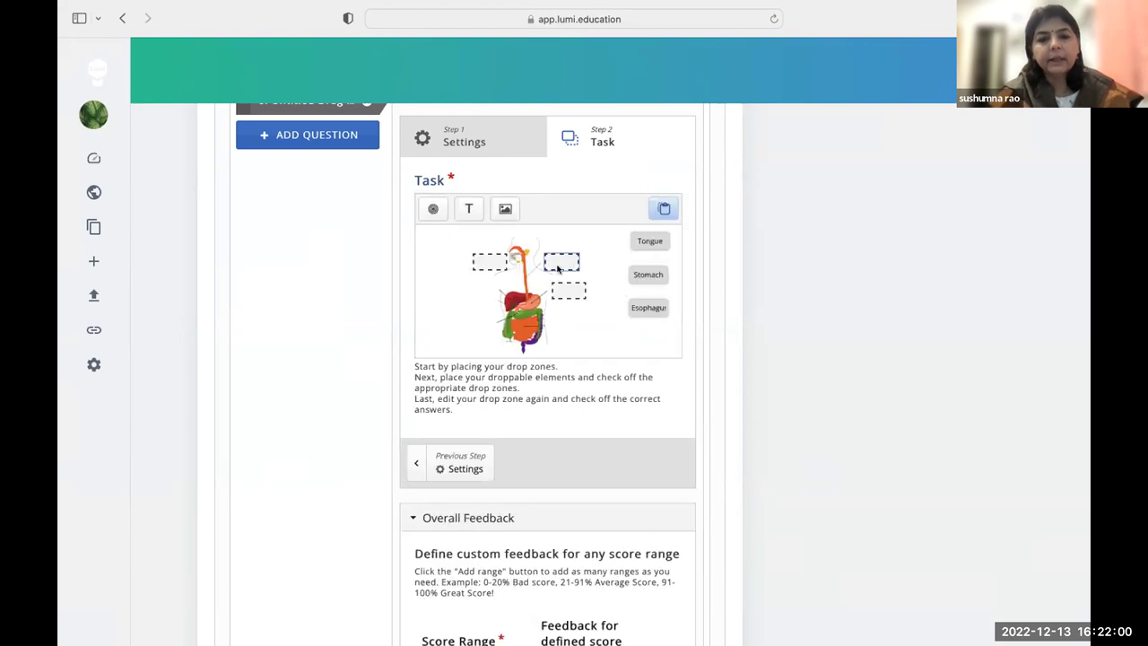
pyautogui.doubleClick(569, 290)
pyautogui.click(436, 378)
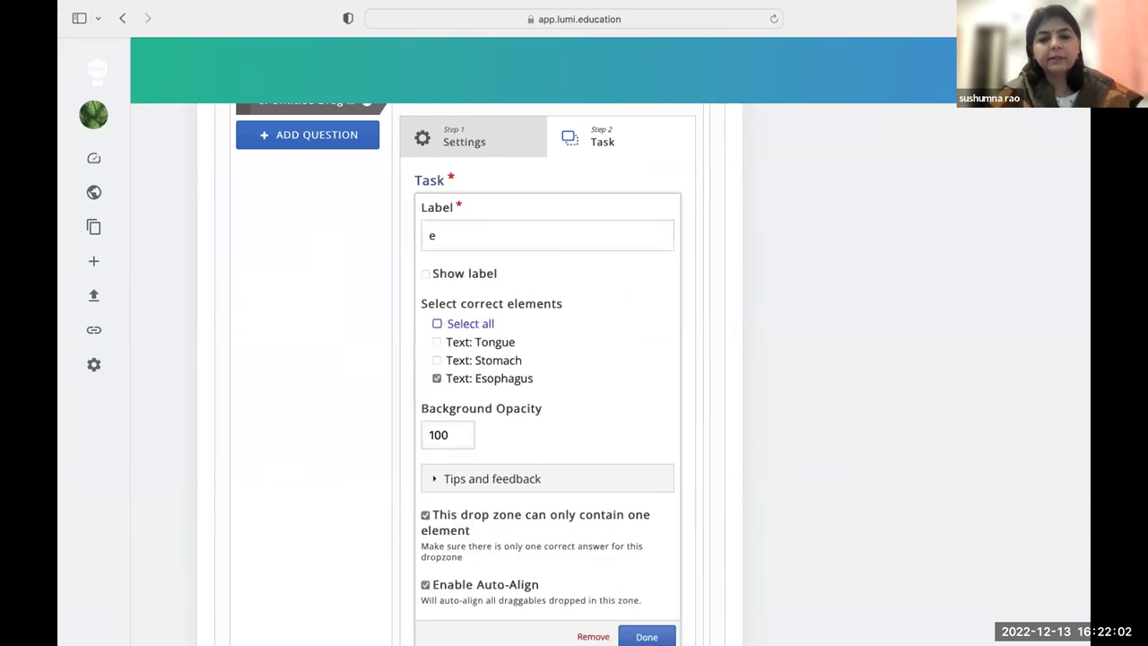
pyautogui.click(646, 636)
# Step: Set Stomach as the correct element of the "s" drop zone
pyautogui.doubleClick(567, 292)
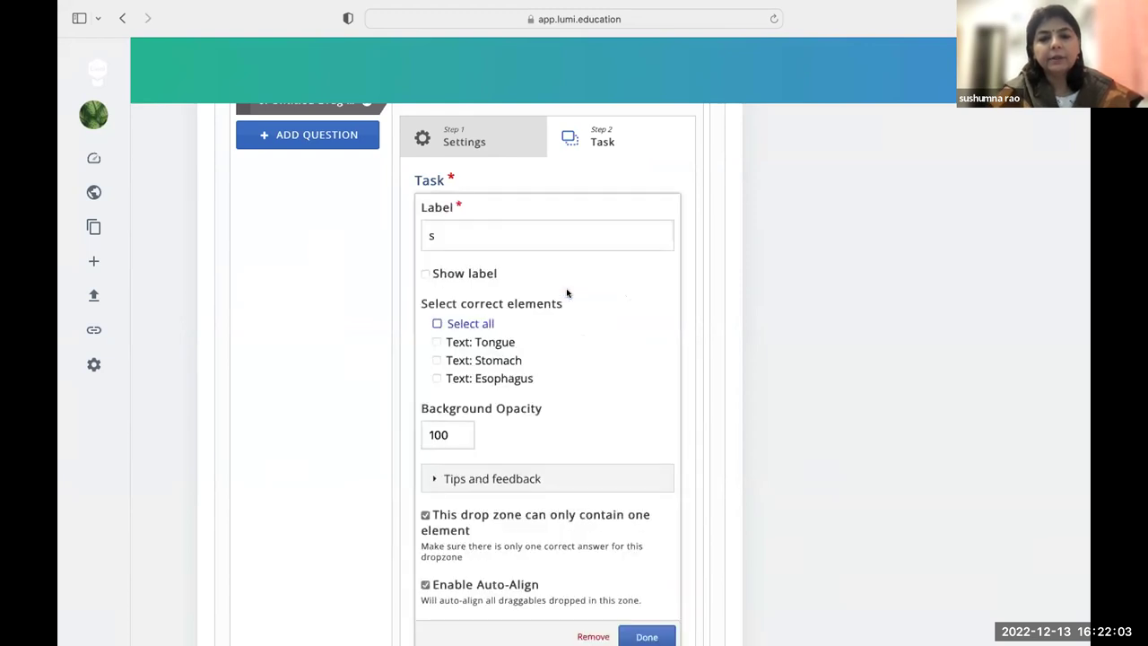
pyautogui.click(436, 360)
pyautogui.click(620, 632)
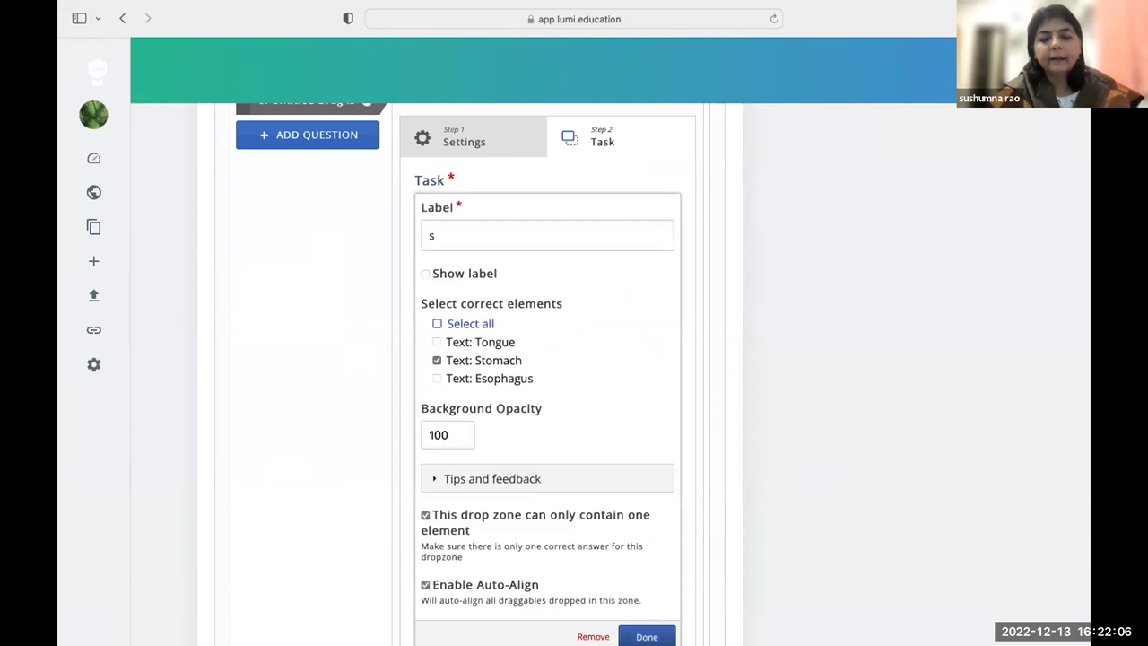
# Step: Save the General Science question set and advance its preview to the digestive system question, number 6
pyautogui.scroll(10, 604, 412)
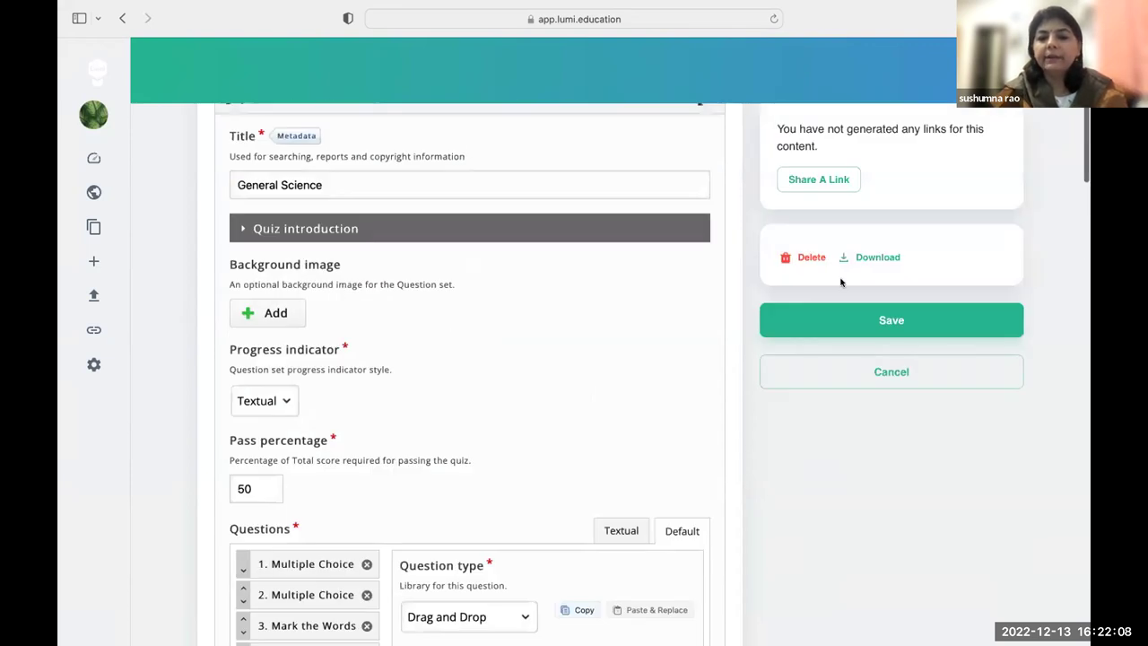
pyautogui.click(846, 323)
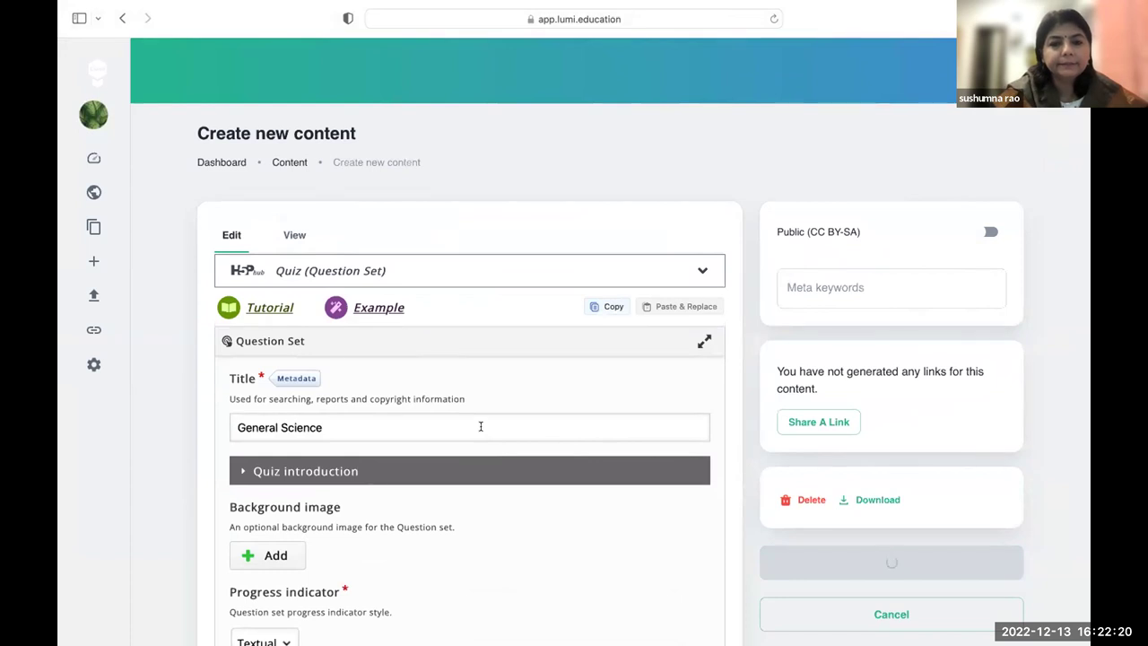
pyautogui.scroll(-1, 479, 430)
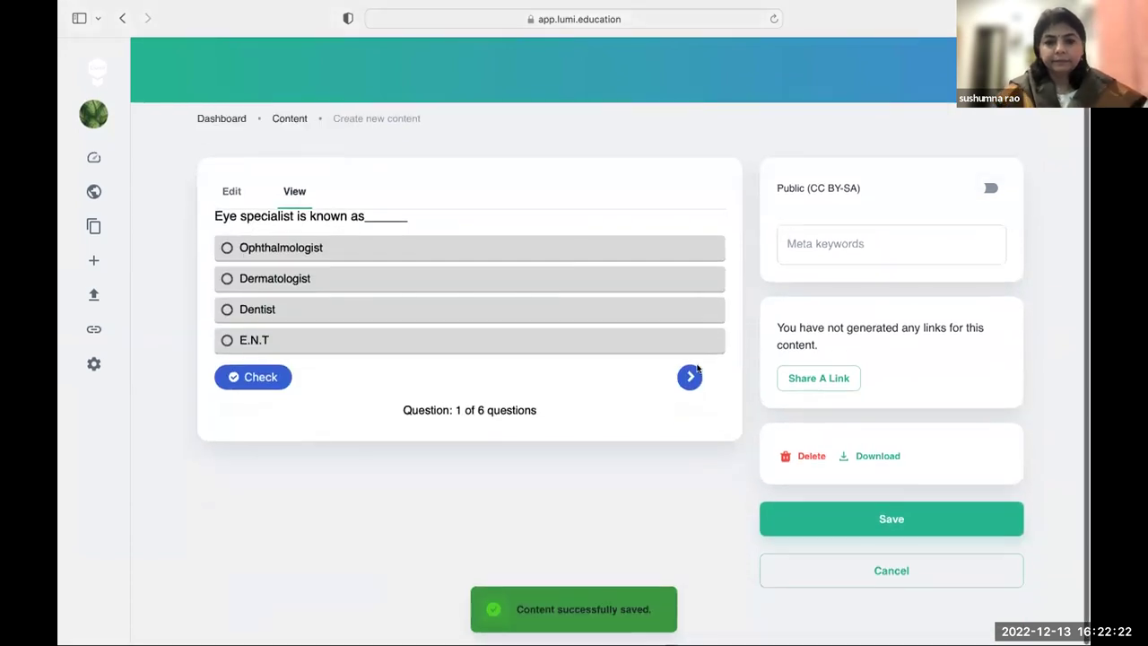
pyautogui.click(689, 378)
pyautogui.click(688, 380)
pyautogui.click(686, 380)
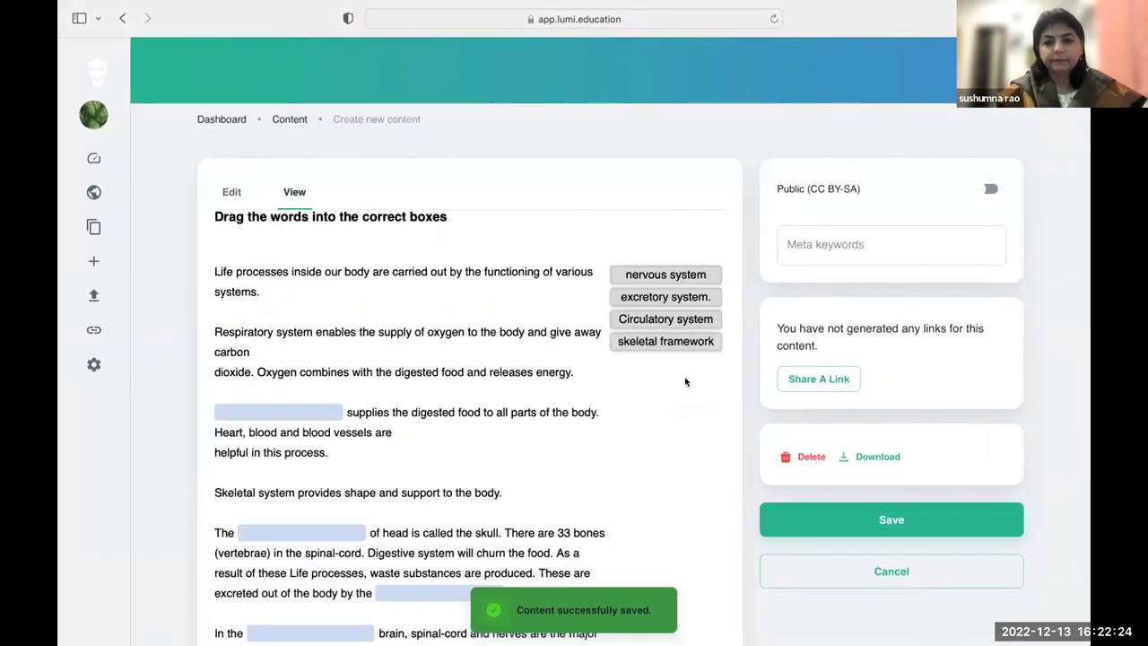
pyautogui.scroll(-3, 685, 382)
pyautogui.click(688, 523)
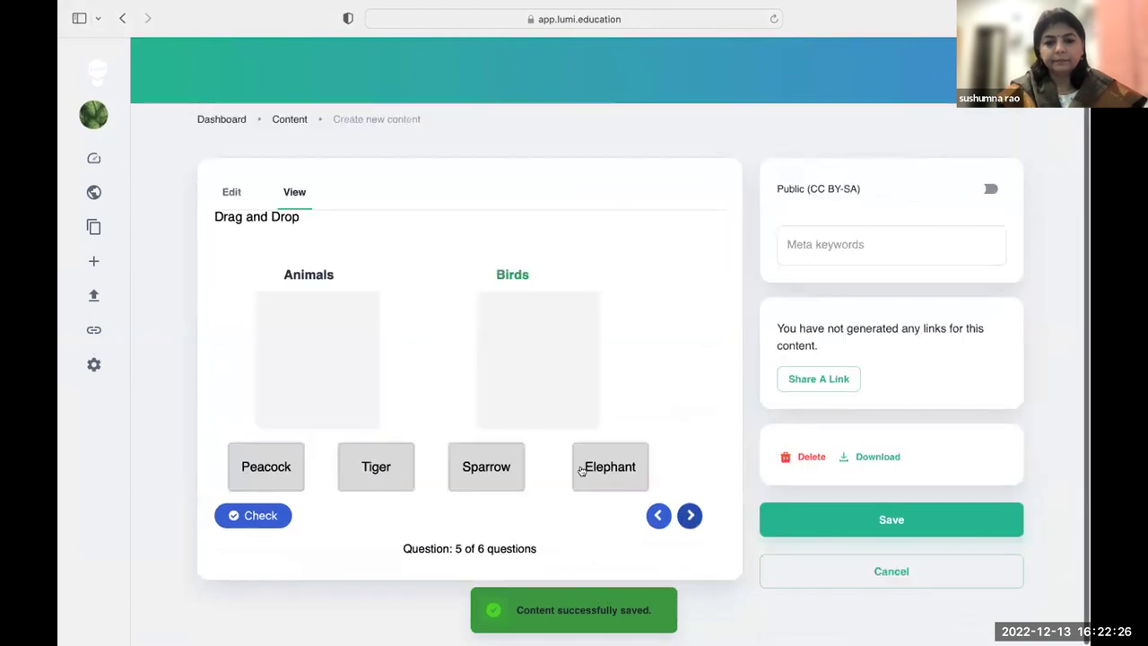
pyautogui.click(689, 514)
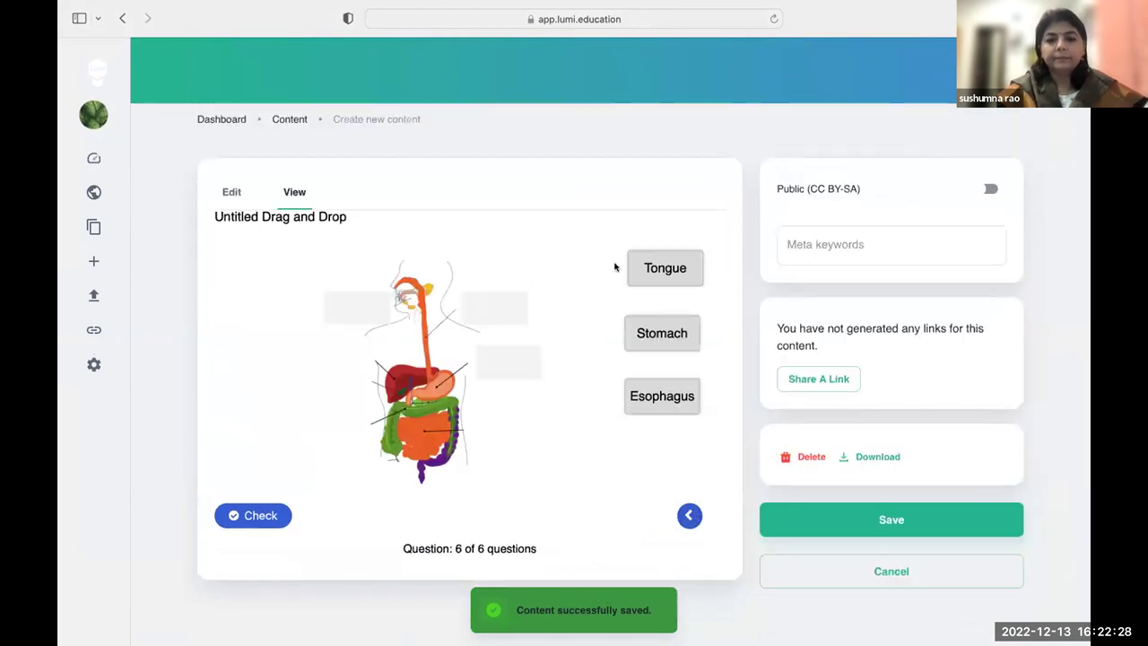
# Step: Test the question by placing Tongue in the upper-right drop zone, Stomach in the left one and Esophagus in the lower-right one
pyautogui.moveTo(648, 267); pyautogui.dragTo(482, 302)
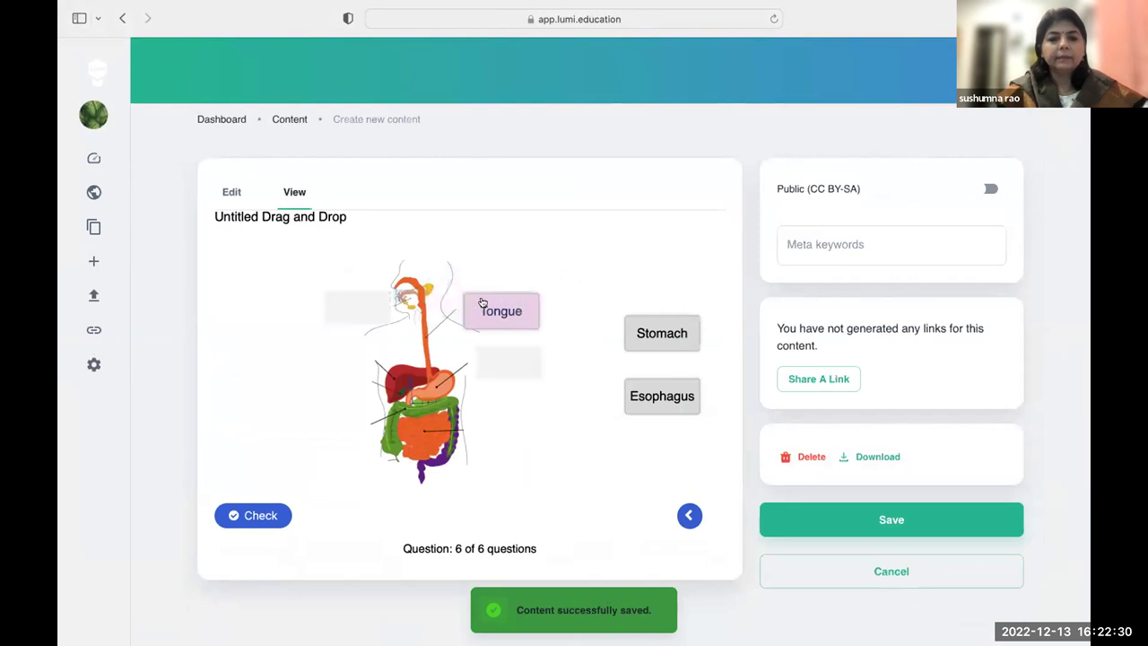
pyautogui.moveTo(652, 335); pyautogui.dragTo(390, 309)
pyautogui.moveTo(652, 399); pyautogui.dragTo(507, 367)
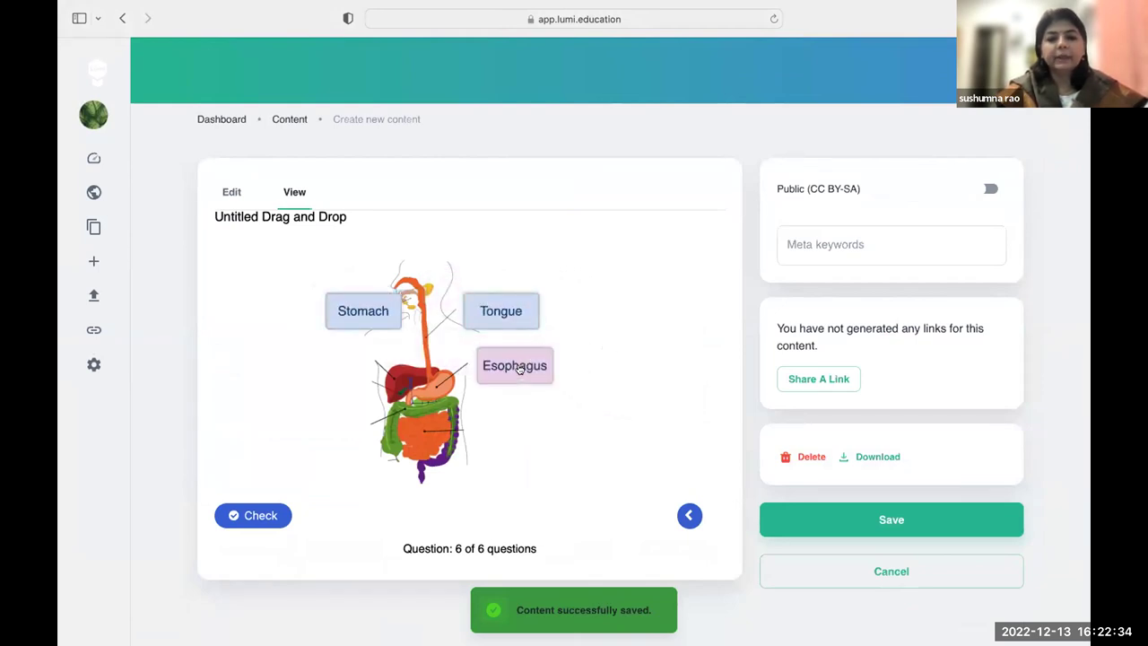
# Step: Check the answers placed on the digestive system diagram and reset the question for another attempt
pyautogui.click(268, 505)
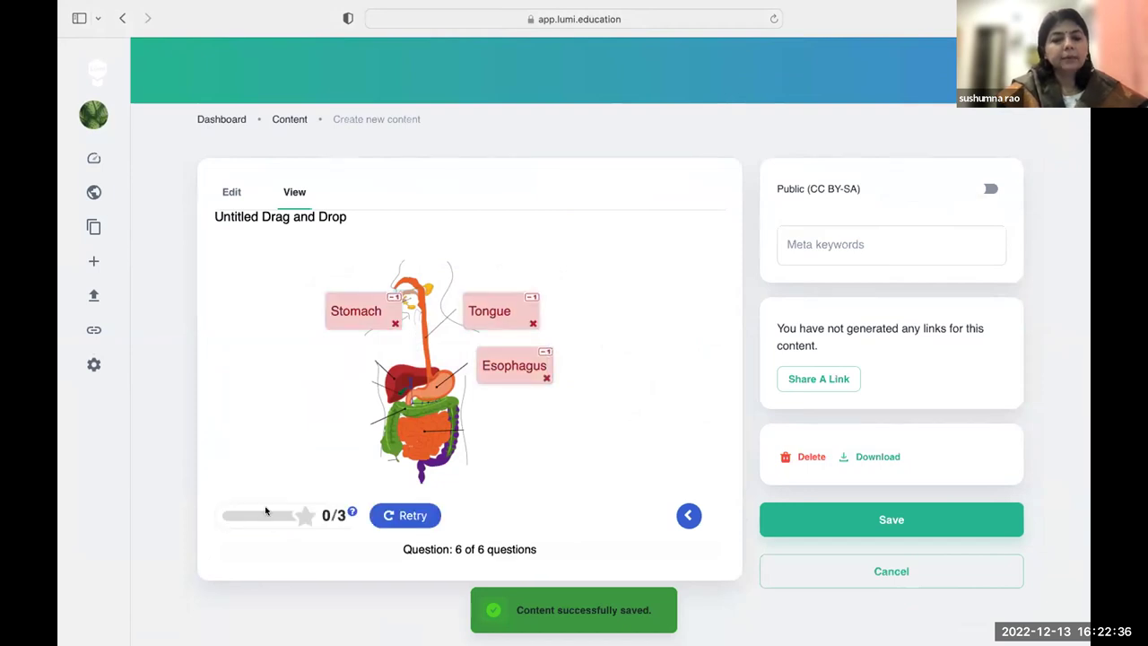
pyautogui.click(394, 517)
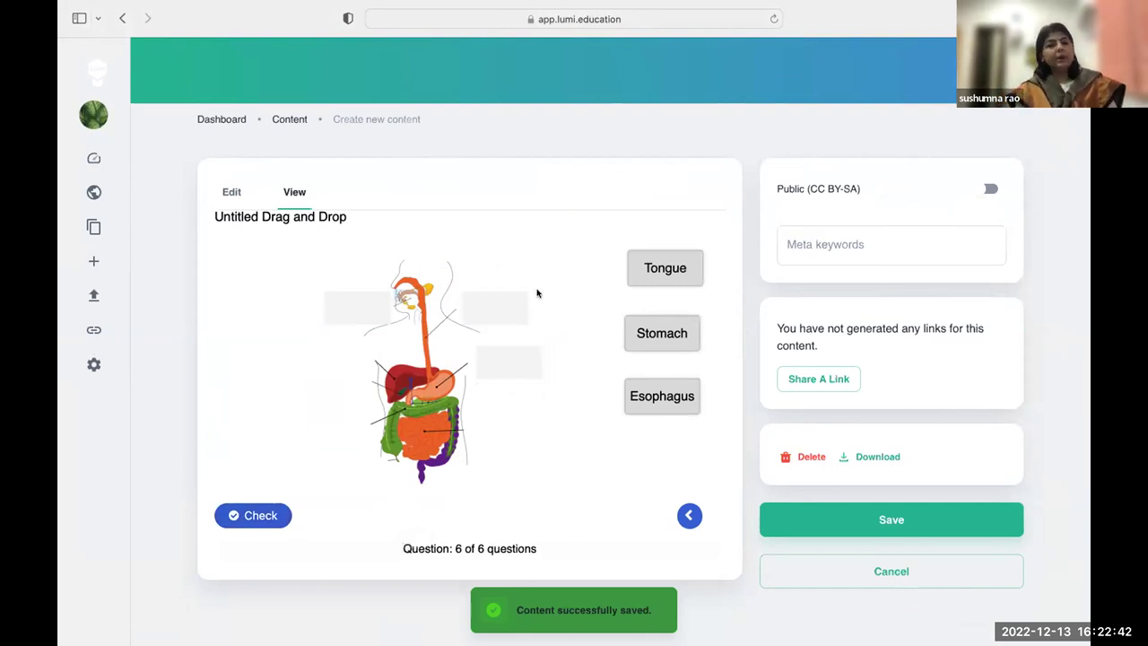
# Step: Return to editing the question set and review the digestive system task, the meta keywords field and the sharing options
pyautogui.click(230, 192)
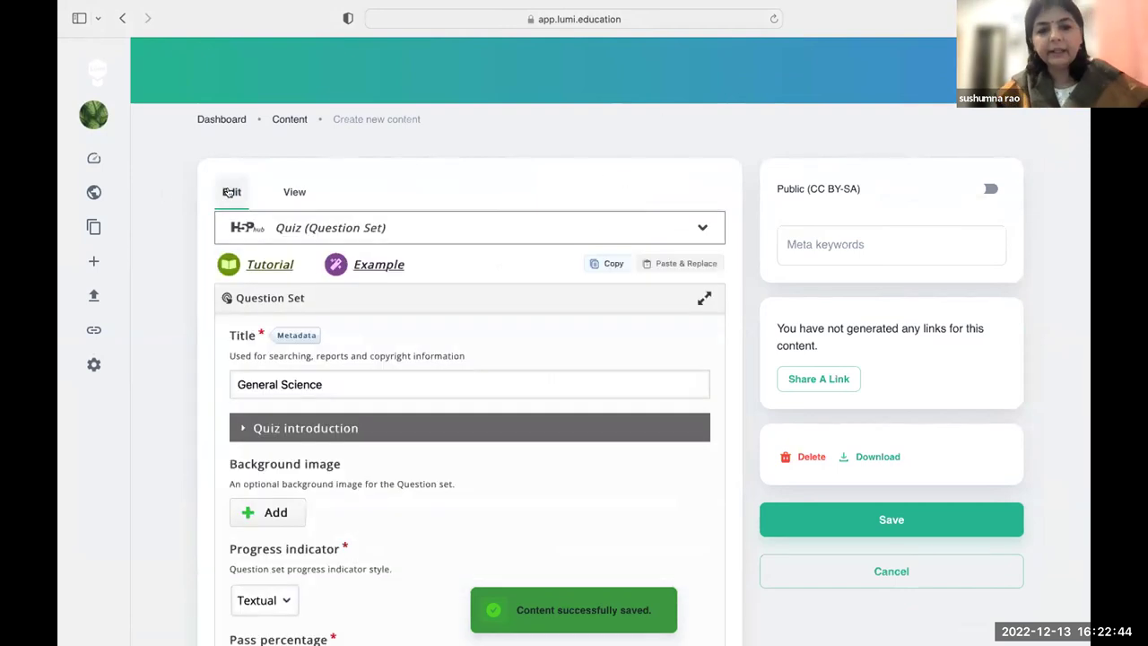
pyautogui.scroll(-5, 446, 455)
pyautogui.scroll(-8, 446, 453)
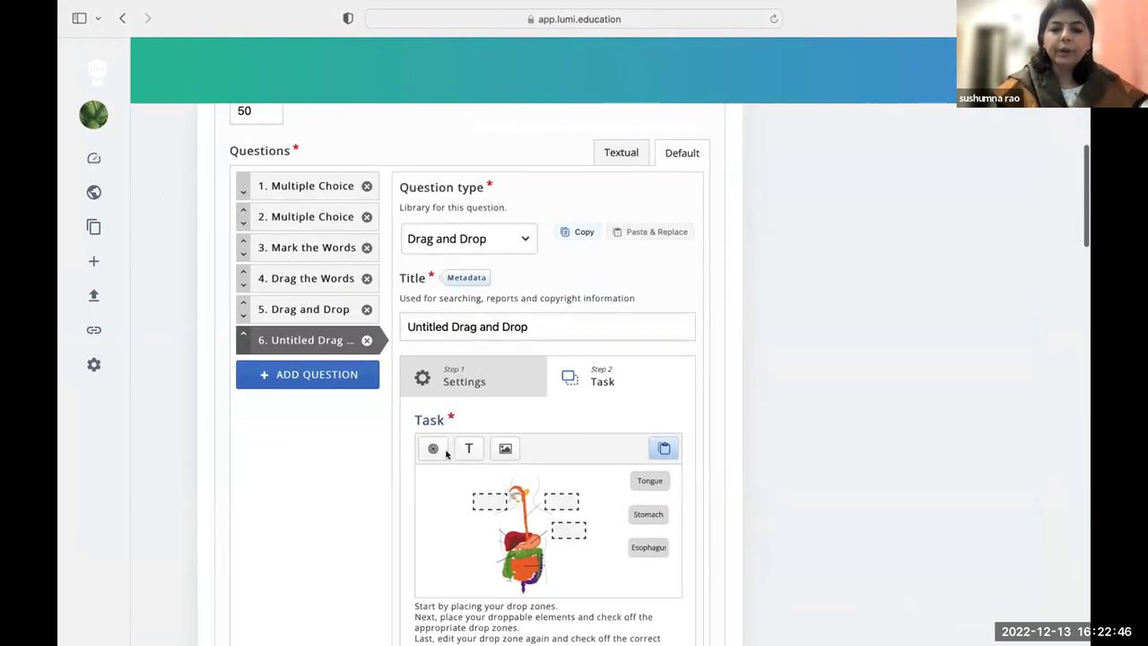
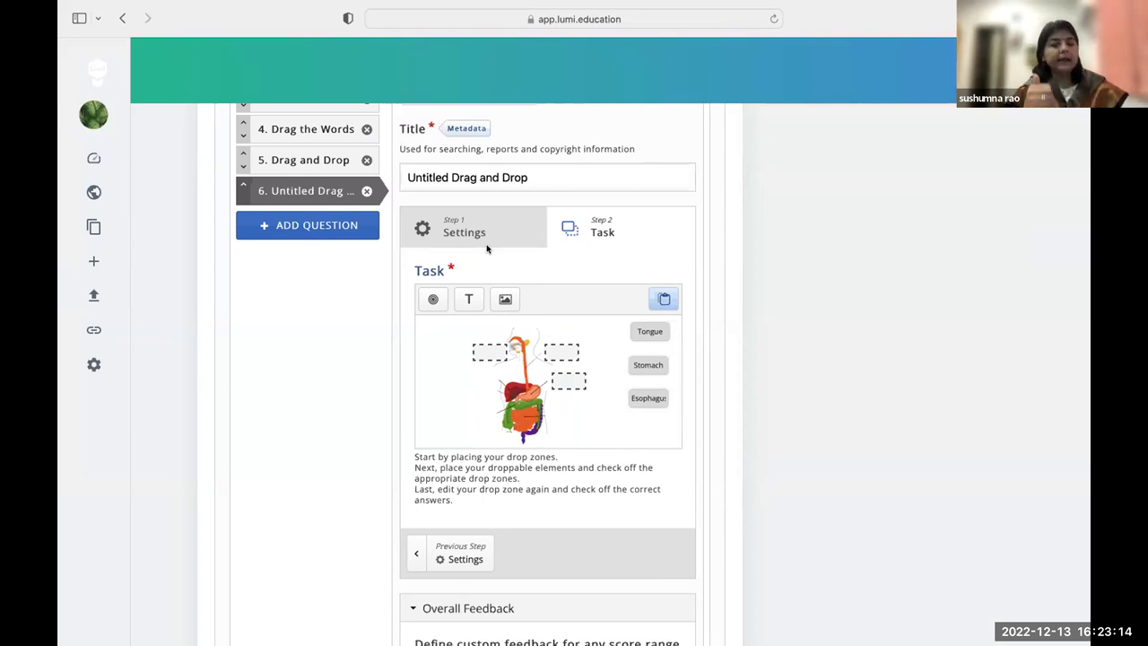
pyautogui.scroll(10, 487, 249)
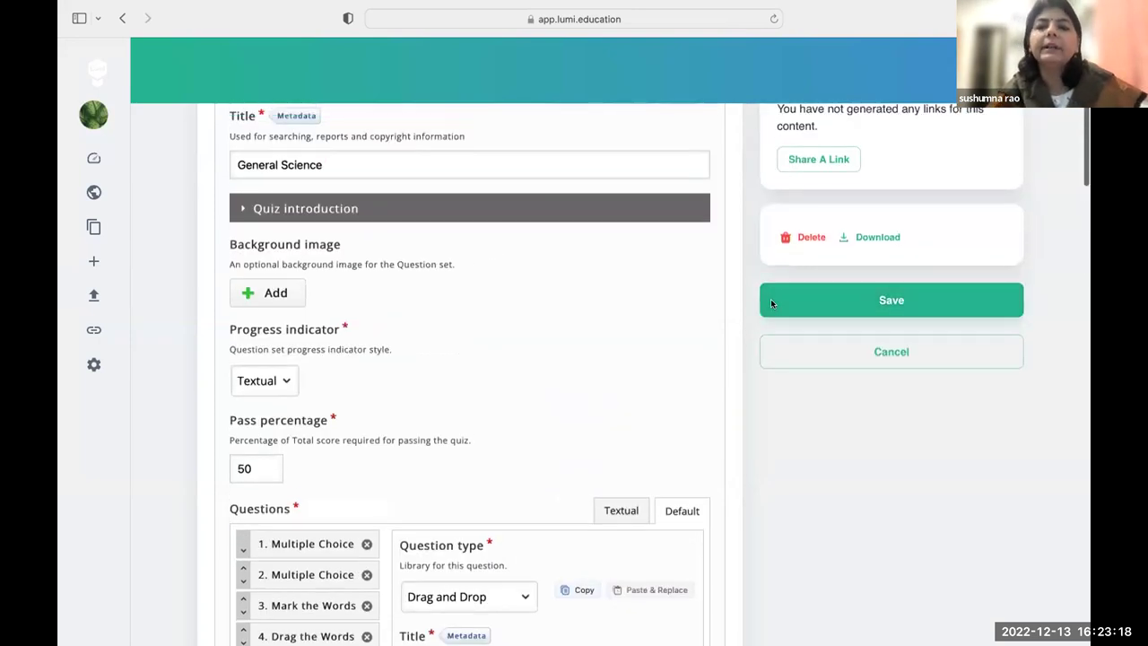
pyautogui.scroll(4, 770, 301)
pyautogui.scroll(1, 770, 305)
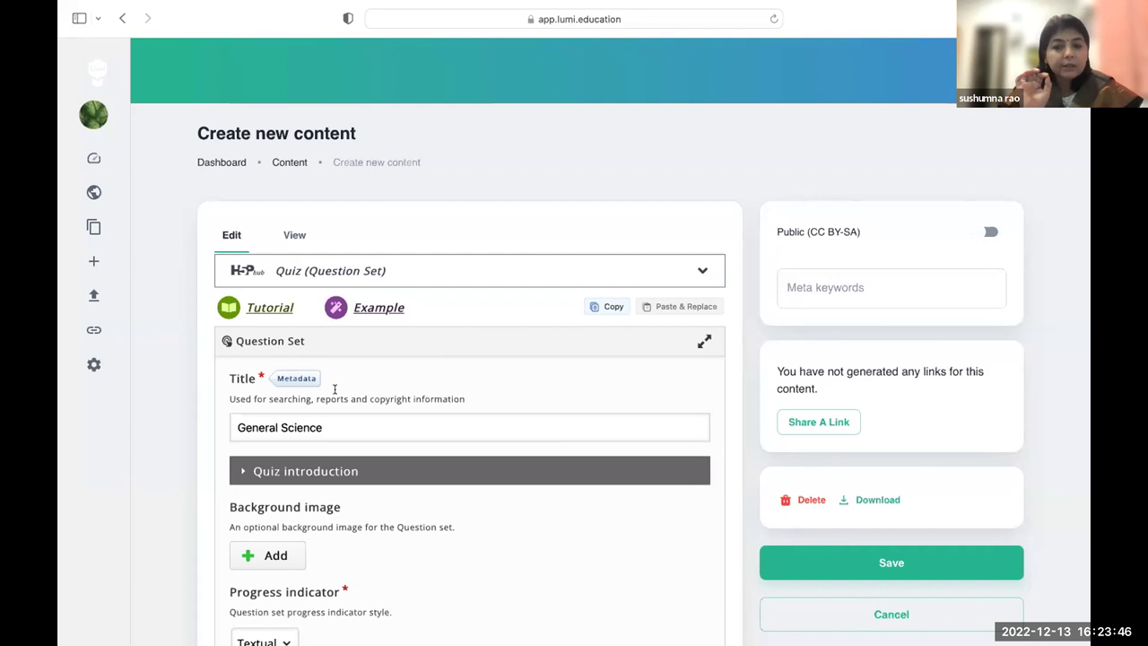
pyautogui.click(816, 288)
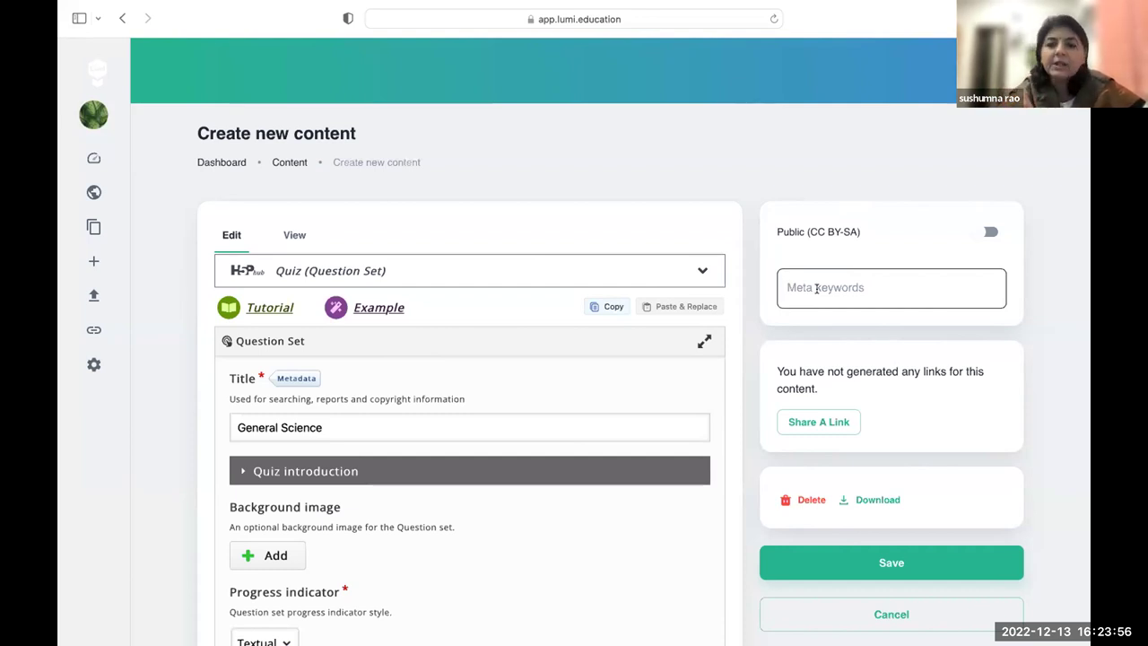
pyautogui.scroll(-2, 636, 550)
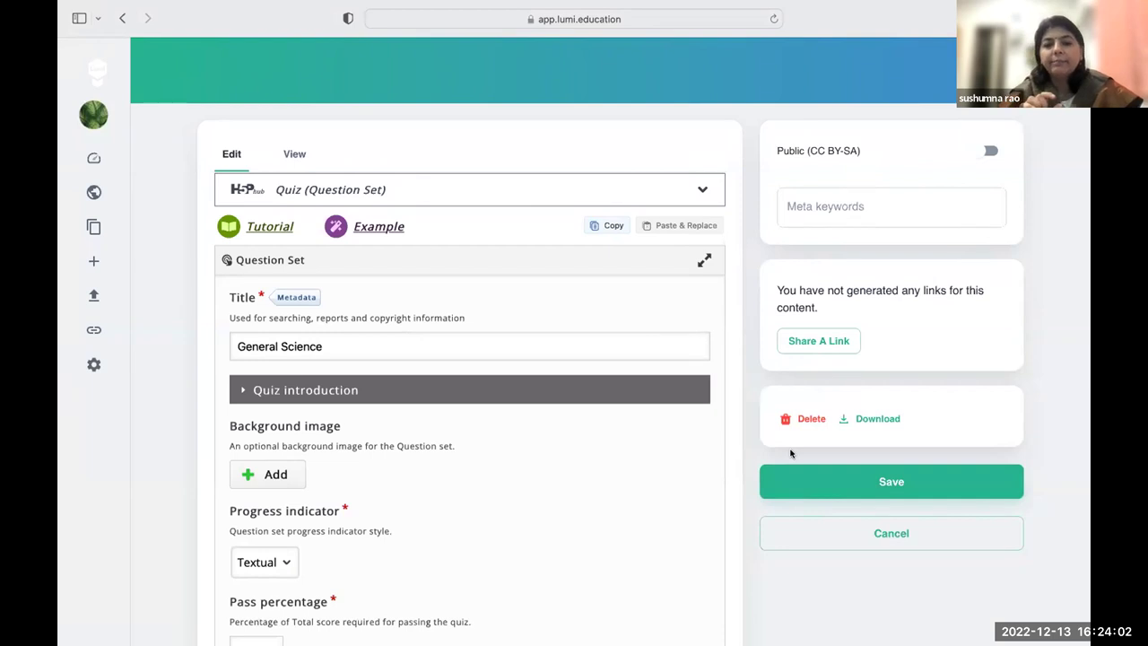
# Step: Start a share link for the question set and name it General Science
pyautogui.click(812, 342)
pyautogui.click(262, 150)
pyautogui.write('D')
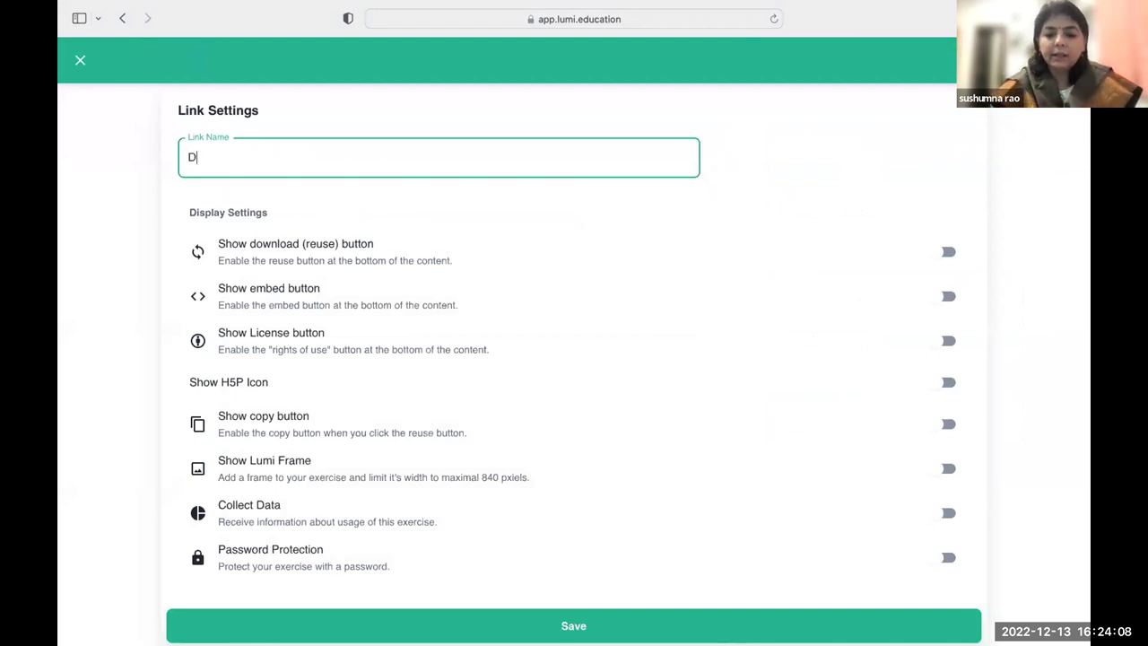
pyautogui.press('BackSpace')
pyautogui.write('Gener')
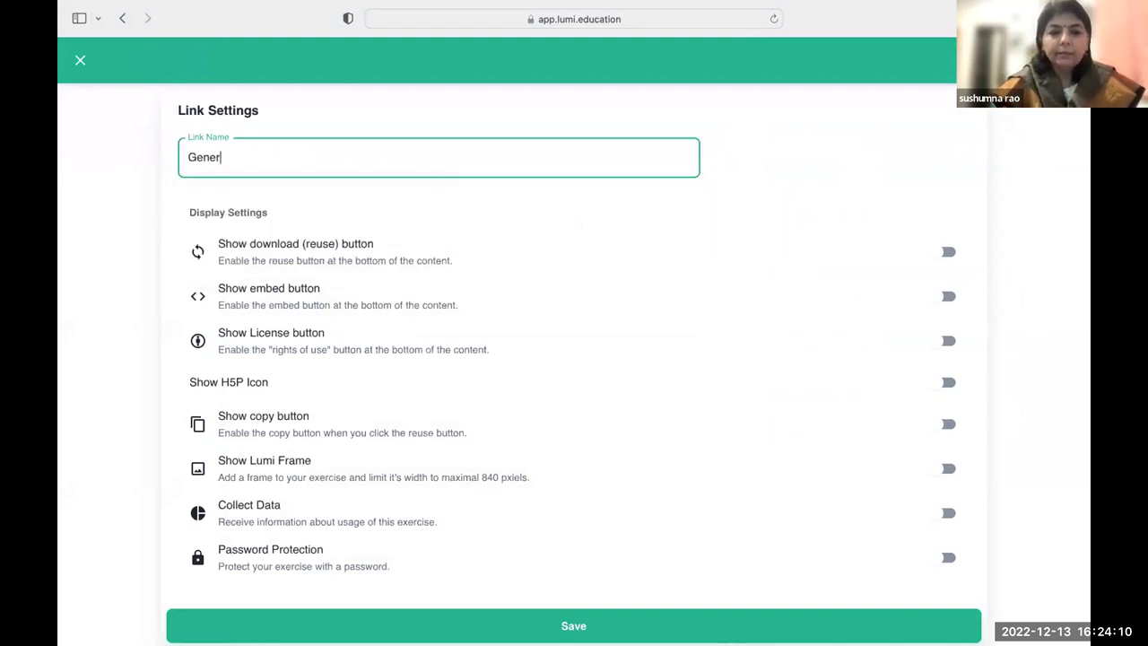
pyautogui.write('al Science')
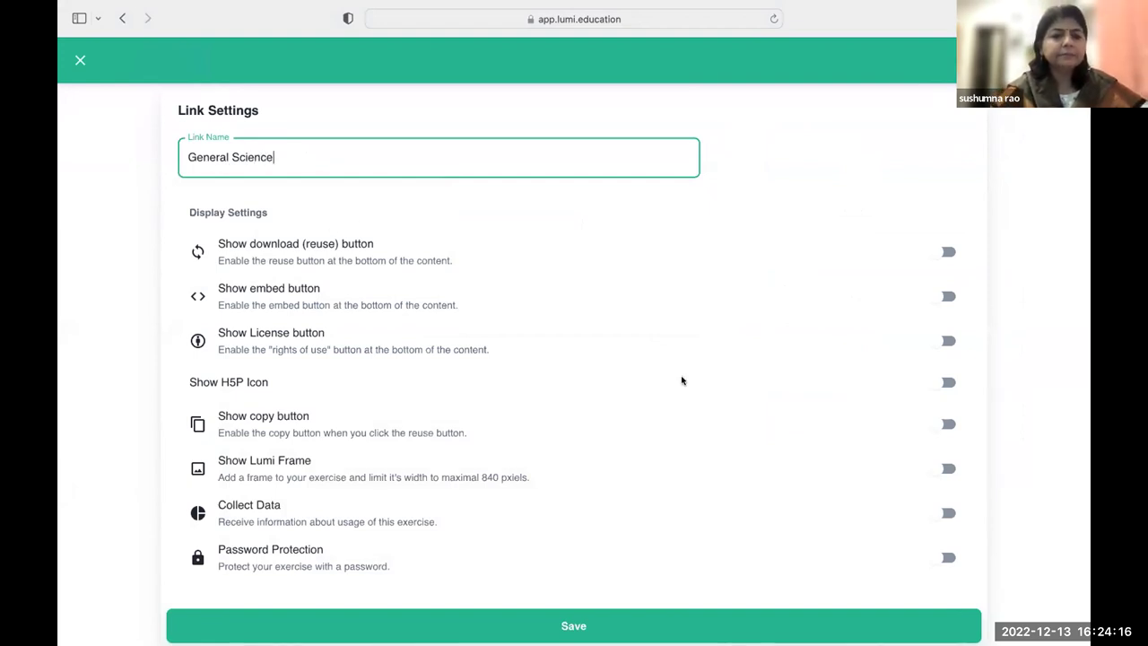
# Step: Enable the download (reuse), embed and License buttons and Collect Data for the share link, and save its settings
pyautogui.click(944, 254)
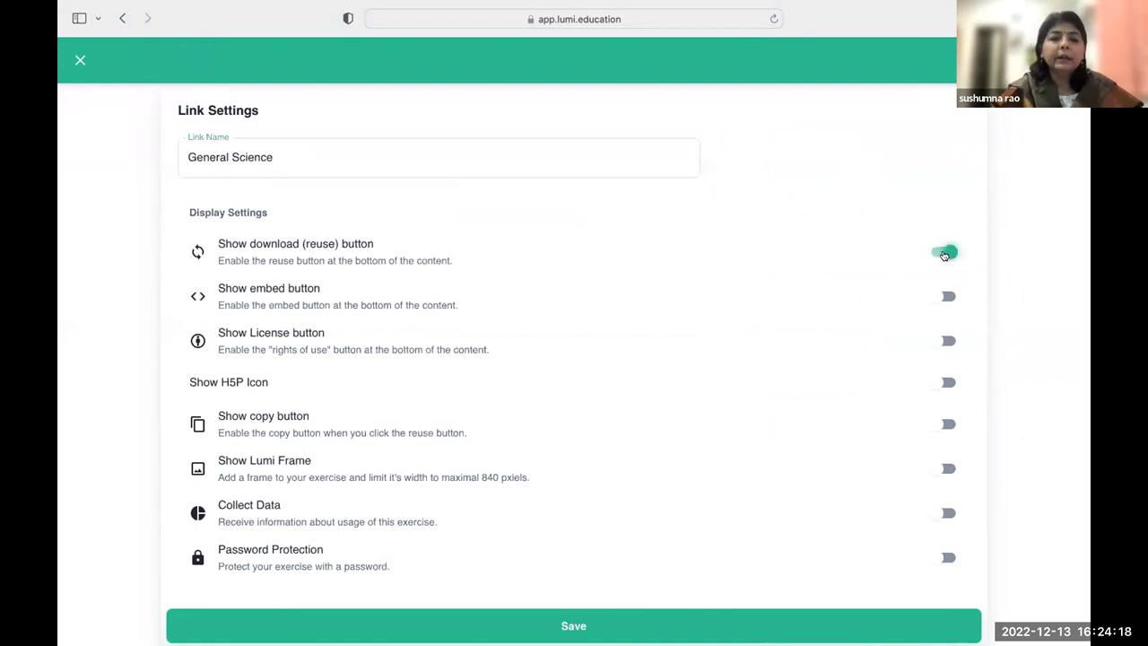
pyautogui.click(946, 296)
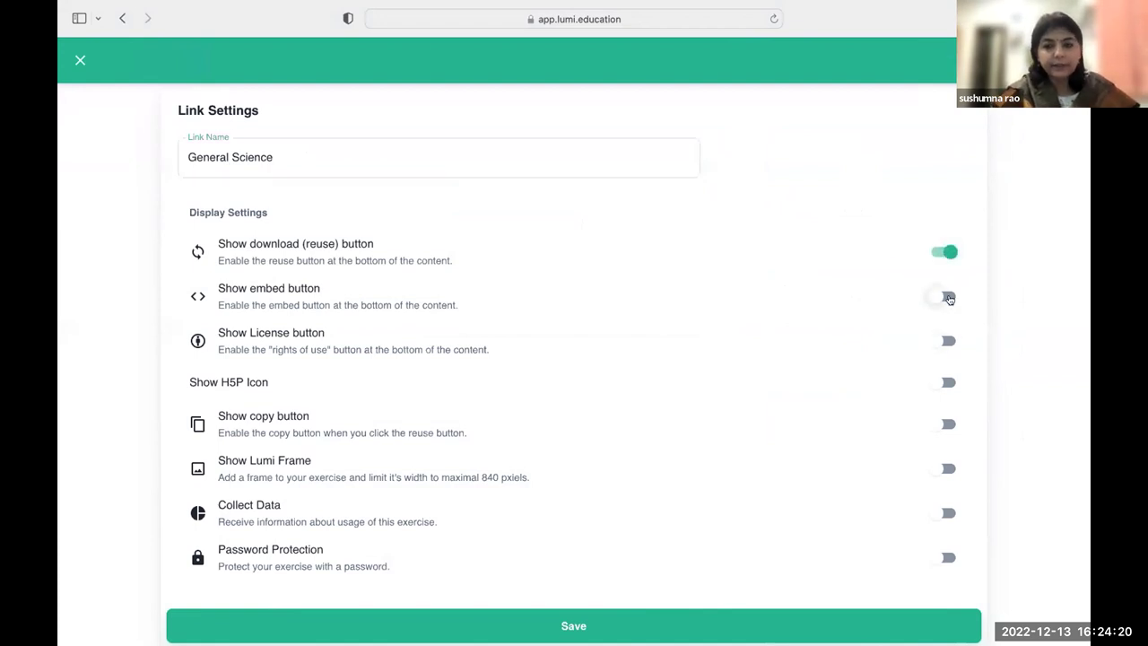
pyautogui.click(949, 341)
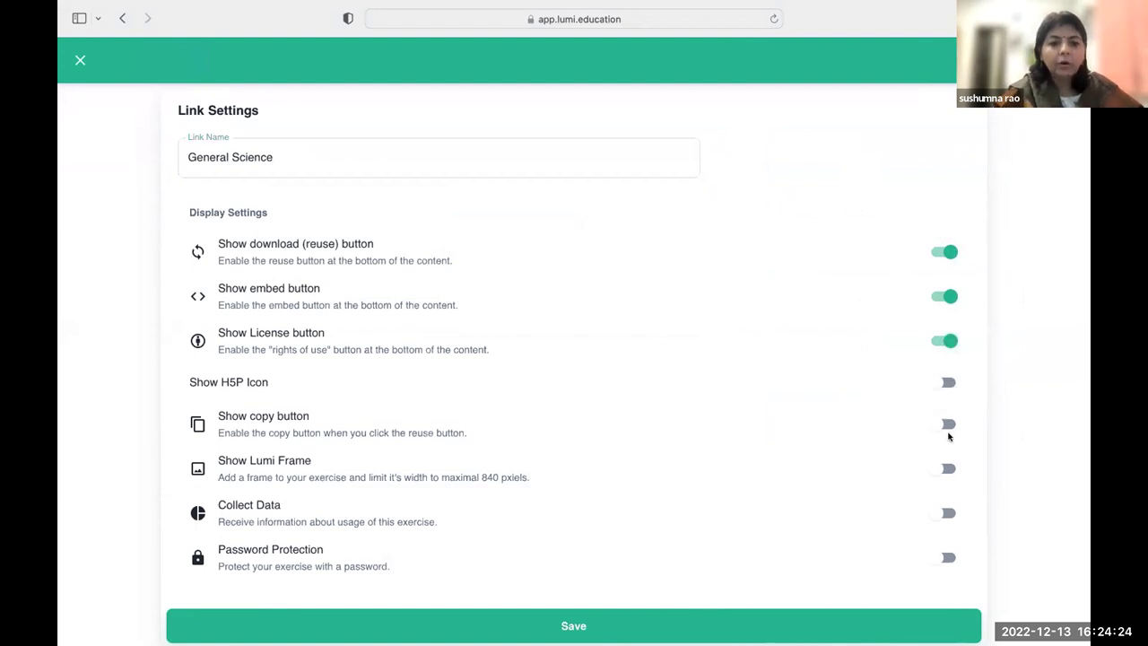
pyautogui.click(949, 514)
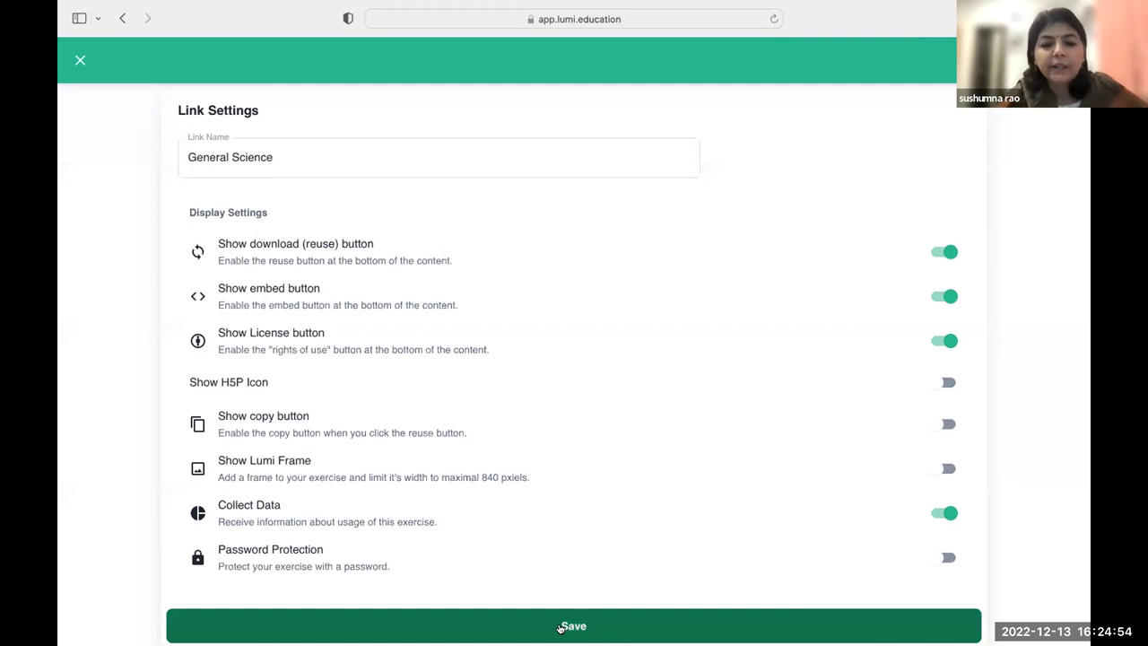
pyautogui.click(560, 627)
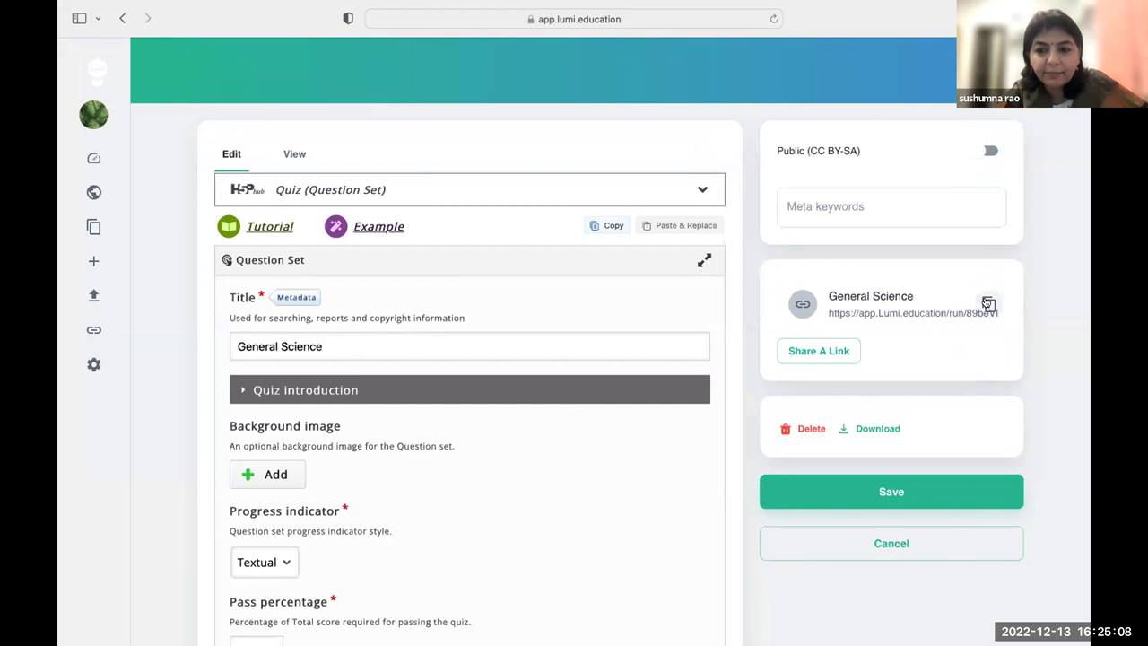
# Step: Copy the General Science share link and open it in a new browser tab
pyautogui.click(988, 304)
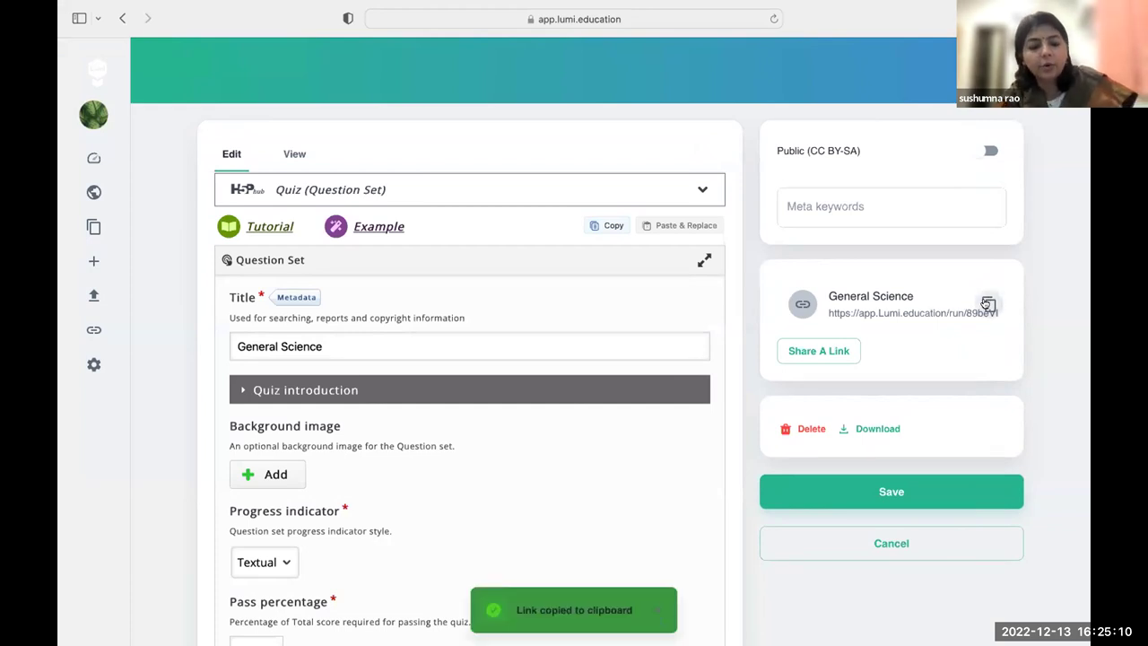
pyautogui.moveTo(661, 16)
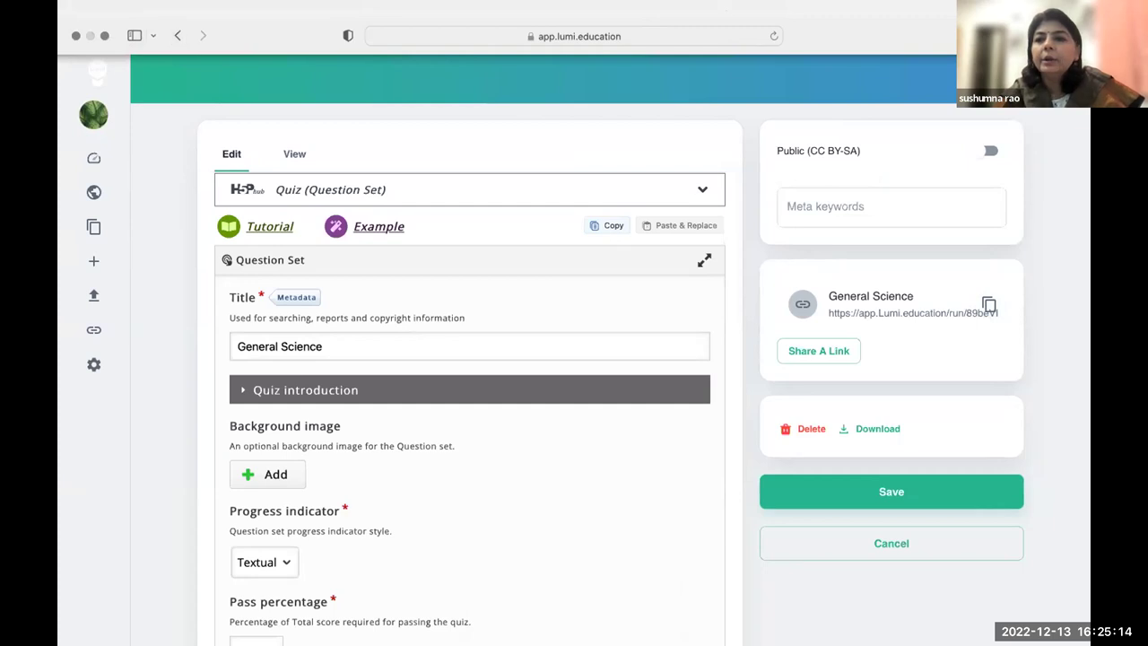
pyautogui.press('super+t')
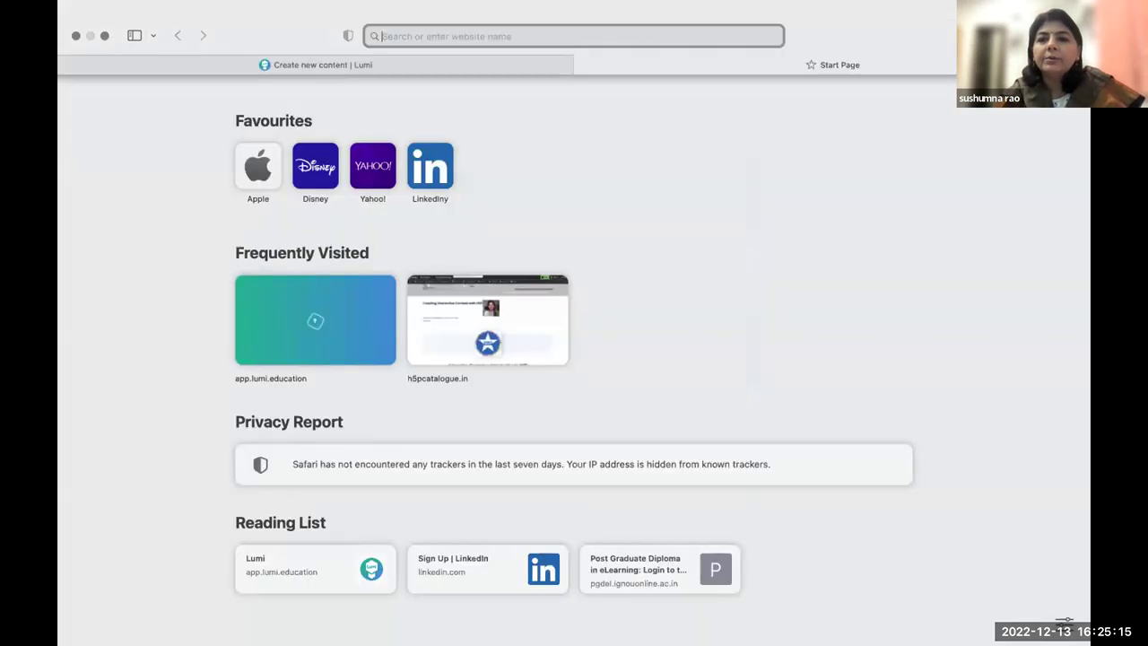
pyautogui.click(591, 38)
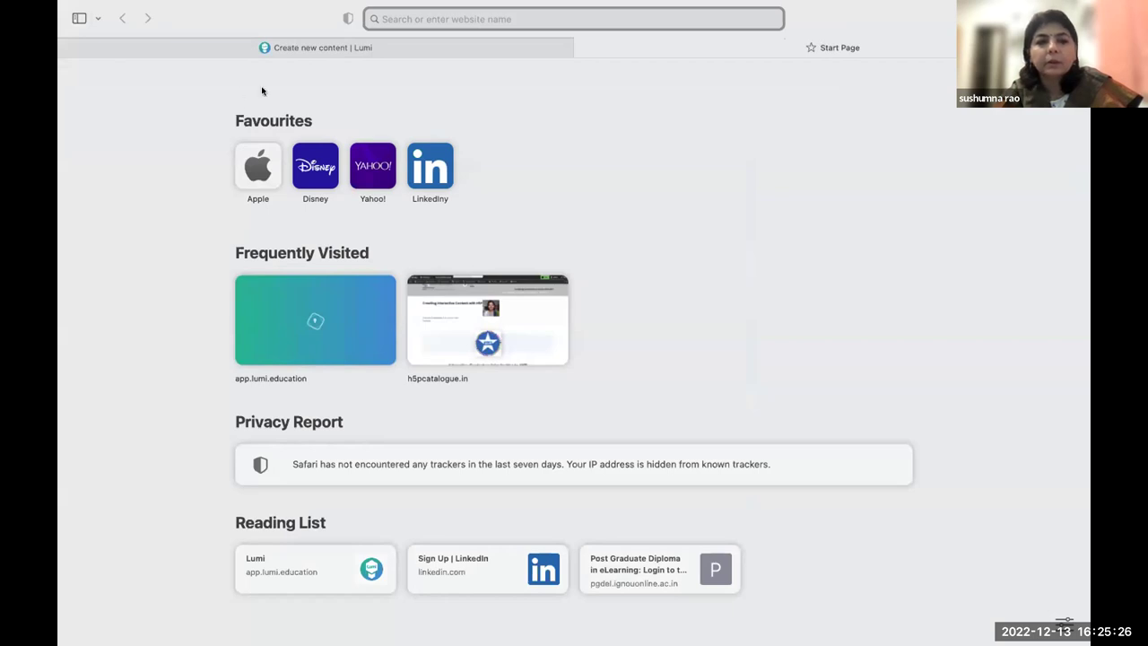
pyautogui.click(439, 15)
pyautogui.press('super+v')
pyautogui.press('Return')
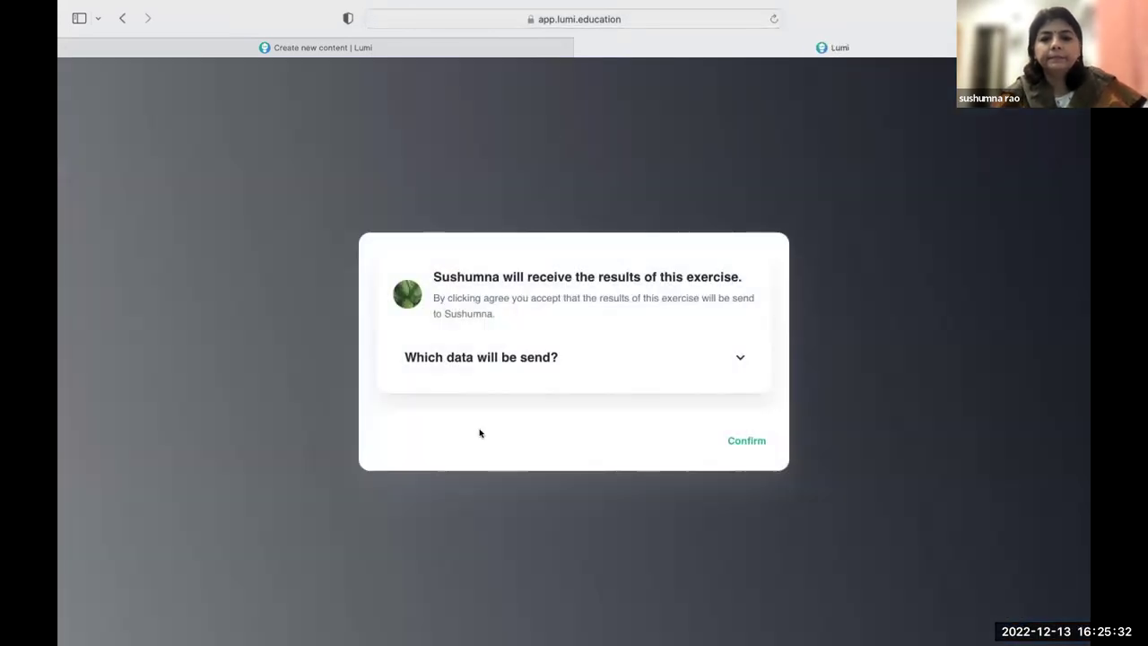
# Step: Agree to send the exercise results and advance the shared quiz to question 3
pyautogui.click(747, 440)
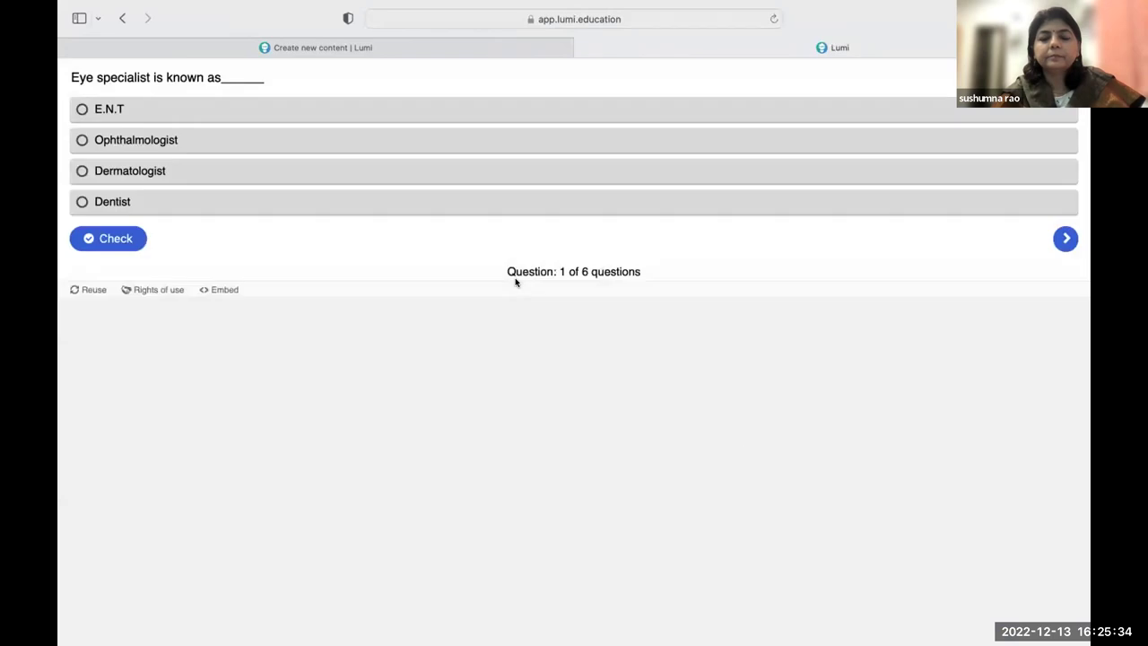
pyautogui.click(1063, 238)
pyautogui.click(1064, 239)
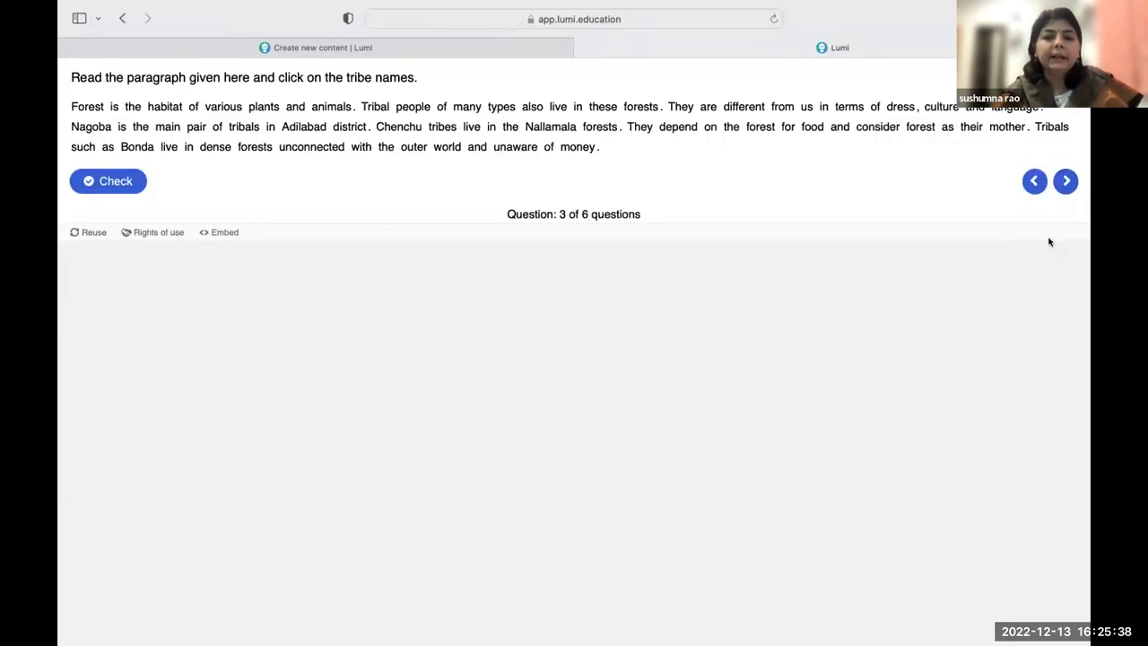
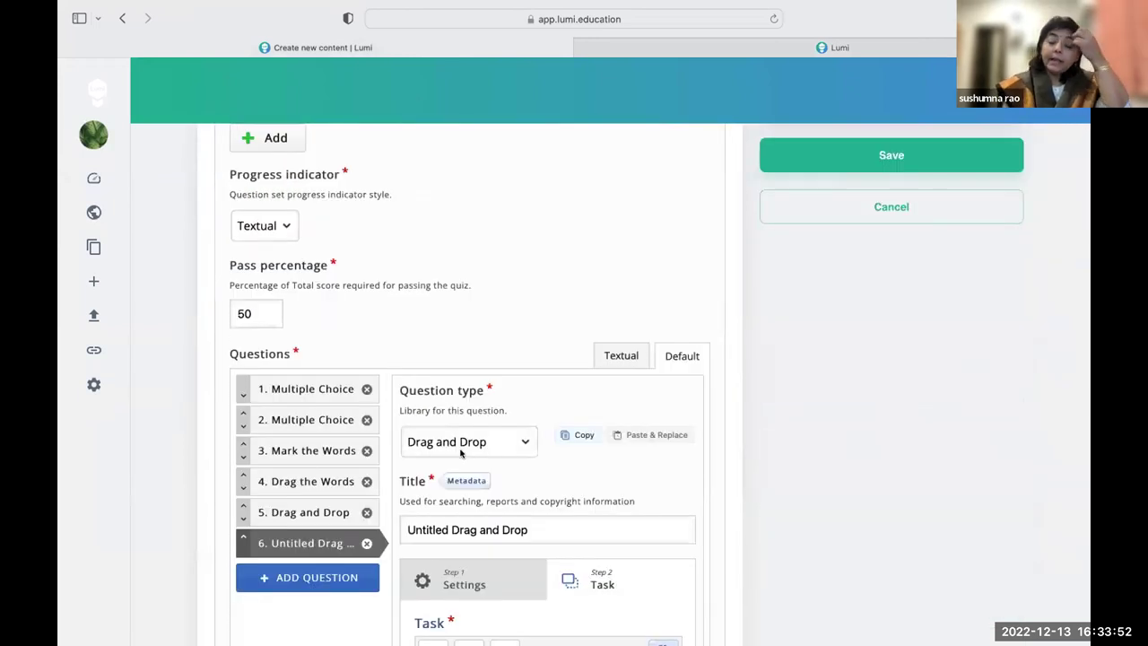
# Step: In the question set editor, open question 5, Drag and Drop, and examine the drop zones assigned to Peacock
pyautogui.scroll(-2, 460, 453)
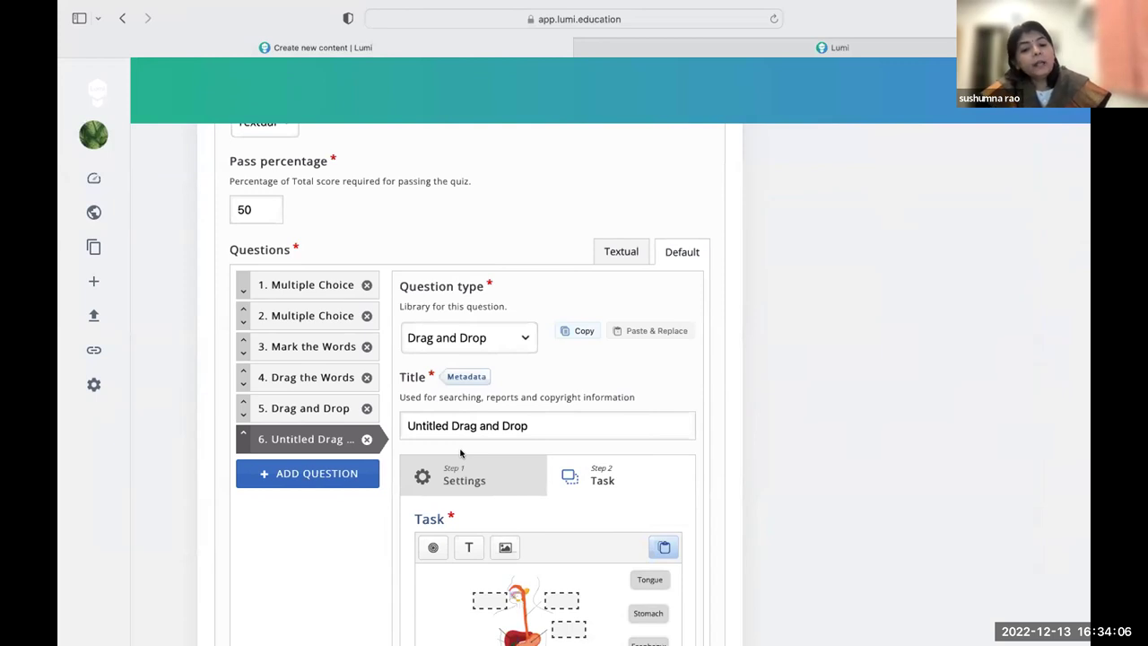
pyautogui.scroll(-3, 460, 453)
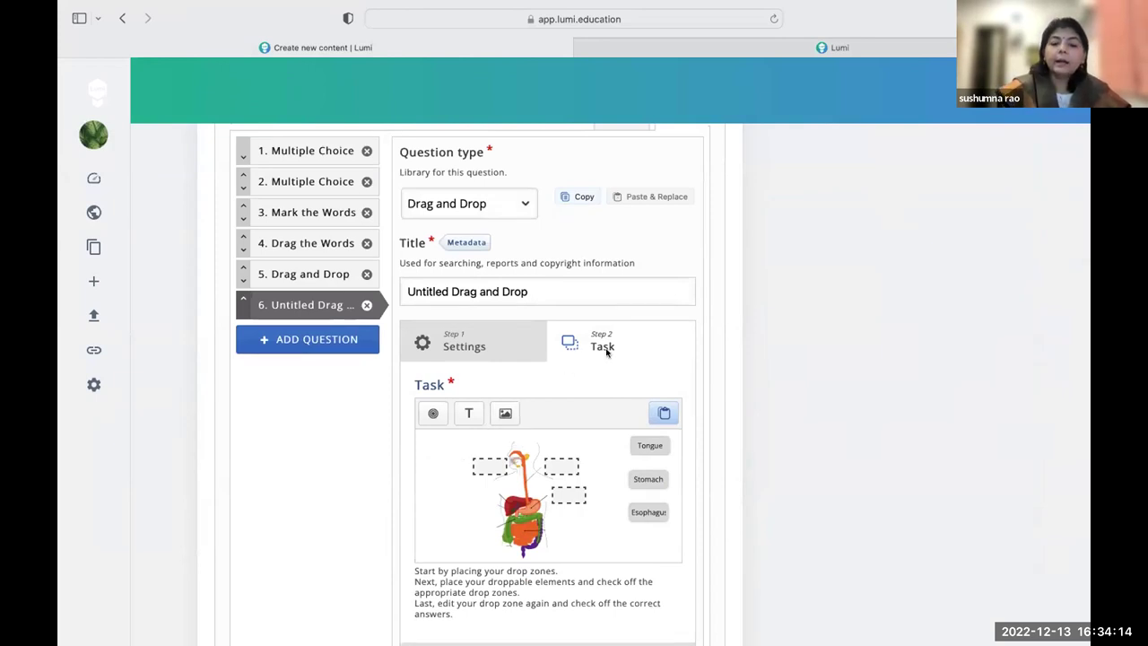
pyautogui.click(315, 271)
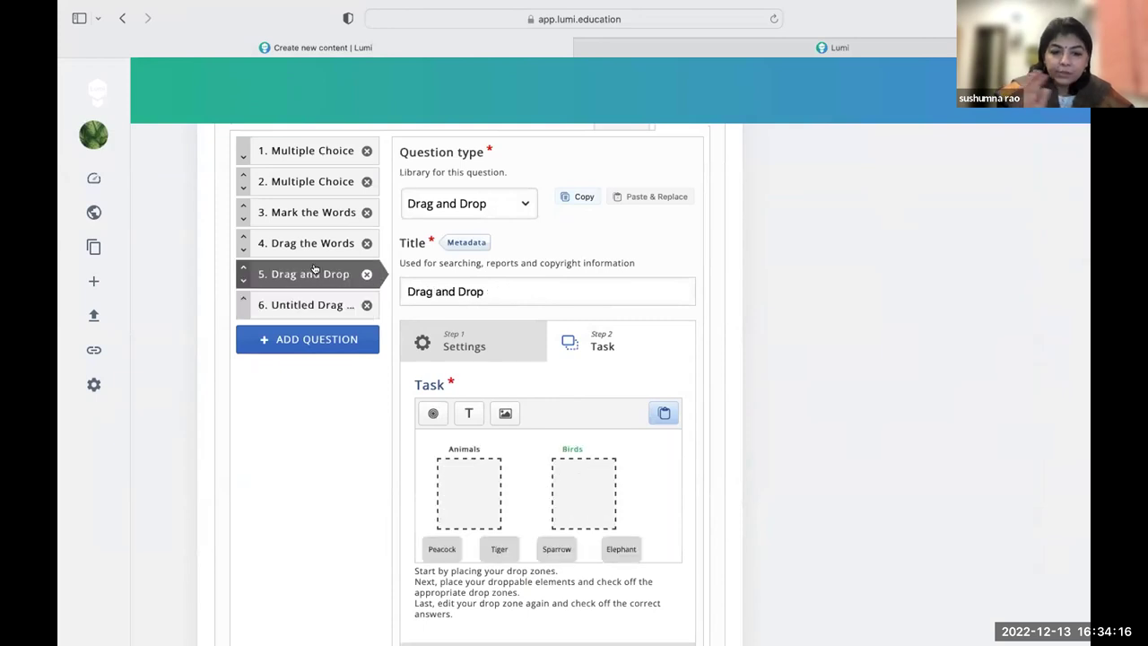
pyautogui.scroll(-3, 498, 476)
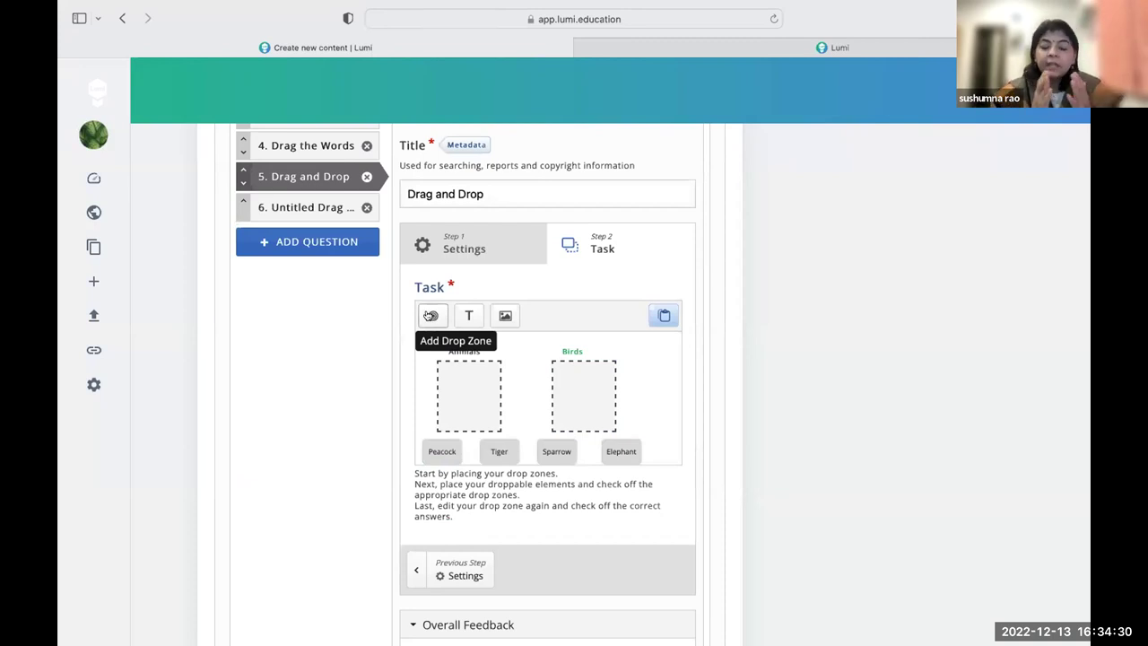
pyautogui.doubleClick(444, 450)
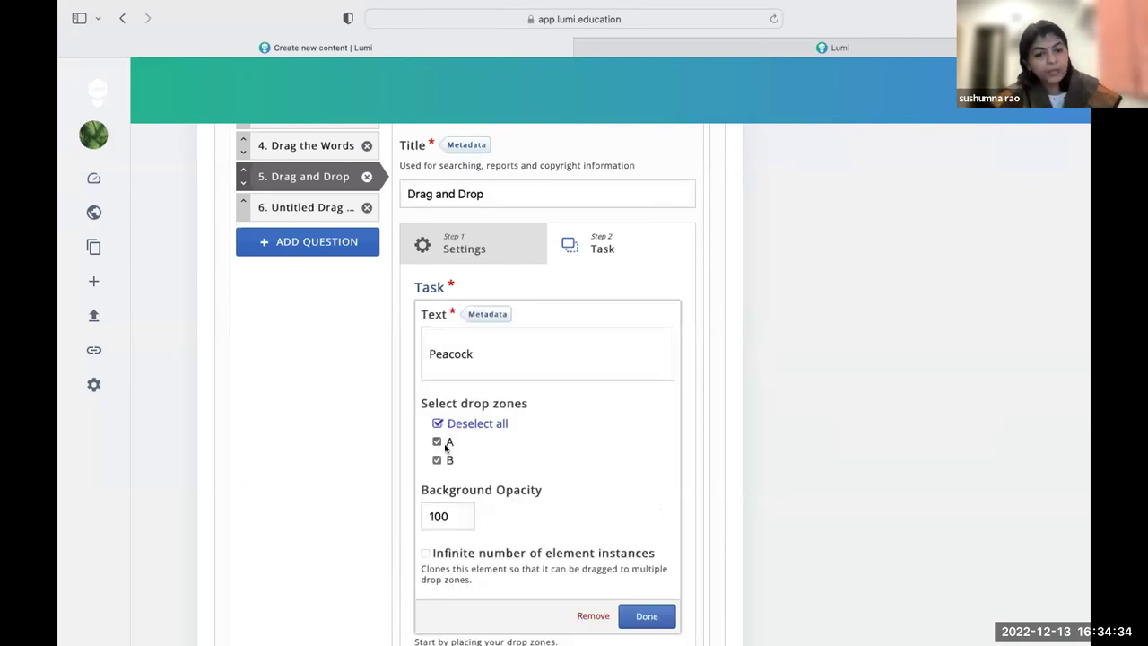
pyautogui.click(643, 616)
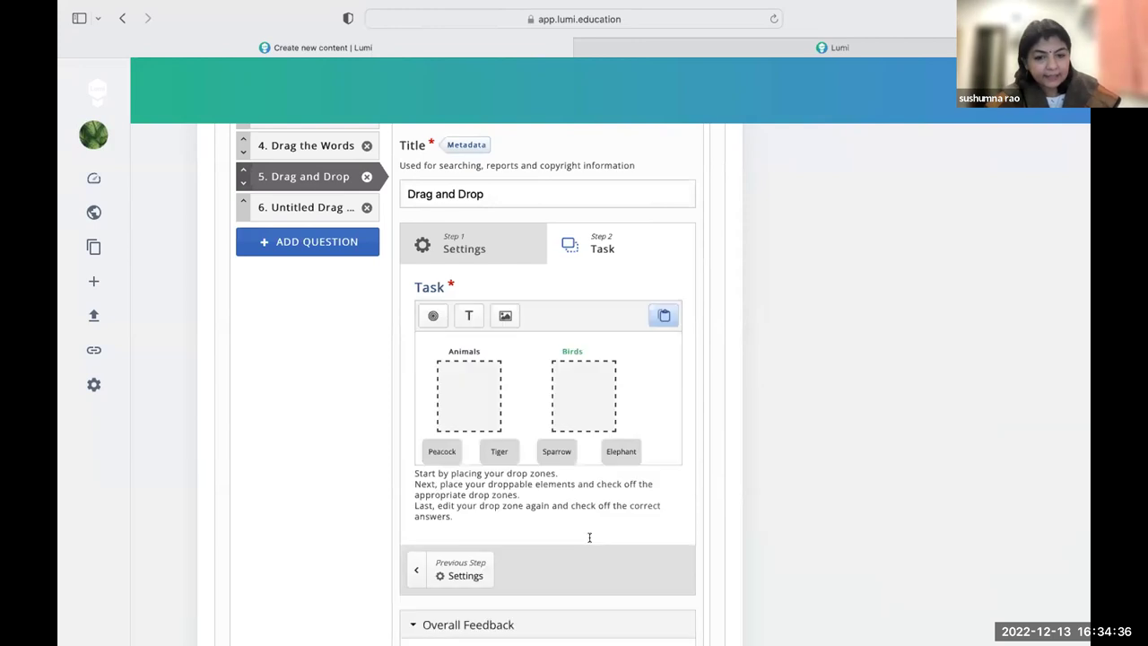
# Step: Review the correct elements of the drop zone under Animals, and reopen question 6 with the digestive system diagram
pyautogui.click(500, 458)
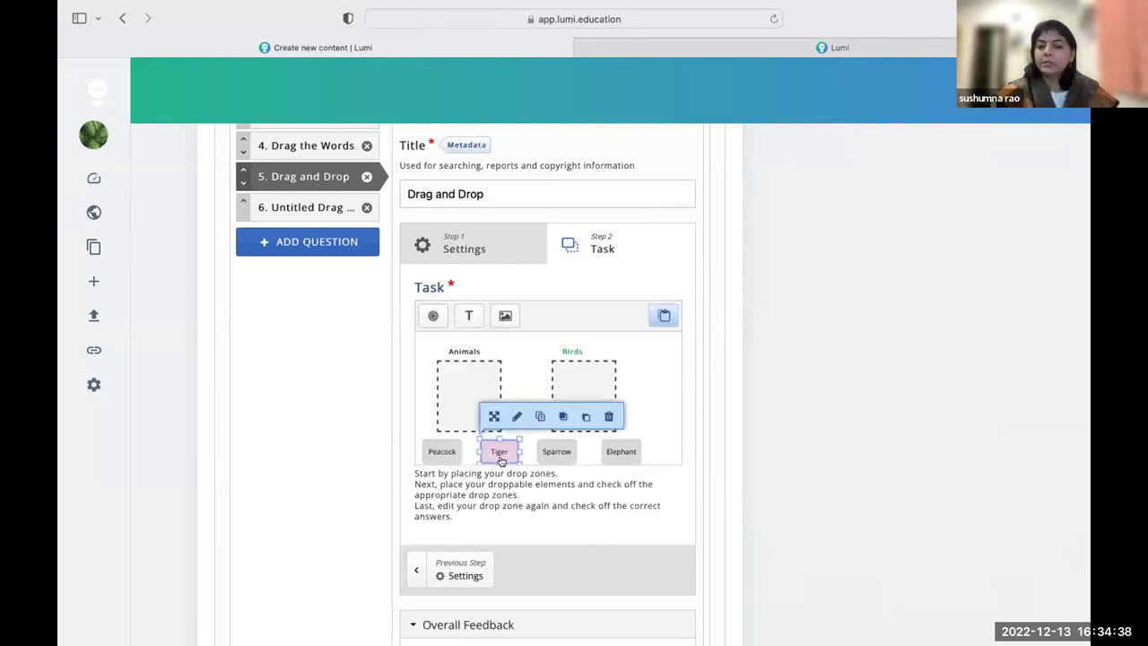
pyautogui.doubleClick(462, 387)
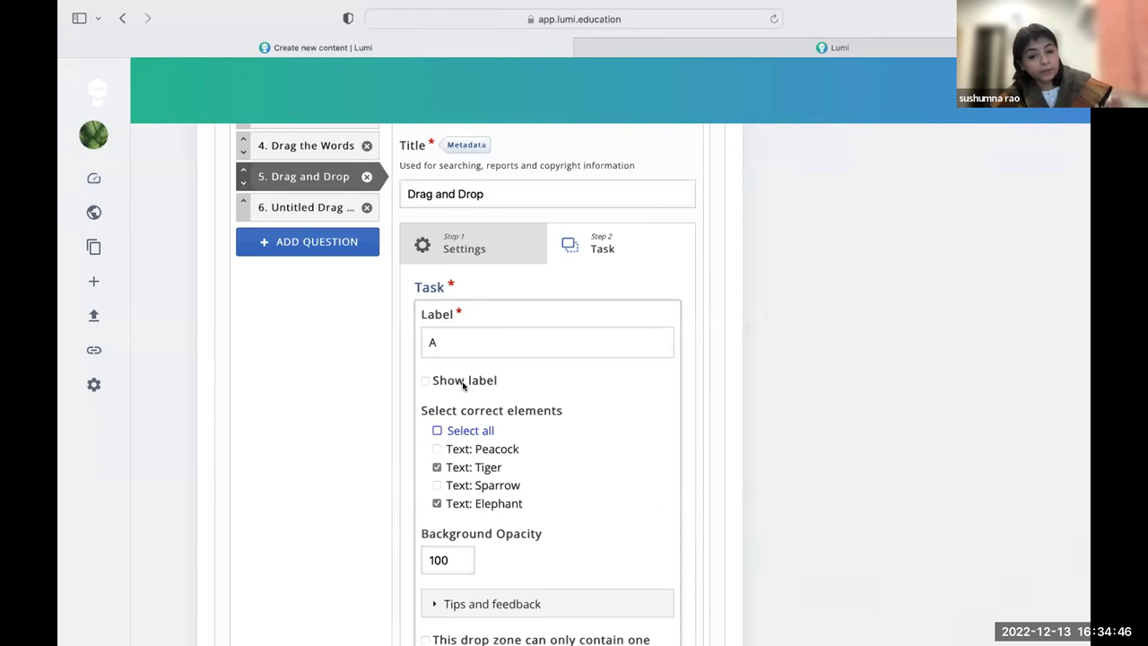
pyautogui.scroll(-3, 461, 381)
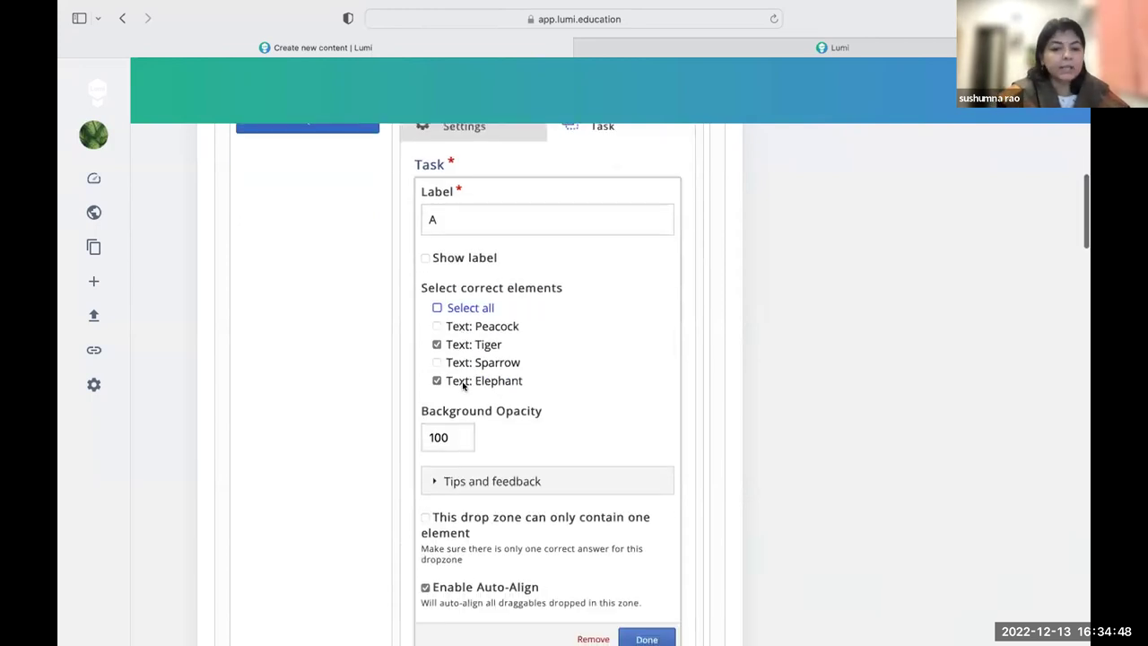
pyautogui.scroll(4, 460, 384)
pyautogui.click(316, 248)
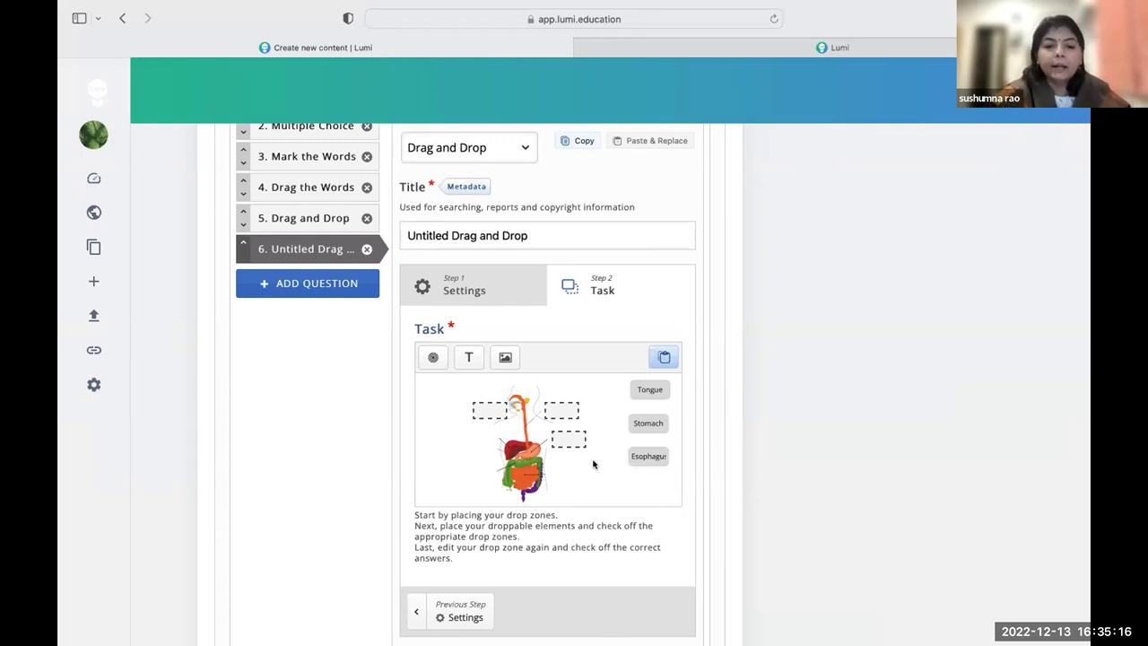
# Step: Add a seventh question of type Drag and Drop to the question set and open its Task step
pyautogui.click(529, 444)
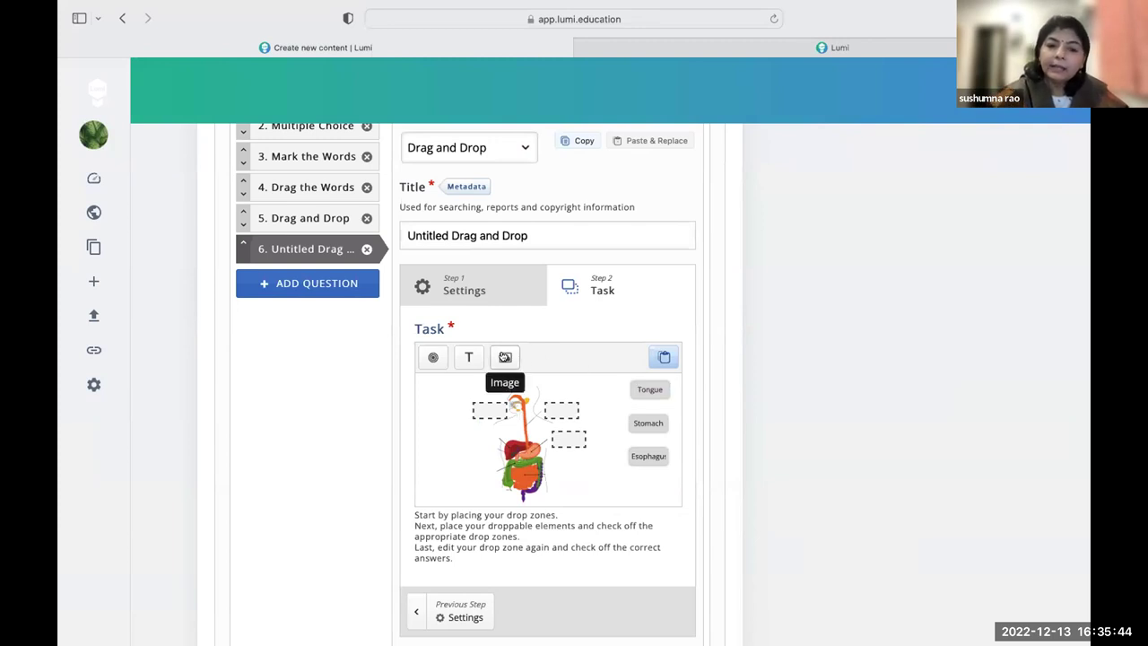
pyautogui.click(321, 284)
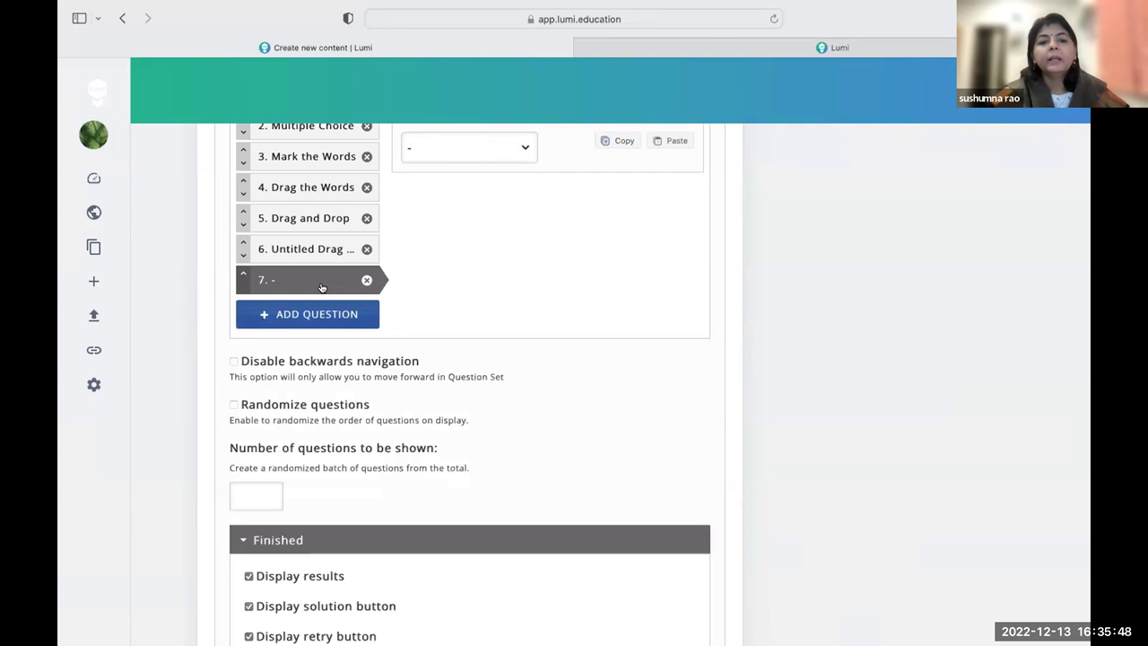
pyautogui.click(451, 162)
pyautogui.click(451, 175)
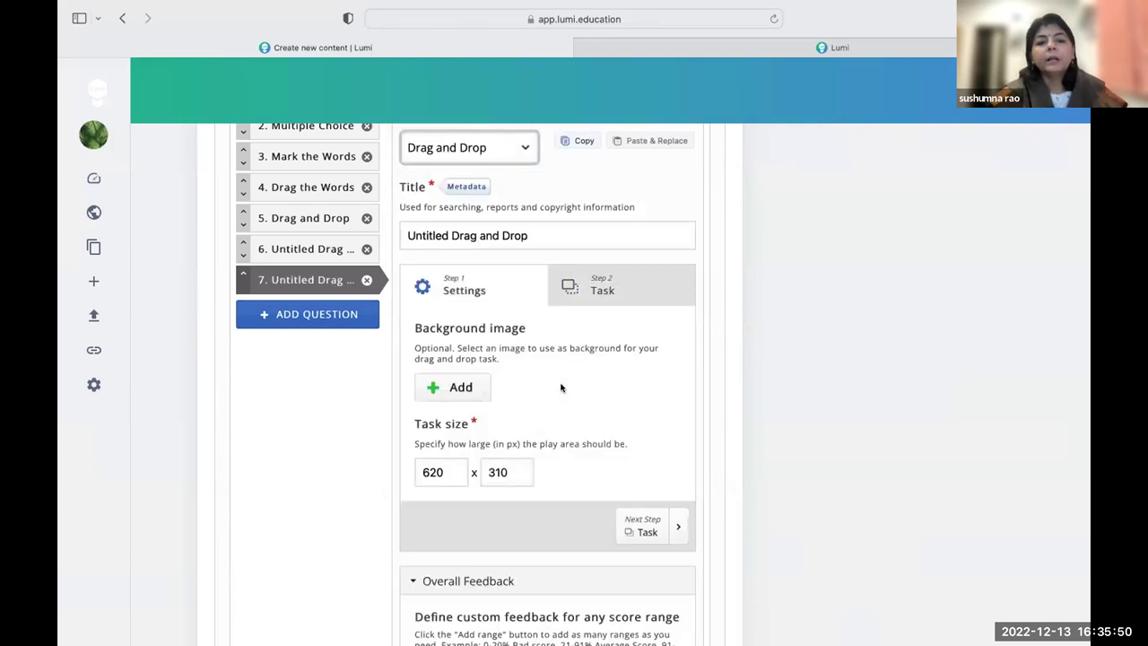
pyautogui.click(595, 305)
# Step: Add an image element to the drag and drop task and upload the rabbit photo for it
pyautogui.click(505, 358)
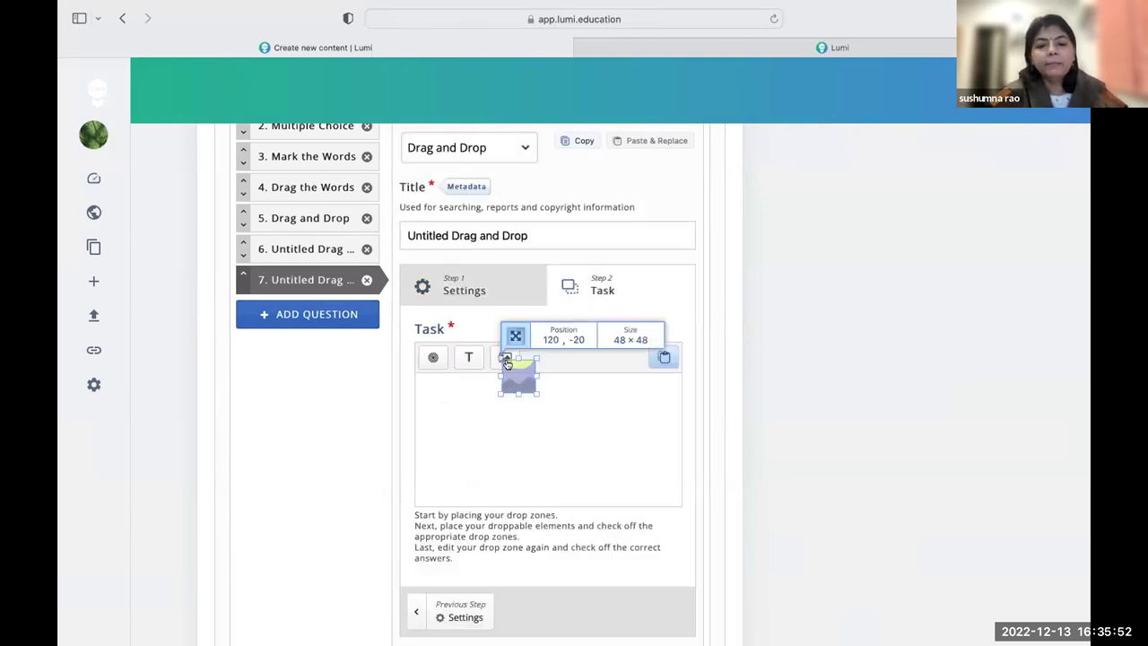
pyautogui.click(458, 383)
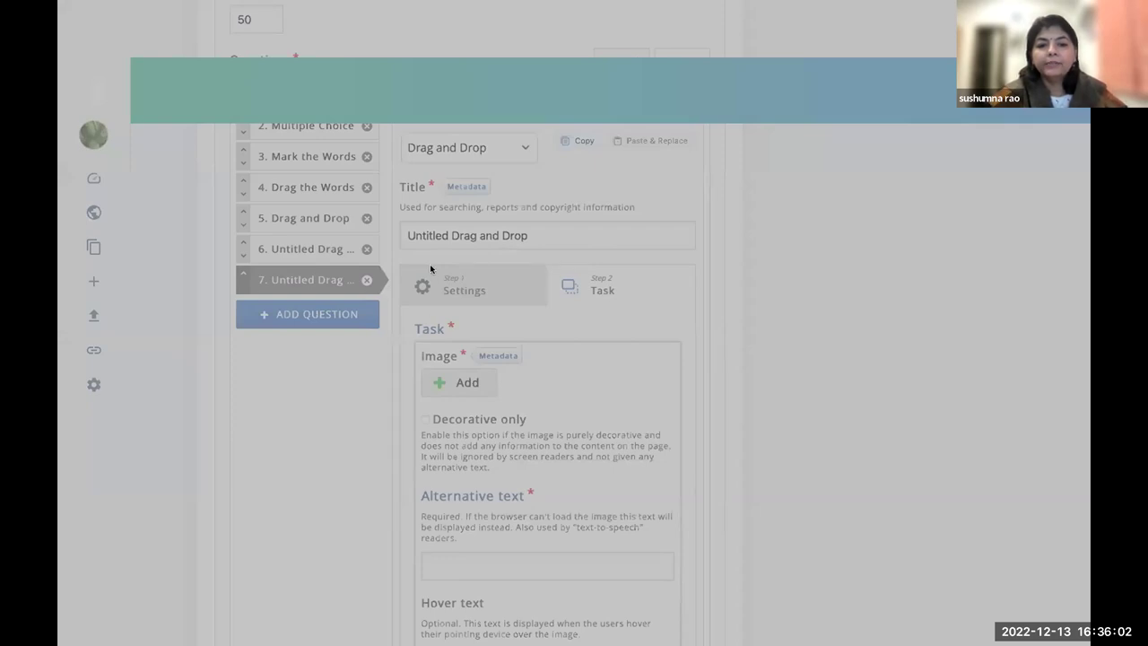
pyautogui.click(827, 461)
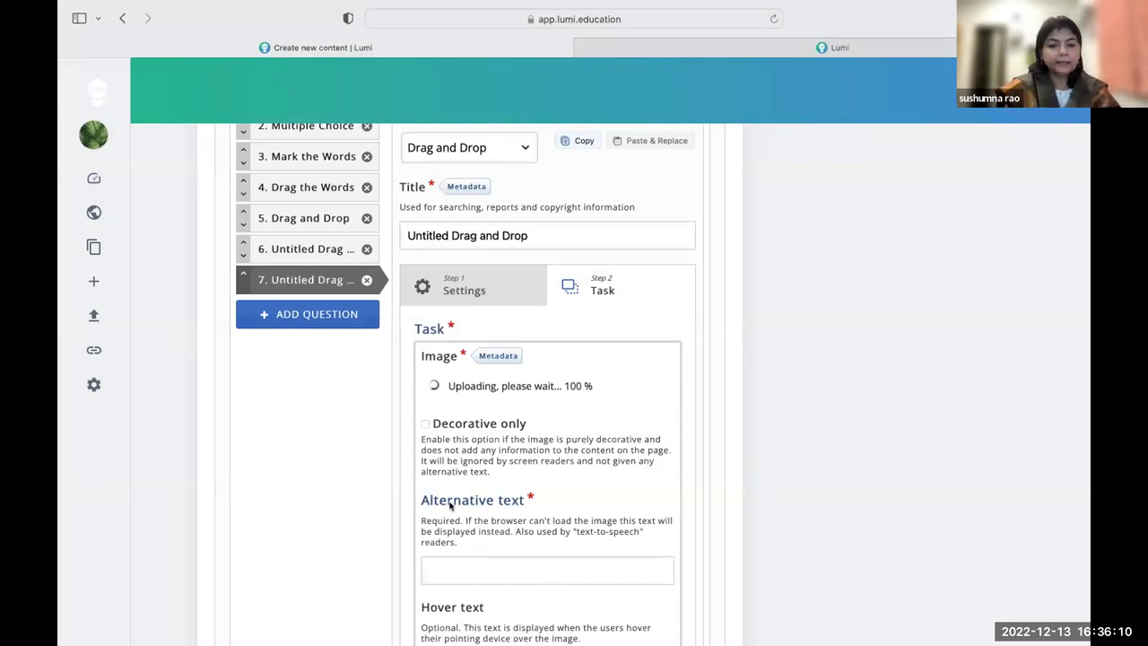
# Step: Set the rabbit image's metadata title to Bunny and its source to pixabay, and save the metadata
pyautogui.click(493, 355)
pyautogui.press('super+a')
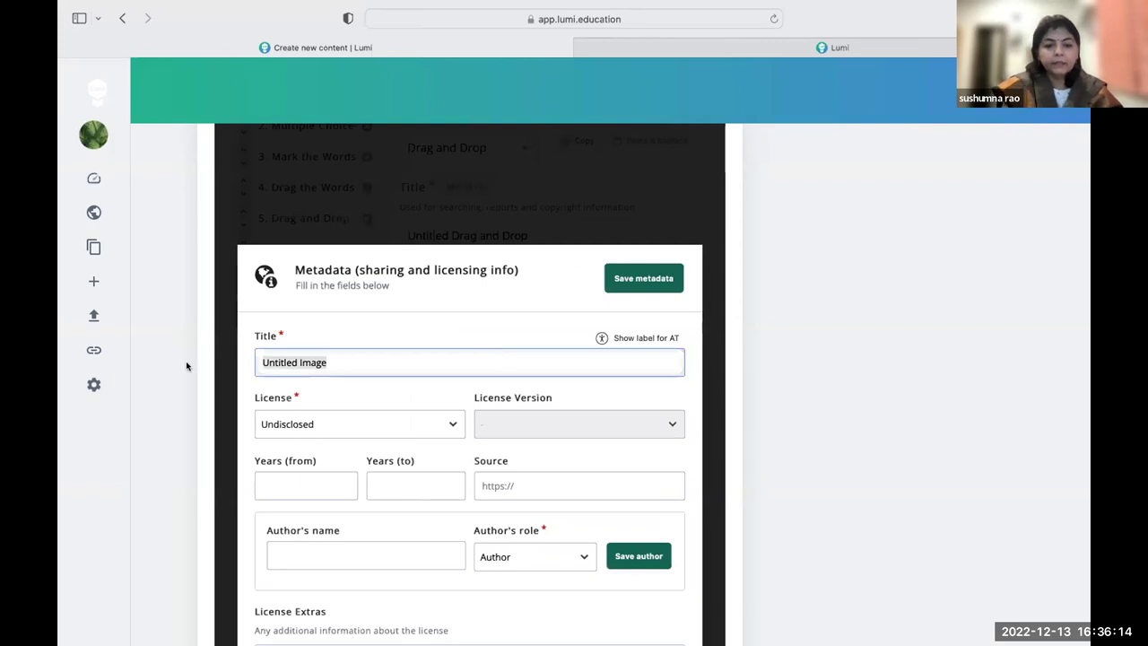
pyautogui.write('Bunny')
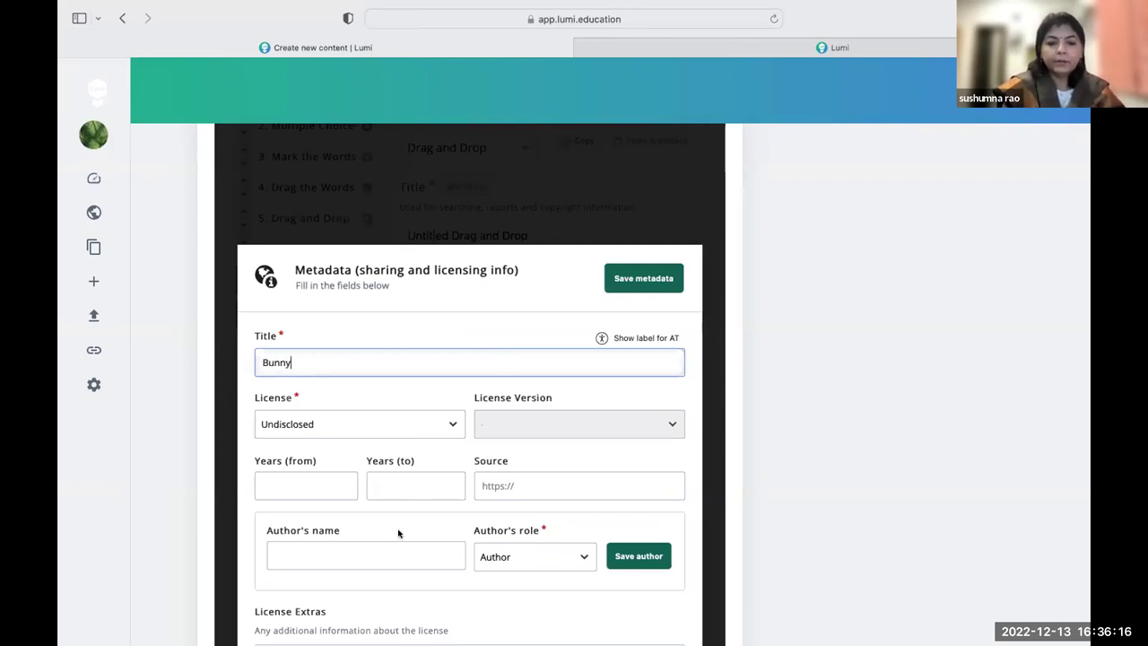
pyautogui.click(484, 496)
pyautogui.write('P')
pyautogui.press('BackSpace')
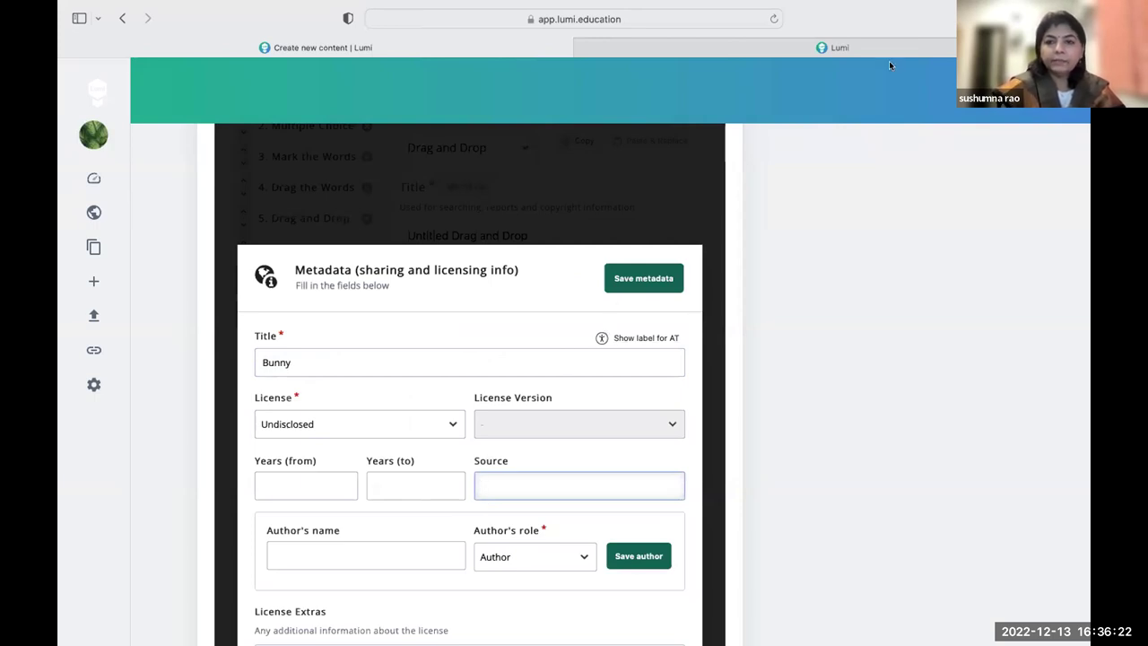
pyautogui.write('pixabay')
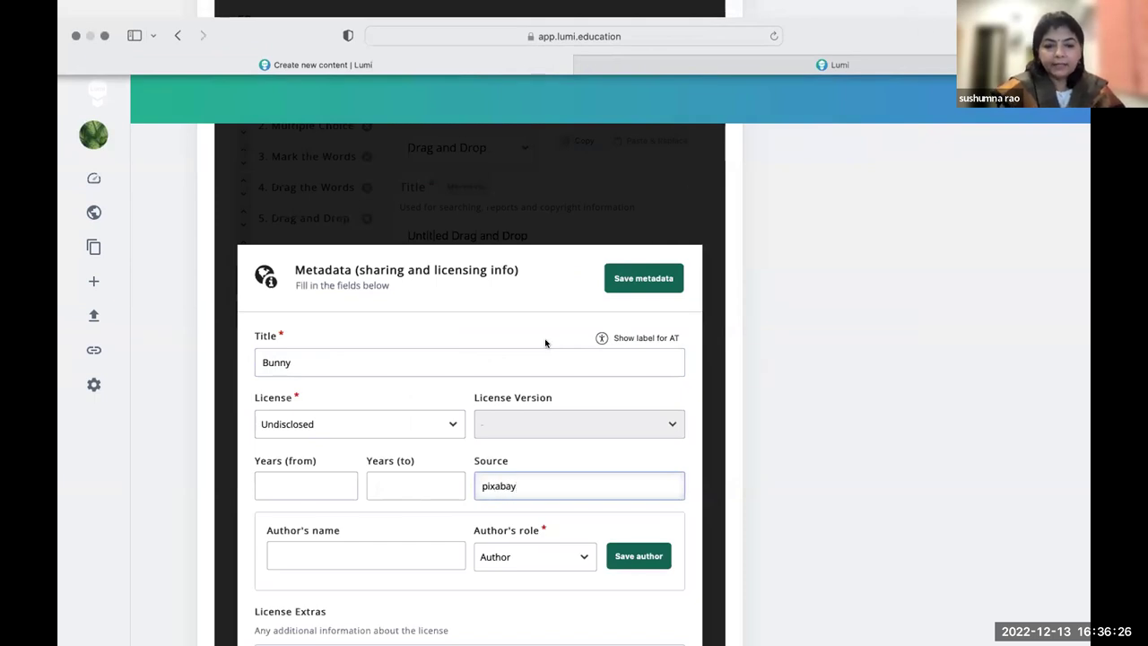
pyautogui.click(617, 289)
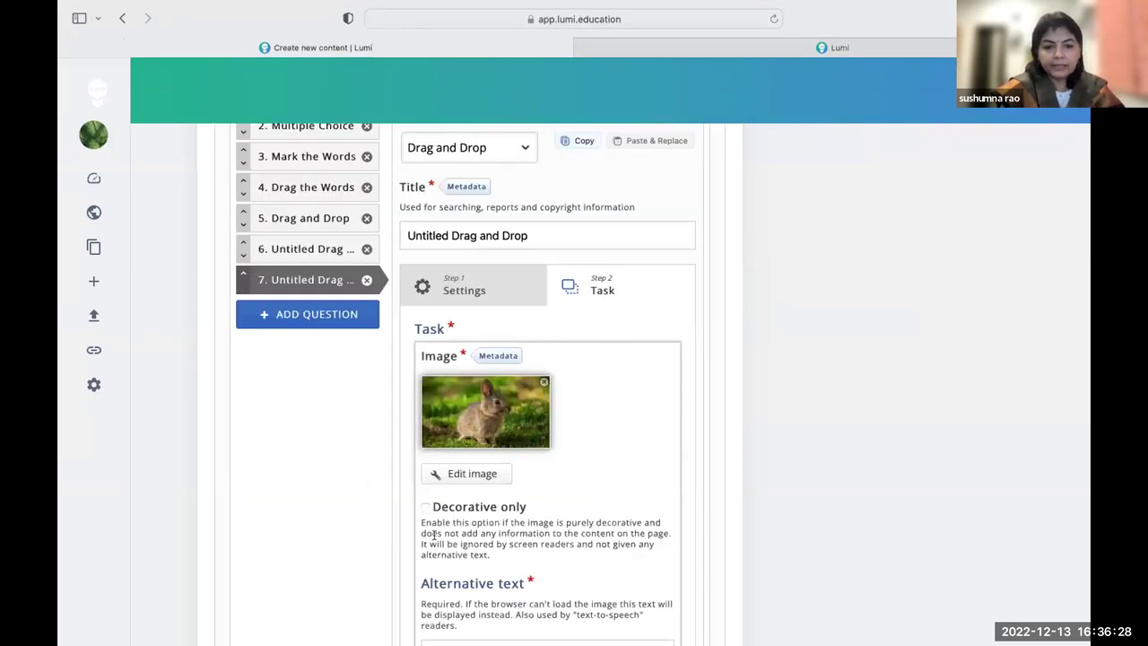
# Step: Give the rabbit image the alternative text Bunny and finish the image element
pyautogui.scroll(-3, 433, 534)
pyautogui.click(433, 481)
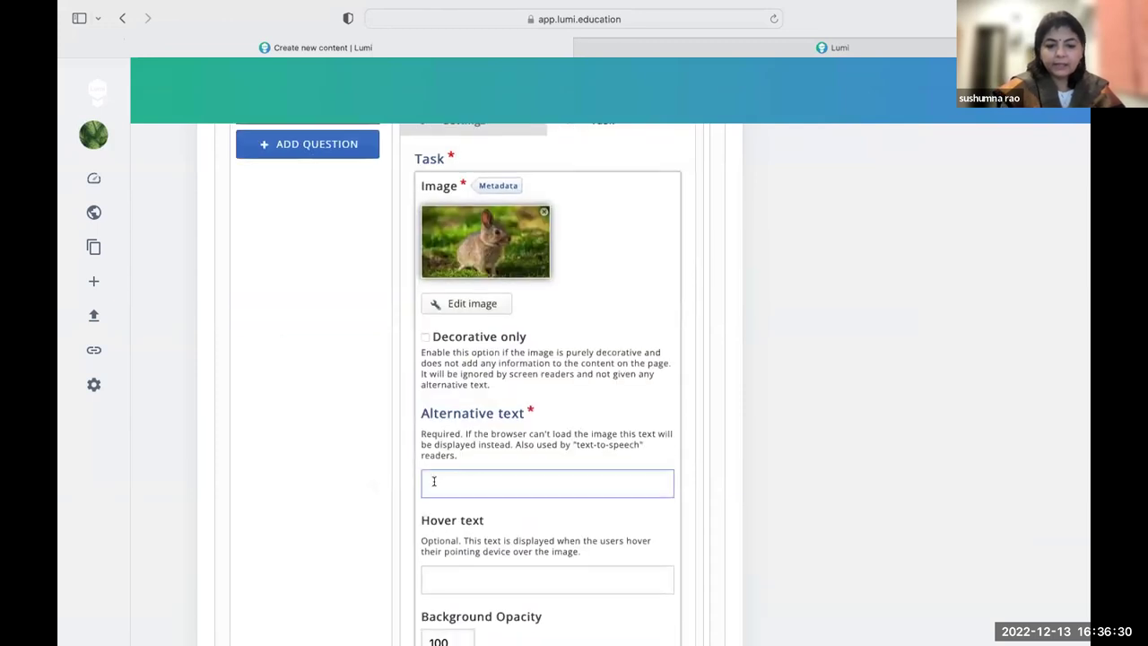
pyautogui.write('Bunny')
pyautogui.scroll(2, 433, 481)
pyautogui.scroll(1, 543, 469)
pyautogui.scroll(-5, 544, 469)
pyautogui.click(614, 518)
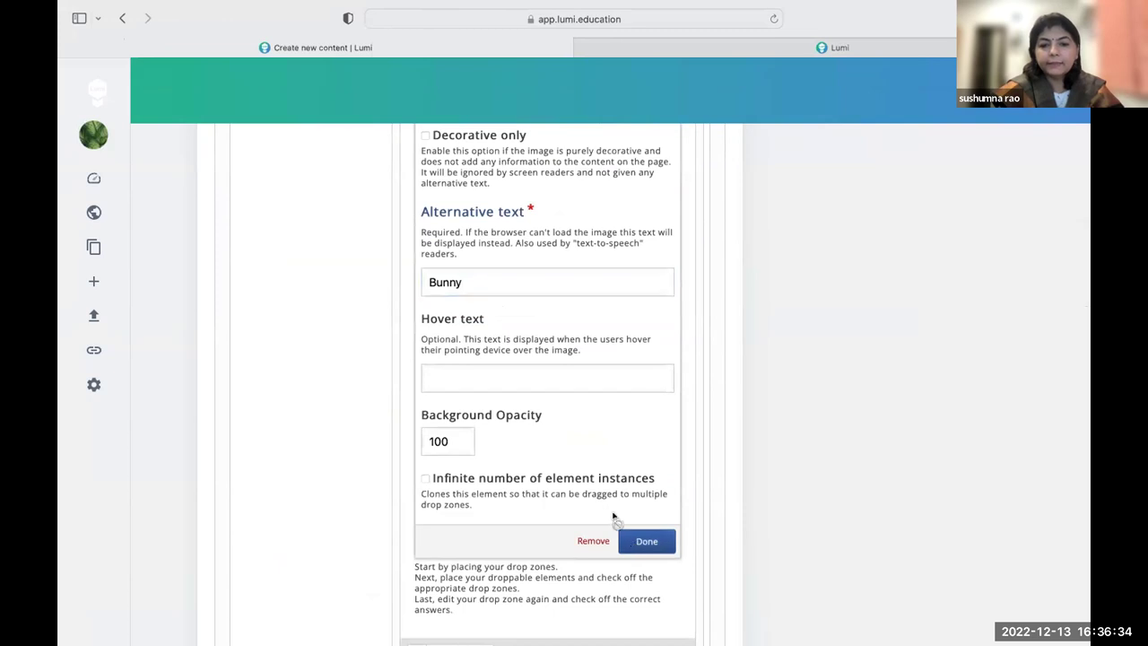
pyautogui.click(646, 541)
# Step: Place the rabbit image in the upper right corner of the task area
pyautogui.scroll(1, 547, 359)
pyautogui.moveTo(546, 307); pyautogui.dragTo(644, 276)
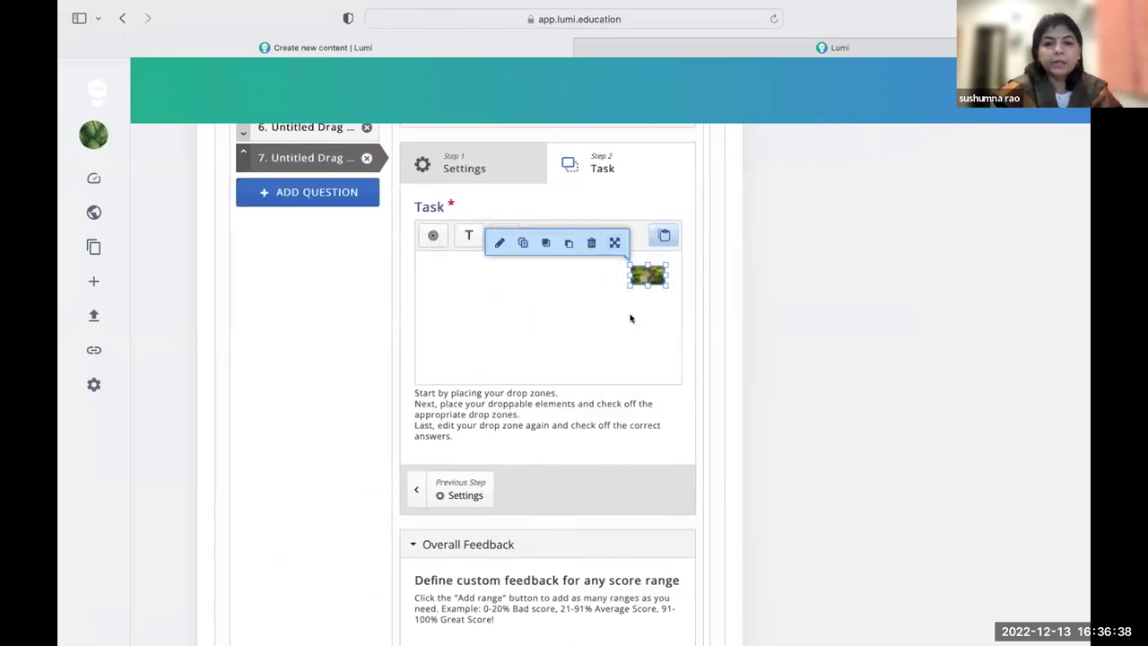
pyautogui.click(571, 327)
# Step: Add a second image element with the uploaded tiger photo and the alternative text Man eater
pyautogui.click(500, 236)
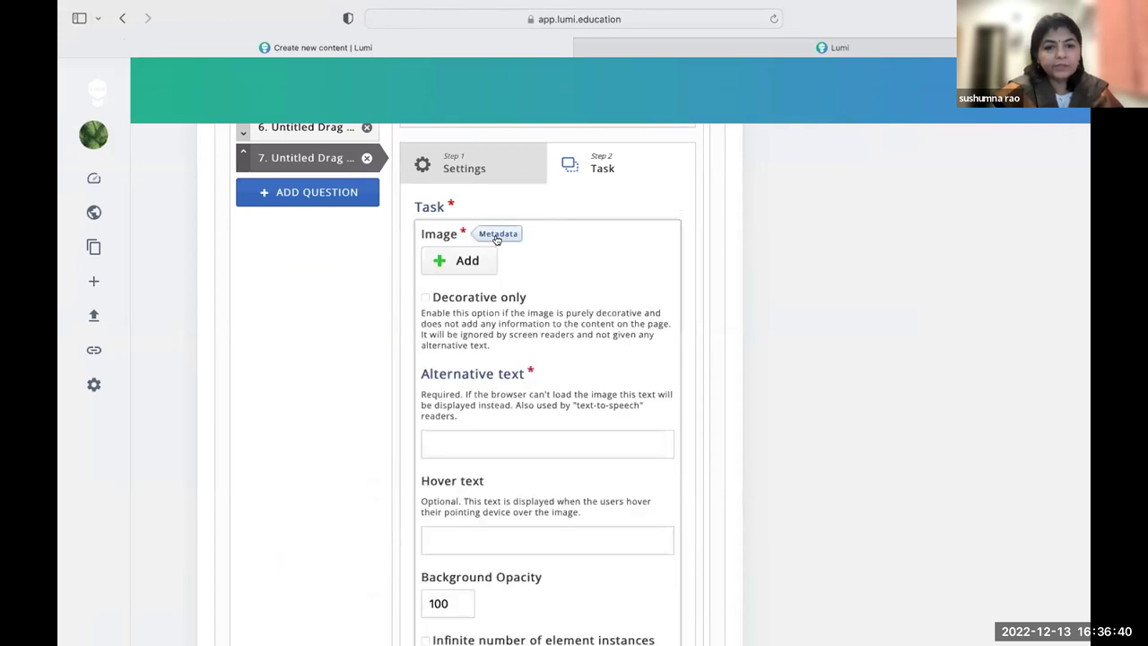
pyautogui.click(470, 259)
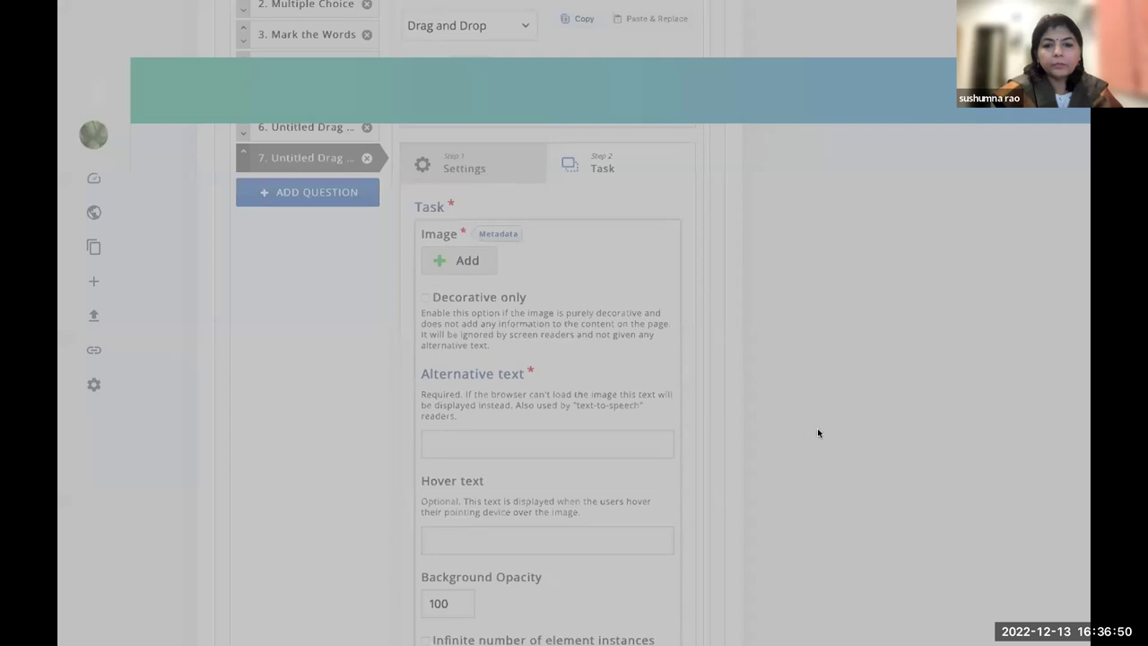
pyautogui.click(817, 459)
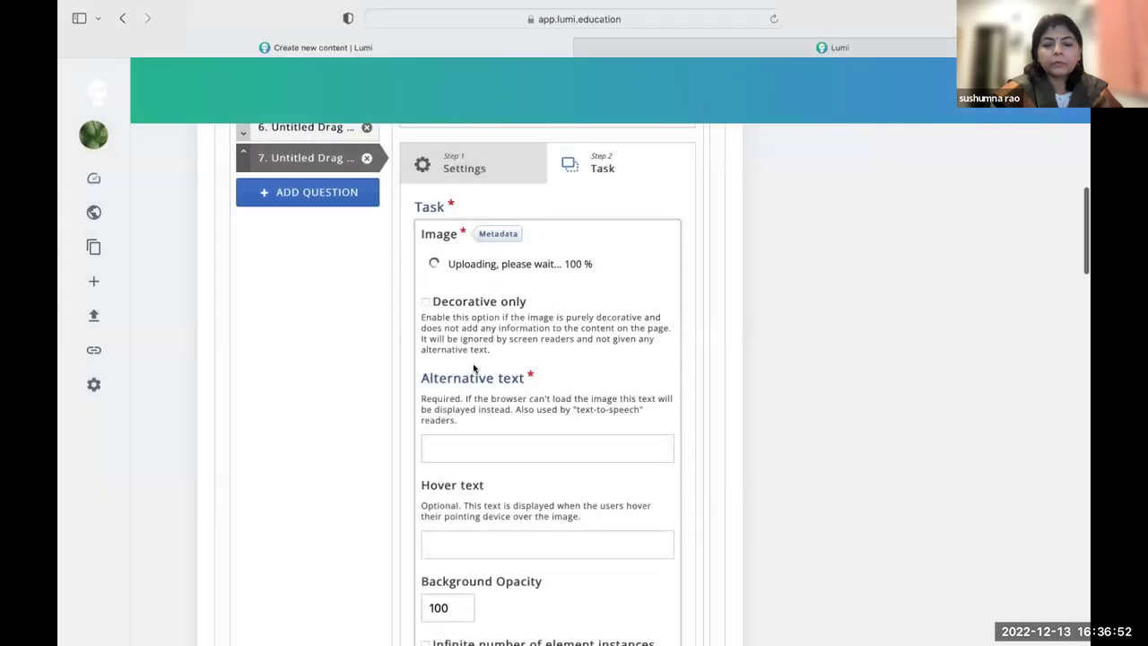
pyautogui.click(457, 458)
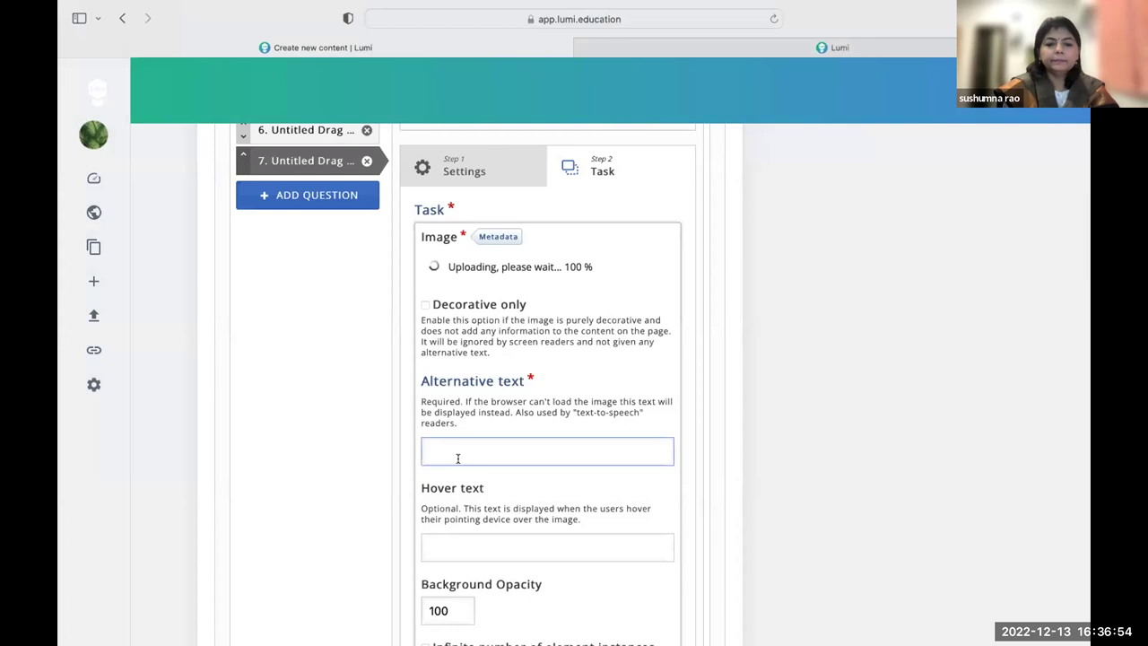
pyautogui.write('Man eater')
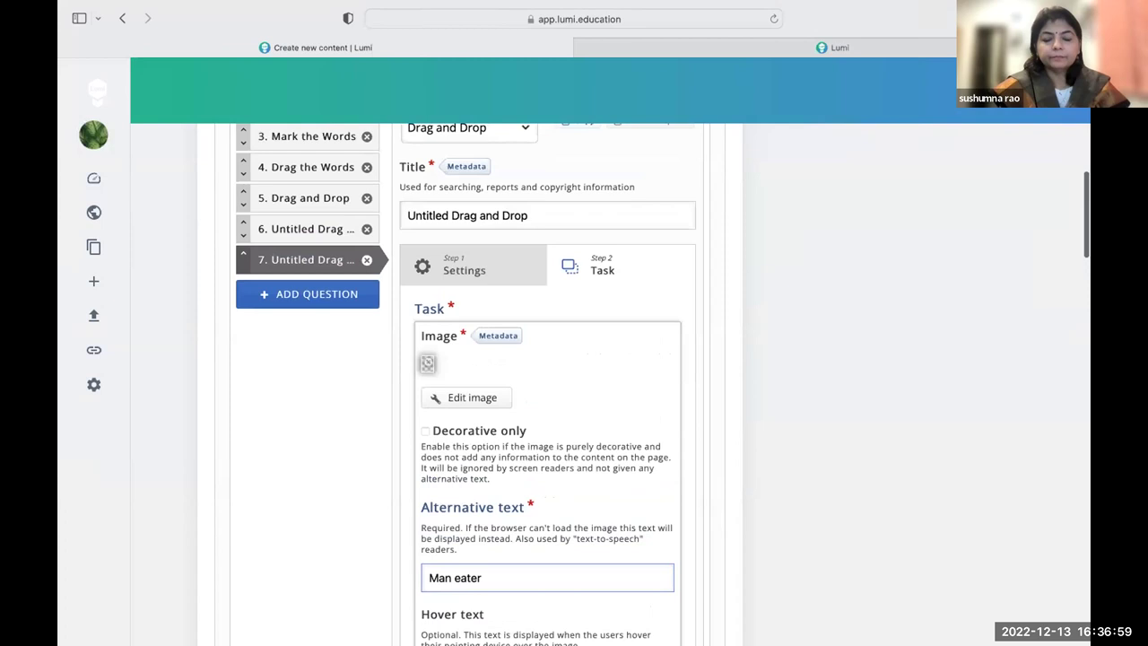
# Step: Set the tiger image's metadata title to Tiger and its source to Pixabay, and save the metadata
pyautogui.click(497, 336)
pyautogui.tripleClick(377, 352)
pyautogui.moveTo(110, 299)
pyautogui.write('T')
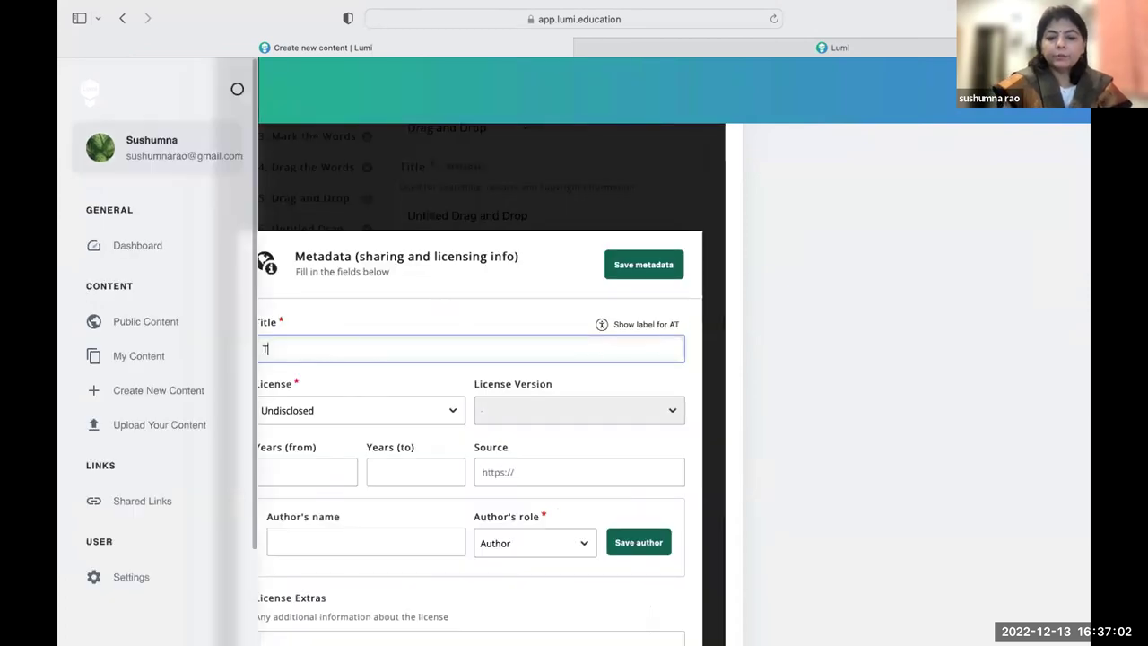
pyautogui.write('iger')
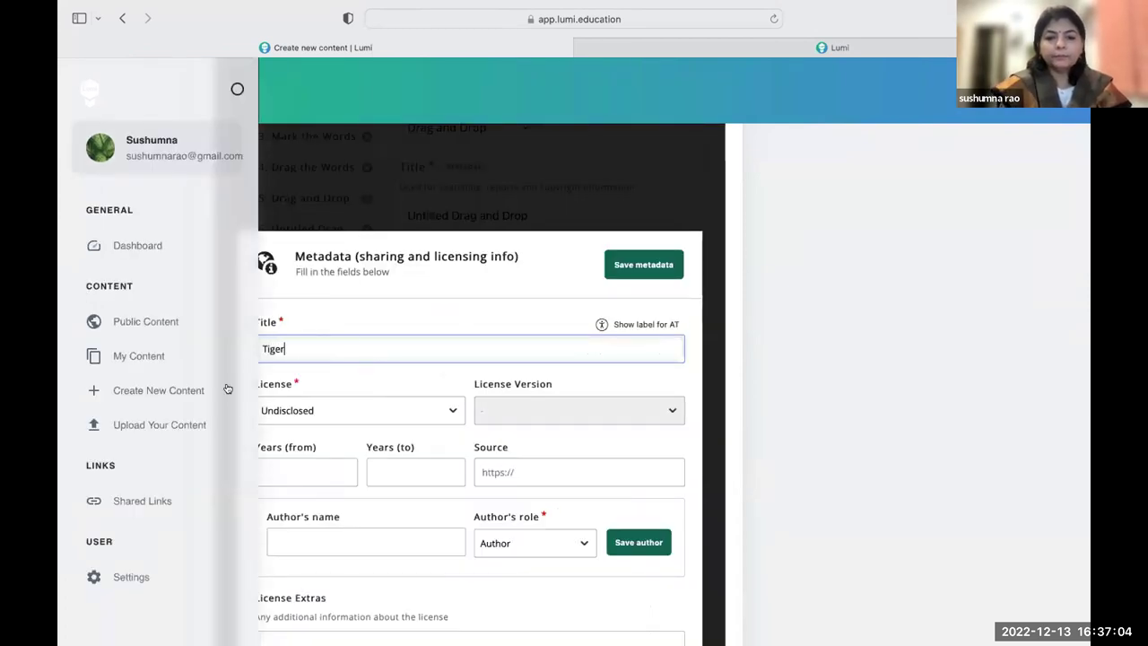
pyautogui.click(507, 468)
pyautogui.write('Pixabay')
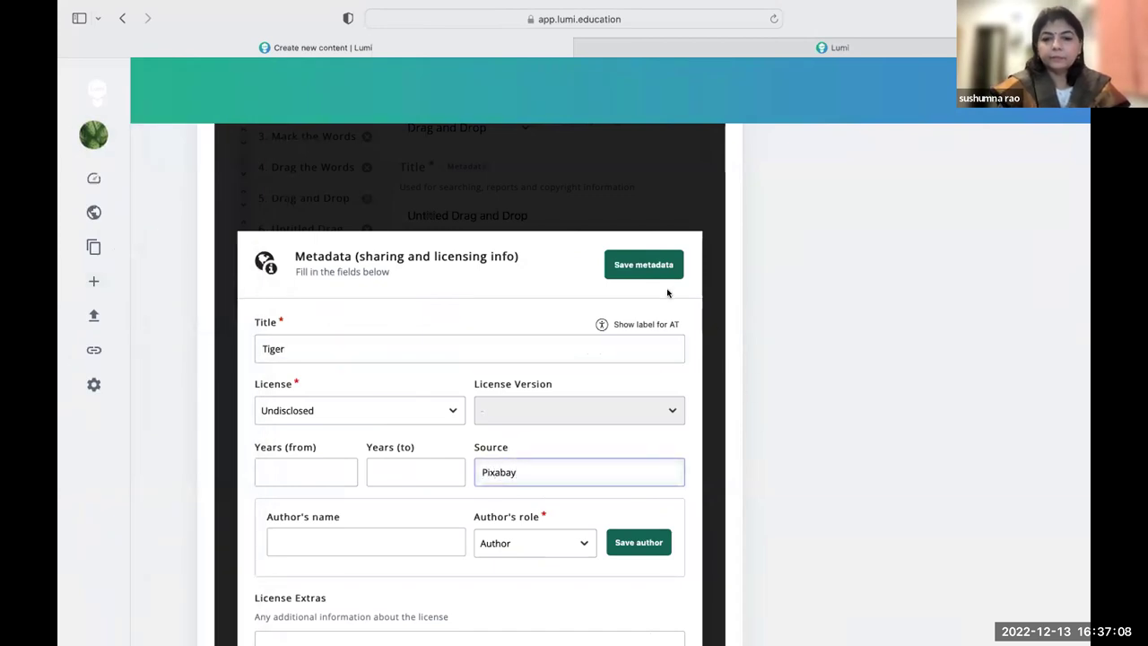
pyautogui.click(659, 267)
# Step: Finish the tiger image element and place it directly below the rabbit image in the task area
pyautogui.scroll(-5, 536, 535)
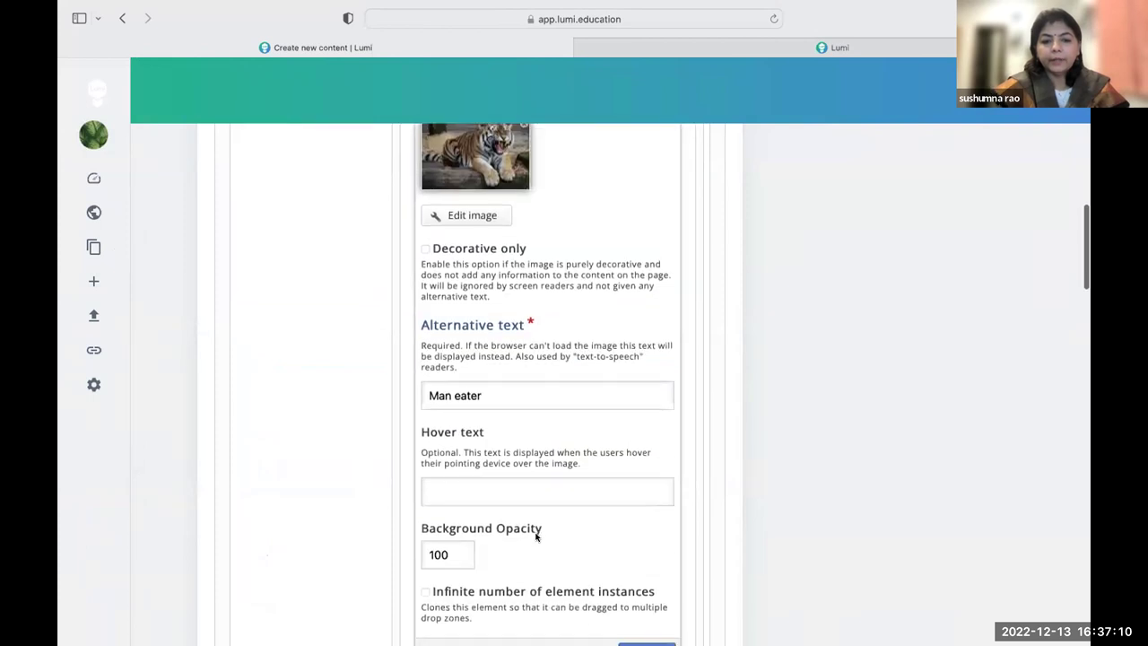
pyautogui.click(644, 448)
pyautogui.scroll(5, 521, 401)
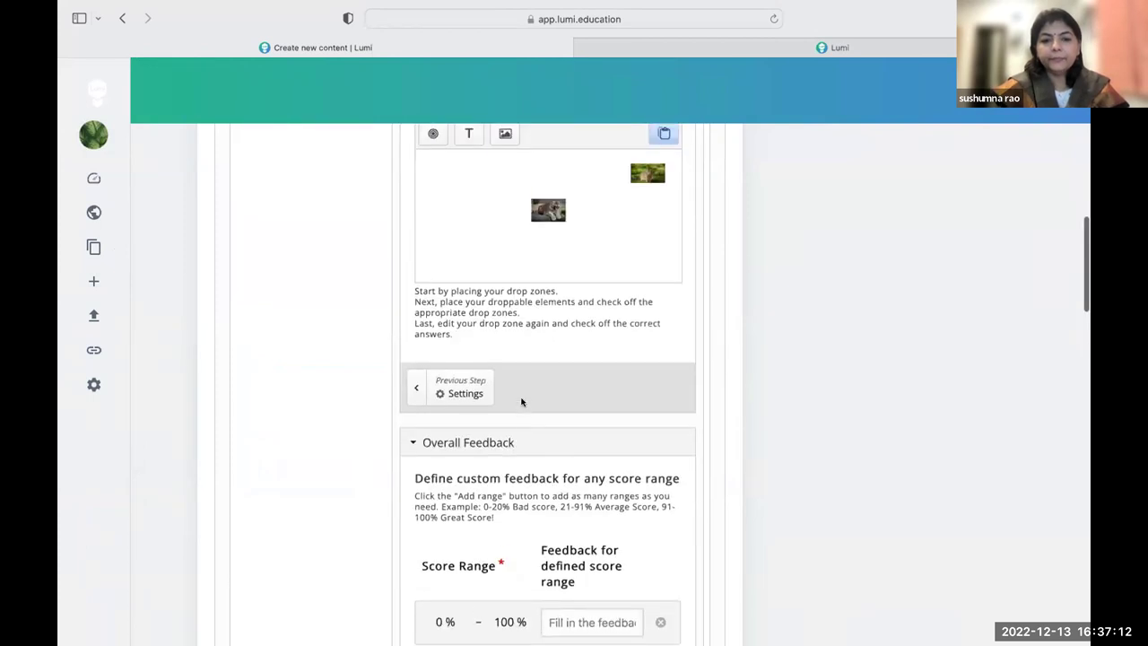
pyautogui.click(620, 383)
pyautogui.moveTo(621, 384); pyautogui.dragTo(642, 383)
pyautogui.click(496, 396)
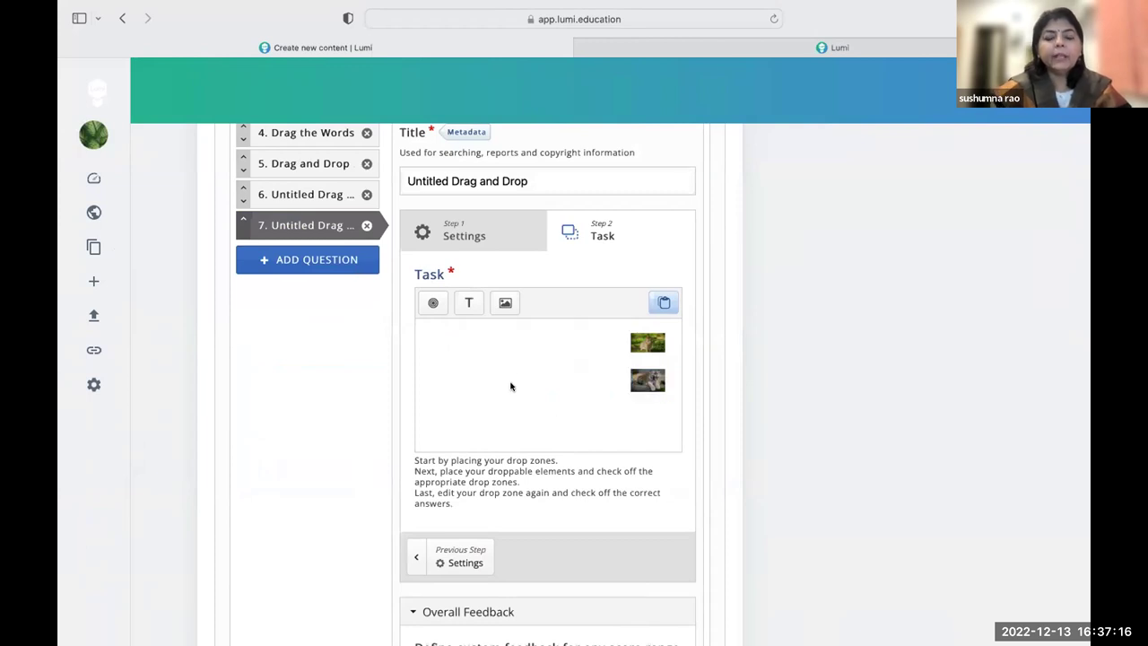
# Step: Add a bold text element reading Tiger and place it in the upper left corner of the task area
pyautogui.click(468, 302)
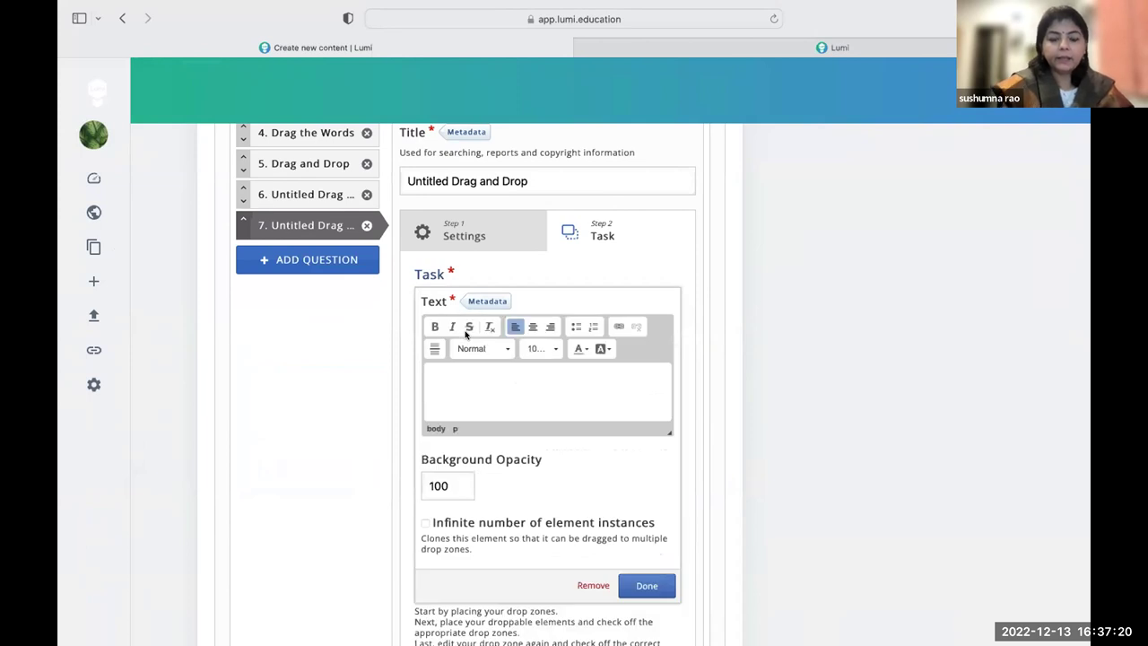
pyautogui.write('Tiger')
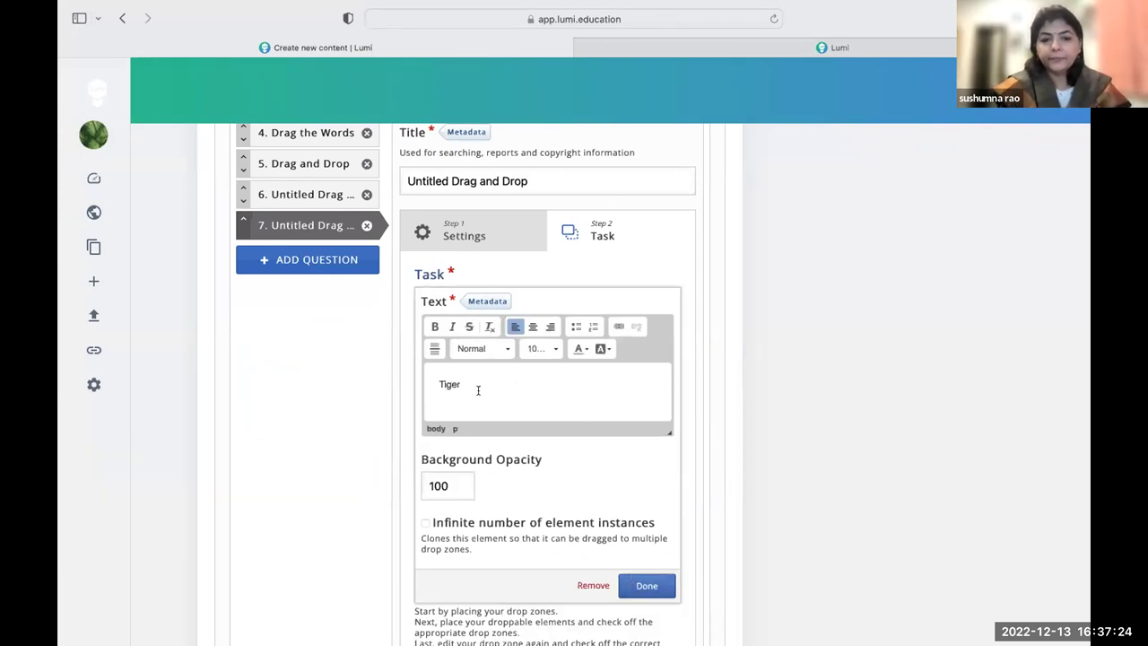
pyautogui.hotkey('ctrl', 'b')
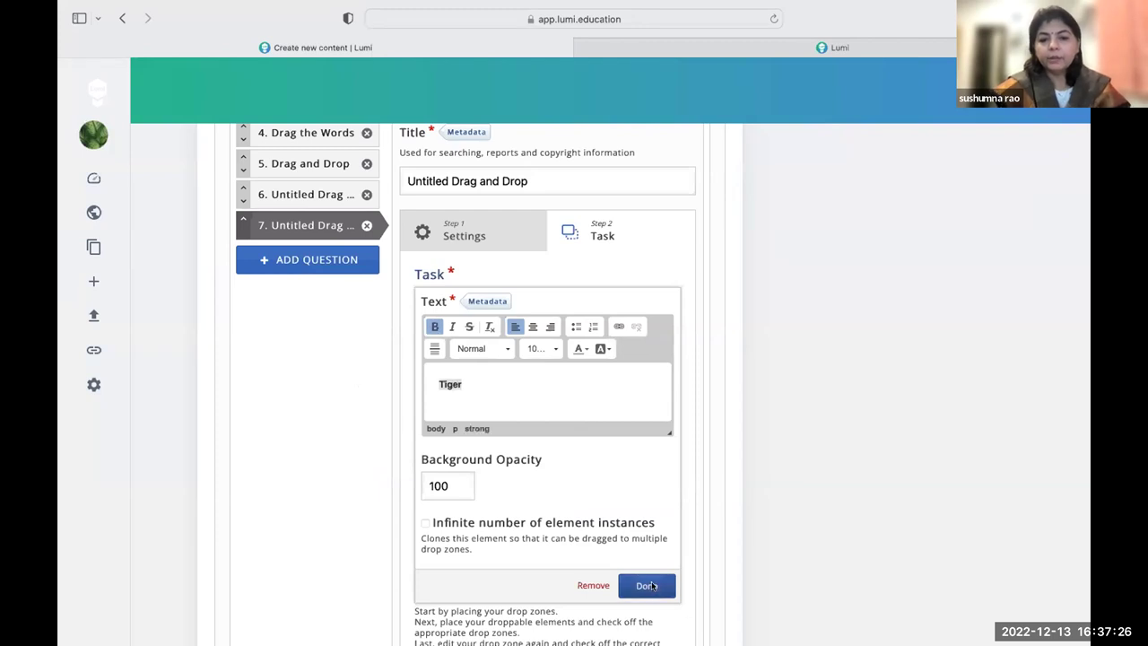
pyautogui.click(648, 585)
pyautogui.moveTo(531, 378); pyautogui.dragTo(429, 335)
pyautogui.click(489, 353)
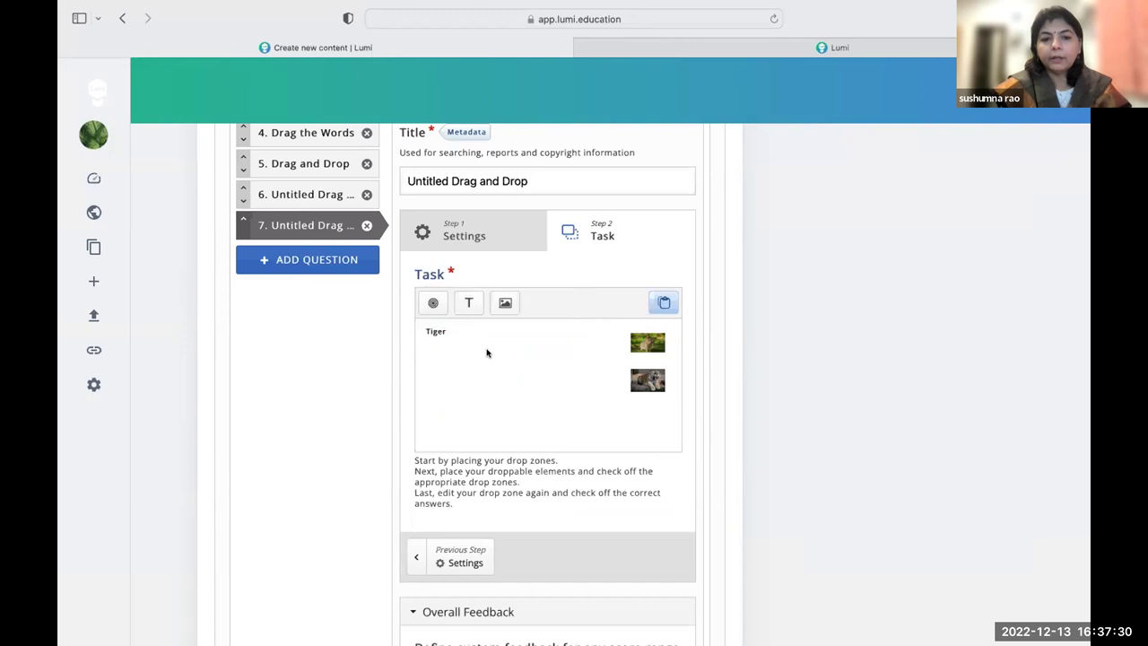
# Step: Duplicate the Tiger text element, place the copy to its right, and change the copy's text to Rabbit
pyautogui.click(436, 335)
pyautogui.click(482, 302)
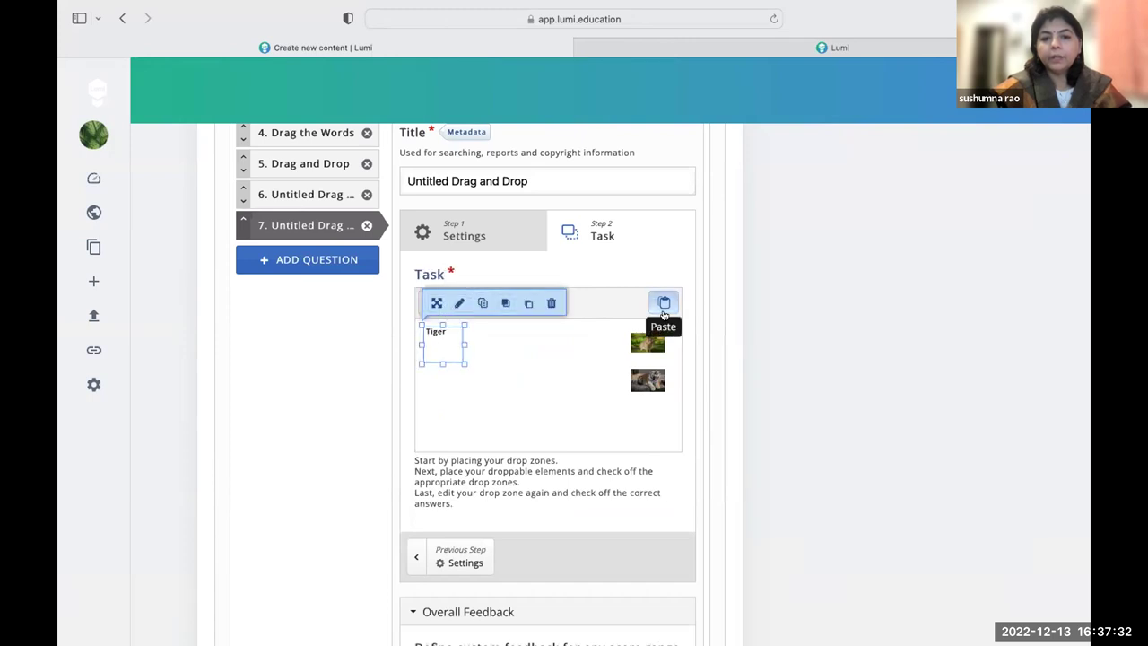
pyautogui.click(663, 302)
pyautogui.moveTo(535, 365); pyautogui.dragTo(512, 330)
pyautogui.doubleClick(512, 331)
pyautogui.click(467, 341)
pyautogui.moveTo(469, 384); pyautogui.dragTo(299, 372)
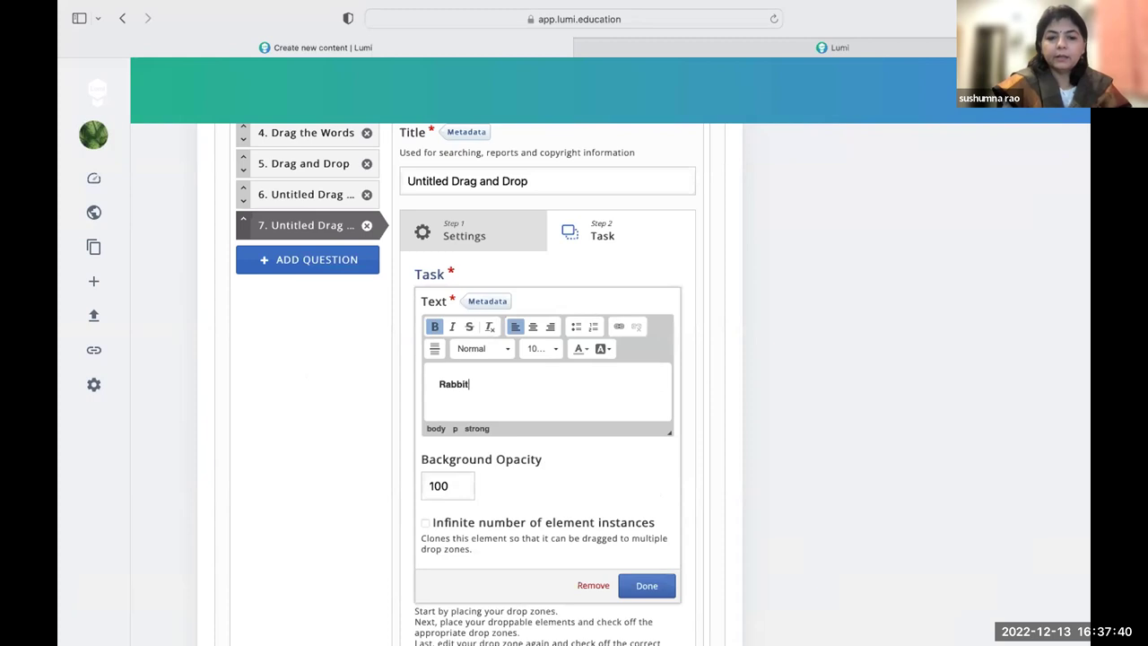
pyautogui.click(639, 585)
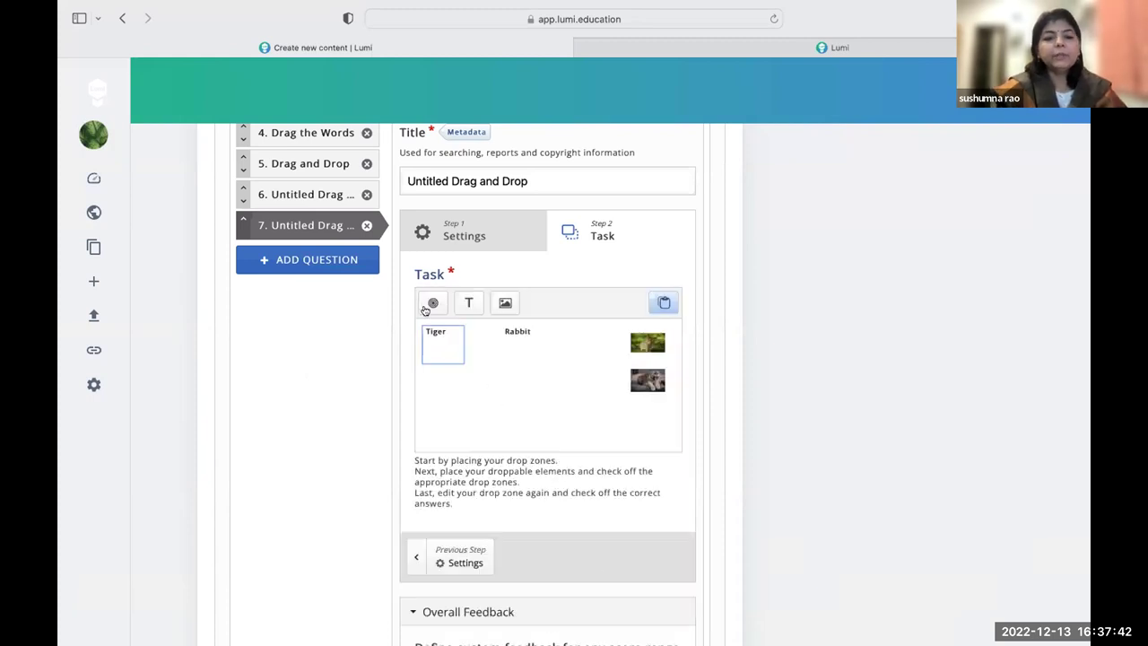
# Step: Add a drop zone labelled T that can only contain one element and has auto-align enabled
pyautogui.click(428, 304)
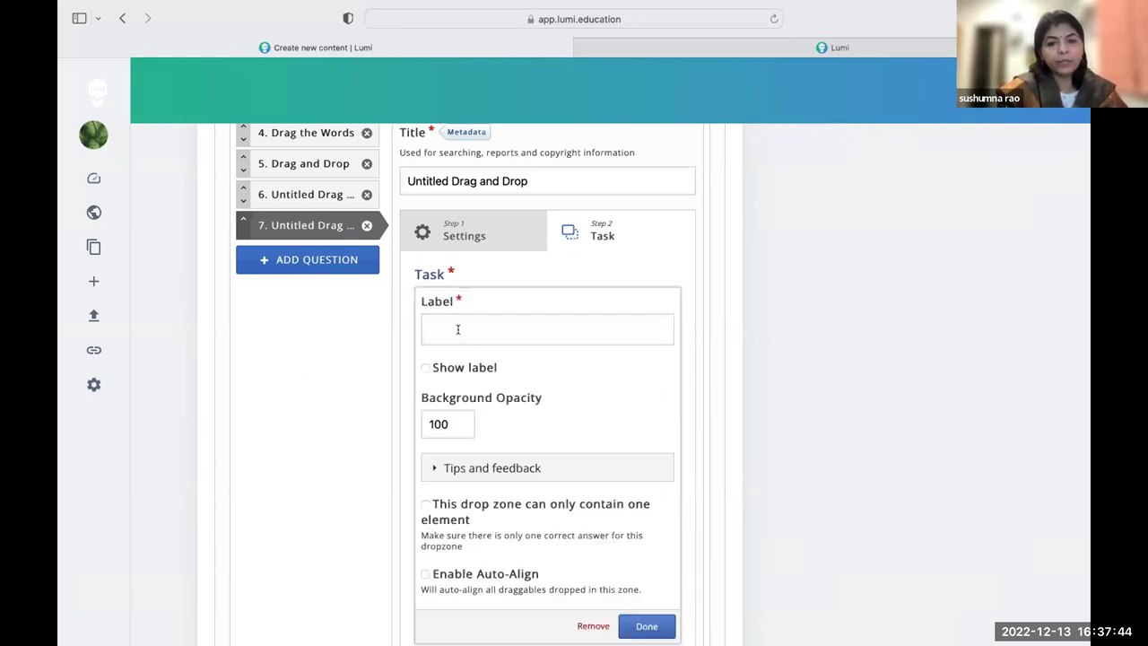
pyautogui.click(458, 330)
pyautogui.write('T')
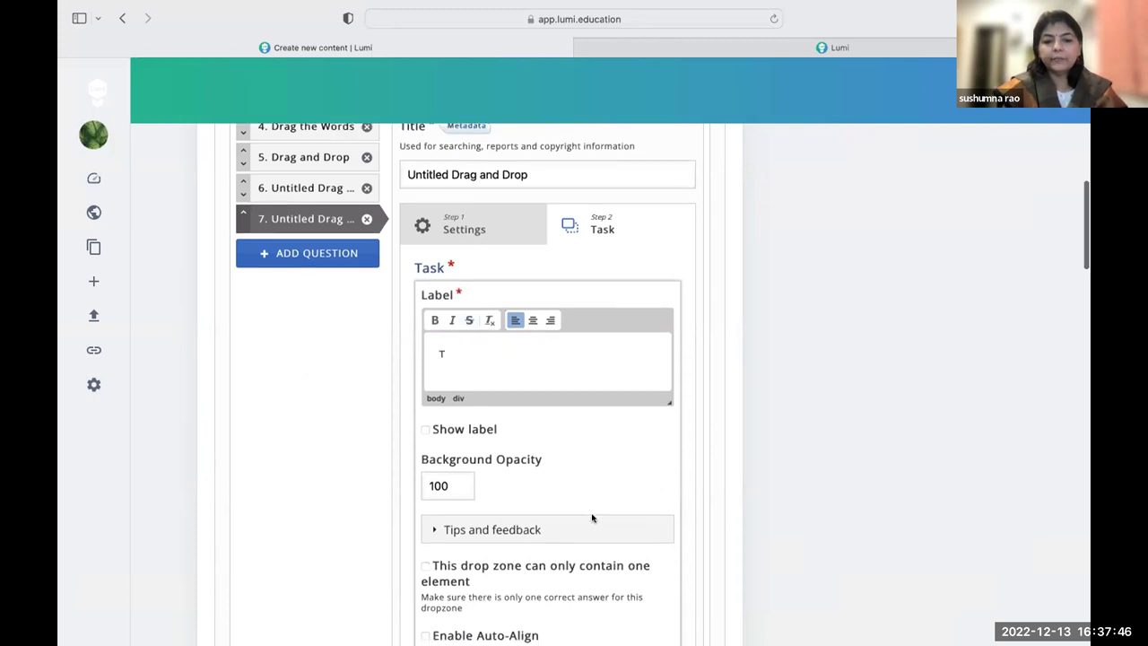
pyautogui.scroll(-4, 597, 520)
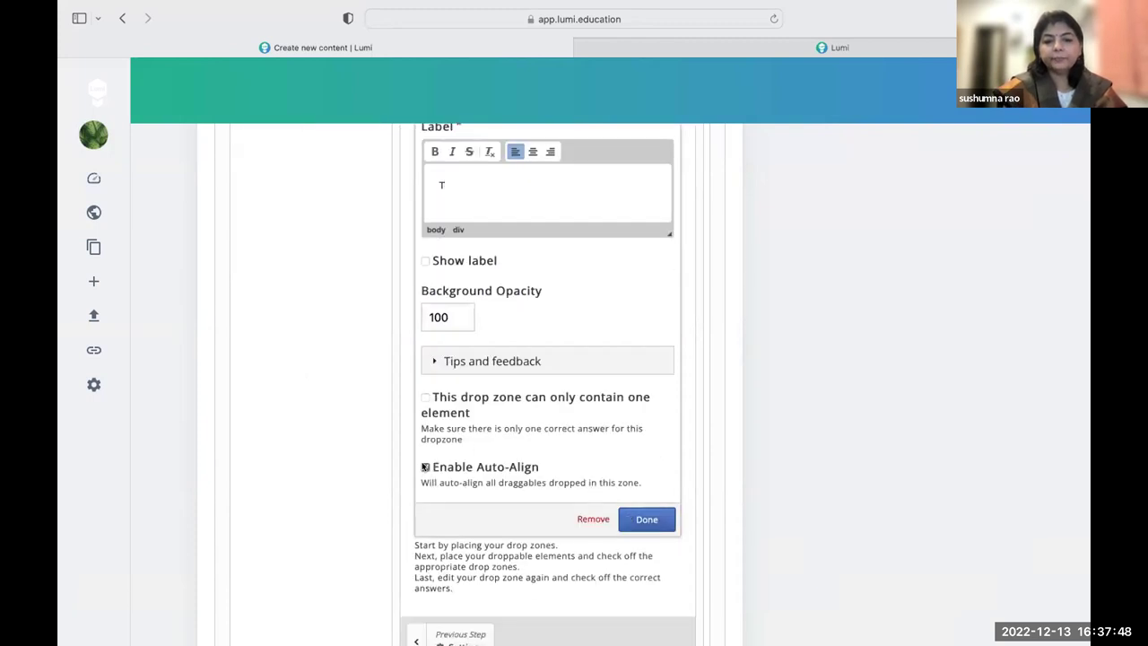
pyautogui.click(638, 520)
# Step: Position the T drop zone directly below the Tiger heading and enlarge it to hold an image
pyautogui.scroll(2, 474, 278)
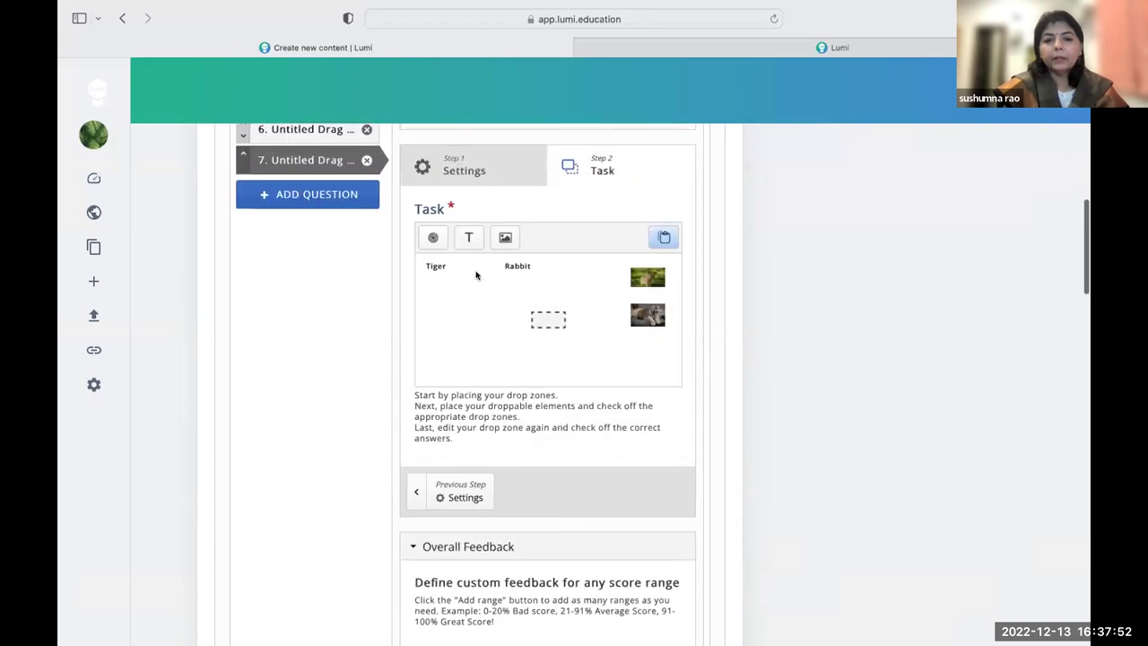
pyautogui.moveTo(545, 317); pyautogui.dragTo(518, 319)
pyautogui.moveTo(447, 286); pyautogui.dragTo(473, 304)
pyautogui.click(579, 307)
pyautogui.click(436, 285)
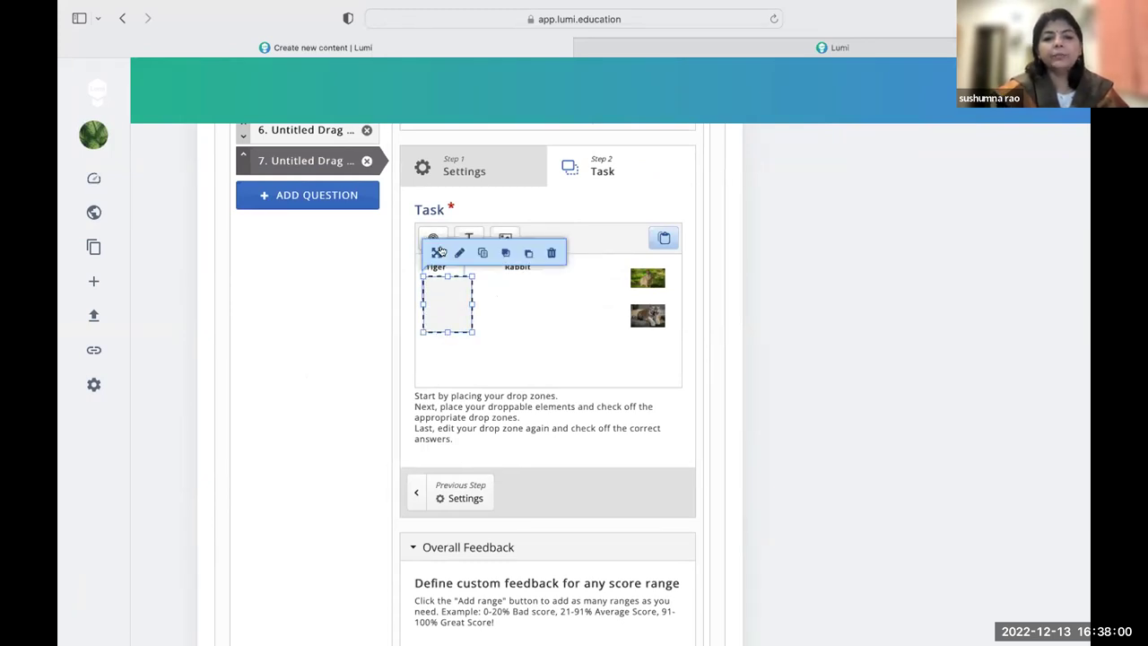
# Step: Duplicate the T drop zone, place the copy below the Rabbit heading, and change its label to R
pyautogui.click(483, 253)
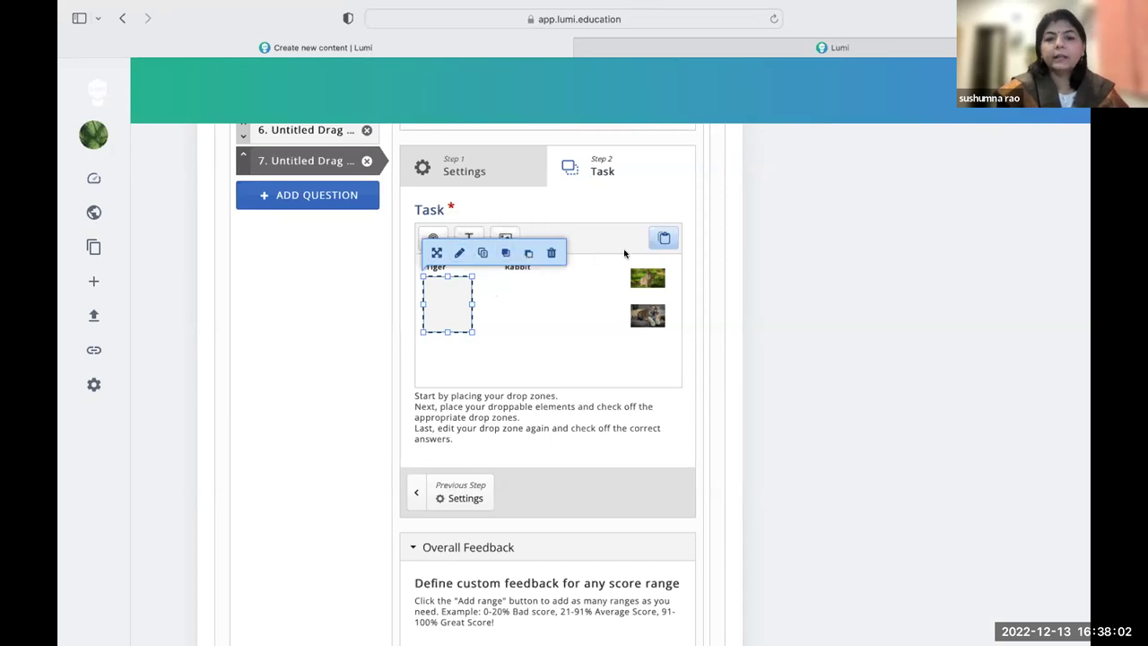
pyautogui.click(664, 237)
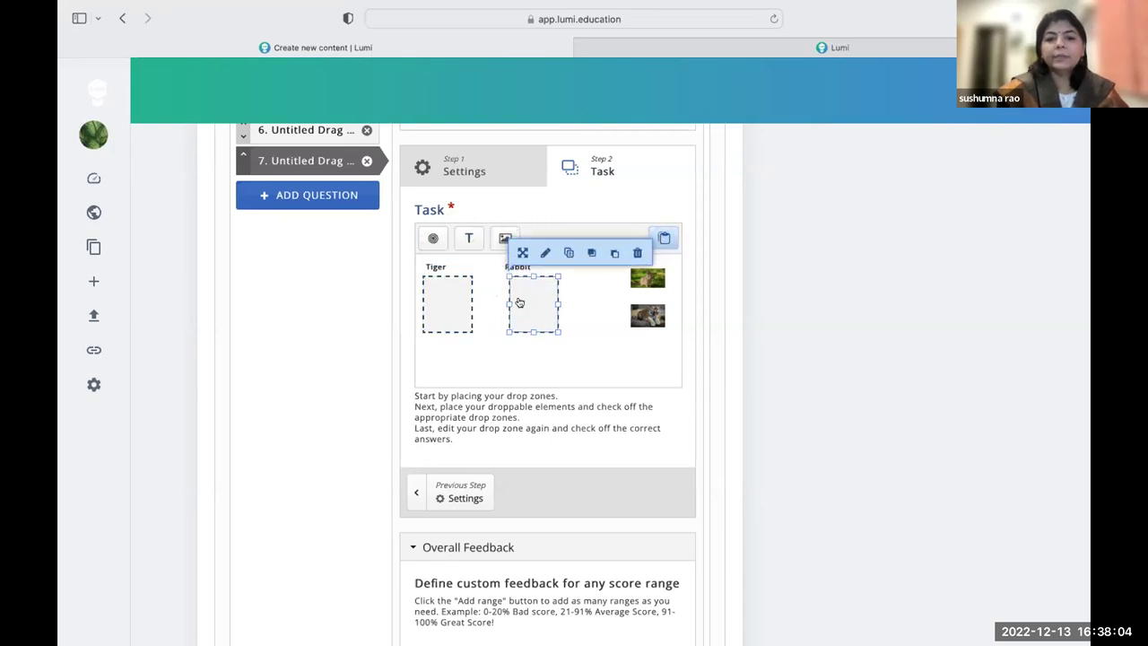
pyautogui.doubleClick(521, 302)
pyautogui.click(466, 260)
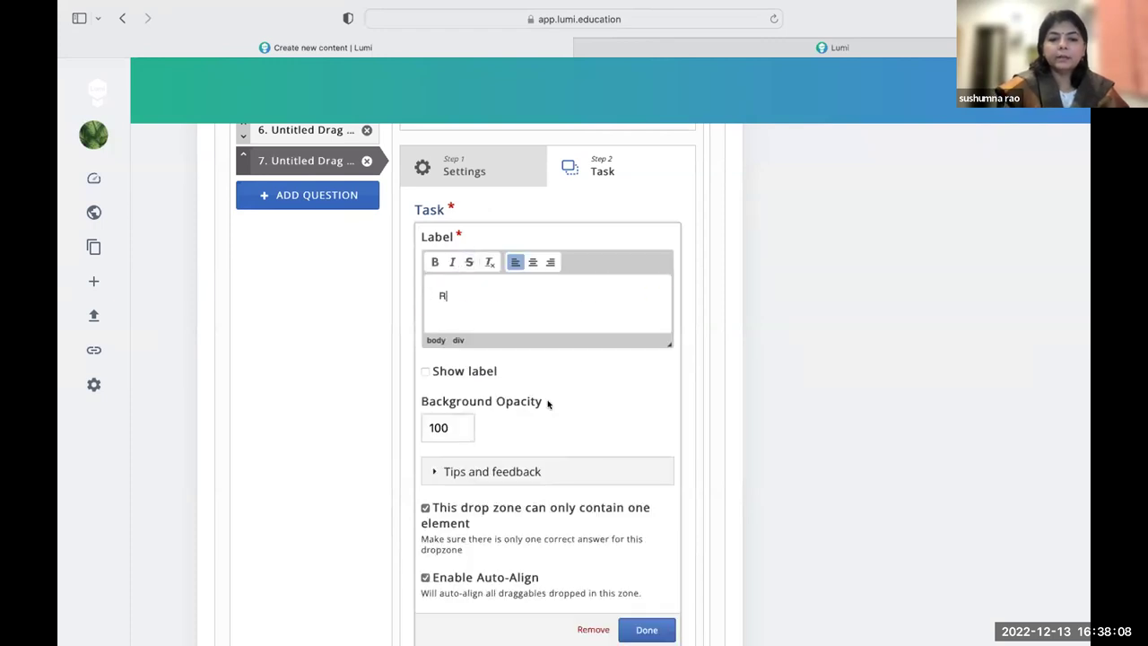
pyautogui.write('R')
pyautogui.click(647, 629)
# Step: Allow the rabbit image to be dropped in both the T and R drop zones
pyautogui.doubleClick(651, 284)
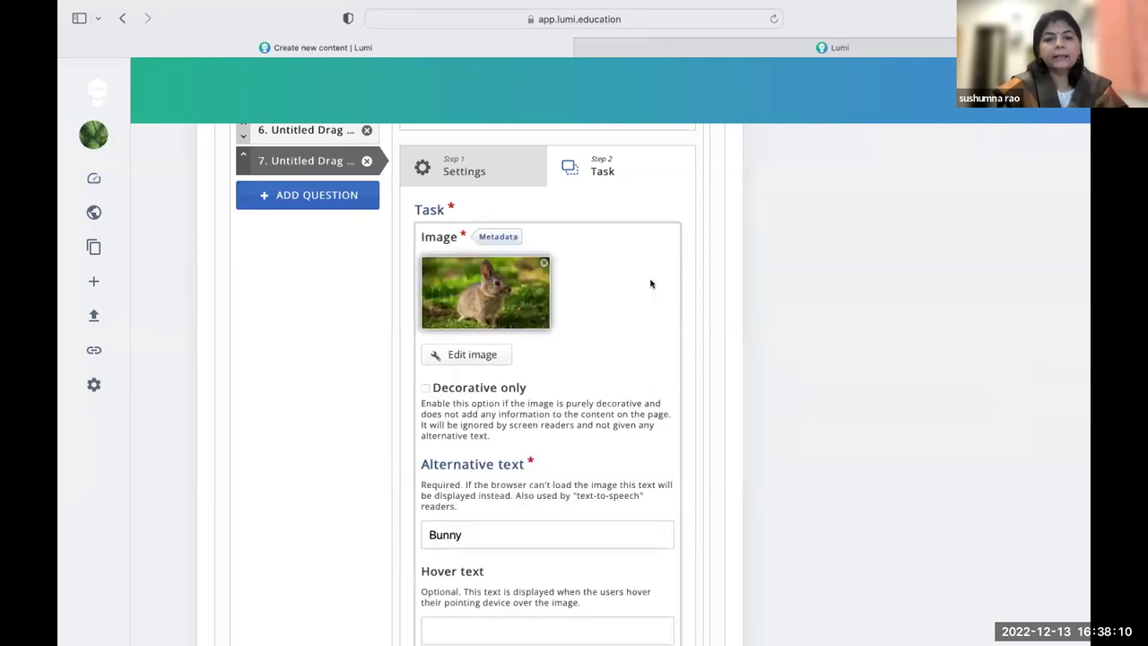
pyautogui.scroll(-4, 468, 489)
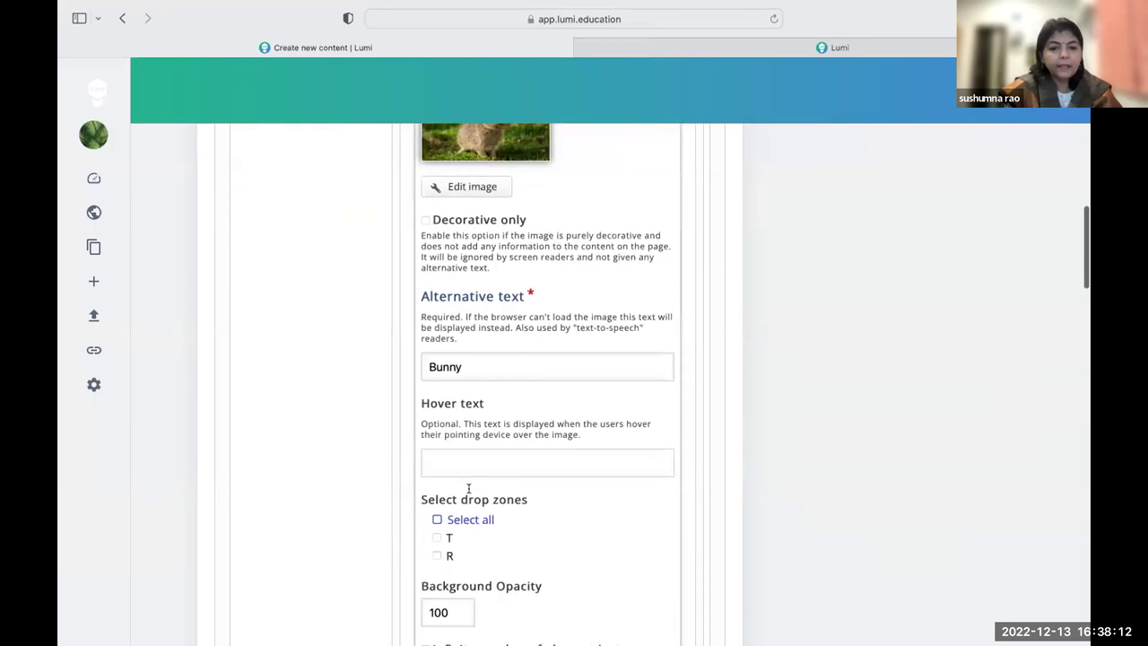
pyautogui.click(437, 519)
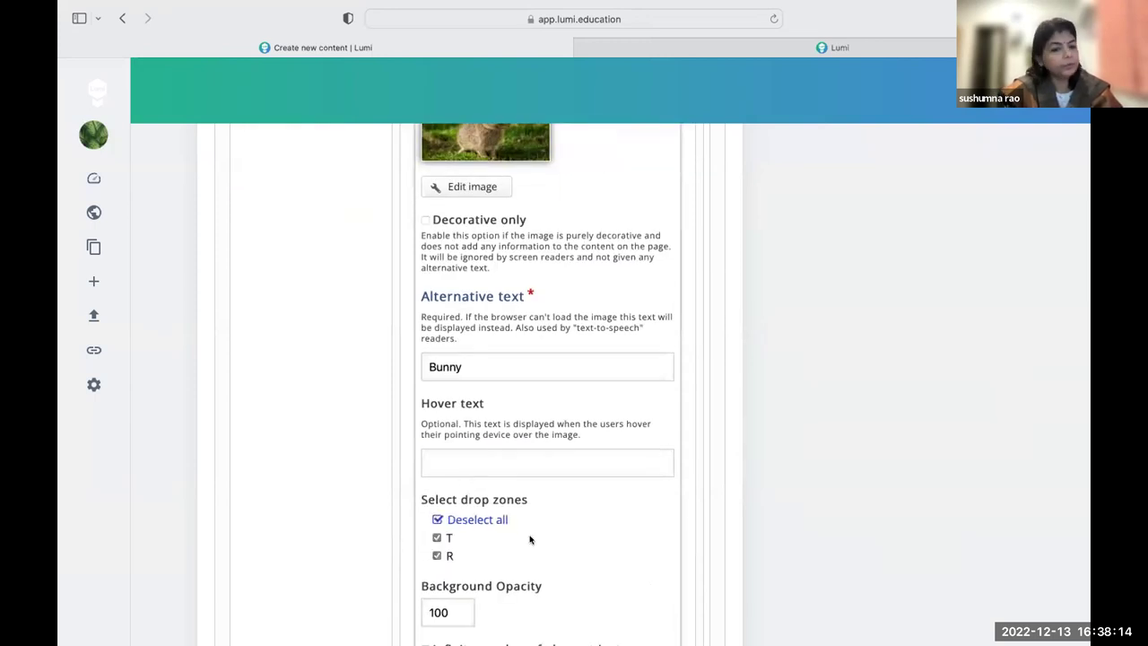
pyautogui.scroll(-4, 538, 529)
pyautogui.click(645, 520)
pyautogui.scroll(5, 628, 377)
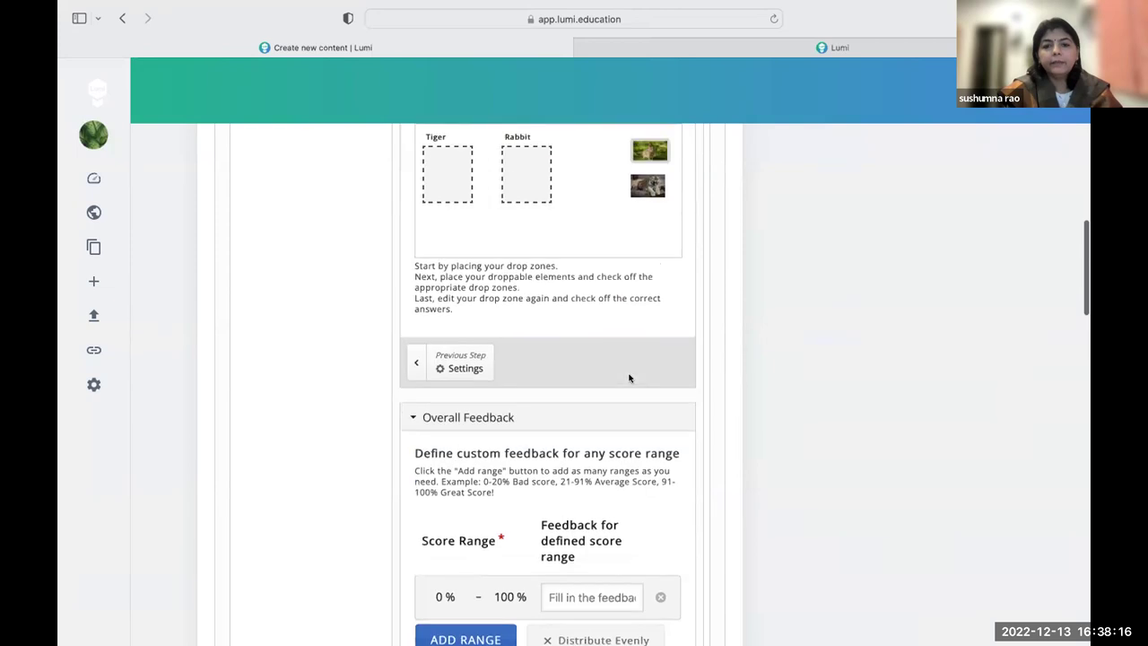
# Step: Allow the tiger image to be dropped in all drop zones
pyautogui.scroll(2, 633, 264)
pyautogui.click(647, 274)
pyautogui.click(428, 243)
pyautogui.scroll(-4, 430, 464)
pyautogui.click(437, 423)
pyautogui.click(648, 616)
pyautogui.scroll(3, 579, 368)
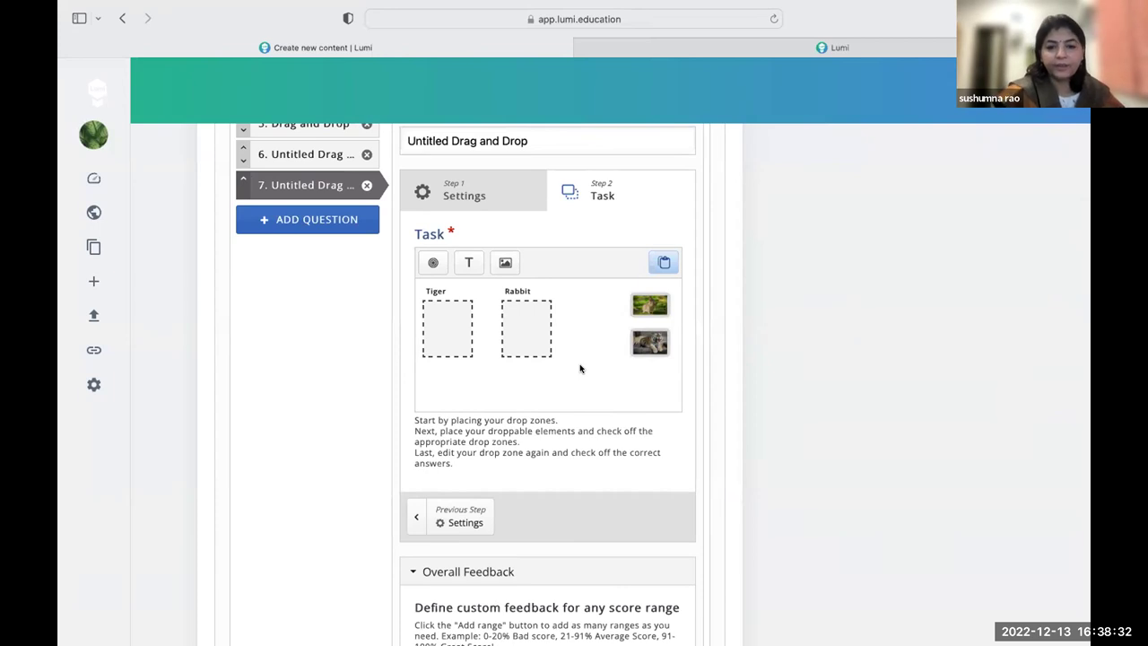
# Step: Set the Man eater image as the correct element for the T drop zone
pyautogui.doubleClick(443, 318)
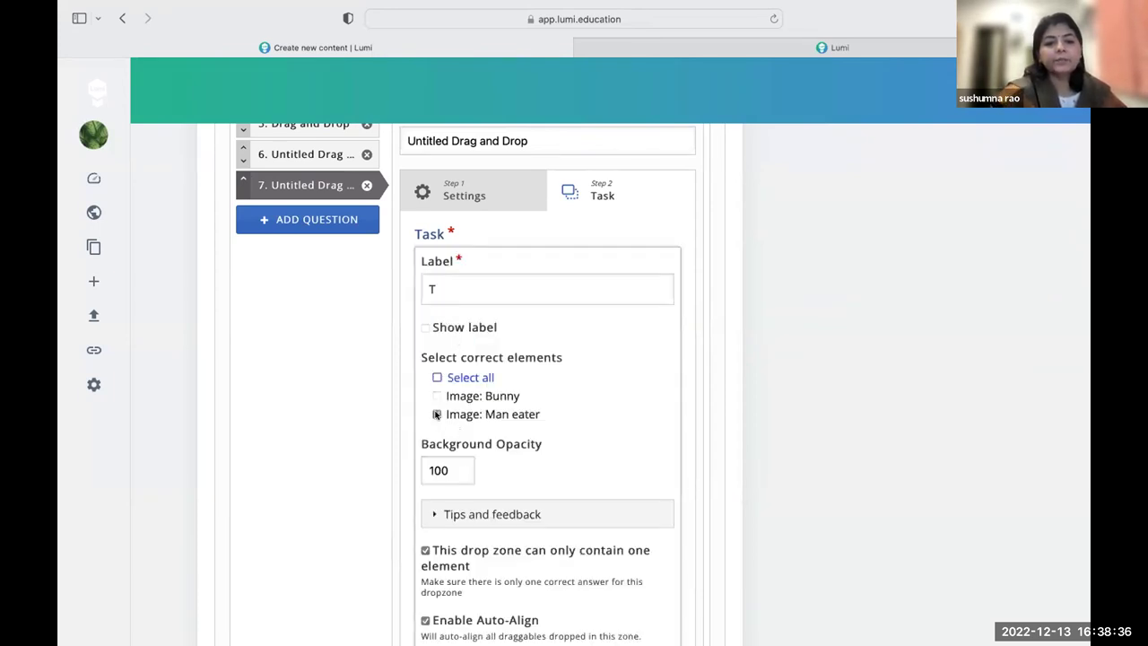
pyautogui.scroll(-5, 545, 483)
pyautogui.click(646, 451)
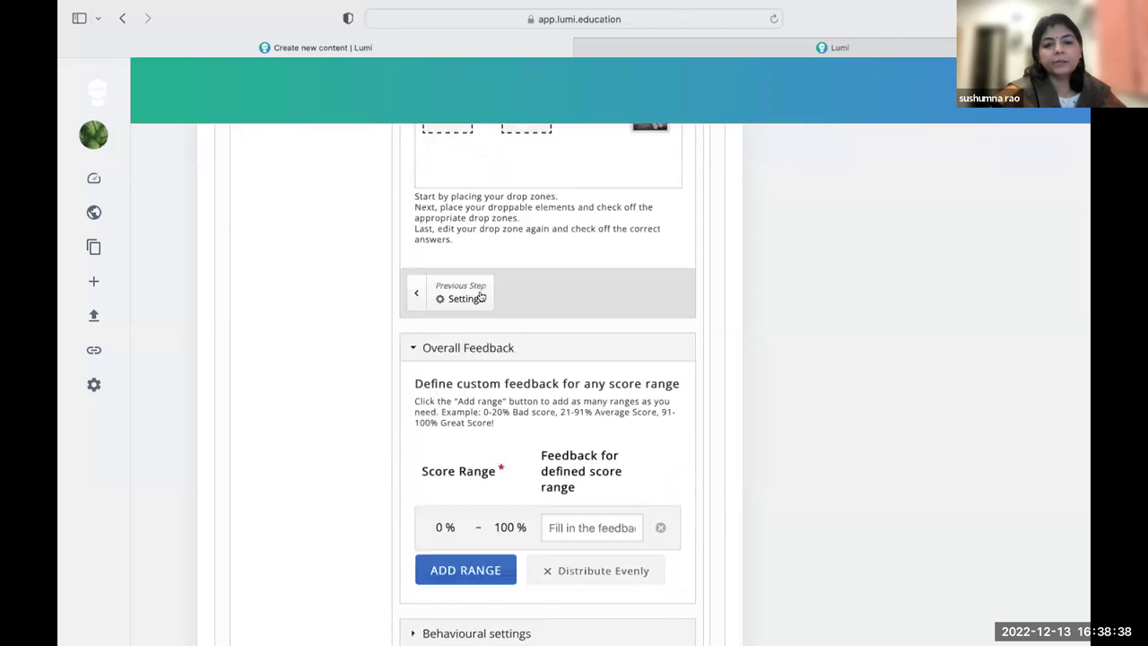
pyautogui.scroll(3, 474, 296)
# Step: Set the Bunny image as the correct element for the R drop zone
pyautogui.doubleClick(517, 313)
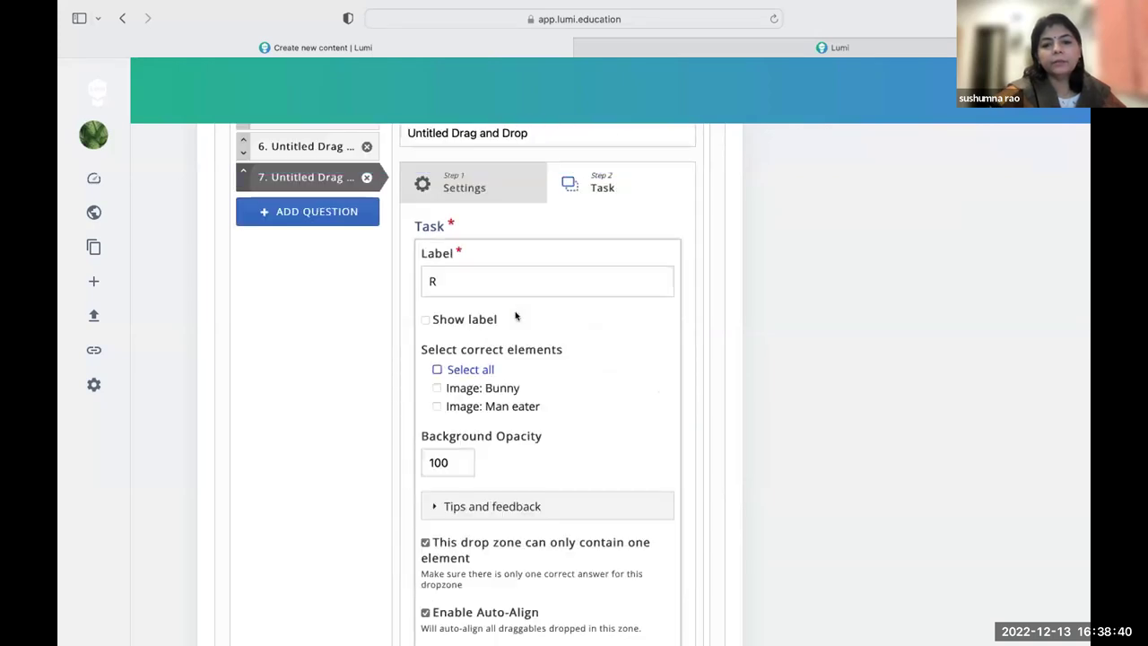
pyautogui.click(435, 387)
pyautogui.scroll(-3, 583, 475)
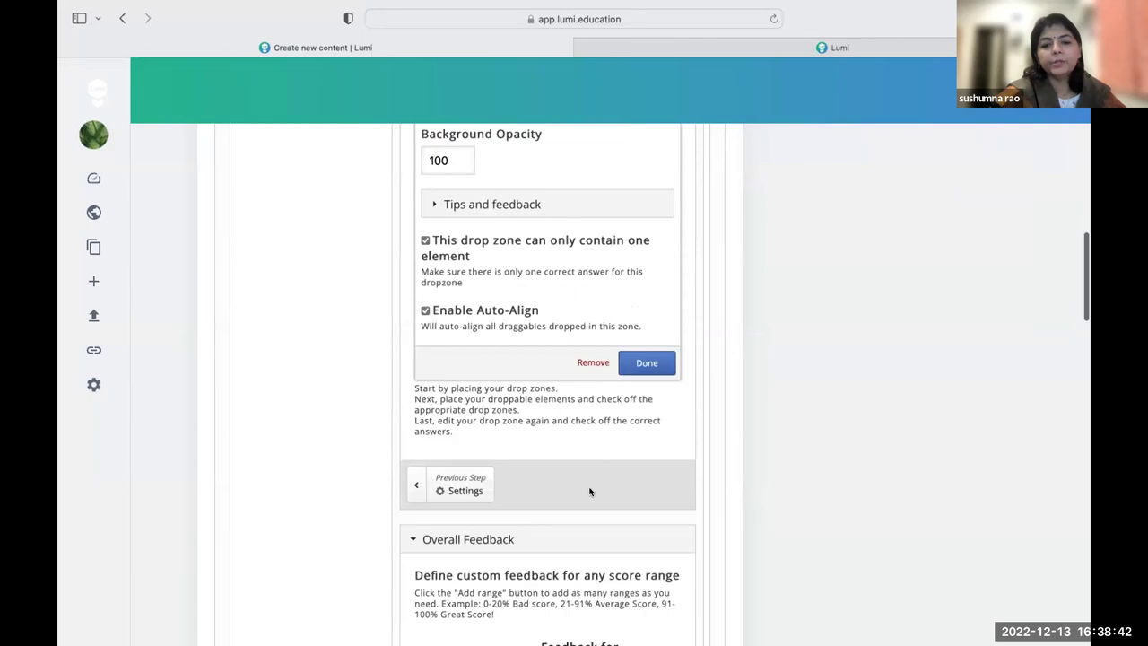
pyautogui.click(647, 363)
# Step: Save the General Science question set
pyautogui.scroll(10, 640, 538)
pyautogui.click(872, 459)
pyautogui.scroll(3, 410, 495)
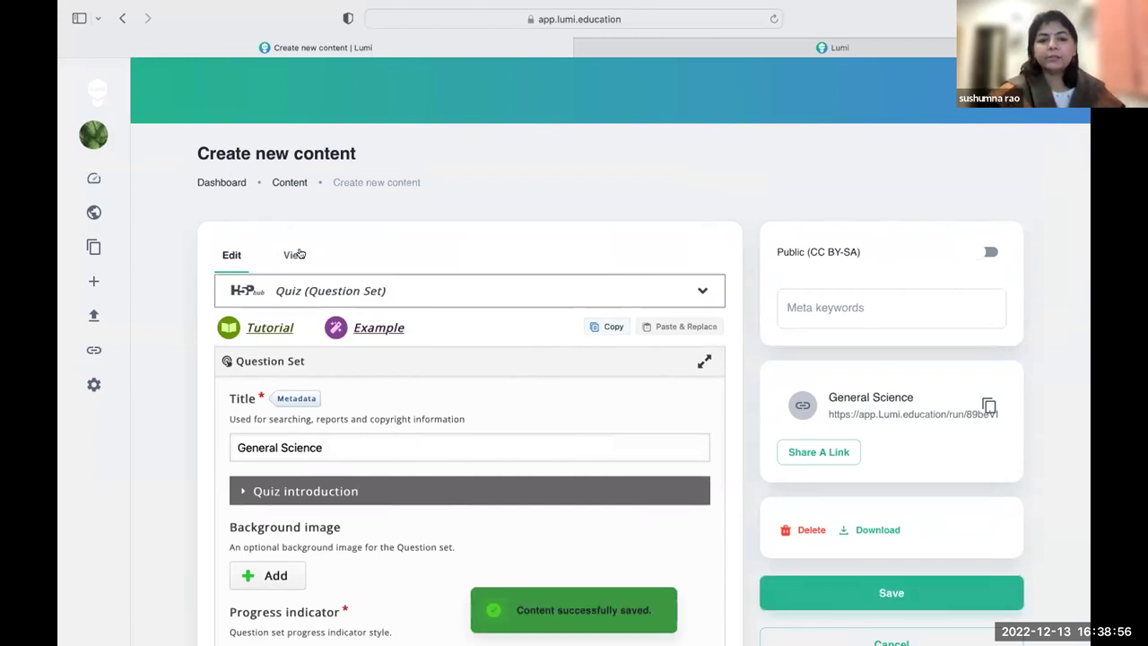
# Step: Preview the question set and advance to question 7, the tiger and rabbit drag and drop
pyautogui.click(298, 255)
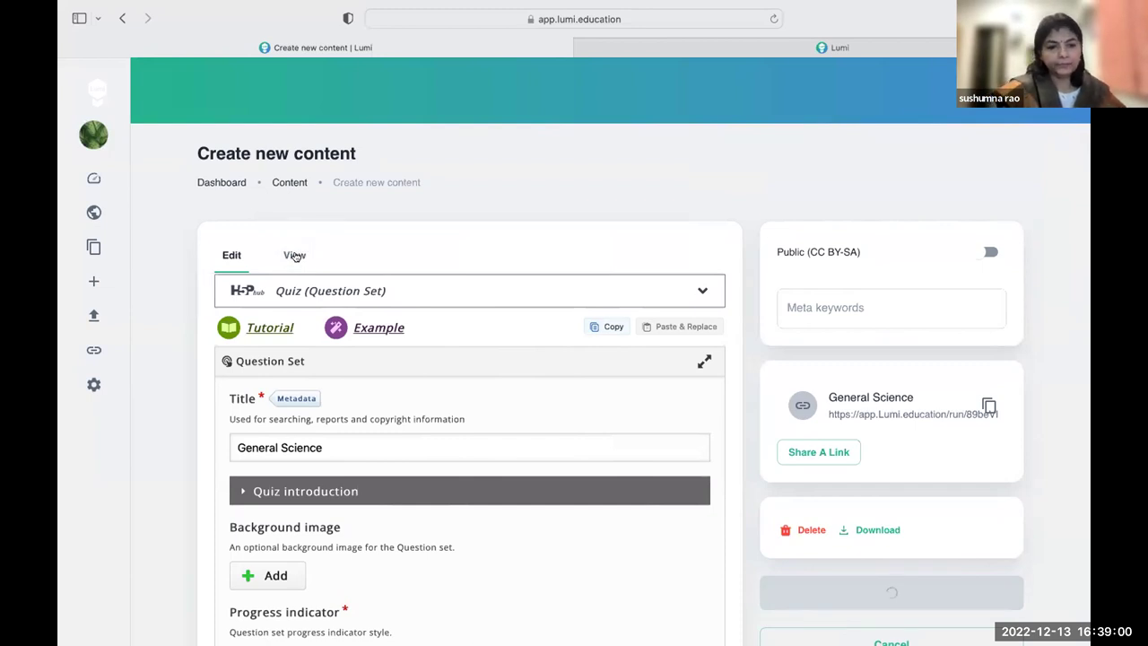
pyautogui.click(688, 442)
pyautogui.click(688, 443)
pyautogui.click(688, 443)
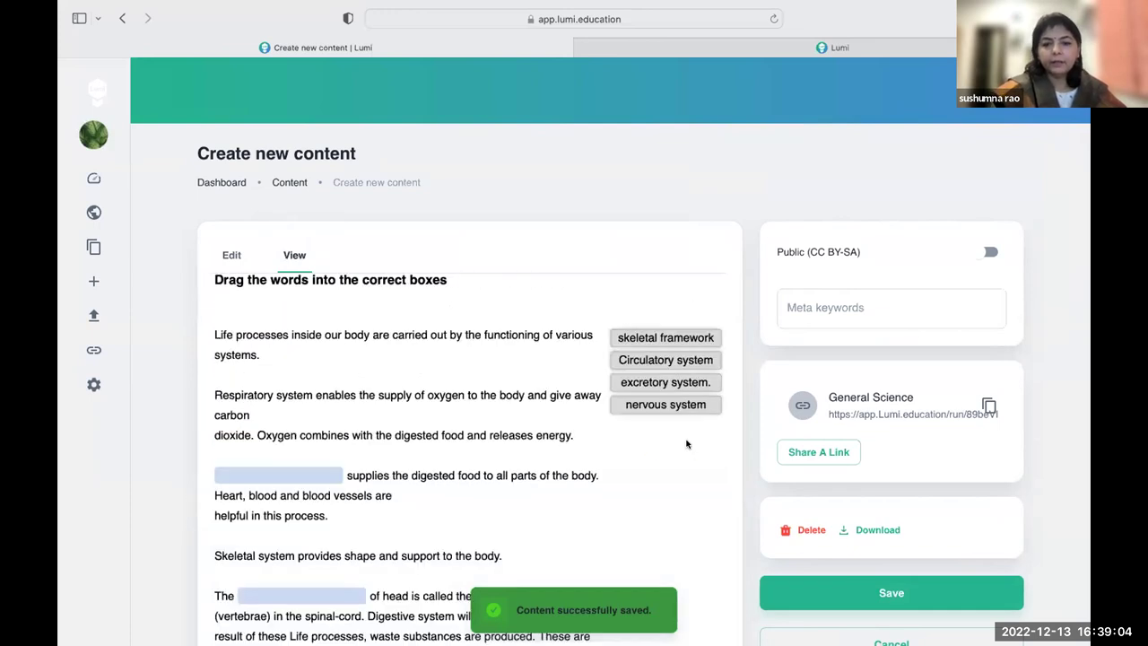
pyautogui.scroll(-3, 686, 444)
pyautogui.click(689, 524)
pyautogui.click(688, 505)
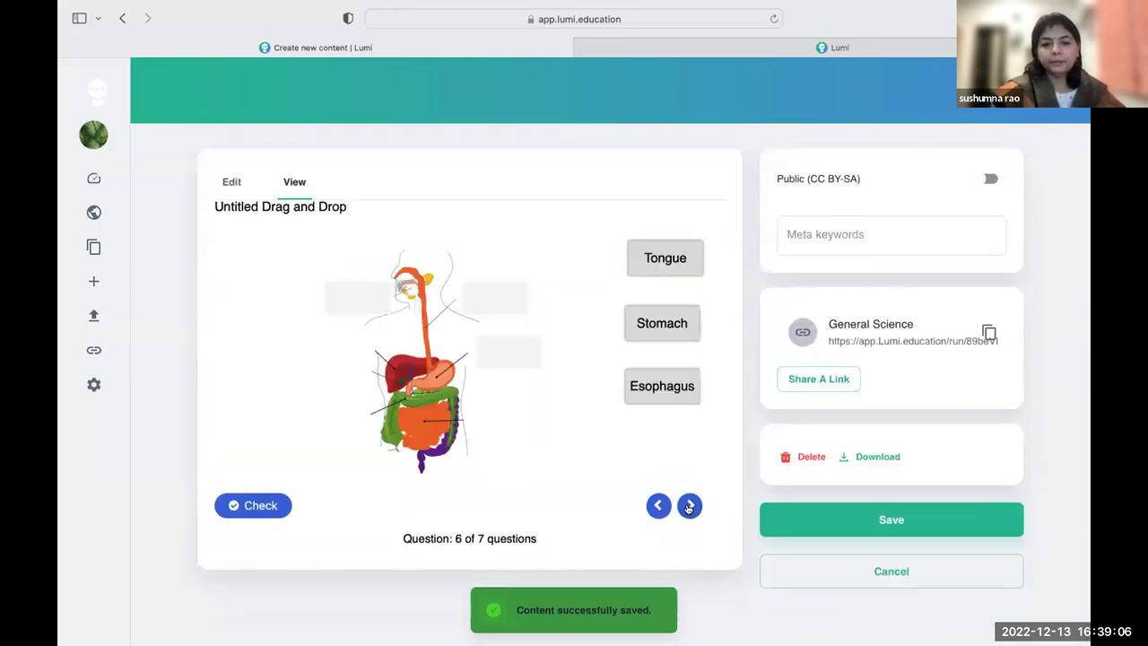
pyautogui.click(689, 505)
# Step: Test a wrong answer with the rabbit image under Tiger and the tiger image under Rabbit, check it, and retry
pyautogui.moveTo(653, 278); pyautogui.dragTo(287, 320)
pyautogui.moveTo(656, 357); pyautogui.dragTo(426, 318)
pyautogui.click(242, 505)
pyautogui.click(404, 505)
# Step: Match the rabbit image to Rabbit and the tiger image to Tiger, and check the answer
pyautogui.moveTo(658, 267); pyautogui.dragTo(406, 276)
pyautogui.moveTo(657, 358); pyautogui.dragTo(260, 309)
pyautogui.click(258, 505)
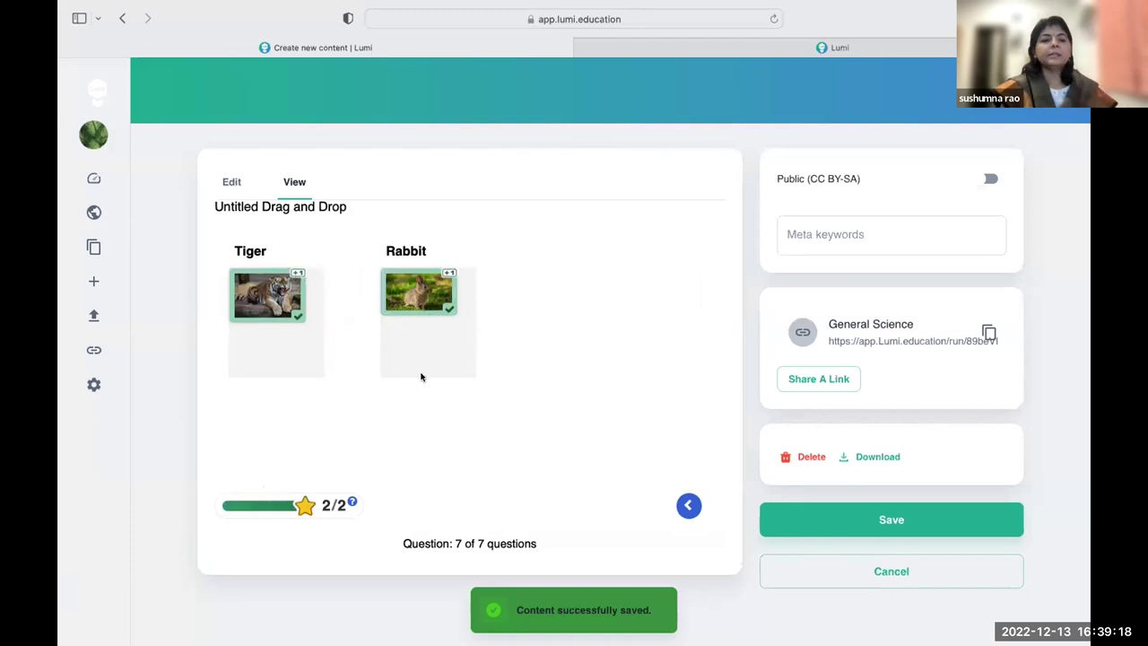
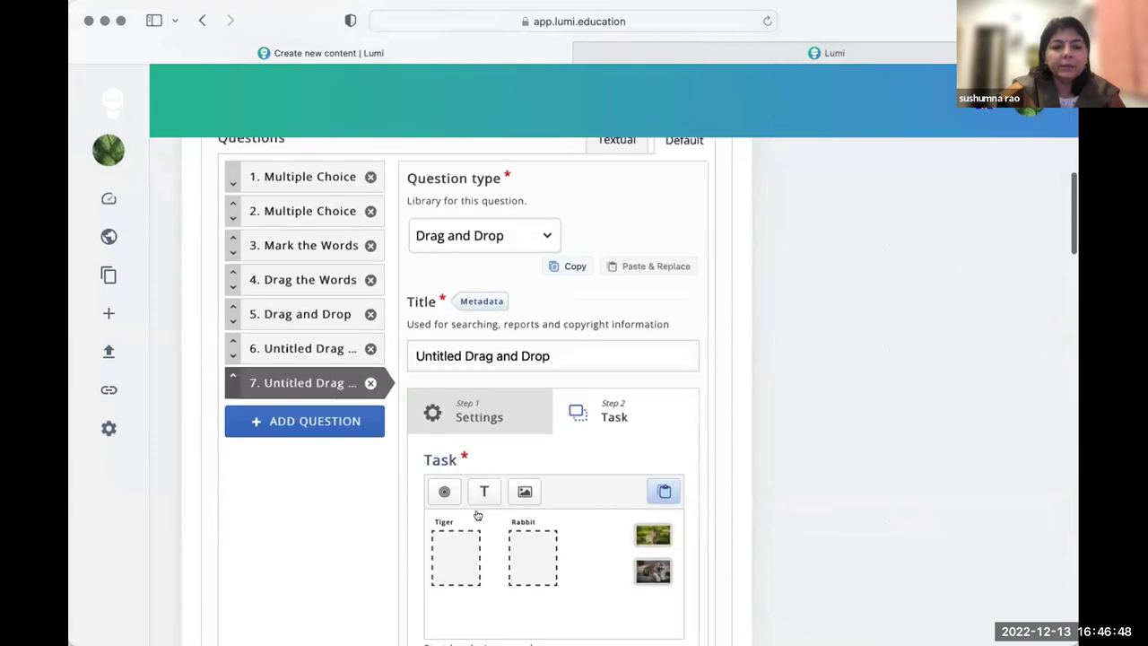
# Step: Examine the available H5P content types and the quiz's list of questions without changing the content type
pyautogui.scroll(10, 435, 340)
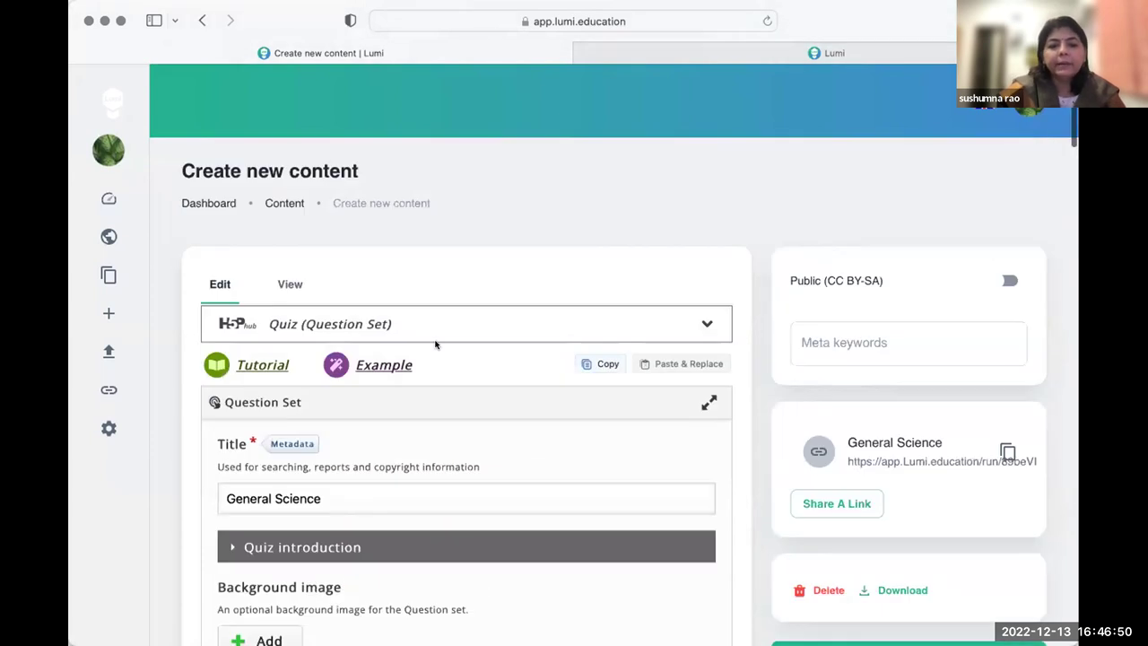
pyautogui.scroll(-1, 422, 343)
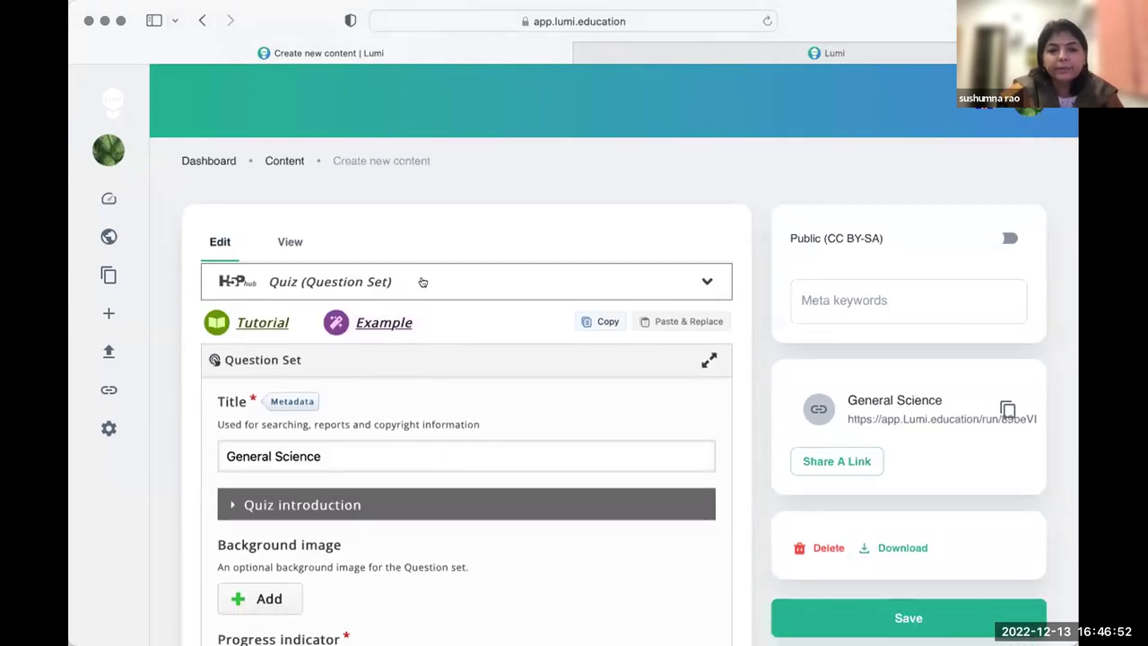
pyautogui.click(701, 282)
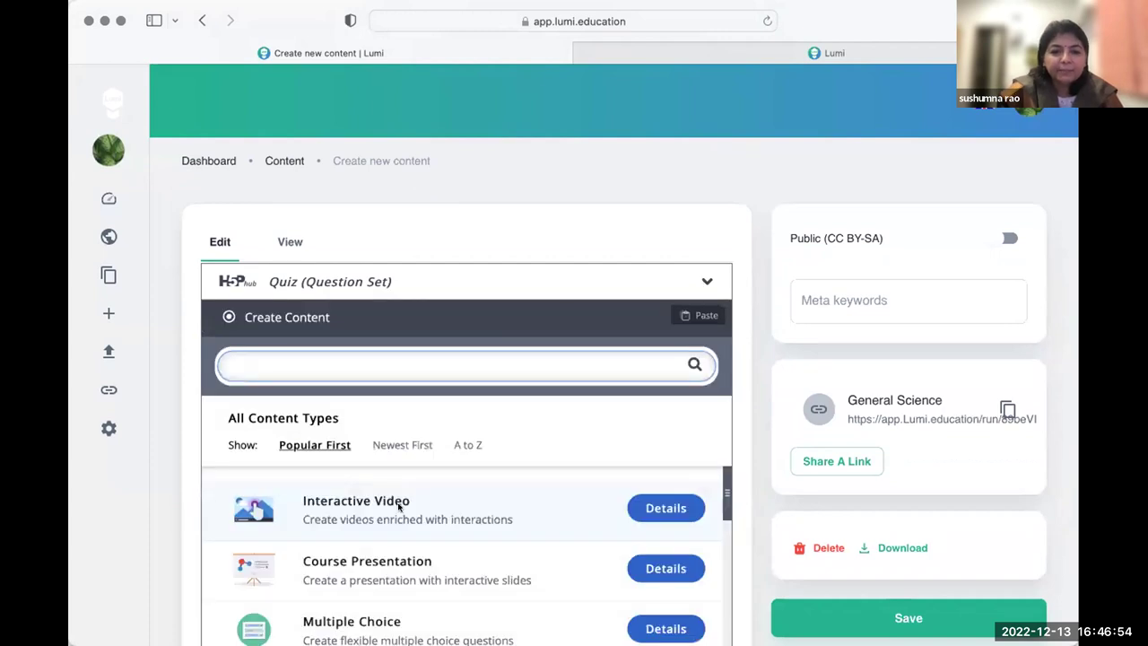
pyautogui.click(705, 285)
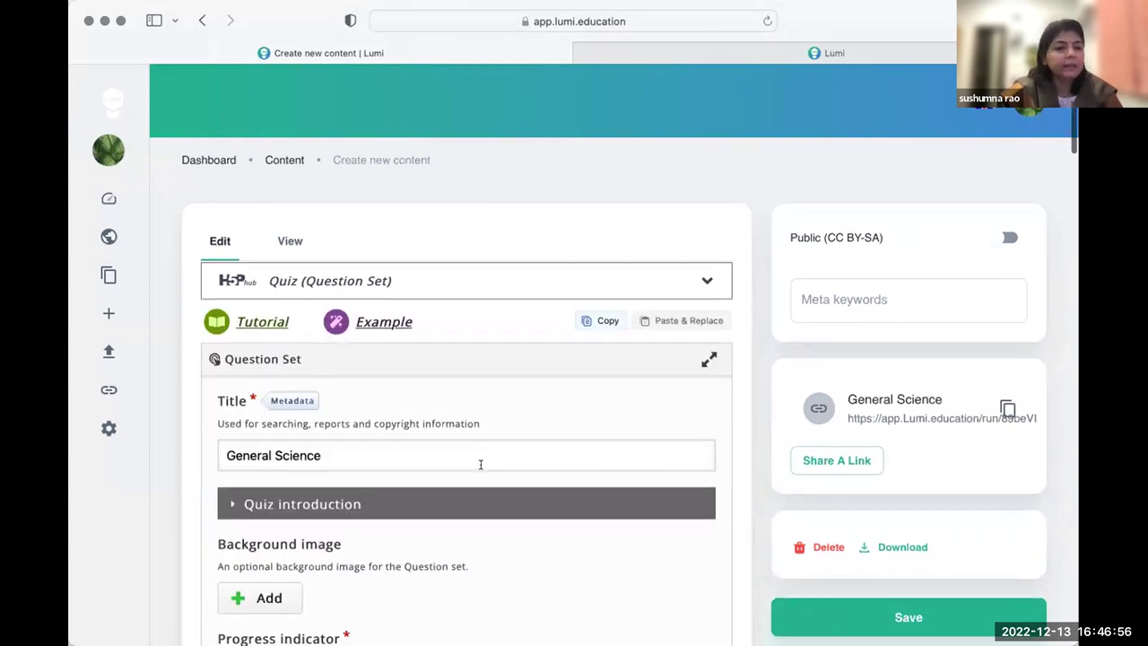
pyautogui.scroll(-6, 481, 464)
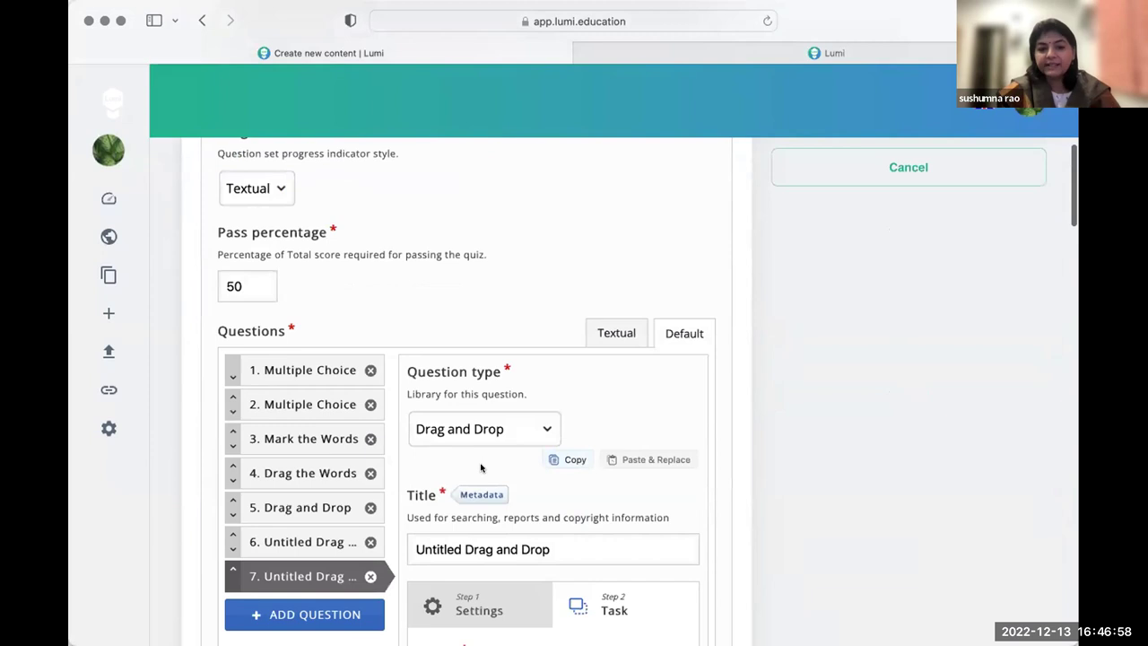
pyautogui.scroll(-2, 432, 464)
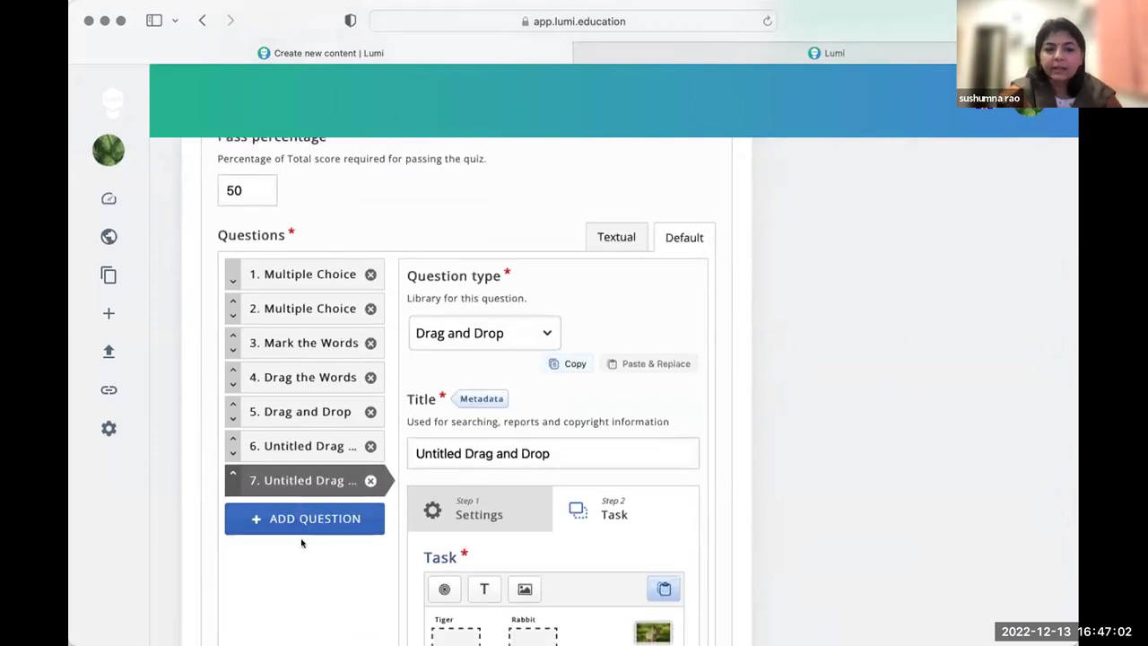
pyautogui.click(485, 338)
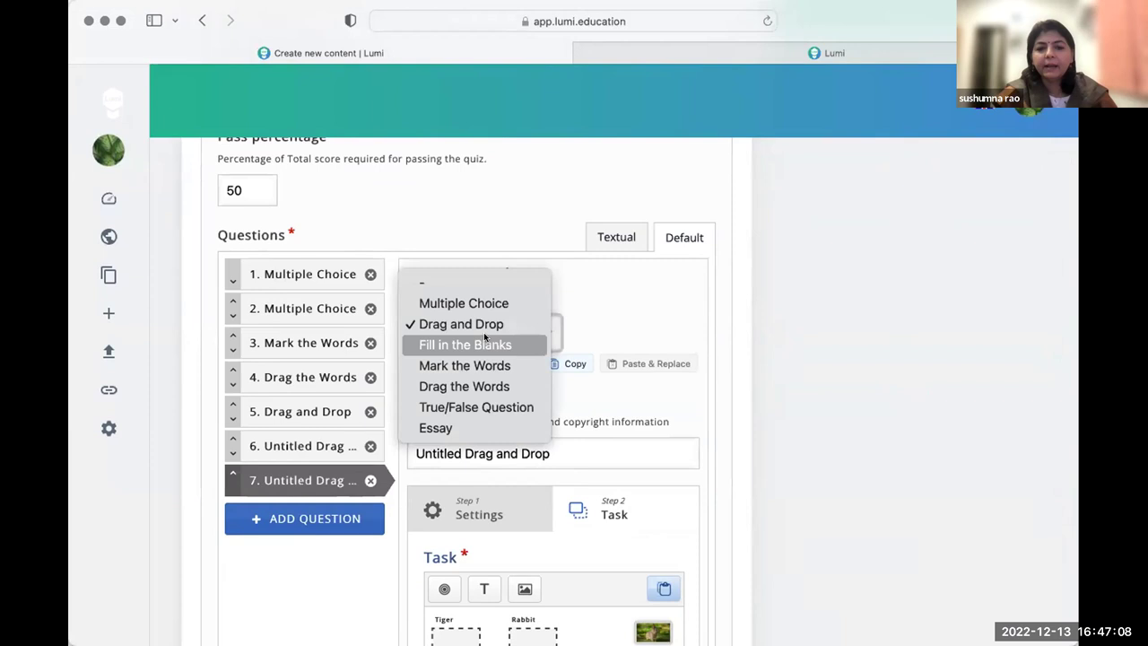
pyautogui.click(482, 303)
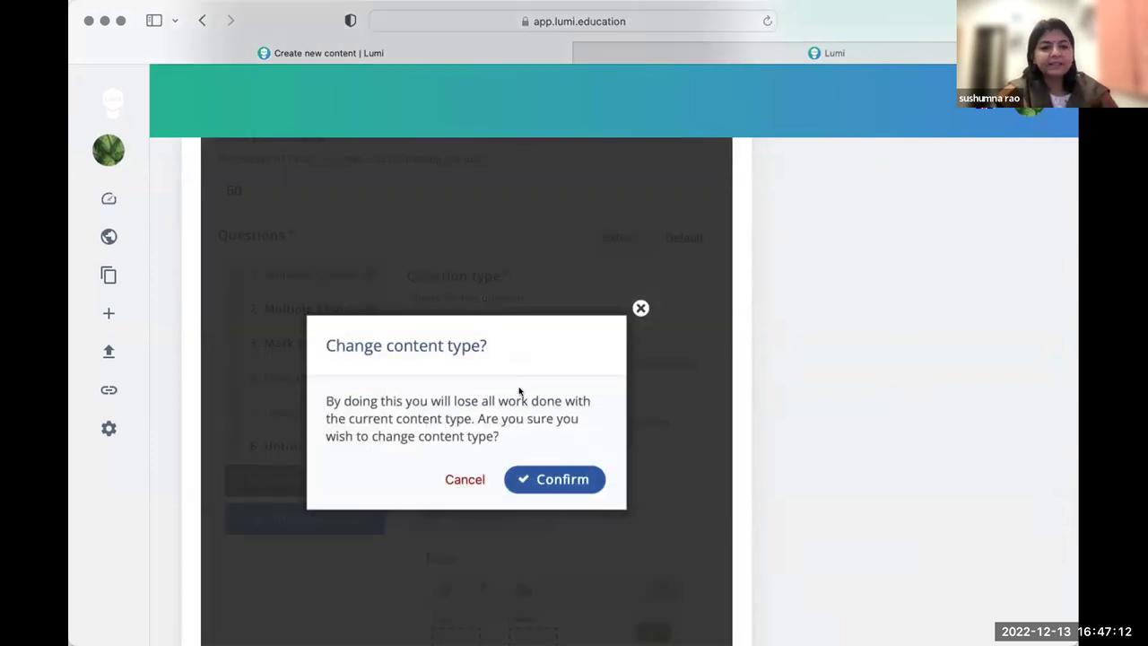
pyautogui.click(454, 481)
# Step: Add a new blank question to the end of the question set
pyautogui.scroll(3, 463, 395)
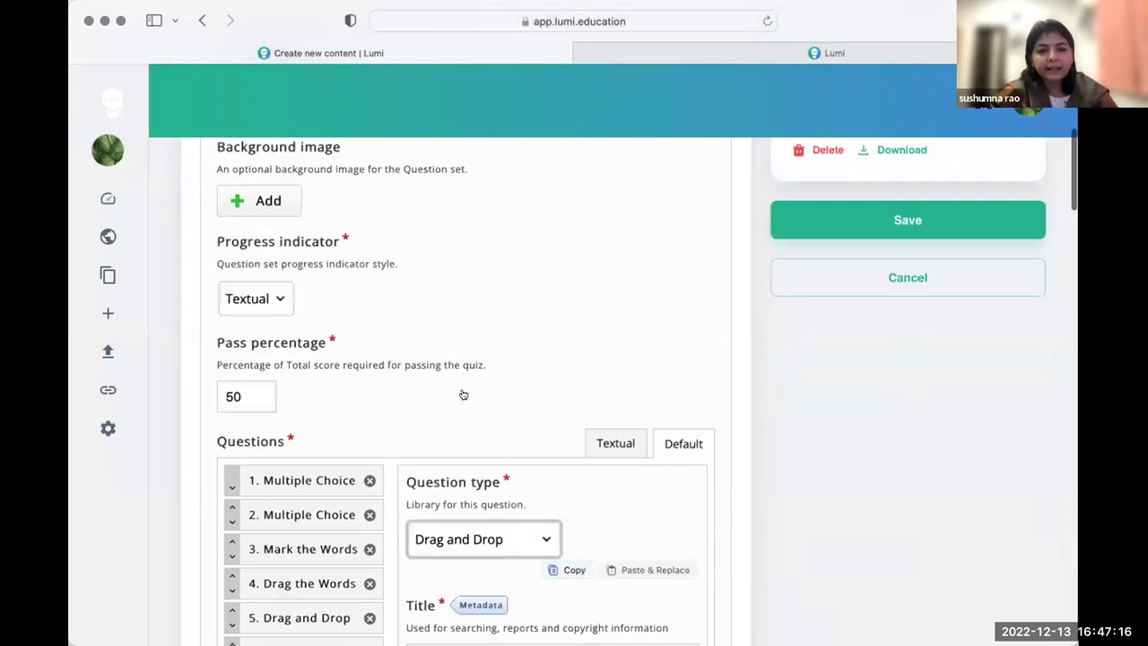
pyautogui.scroll(5, 463, 395)
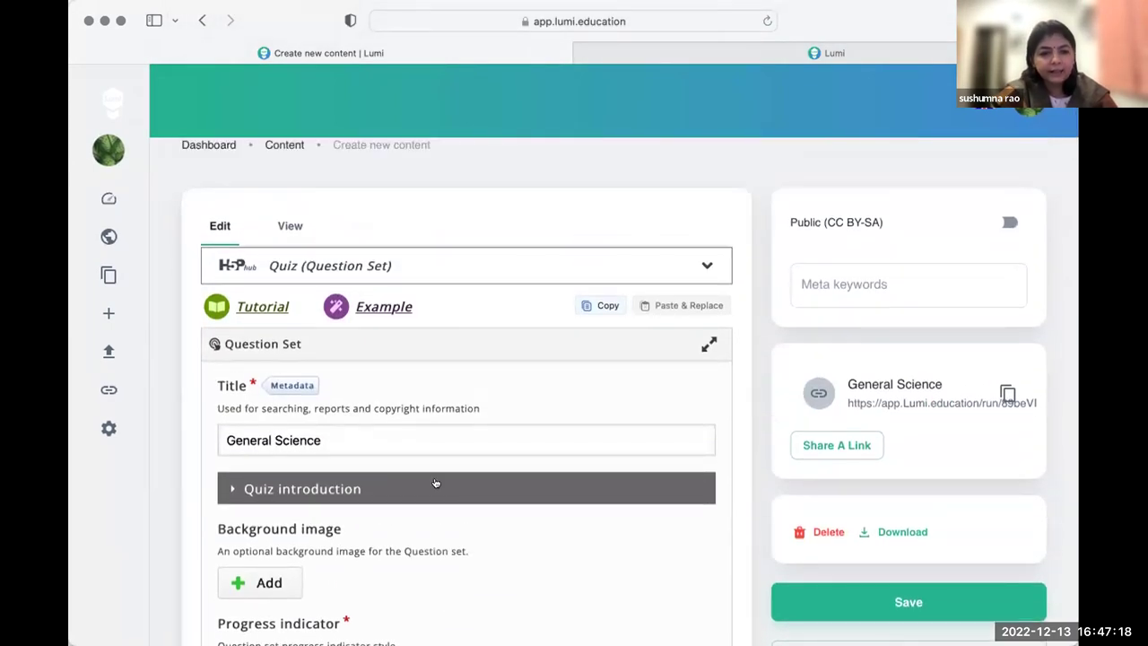
pyautogui.scroll(-9, 435, 482)
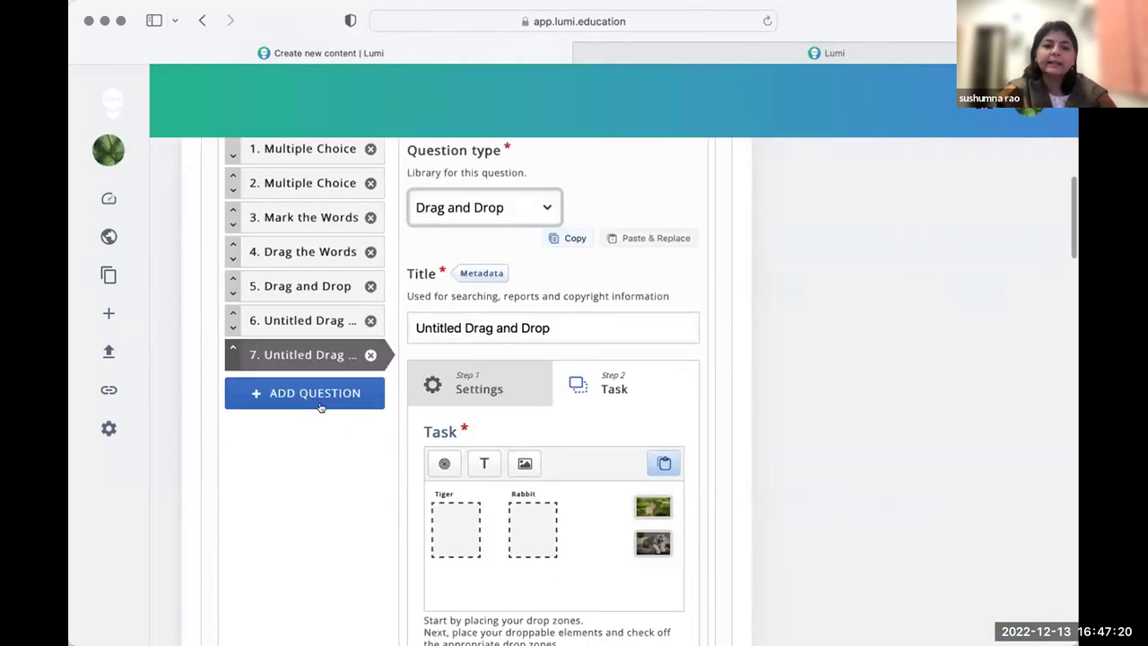
pyautogui.click(314, 395)
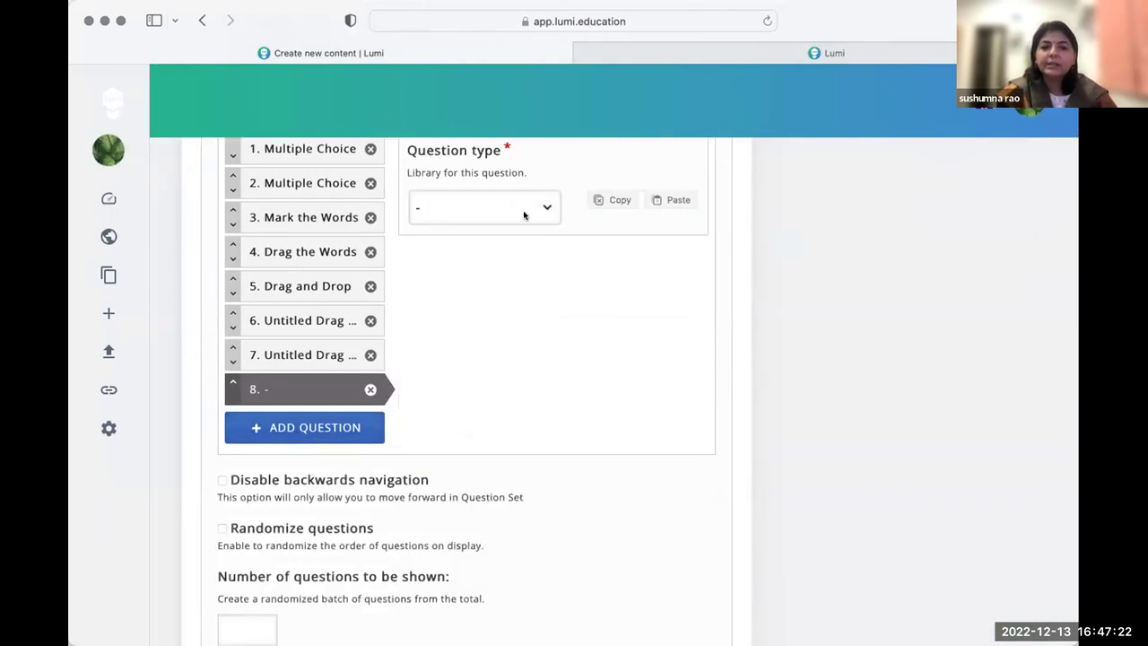
# Step: Review the question types available for the blank eighth question without choosing one
pyautogui.click(524, 215)
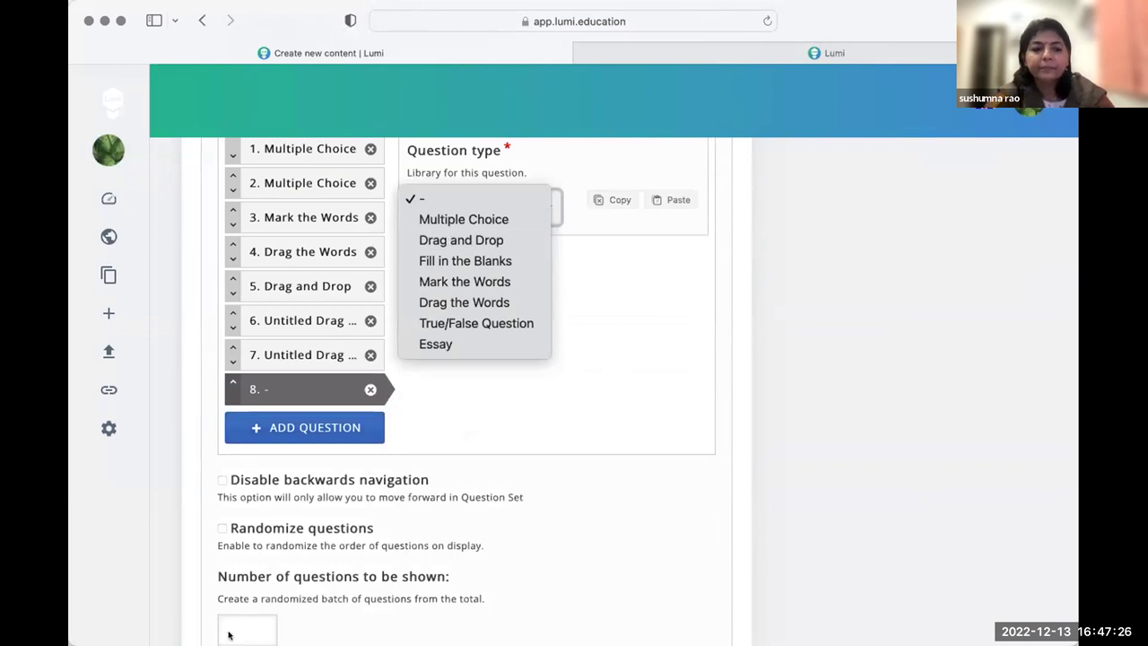
pyautogui.click(383, 150)
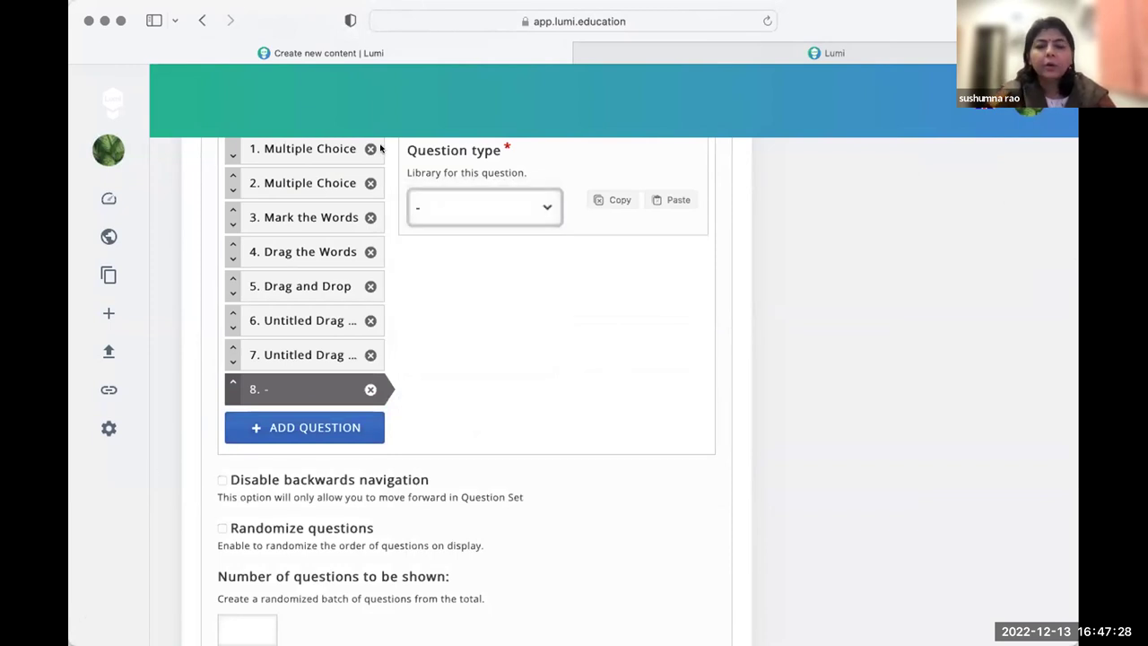
pyautogui.scroll(4, 497, 326)
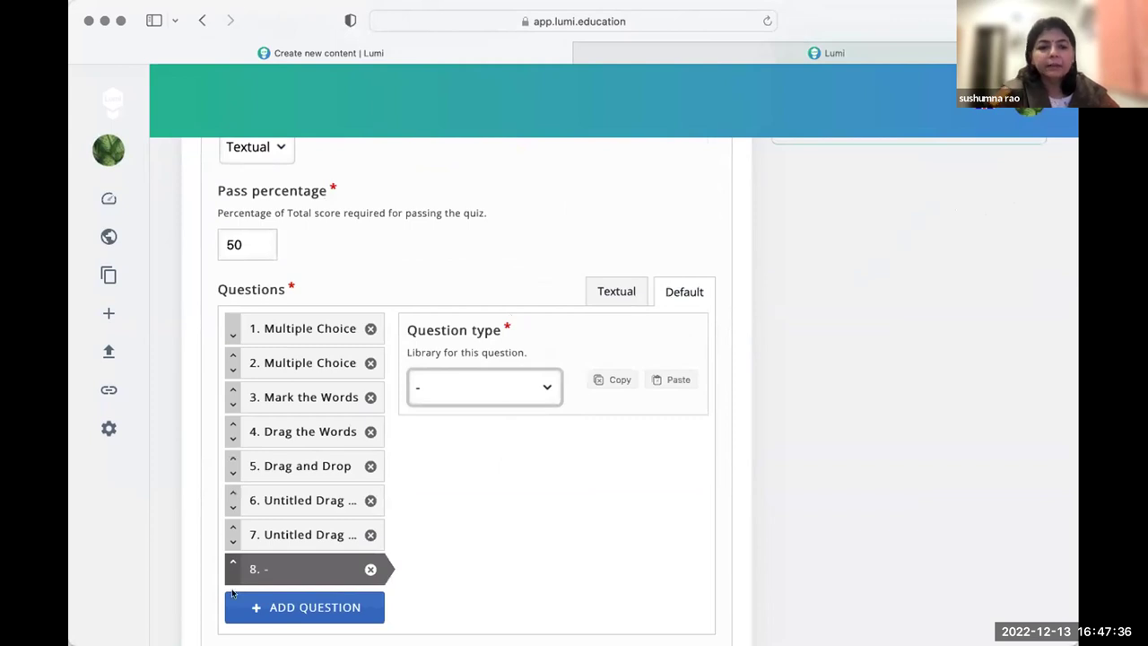
pyautogui.moveTo(99, 628)
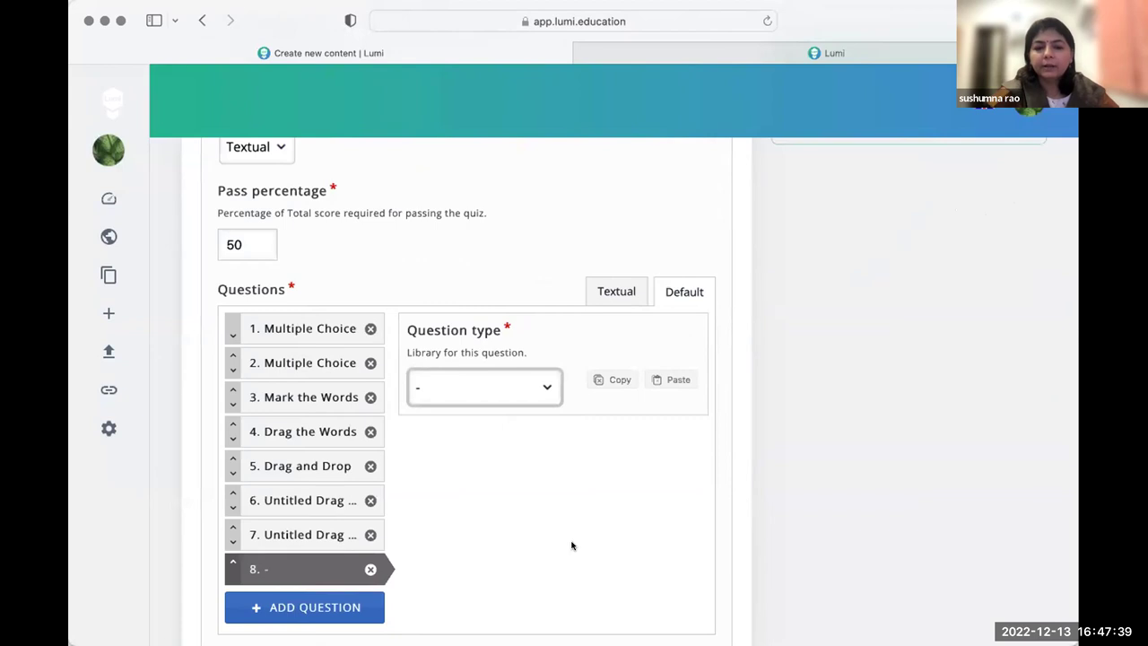
# Step: Try to change the seventh question's type to Multiple Choice, and cancel the content type change
pyautogui.click(320, 534)
pyautogui.click(513, 386)
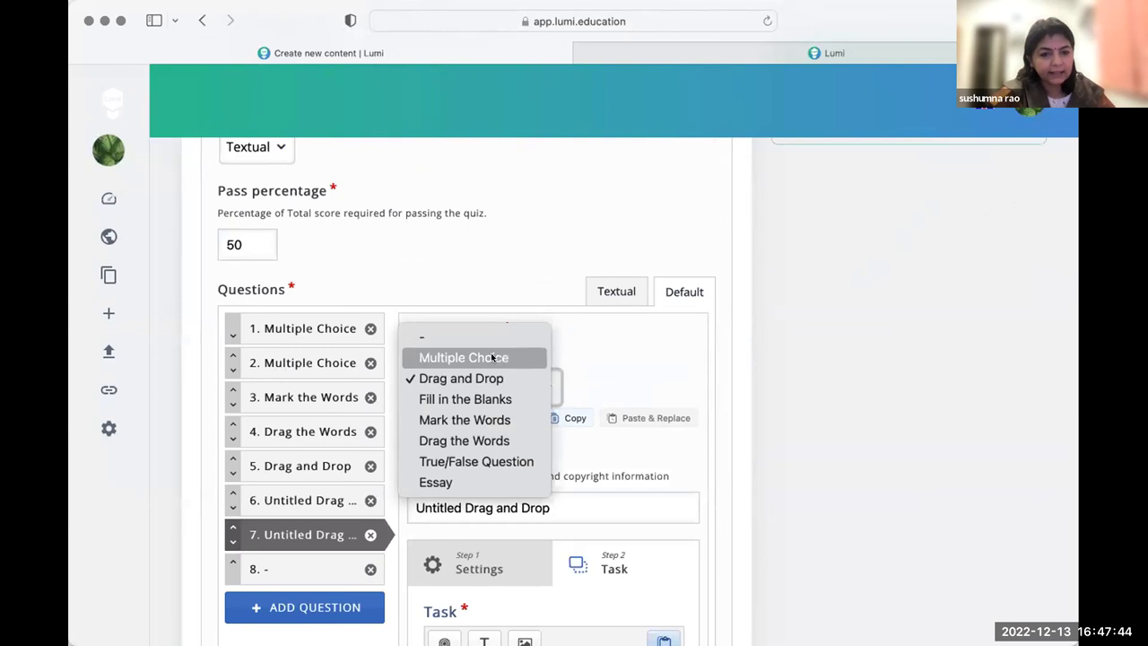
pyautogui.click(491, 357)
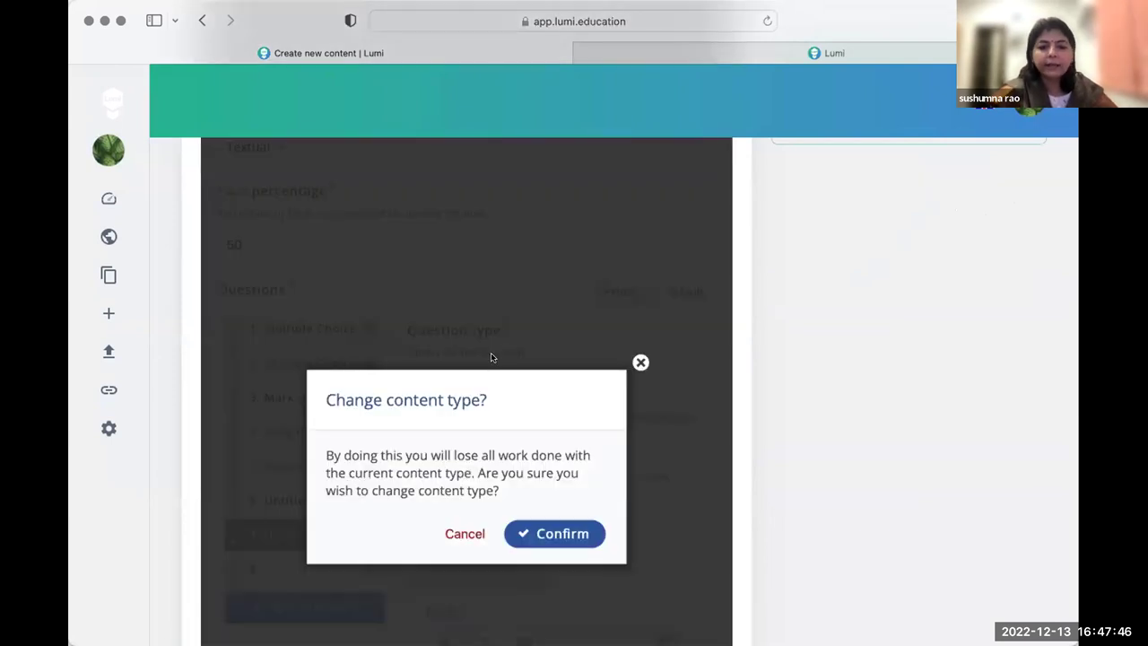
pyautogui.click(462, 536)
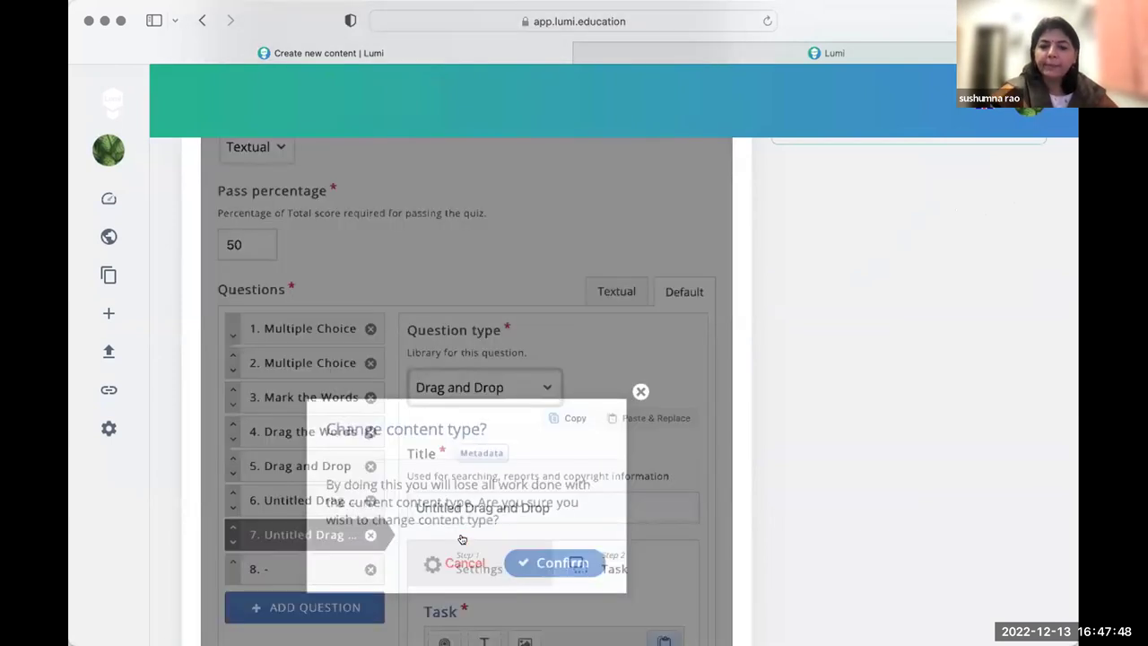
# Step: Return to the blank eighth question and examine its question type options again, leaving the type unset
pyautogui.scroll(-1, 461, 532)
pyautogui.click(297, 343)
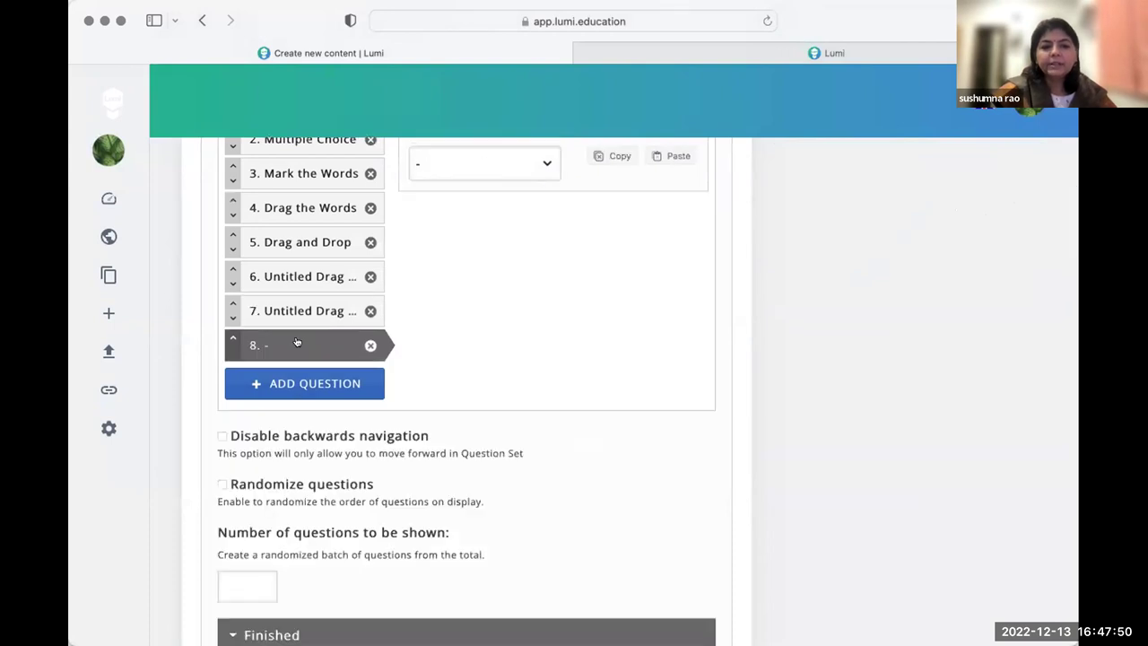
pyautogui.scroll(2, 461, 259)
pyautogui.click(471, 249)
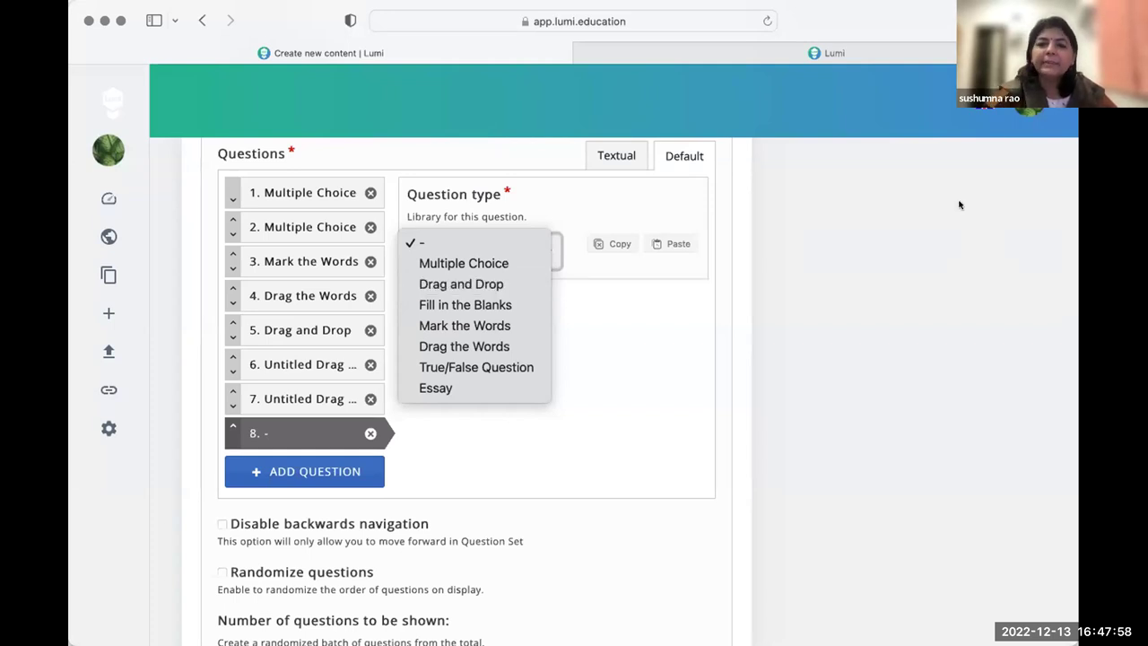
pyautogui.click(636, 338)
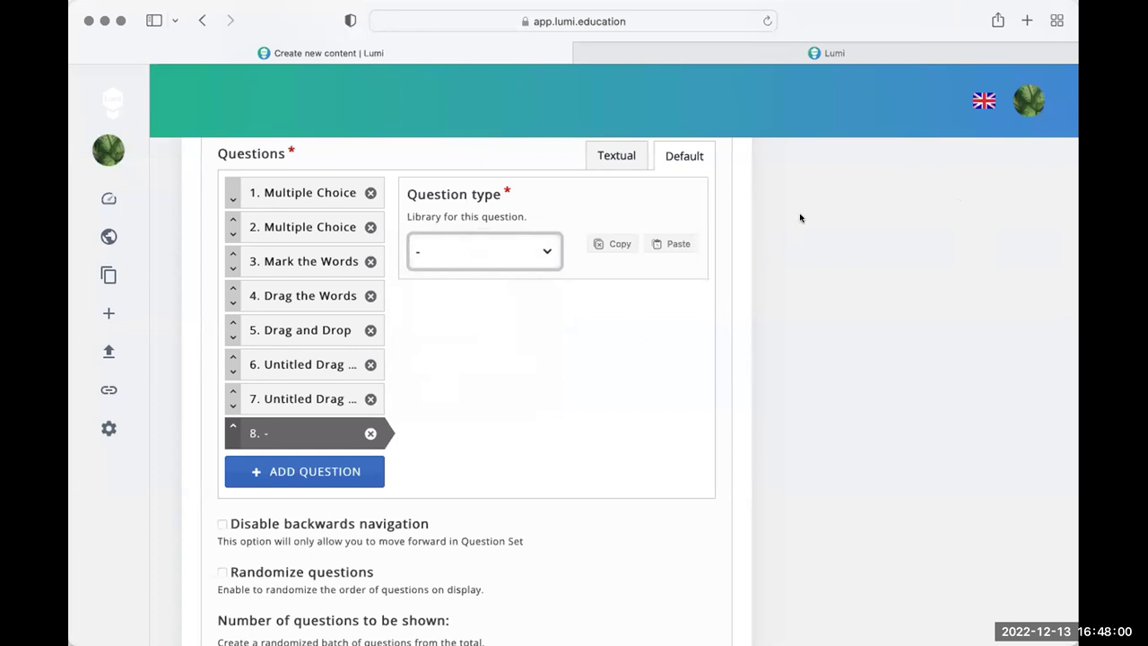